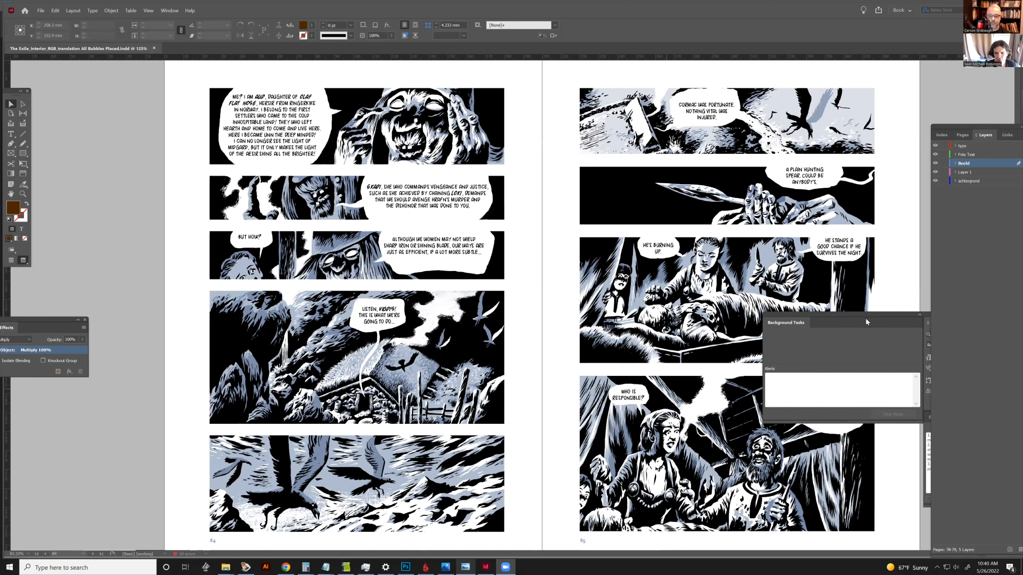
# Step: Move the floating Background Tasks and Character panel group down over the last comic panel of the right-hand page
pyautogui.moveTo(866, 322); pyautogui.dragTo(901, 322)
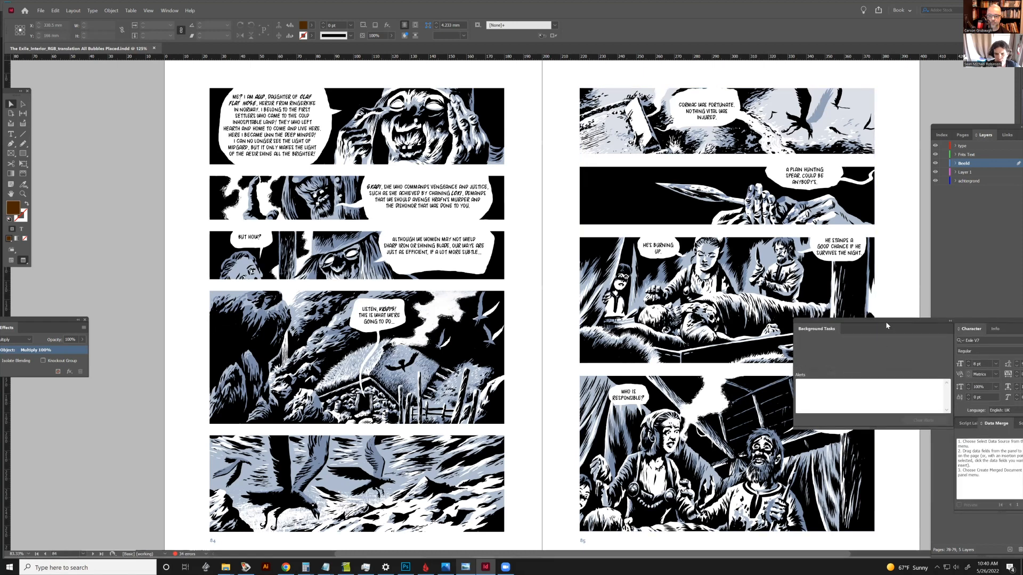
pyautogui.moveTo(889, 323); pyautogui.dragTo(819, 454)
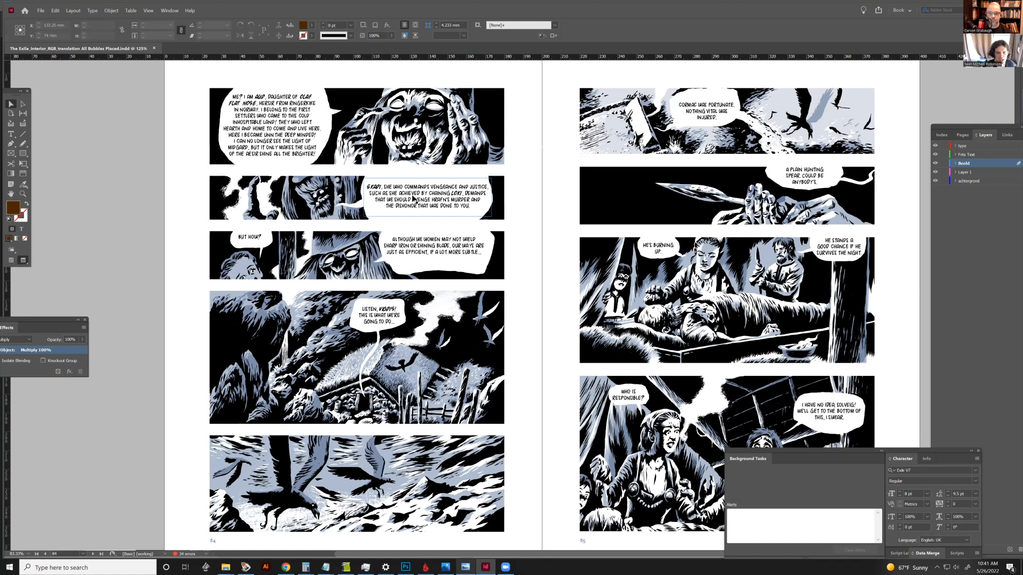
# Step: Select the text frame of the speech balloon beginning "Me? I am Aud" and activate the Type tool
pyautogui.click(270, 135)
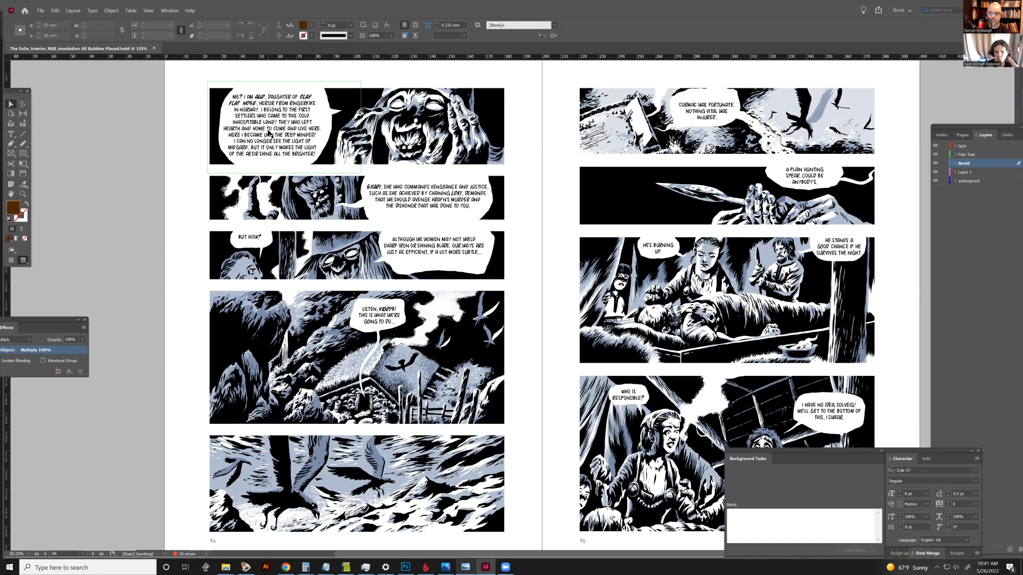
pyautogui.click(291, 165)
pyautogui.click(414, 255)
pyautogui.click(275, 129)
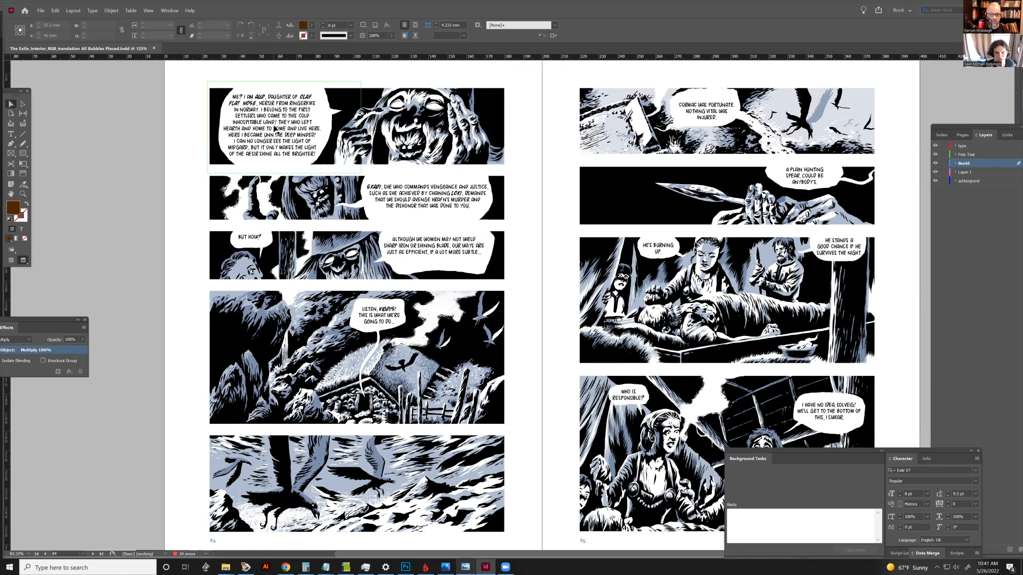
pyautogui.click(275, 128)
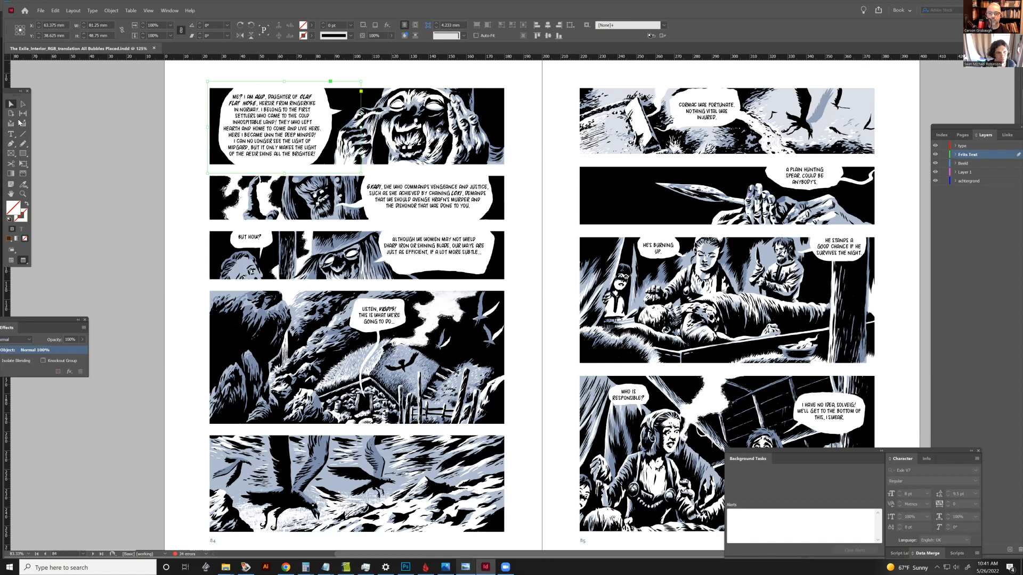
pyautogui.click(11, 134)
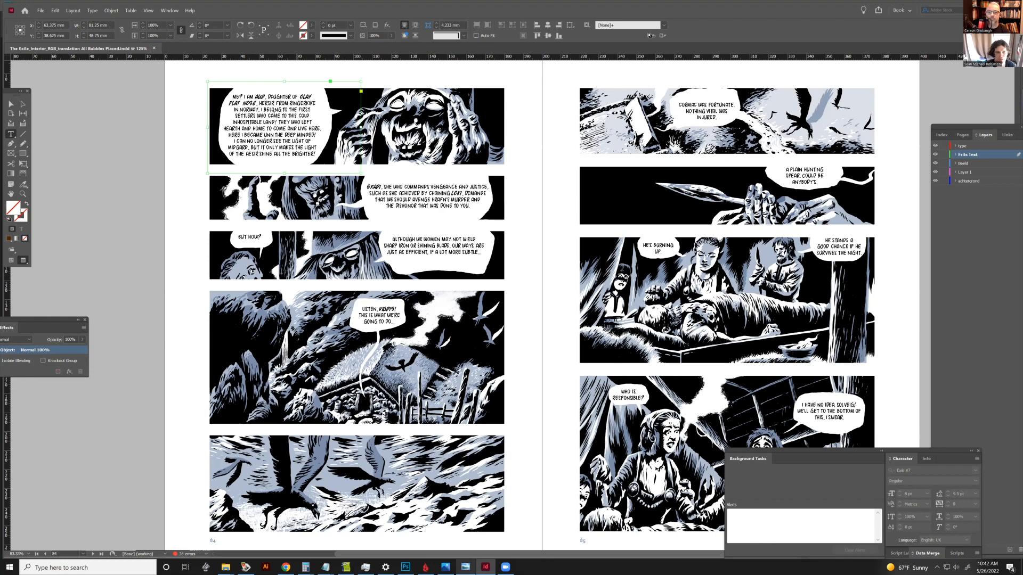
# Step: Select all lettering in the balloon beginning "Skadi" and try leading values of 11 pt and 9 pt
pyautogui.hotkey('ctrl', '=')
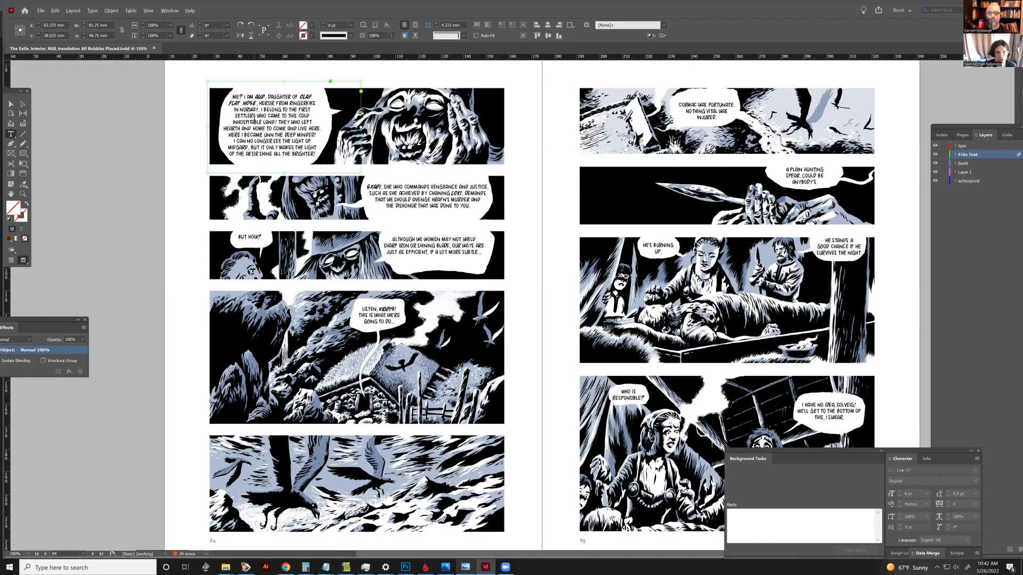
pyautogui.hotkey('ctrl', '=')
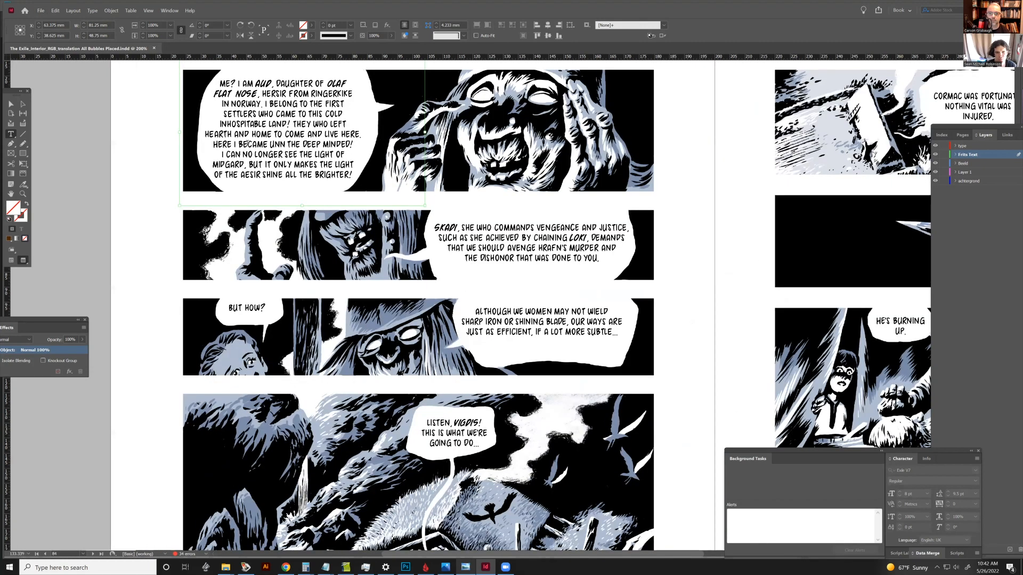
pyautogui.hotkey('ctrl', '=')
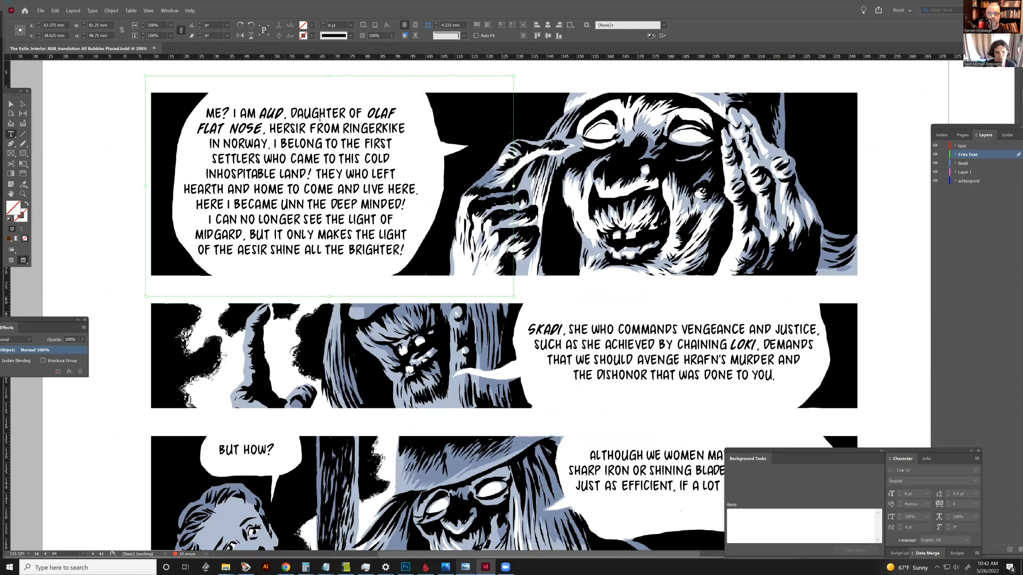
pyautogui.hotkey('ctrl', '-')
pyautogui.hotkey('ctrl', '=')
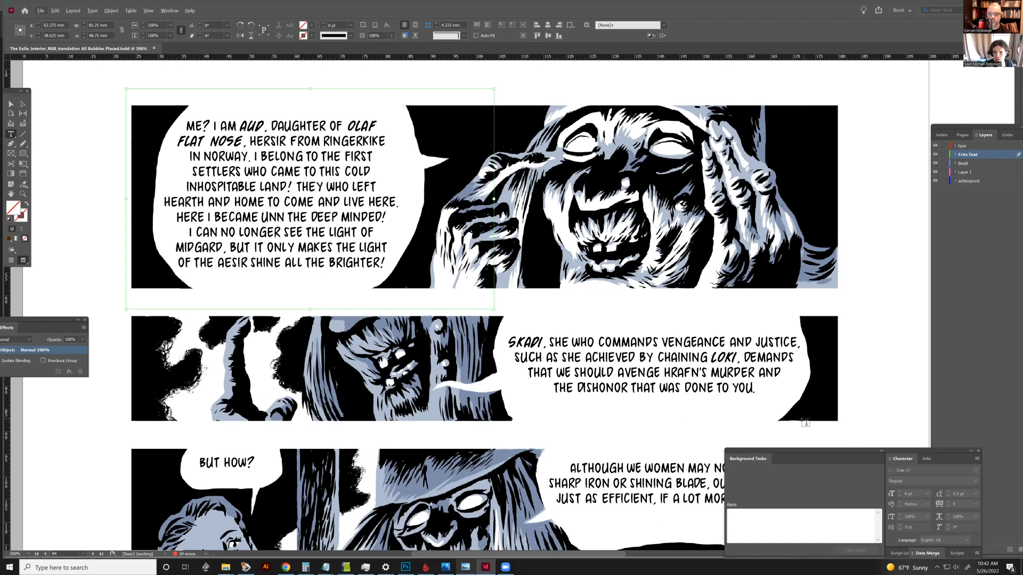
pyautogui.click(755, 343)
pyautogui.moveTo(756, 388); pyautogui.dragTo(509, 342)
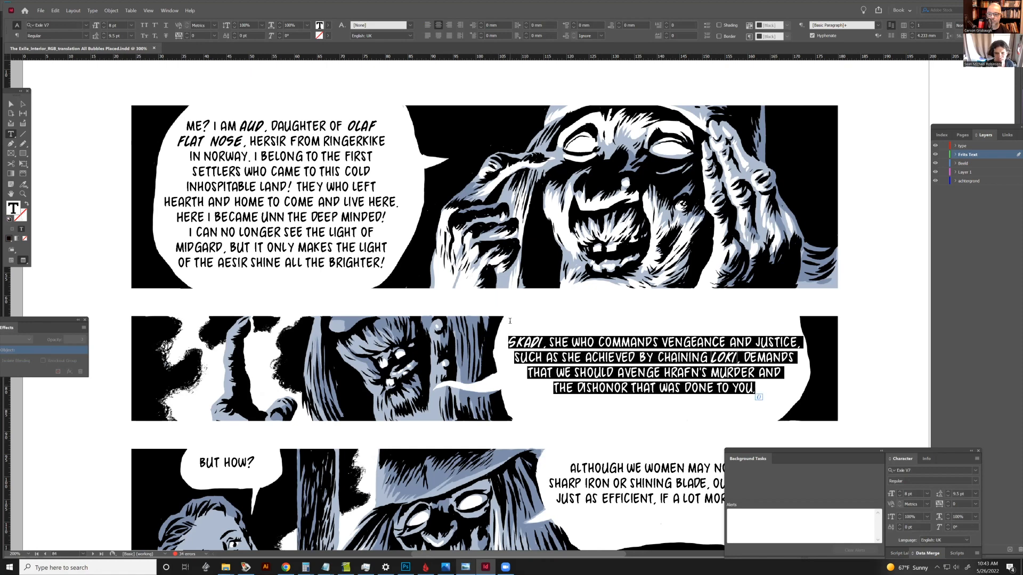
pyautogui.click(105, 35)
pyautogui.click(105, 35)
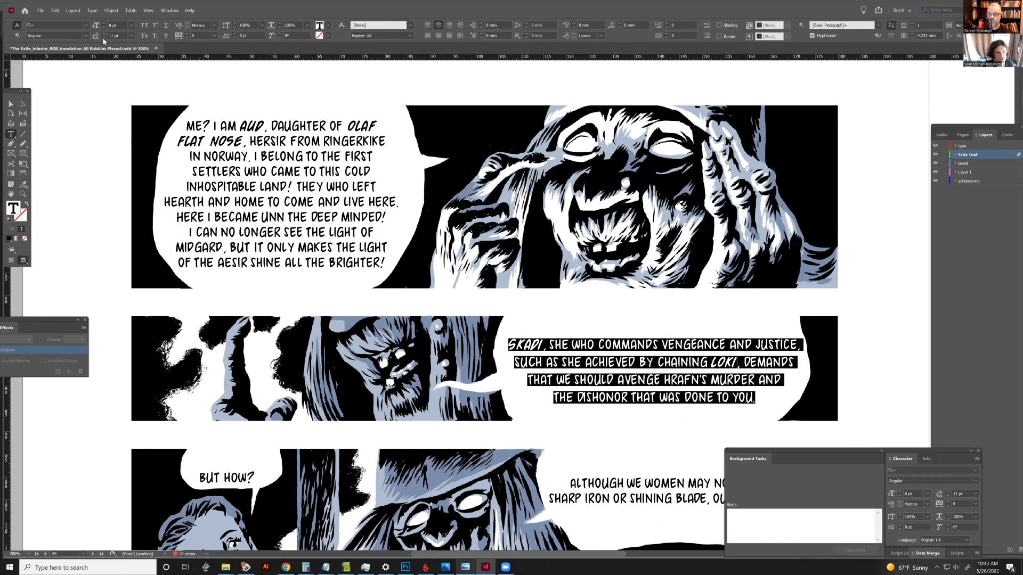
pyautogui.click(104, 38)
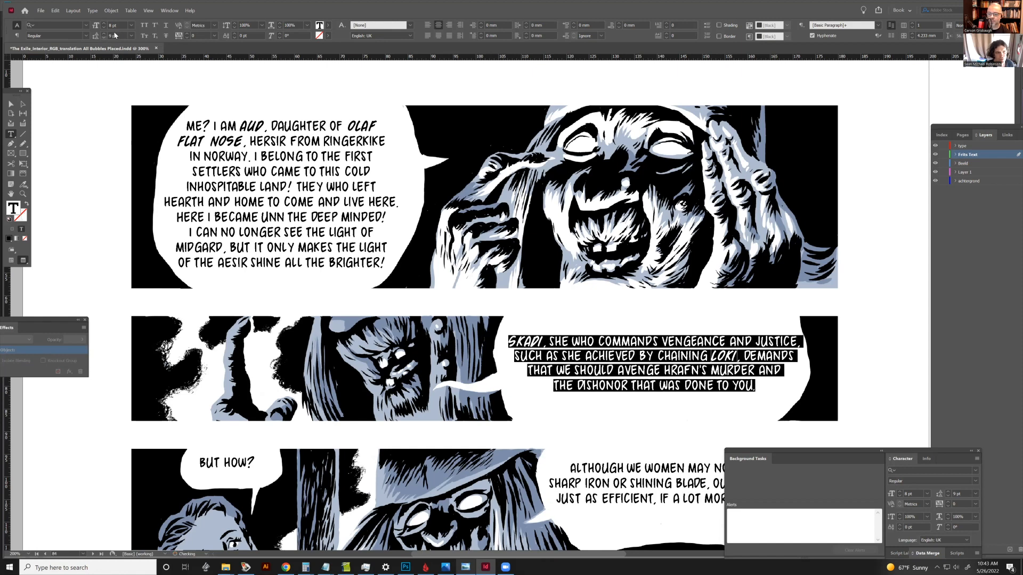
# Step: Try Auto leading on the selected "Skadi" balloon text
pyautogui.click(118, 36)
pyautogui.click(132, 36)
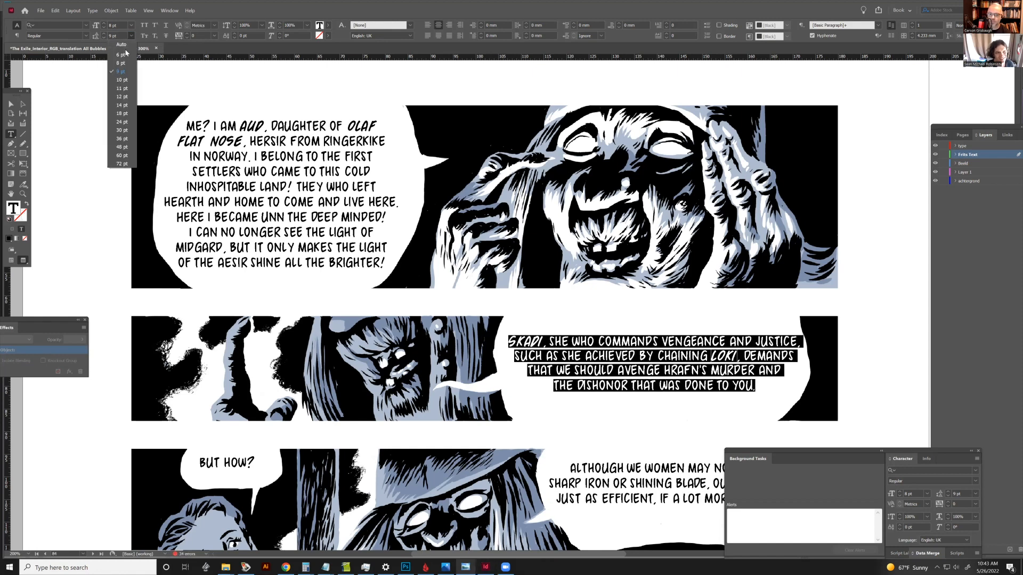
pyautogui.click(126, 51)
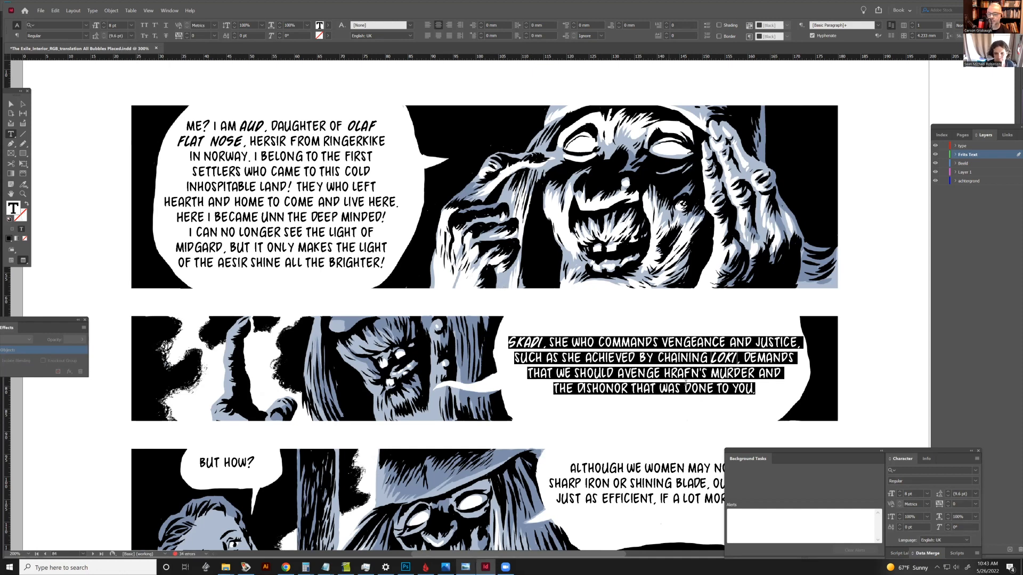
# Step: Reselect the entire "Skadi" balloon text and set its leading to 9.5 pt
pyautogui.click(754, 389)
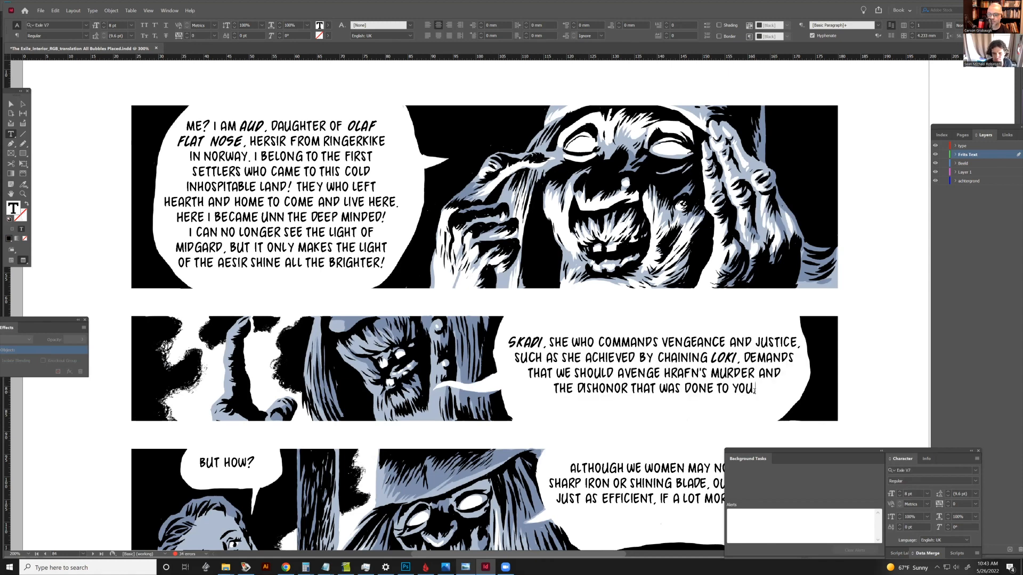
pyautogui.moveTo(756, 389); pyautogui.dragTo(655, 326)
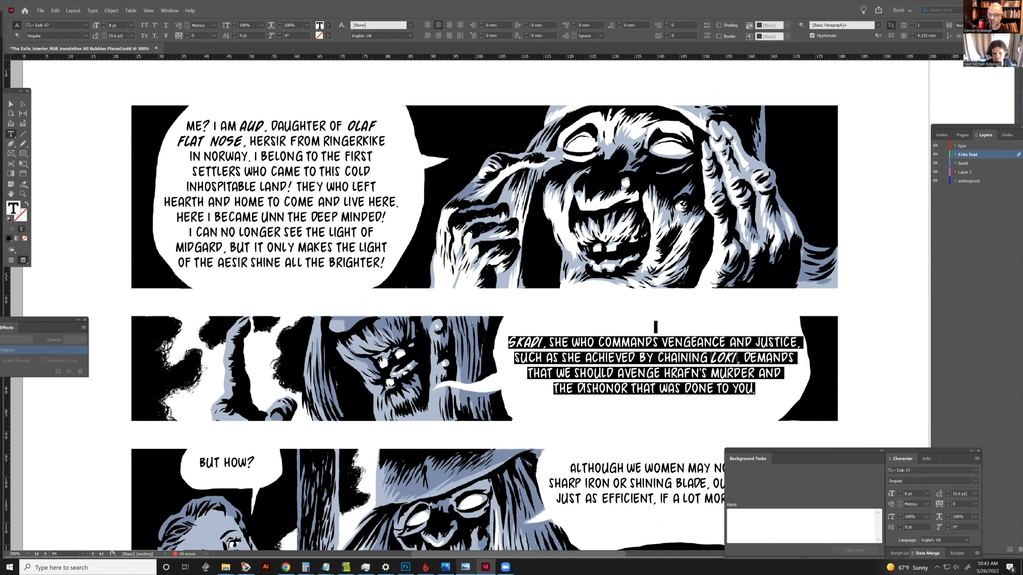
pyautogui.moveTo(508, 341); pyautogui.dragTo(763, 391)
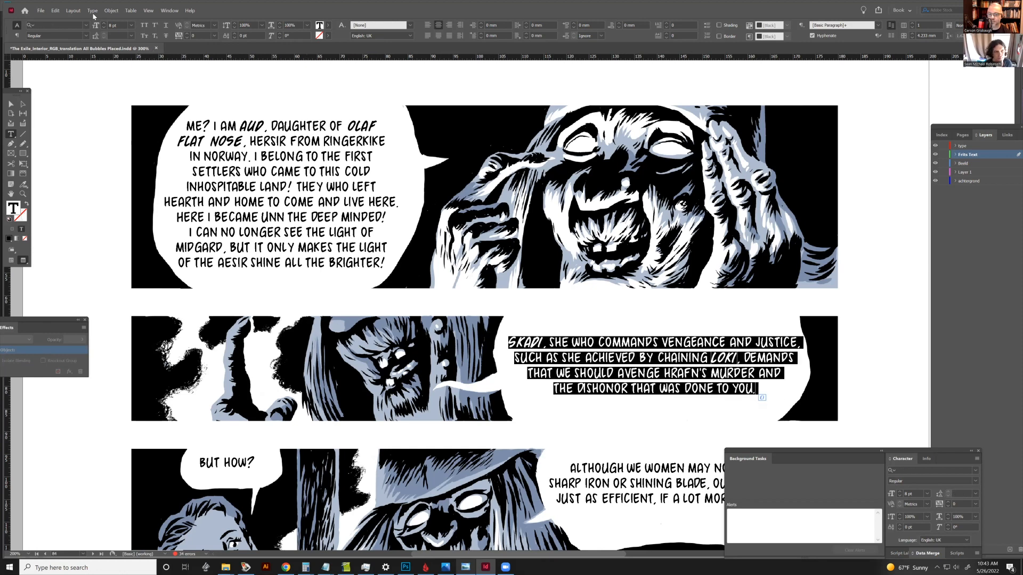
pyautogui.click(116, 36)
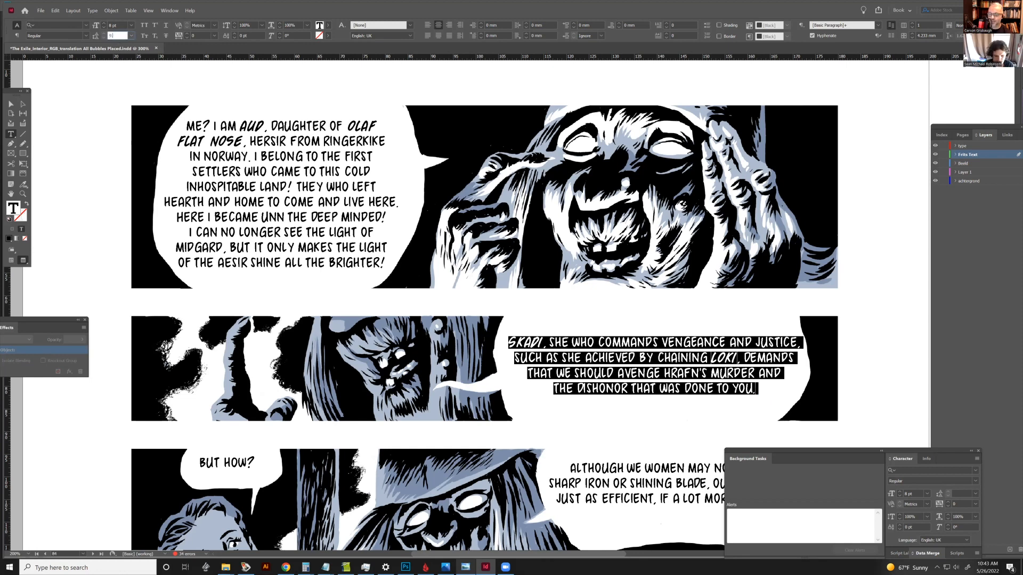
pyautogui.write('9.5')
pyautogui.press('Return')
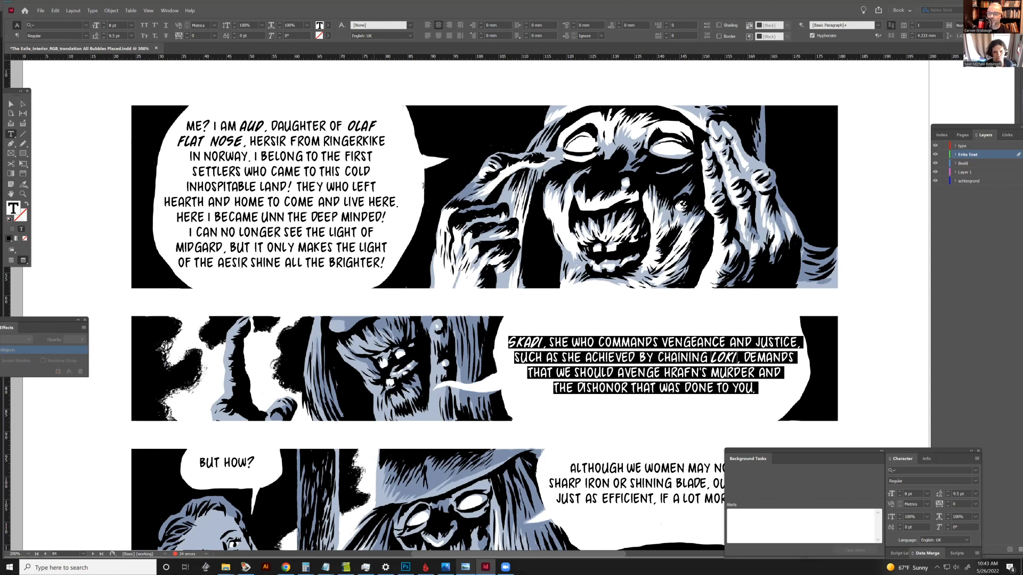
# Step: Select the full lettering of the "Skadi" balloon again and move the floating Character panel group up to expose its settings
pyautogui.click(271, 186)
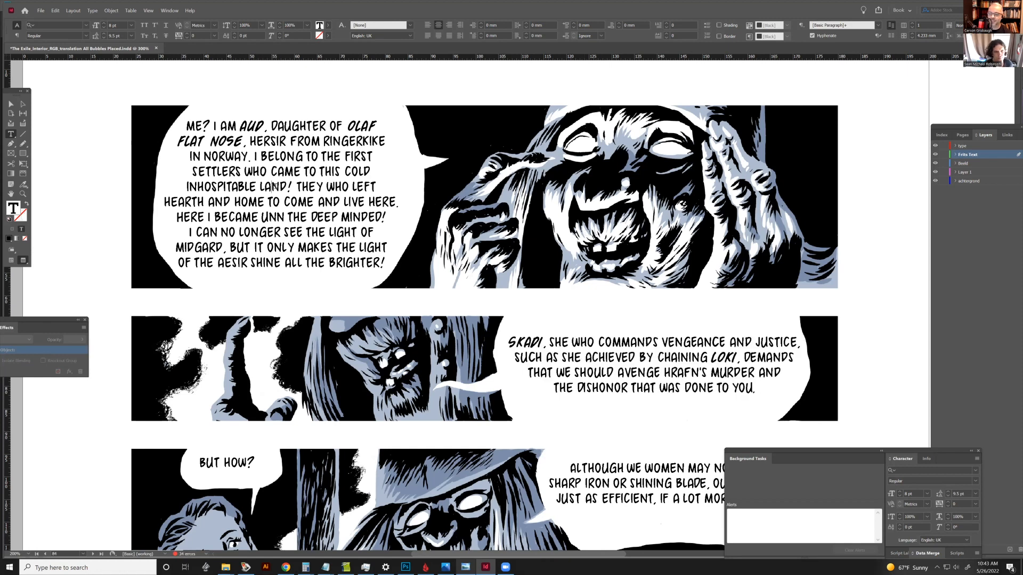
pyautogui.keyDown('shift'); pyautogui.click(280, 207); pyautogui.keyUp('shift')
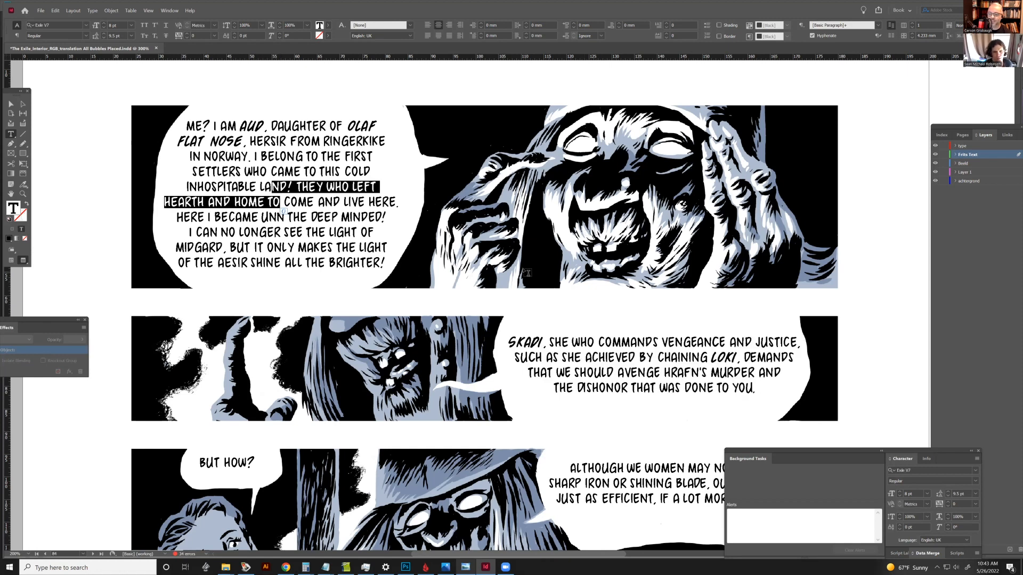
pyautogui.click(507, 338)
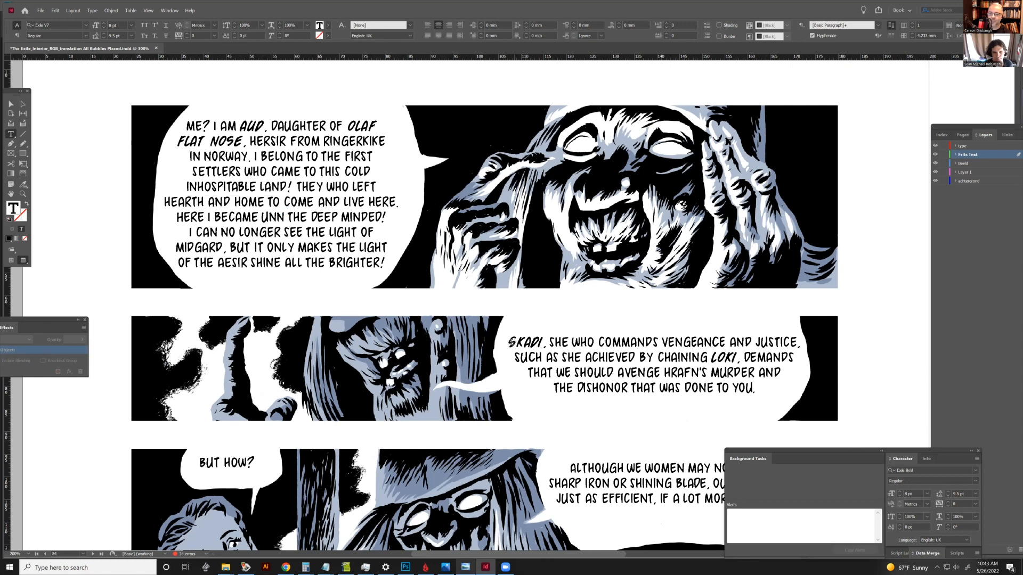
pyautogui.moveTo(508, 342); pyautogui.dragTo(655, 349)
pyautogui.moveTo(692, 358); pyautogui.dragTo(761, 397)
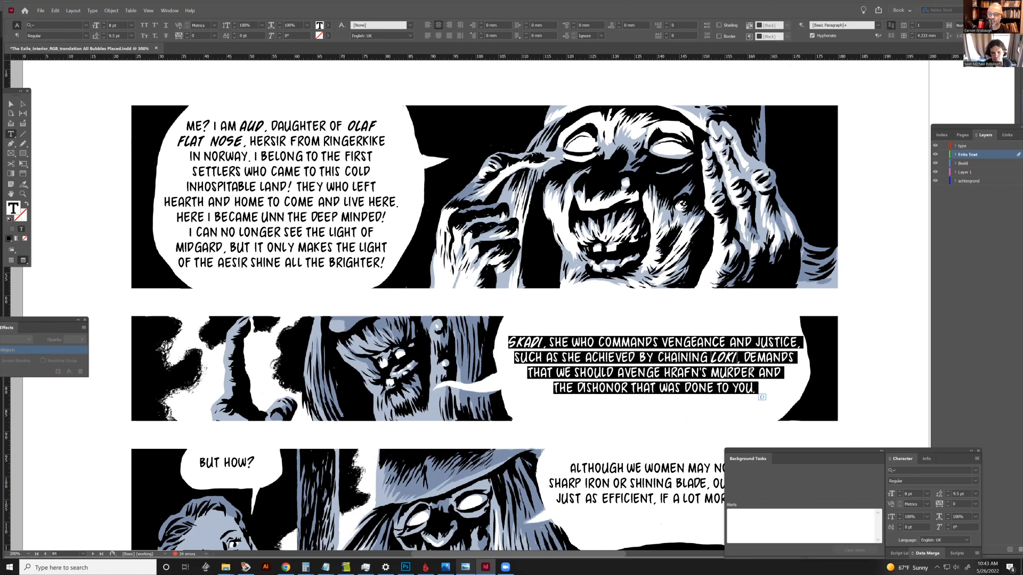
pyautogui.click(755, 387)
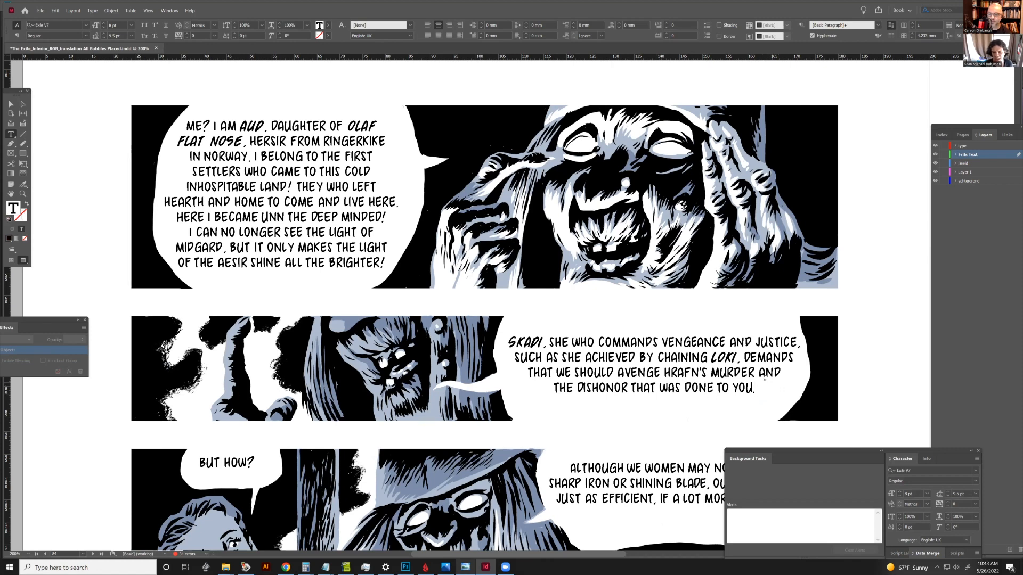
pyautogui.moveTo(756, 386); pyautogui.dragTo(505, 320)
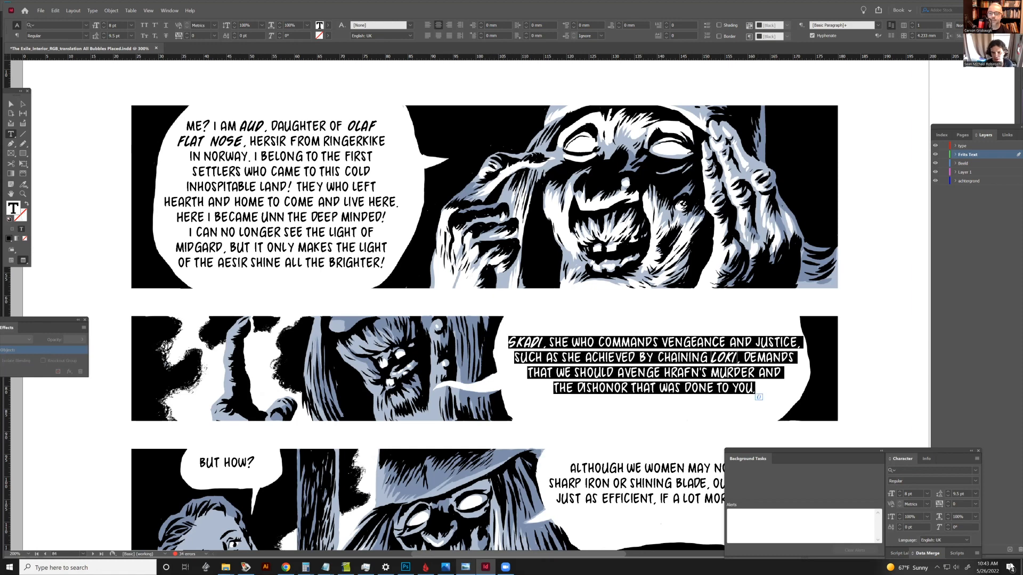
pyautogui.moveTo(892, 449); pyautogui.dragTo(910, 388)
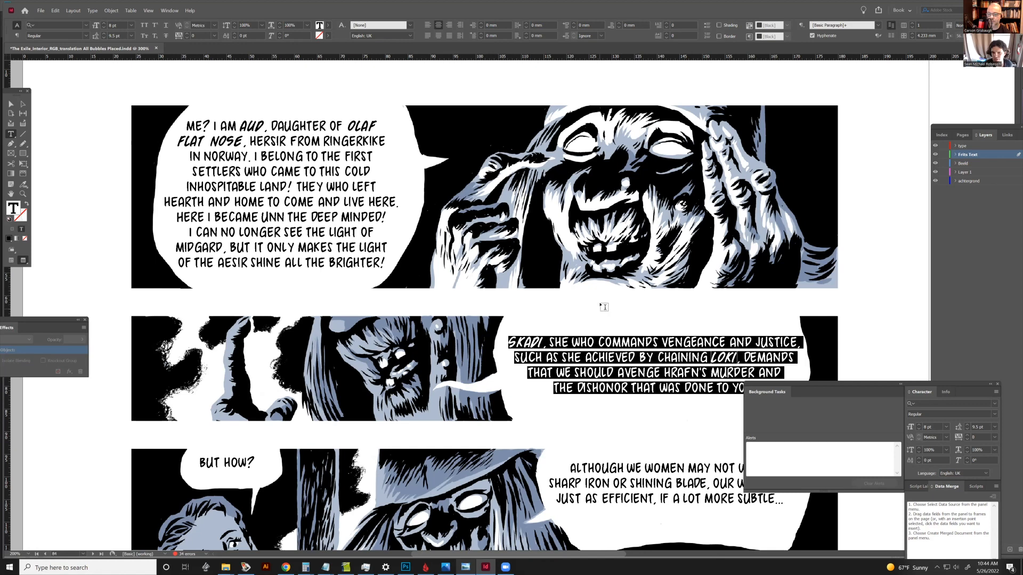
# Step: Try looser tracking values between 10 and 30 on the selected "Skadi" balloon text
pyautogui.click(967, 438)
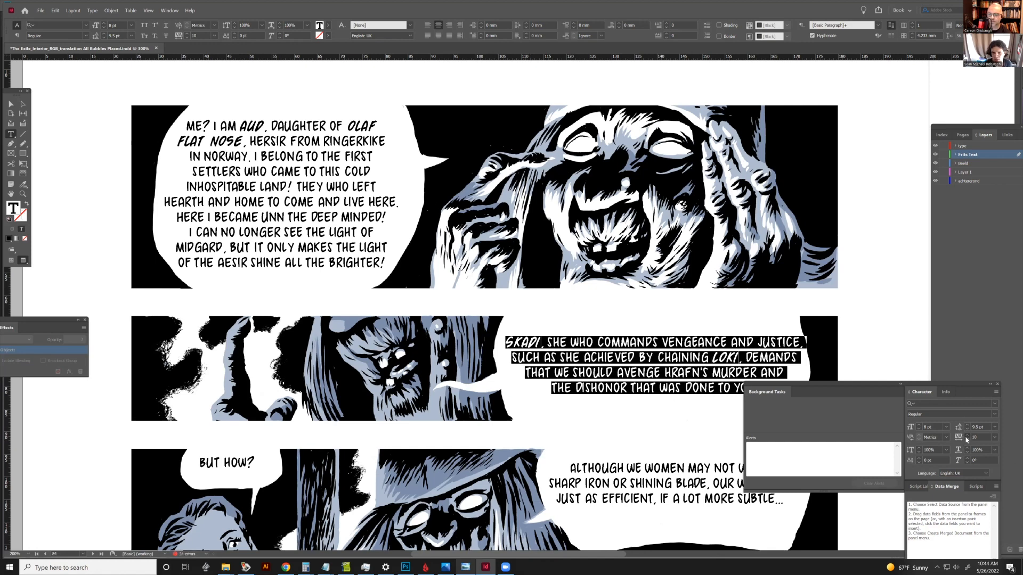
pyautogui.click(967, 438)
pyautogui.click(967, 438)
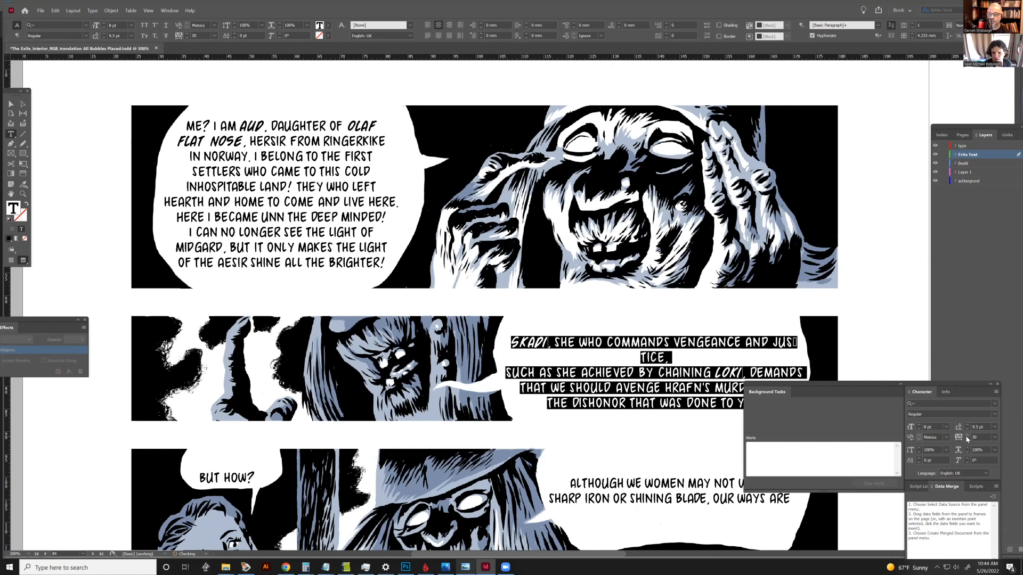
pyautogui.click(967, 441)
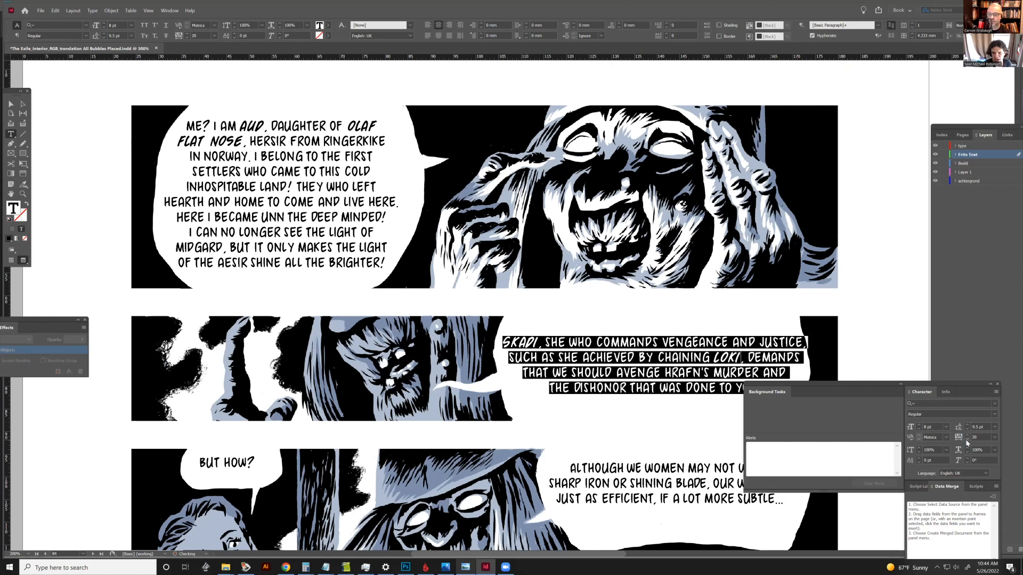
pyautogui.click(967, 441)
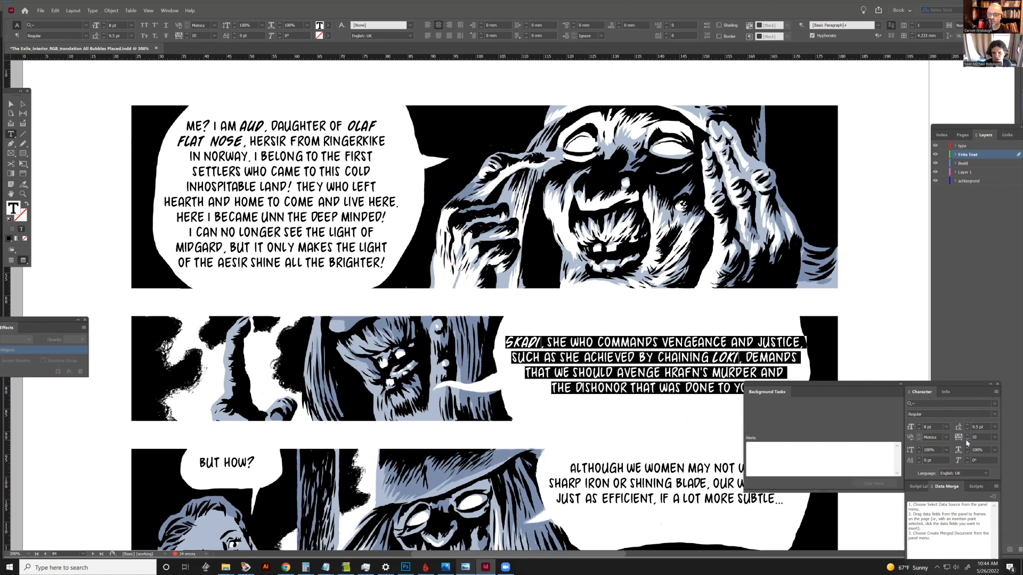
pyautogui.click(968, 438)
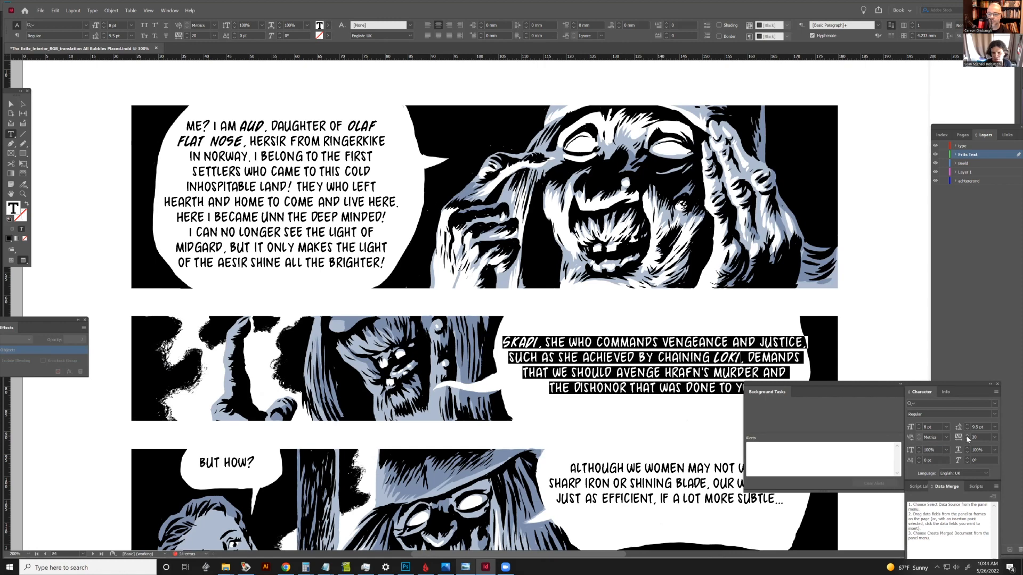
# Step: Try tightening the tracking of the selected "Skadi" balloon text to -50
pyautogui.click(968, 443)
pyautogui.click(967, 443)
pyautogui.click(967, 443)
pyautogui.click(968, 442)
pyautogui.click(968, 443)
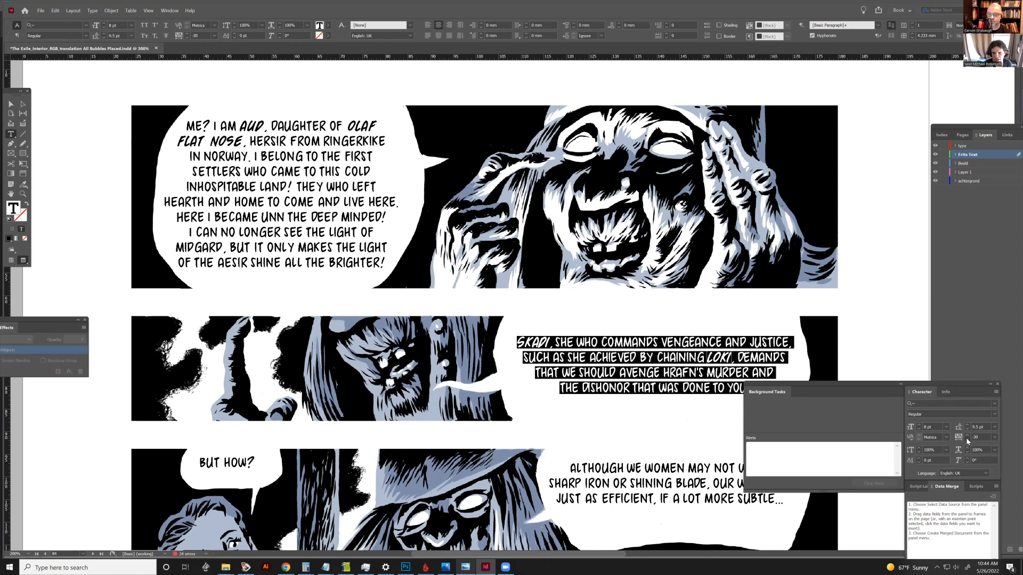
pyautogui.click(968, 442)
pyautogui.click(967, 441)
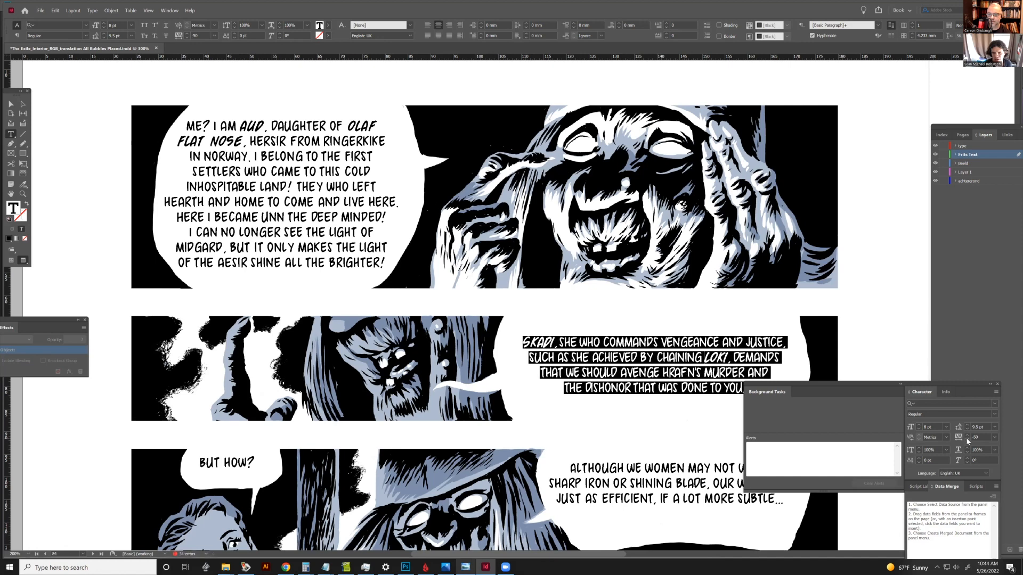
# Step: Set the tracking of the selected "Skadi" balloon text back to 0
pyautogui.click(969, 437)
pyautogui.click(968, 437)
pyautogui.click(968, 436)
pyautogui.click(969, 436)
pyautogui.click(969, 437)
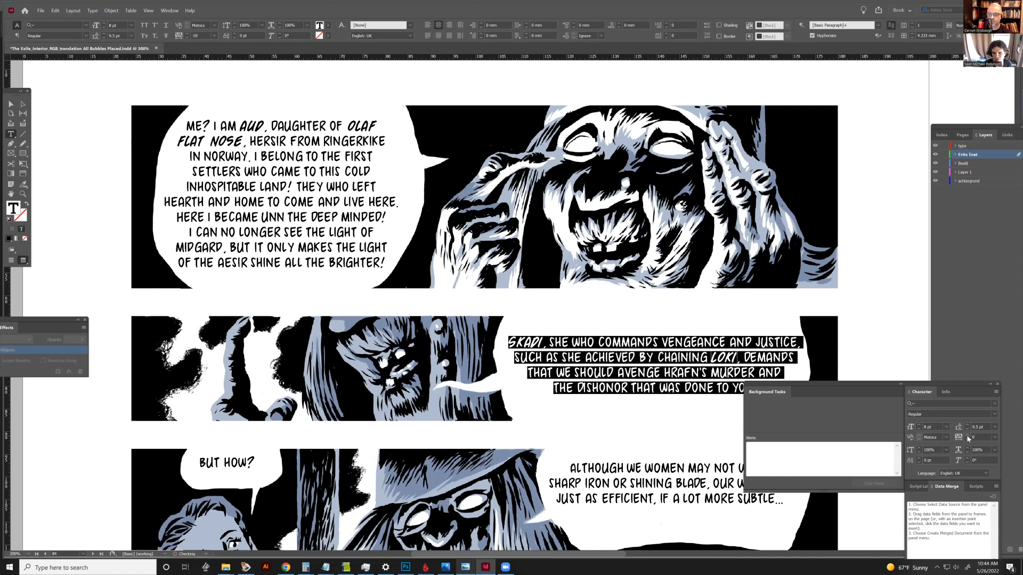
# Step: Deselect the "Skadi" balloon lettering and move the floating Character panel group down, clear of the balloon's last line
pyautogui.click(780, 359)
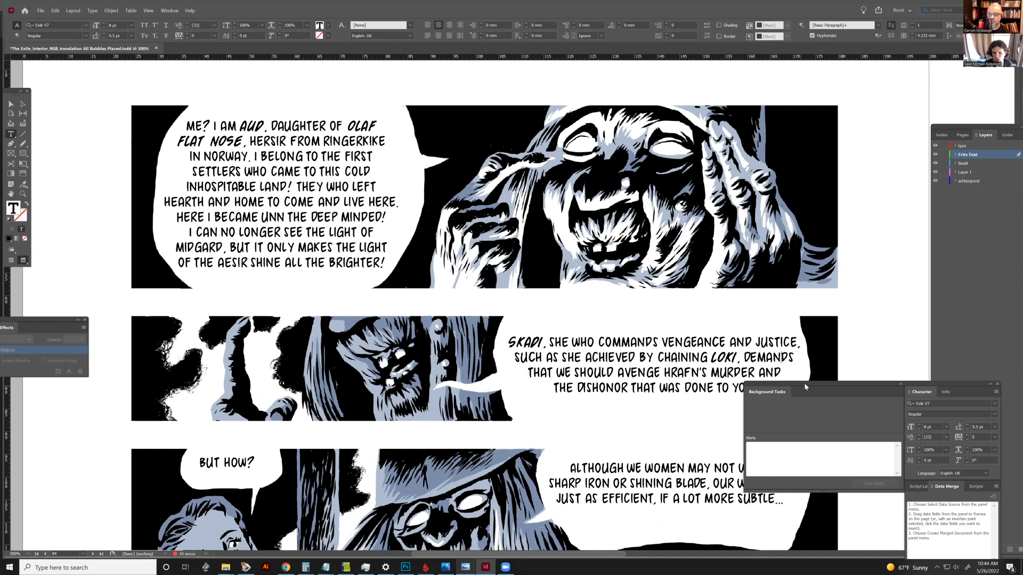
pyautogui.moveTo(804, 385); pyautogui.dragTo(800, 420)
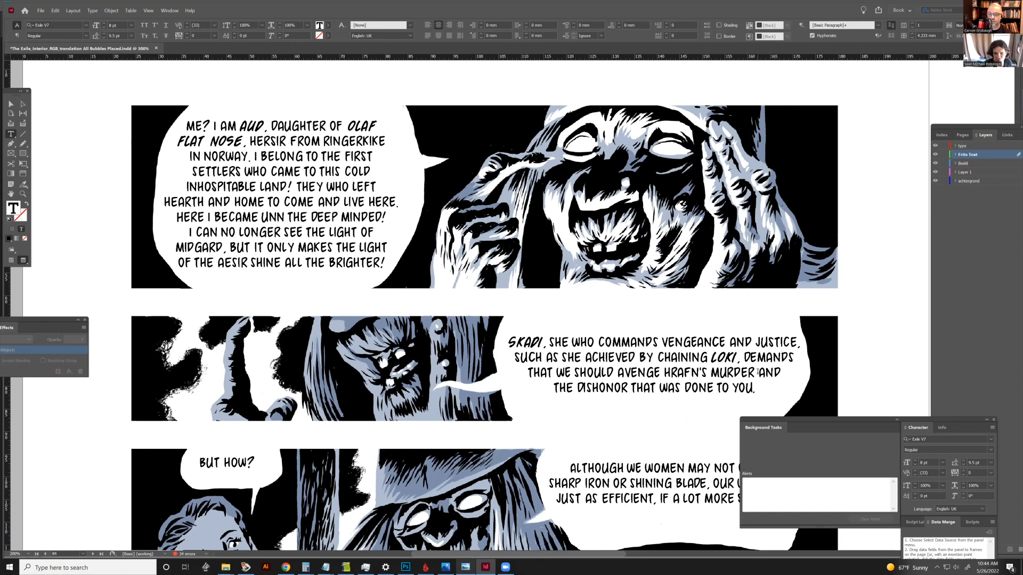
# Step: Examine the "Skadi" balloon lettering at several magnifications, both highlighted and unhighlighted, to judge its line breaks within the balloon
pyautogui.scroll(-1, 646, 388)
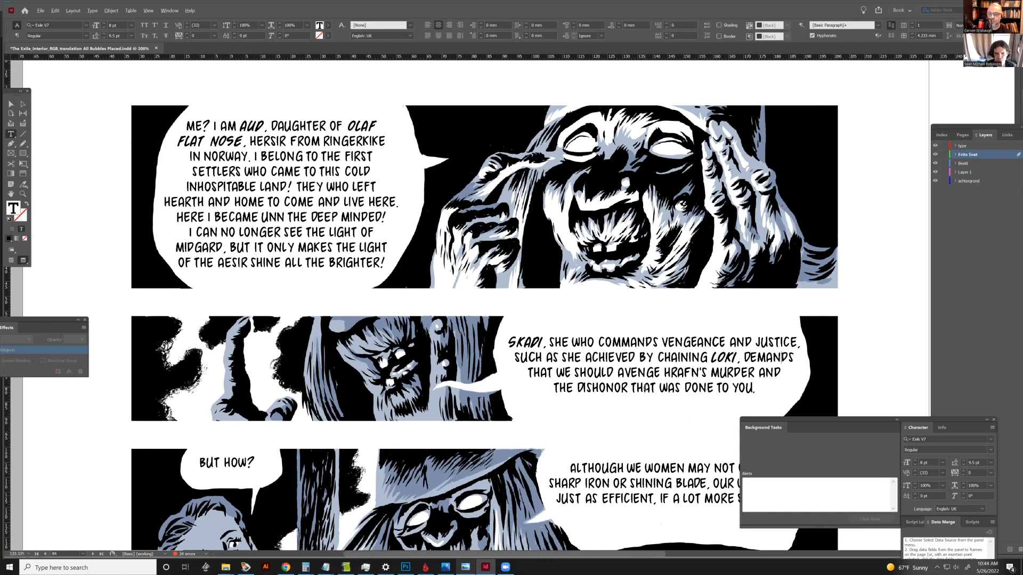
pyautogui.scroll(-1, 646, 388)
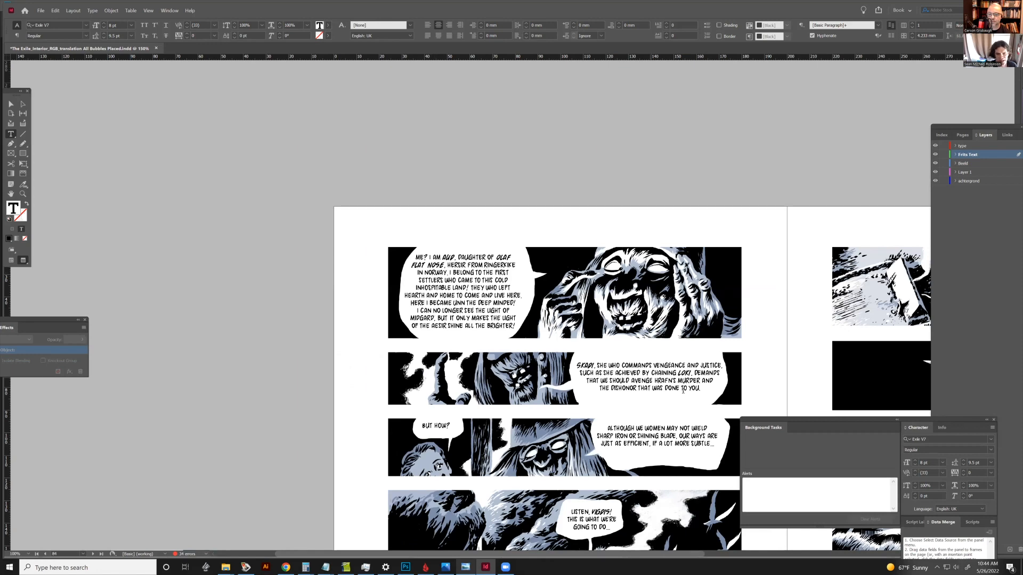
pyautogui.scroll(1, 710, 365)
pyautogui.scroll(2, 710, 365)
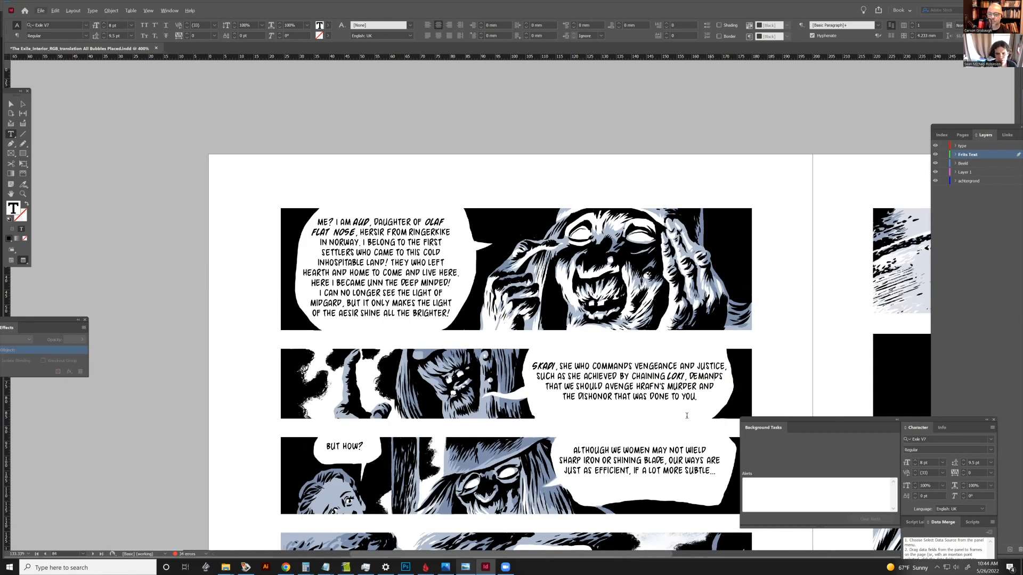
pyautogui.scroll(-1, 682, 425)
pyautogui.moveTo(683, 428); pyautogui.dragTo(416, 376)
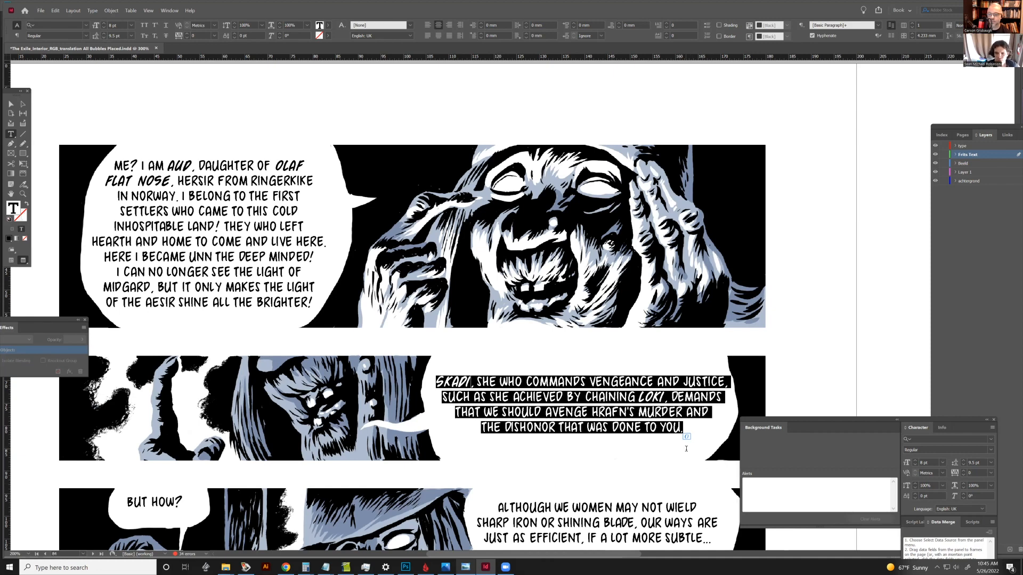
pyautogui.click(680, 426)
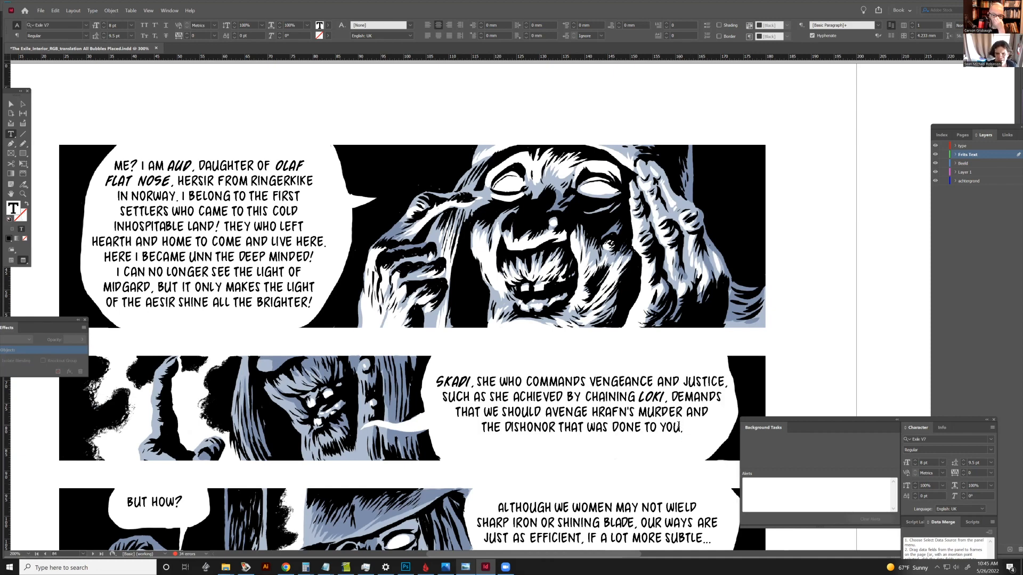
pyautogui.hotkey('ctrl', '-')
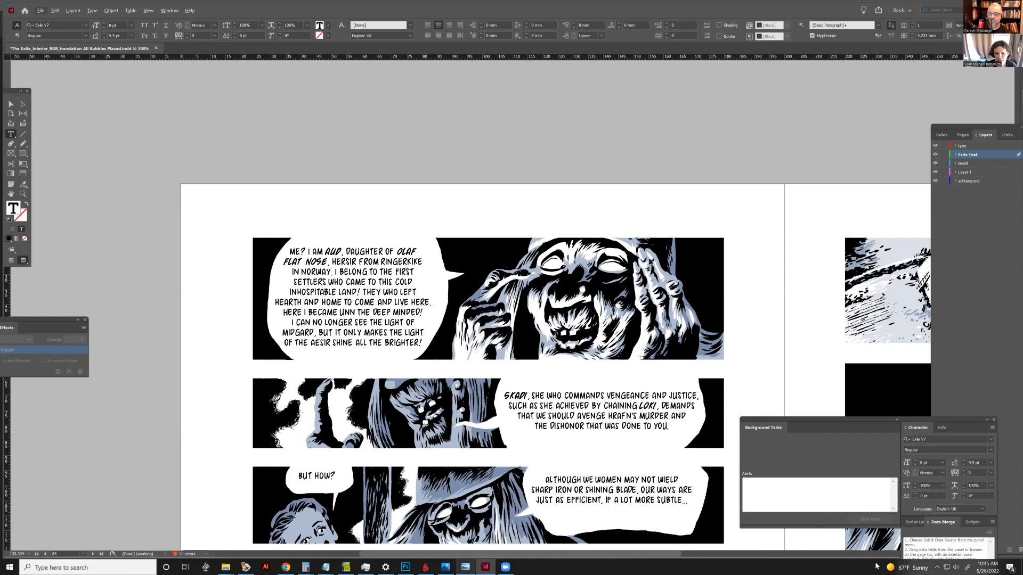
pyautogui.hotkey('ctrl', '=')
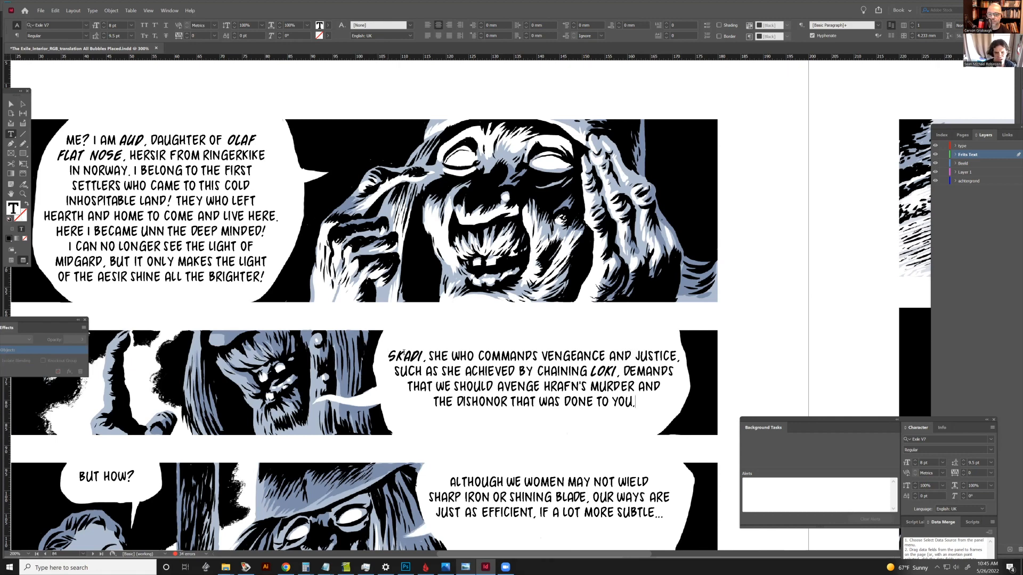
# Step: Break the first line of the "Skadi" balloon before "JUSTICE," and join that word to the line starting "SUCH AS SHE"
pyautogui.click(635, 357)
pyautogui.hotkey('shift', 'Return')
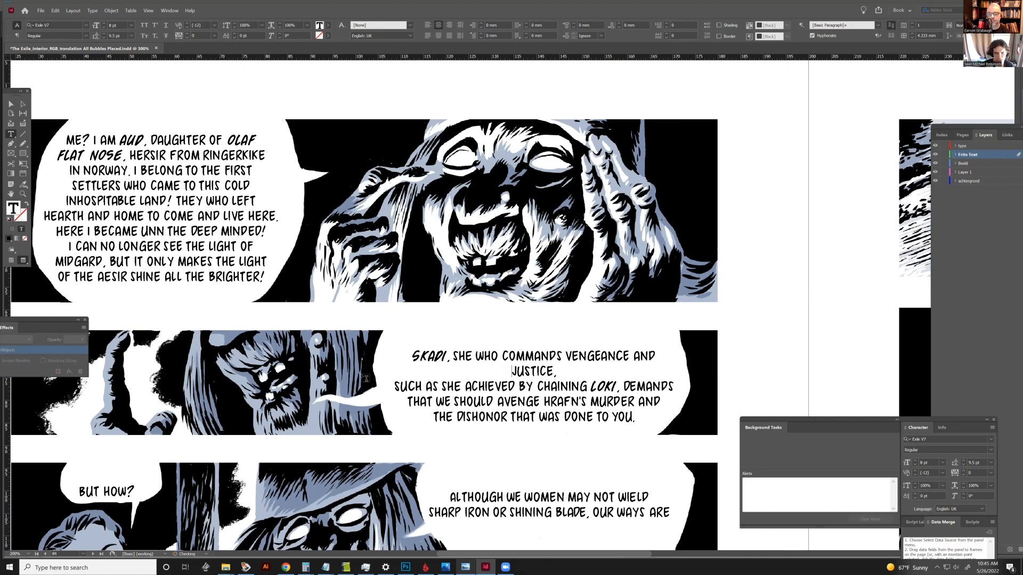
pyautogui.click(395, 387)
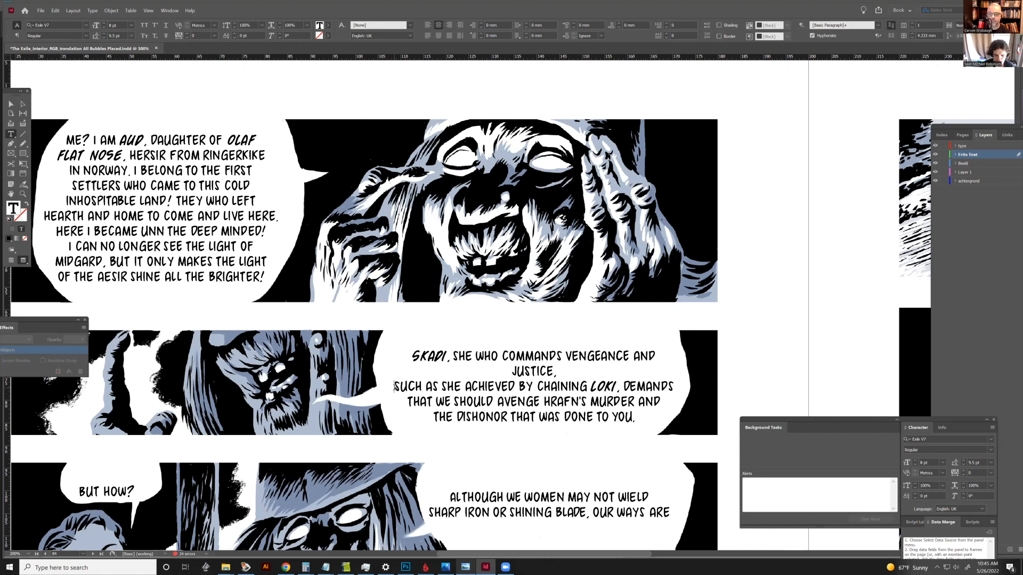
pyautogui.press('BackSpace')
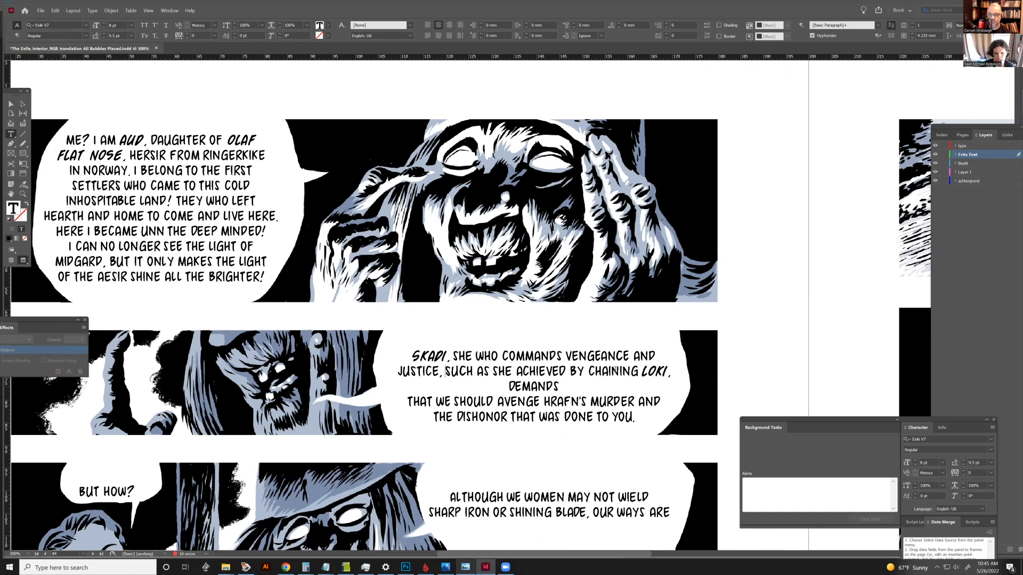
# Step: Join "DEMANDS" with "THAT WE SHOULD AVENGE" in the "Skadi" balloon and start the third line at "DEMANDS"
pyautogui.click(406, 401)
pyautogui.press('BackSpace')
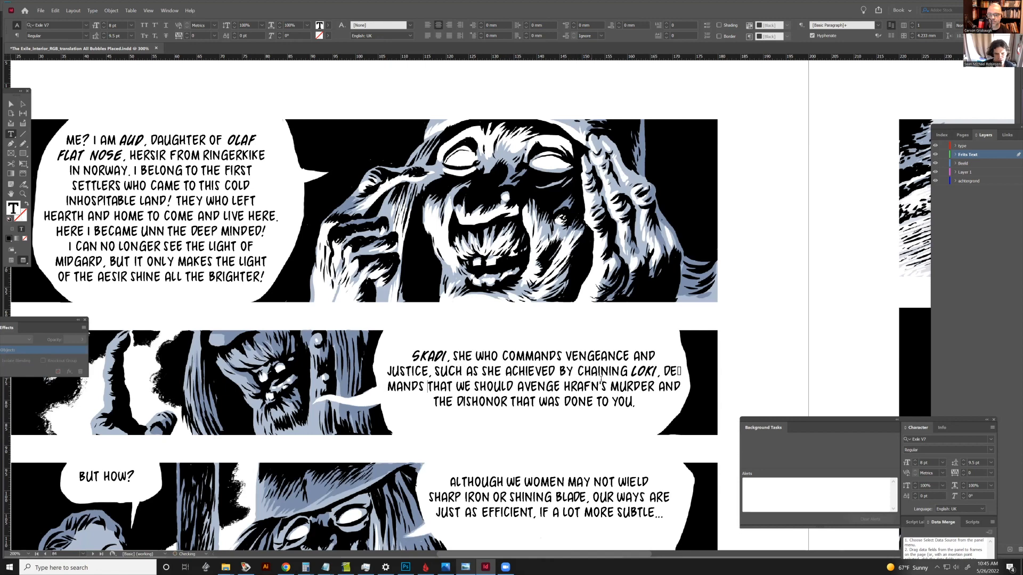
pyautogui.click(663, 372)
pyautogui.hotkey('shift', 'Return')
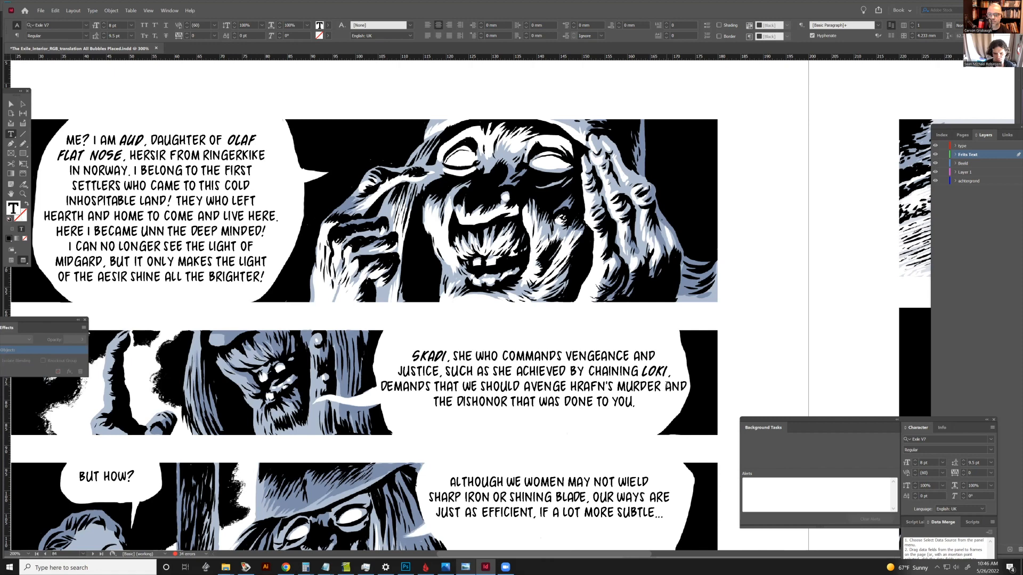
# Step: Move "AND" from the end of the third line to the start of the "Skadi" balloon's last line
pyautogui.click(666, 386)
pyautogui.hotkey('shift', 'Return')
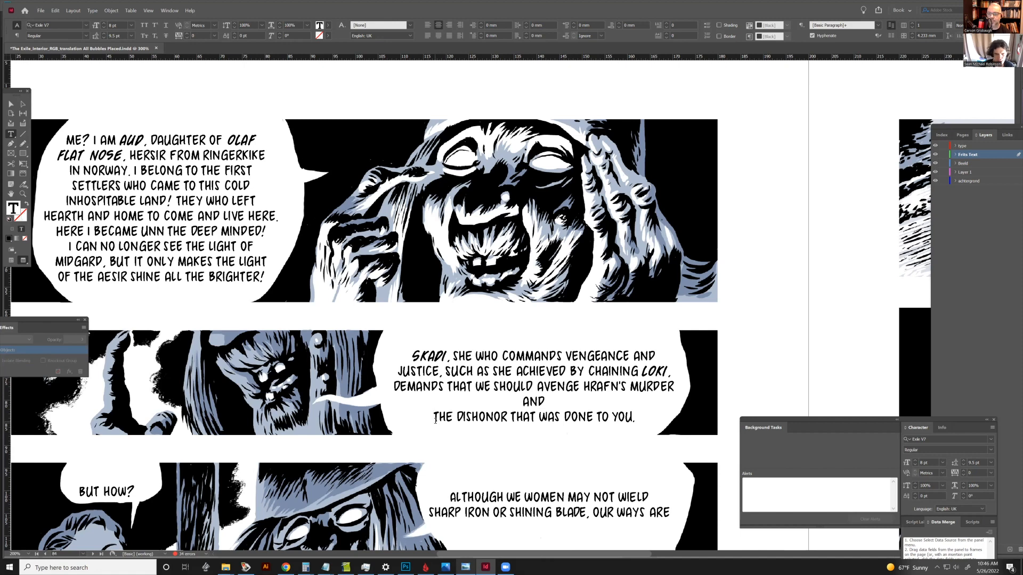
pyautogui.click(434, 417)
pyautogui.press('BackSpace')
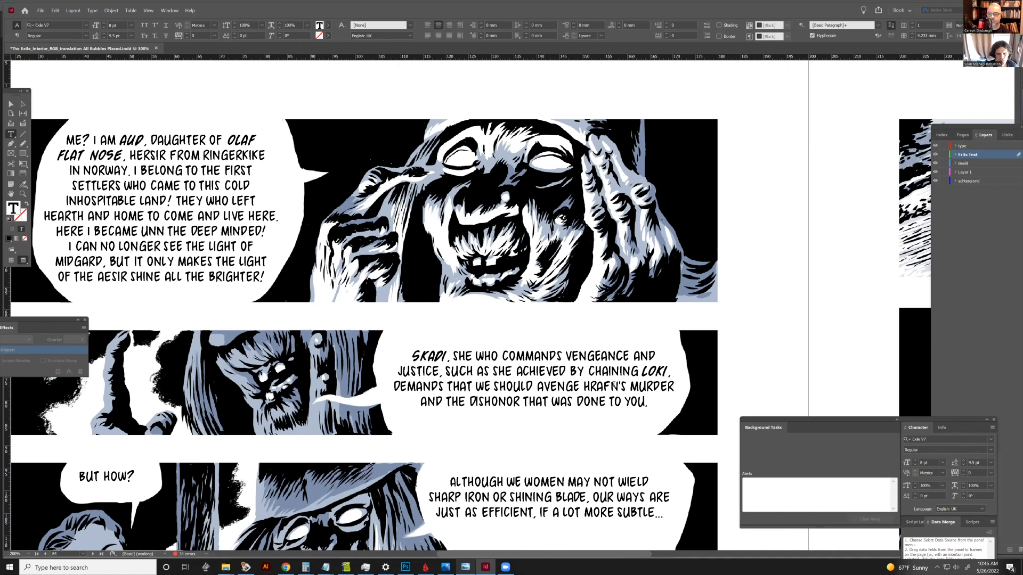
# Step: Move "MURDER" down to start the "Skadi" balloon's fourth line, joined to "AND THE DISHONOR" with a single space
pyautogui.click(631, 384)
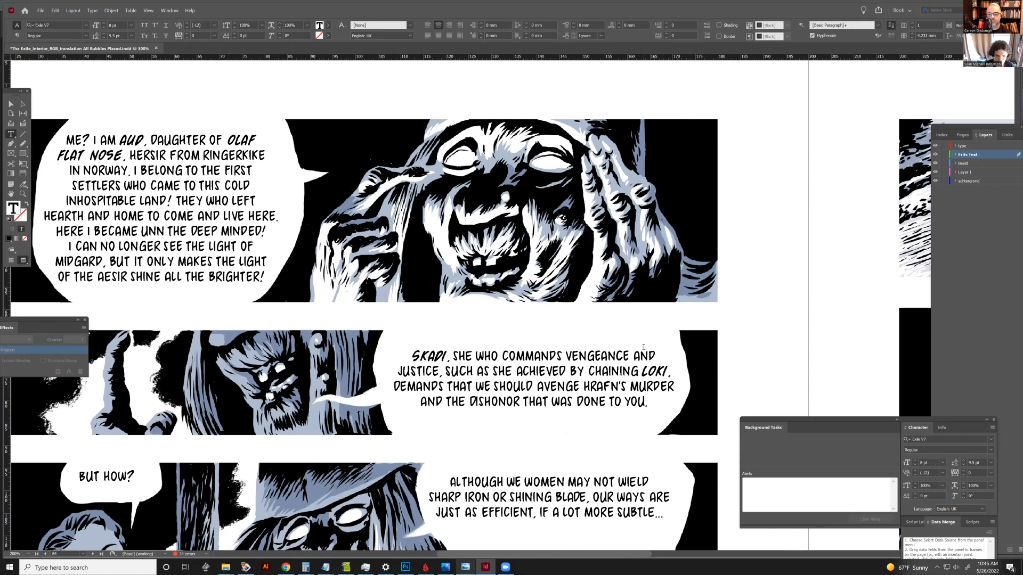
pyautogui.press('Return')
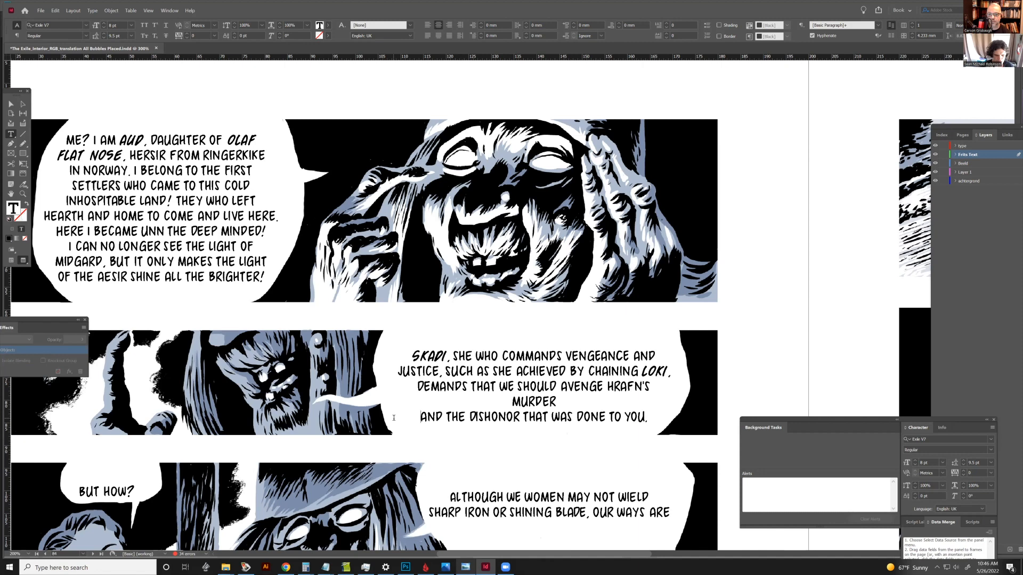
pyautogui.press('BackSpace')
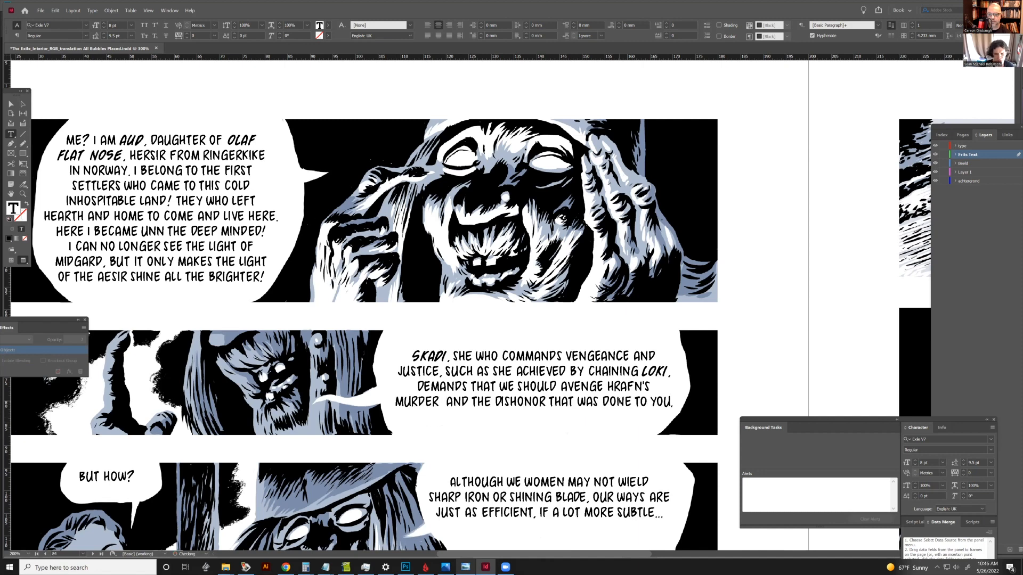
pyautogui.press('BackSpace')
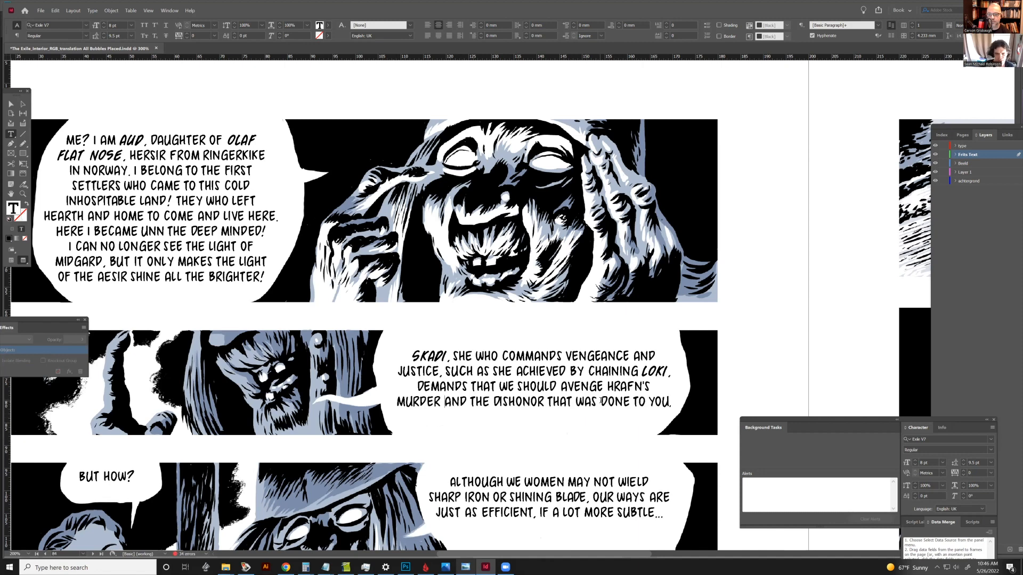
# Step: Break the "Skadi" balloon's fourth line before "DONE TO YOU." to form a fifth line
pyautogui.click(599, 403)
pyautogui.hotkey('alt', 'Right')
pyautogui.hotkey('alt', 'Right')
pyautogui.hotkey('alt', 'Right')
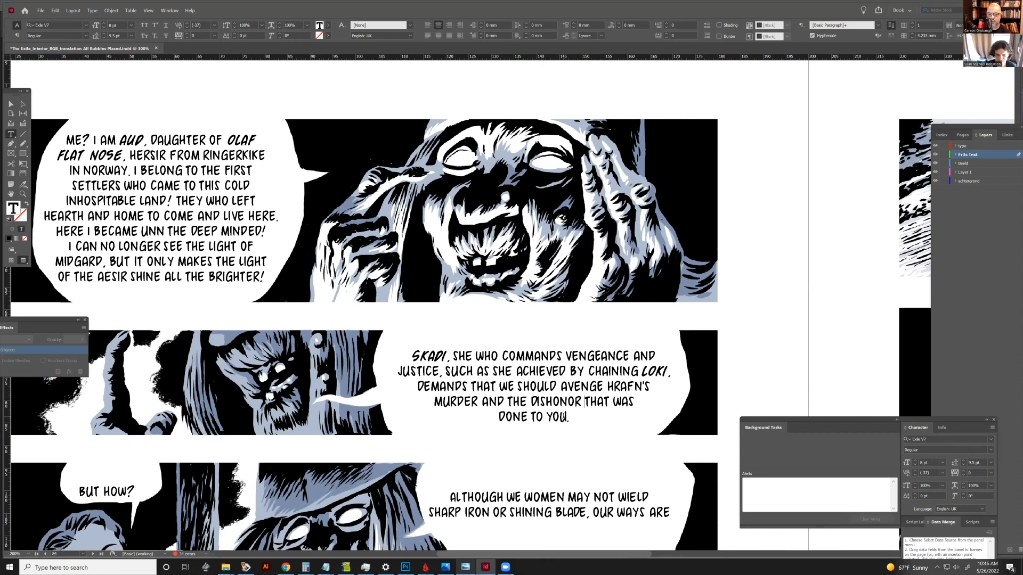
# Step: Break the line after "DISHONOR" instead and rejoin the remainder so the fifth line reads "THAT WAS DONE TO YOU."
pyautogui.press('Return')
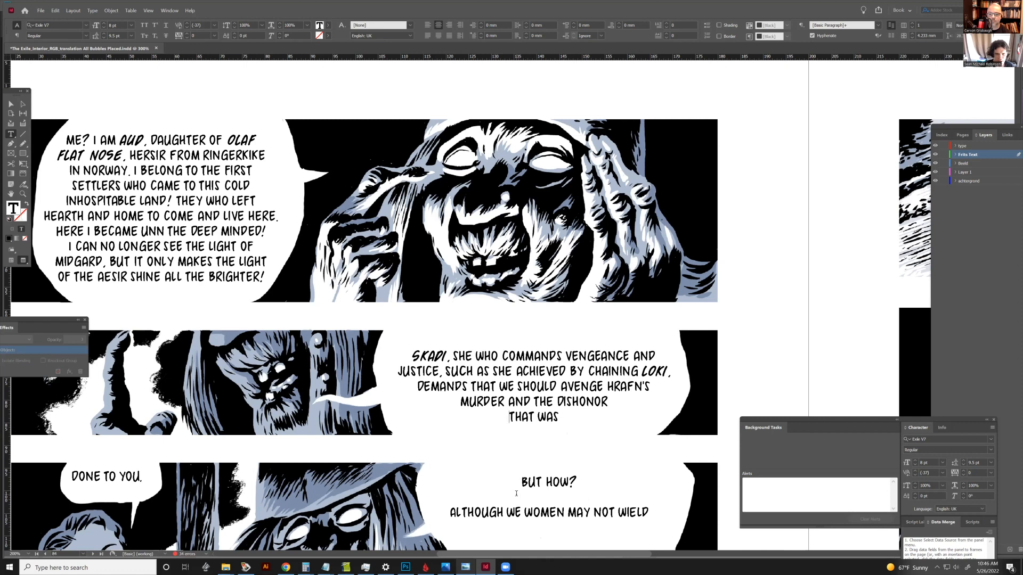
pyautogui.click(141, 476)
pyautogui.click(101, 476)
pyautogui.press('Left')
pyautogui.write('-')
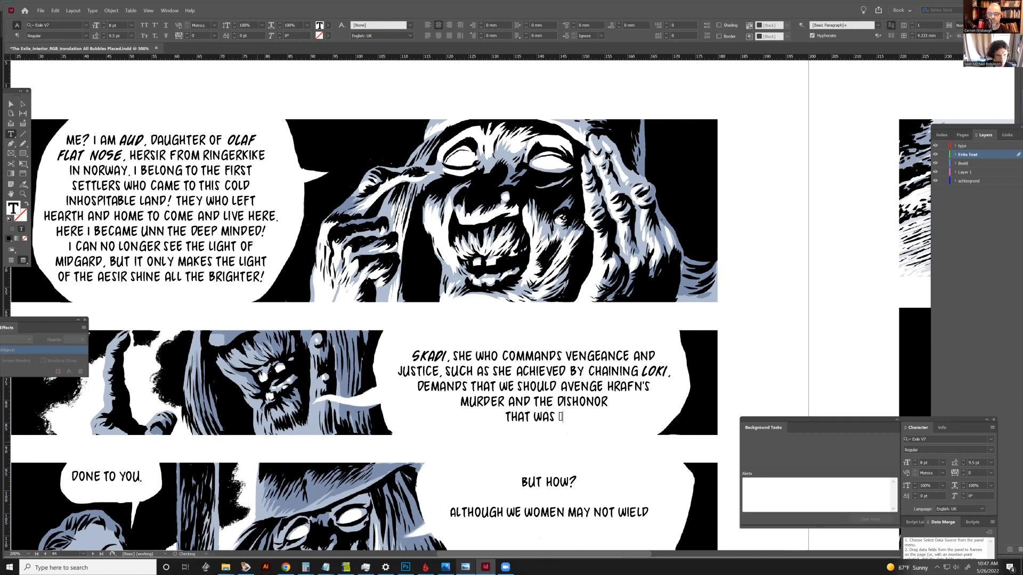
pyautogui.press('BackSpace')
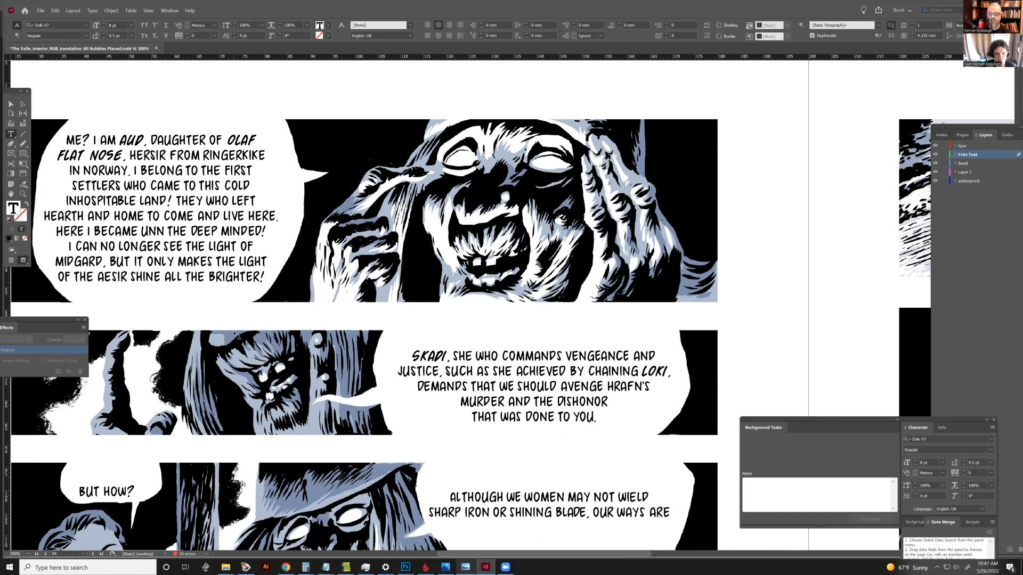
# Step: Nudge the "Skadi" text frame slightly upward and extend its lower edge to make the frame about 25 mm high
pyautogui.click(10, 104)
pyautogui.click(538, 381)
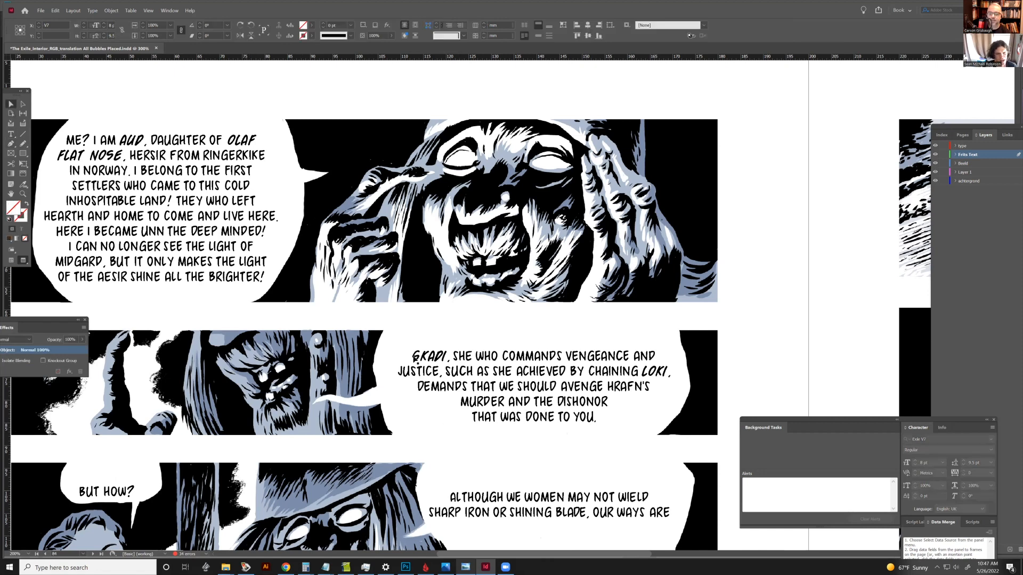
pyautogui.press('Up')
pyautogui.moveTo(530, 422); pyautogui.dragTo(531, 431)
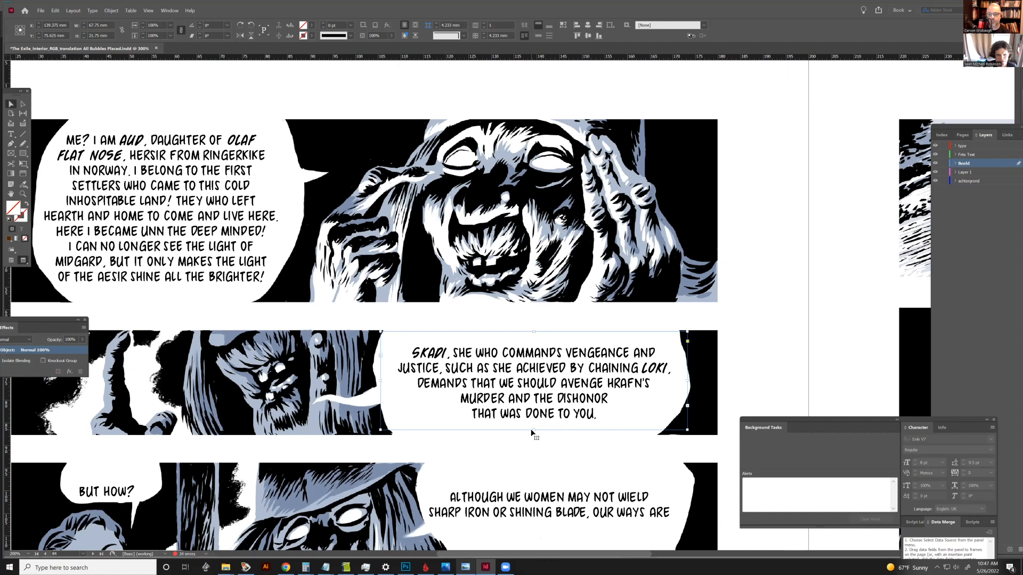
pyautogui.moveTo(531, 431); pyautogui.dragTo(530, 434)
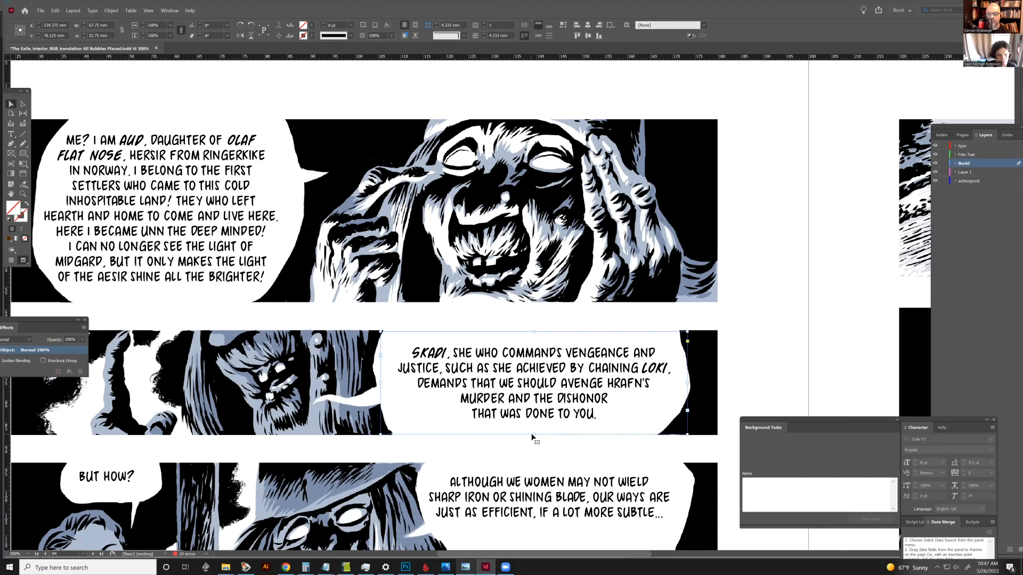
pyautogui.moveTo(533, 438); pyautogui.dragTo(534, 446)
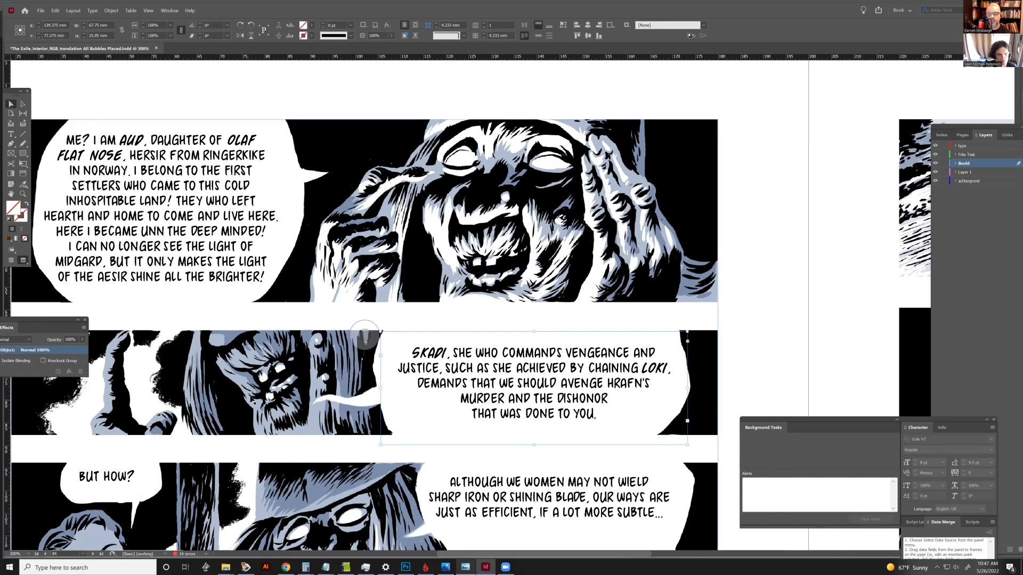
# Step: Select the "BUT HOW?" text frame and shift it slightly down and right to center it in its balloon
pyautogui.hotkey('ctrl', '-')
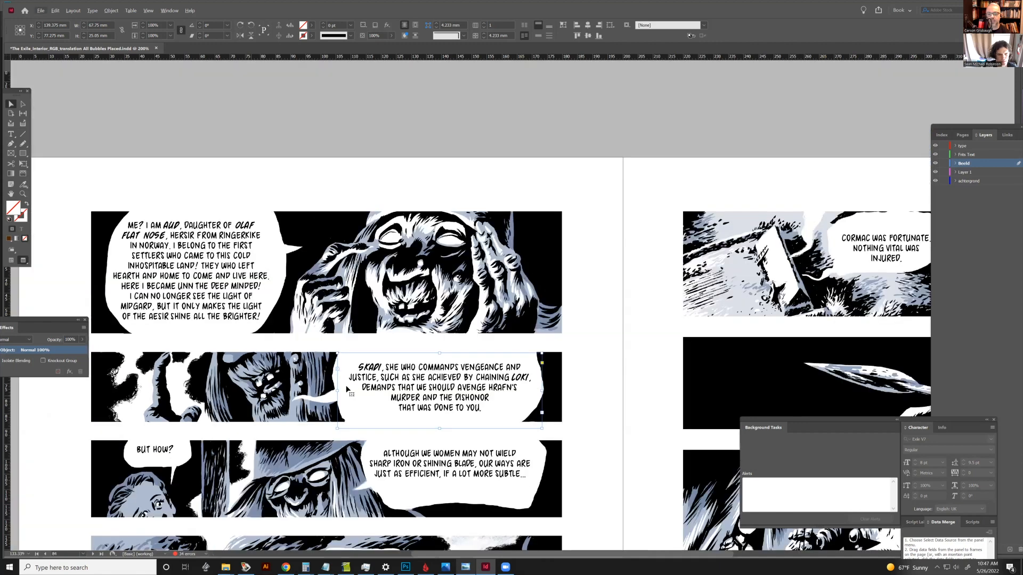
pyautogui.click(412, 128)
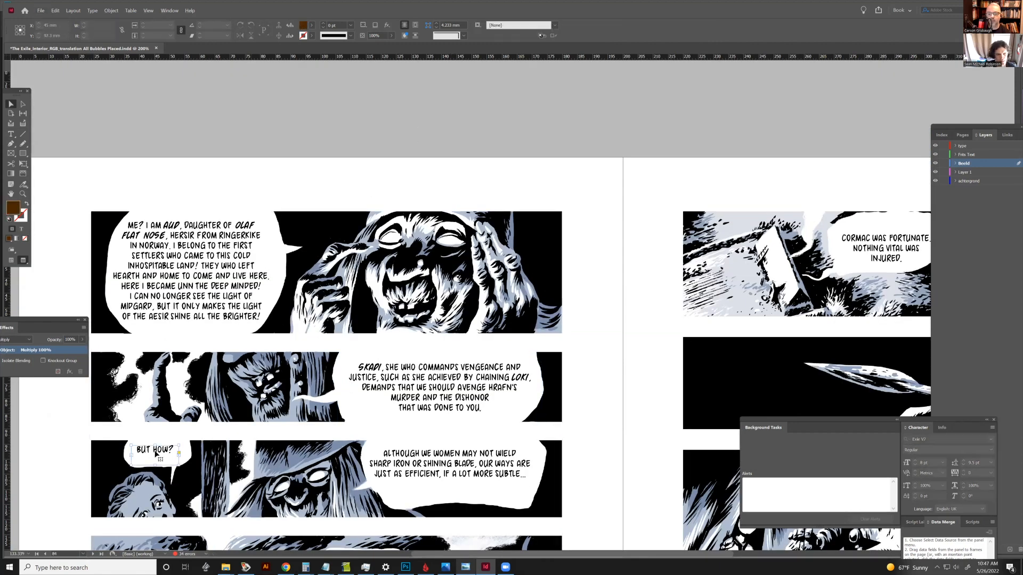
pyautogui.click(156, 454)
pyautogui.moveTo(155, 454); pyautogui.dragTo(158, 456)
pyautogui.press('Up')
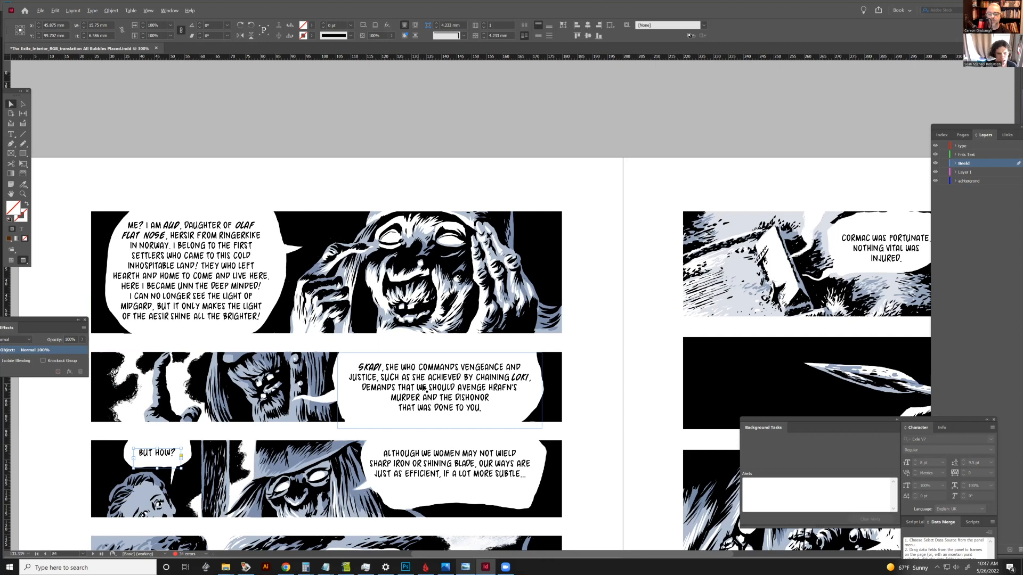
# Step: Break the "Skadi" balloon's second line before "LOKI" and rejoin the remainder so the third line starts with "LOKI, DEMANDS THAT"
pyautogui.scroll(2, 422, 392)
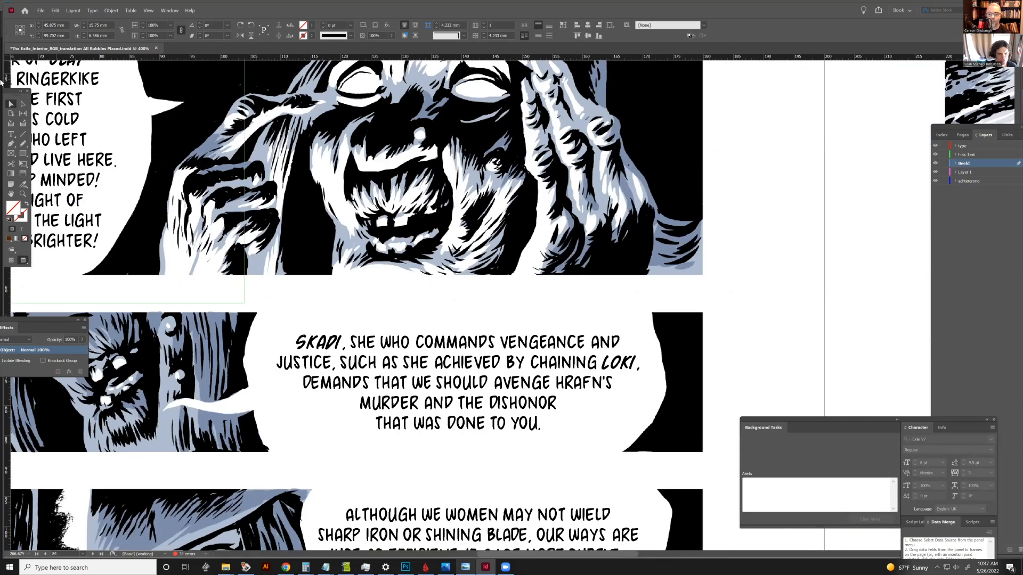
pyautogui.click(10, 135)
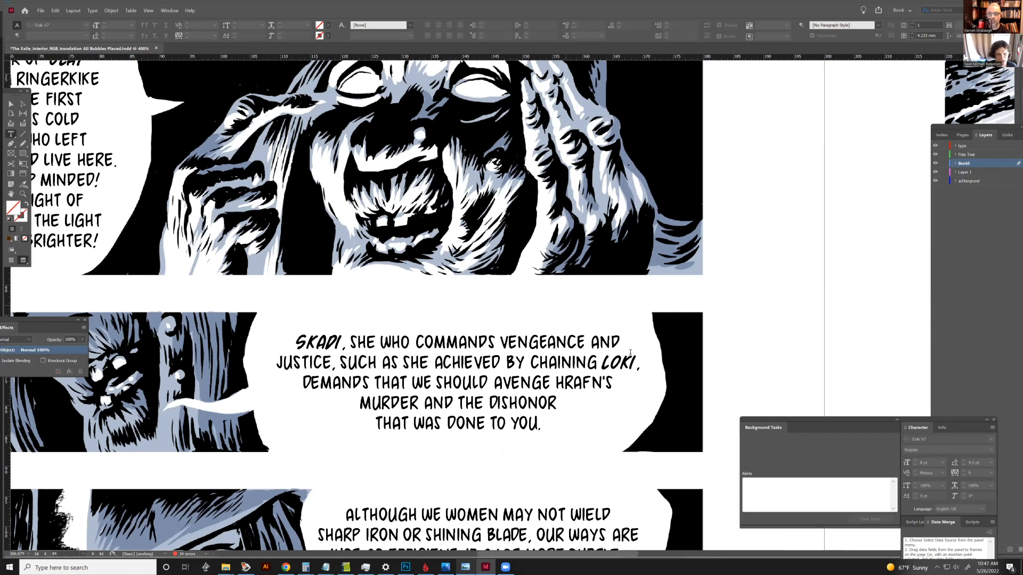
pyautogui.click(604, 362)
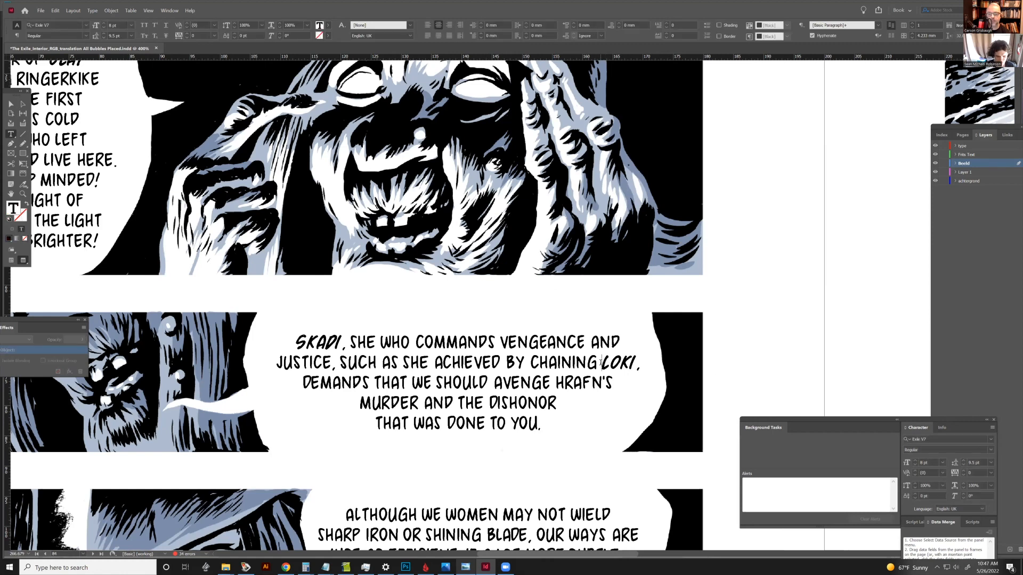
pyautogui.hotkey('shift', 'Return')
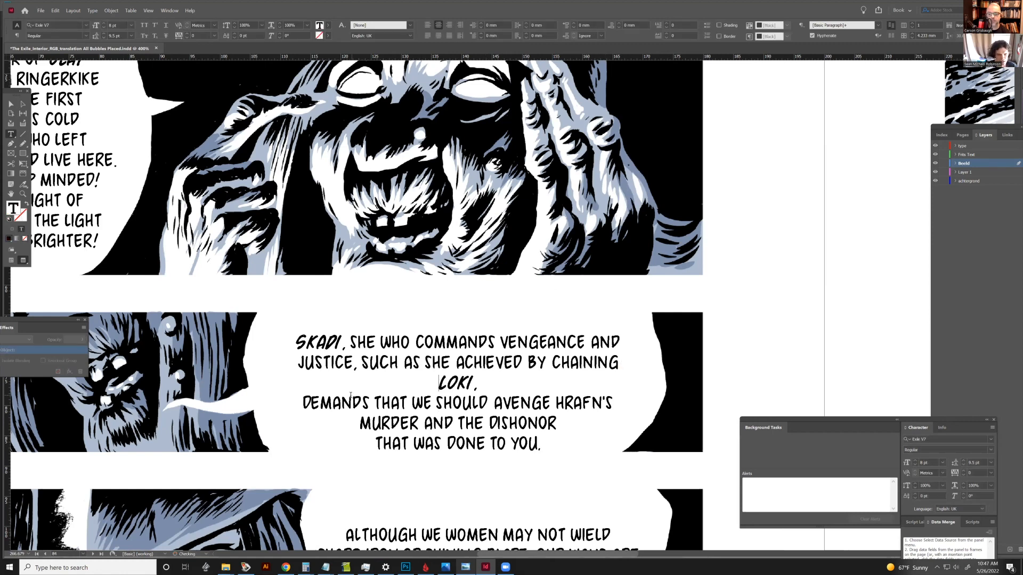
pyautogui.click(302, 402)
pyautogui.press('BackSpace')
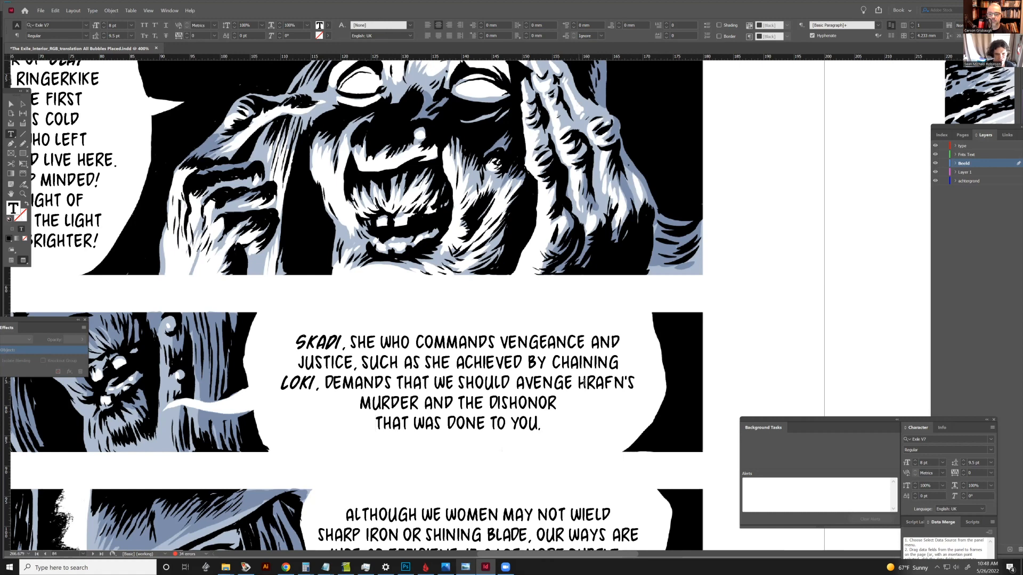
# Step: Move "HRAFN'S" down so the "Skadi" balloon's fourth line reads "HRAFN'S MURDER AND THE DISHONOR"
pyautogui.click(576, 383)
pyautogui.press('Return')
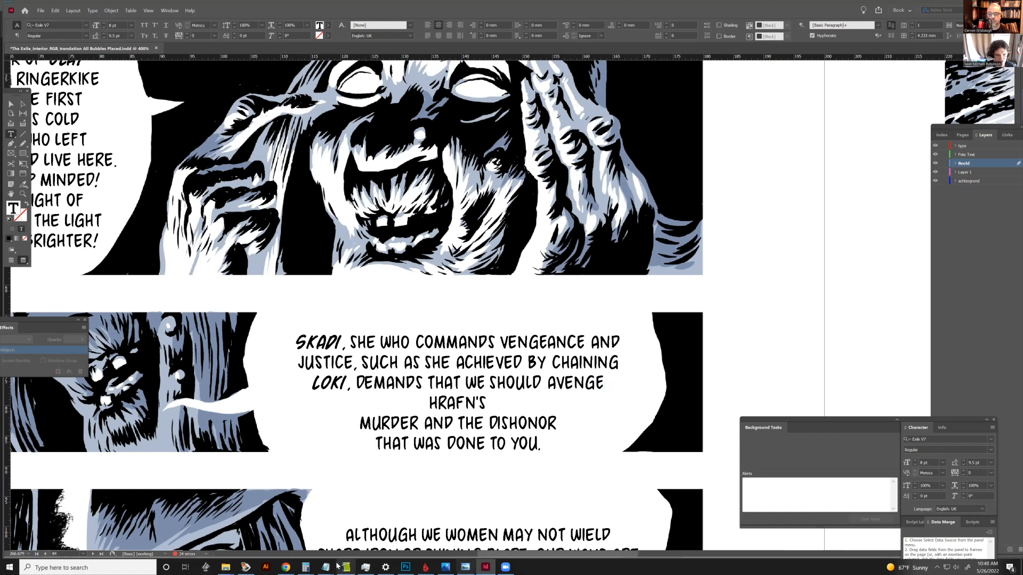
pyautogui.press('BackSpace')
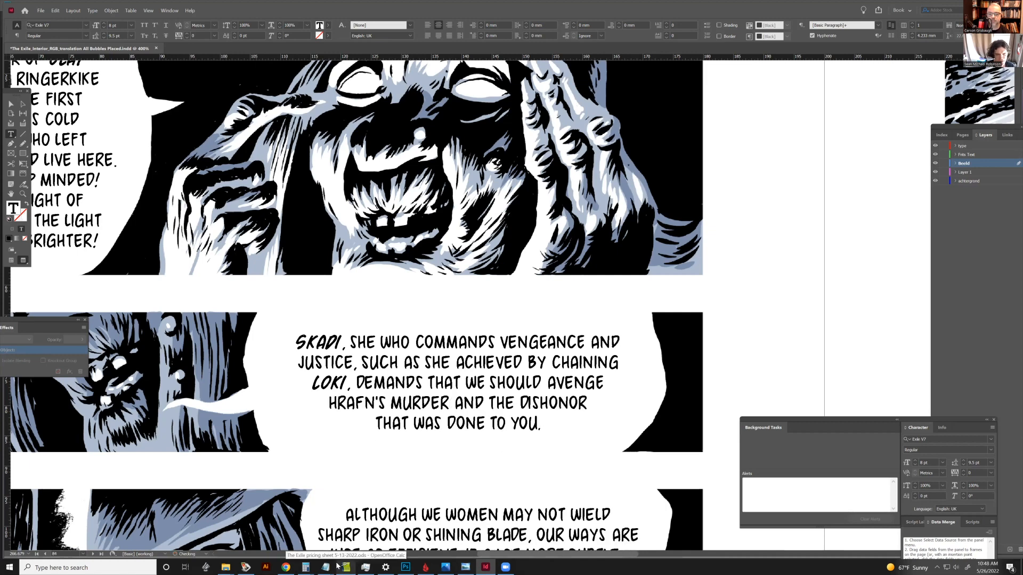
# Step: Examine the rebroken "Skadi" lettering at page scale and compare it with the "ME? I AM AUD" balloon above
pyautogui.hotkey('ctrl', '-')
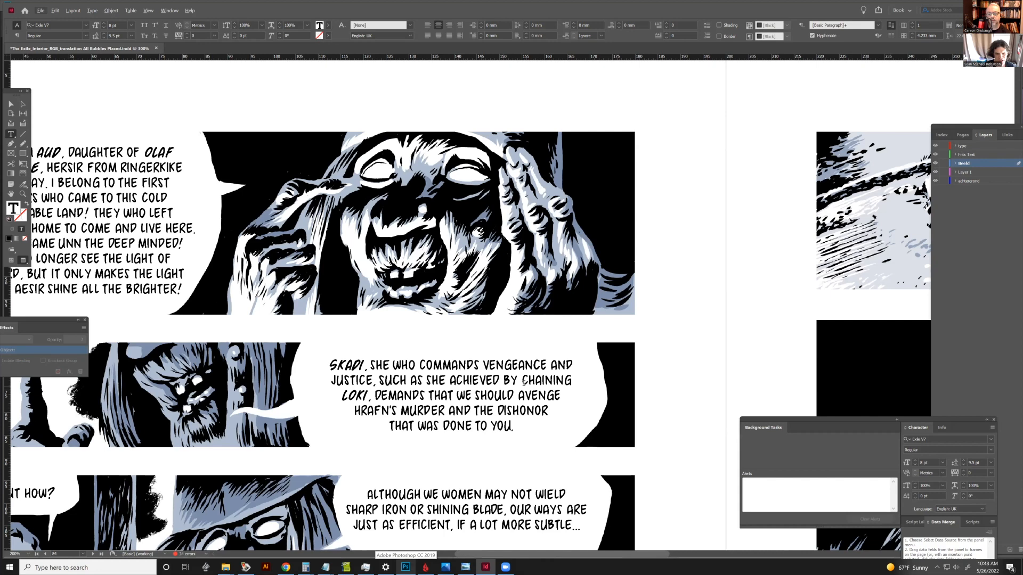
pyautogui.hotkey('ctrl', '-')
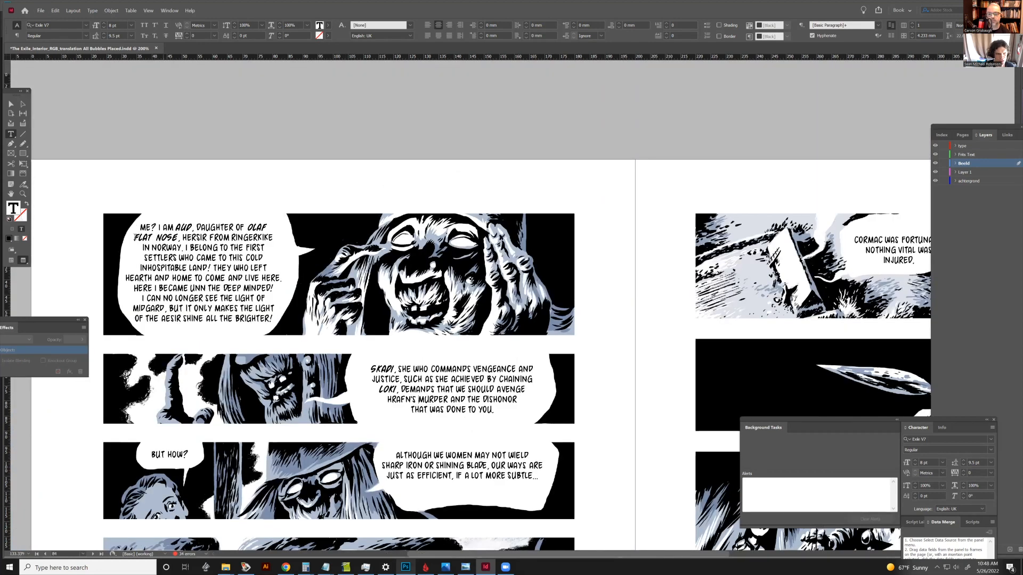
pyautogui.hotkey('ctrl', '=')
pyautogui.hotkey('ctrl', '=')
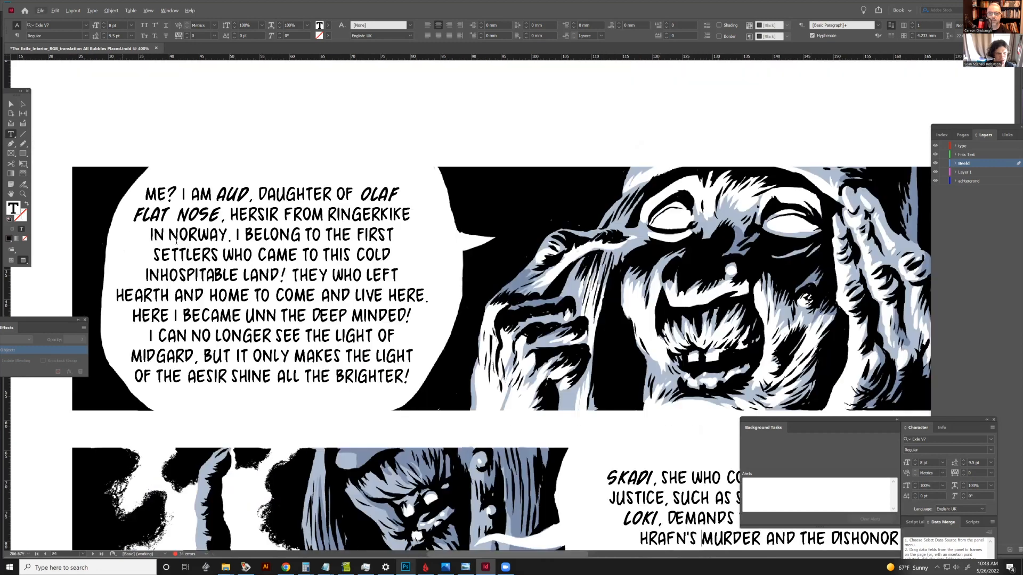
pyautogui.hotkey('ctrl', '-')
pyautogui.hotkey('ctrl', '-')
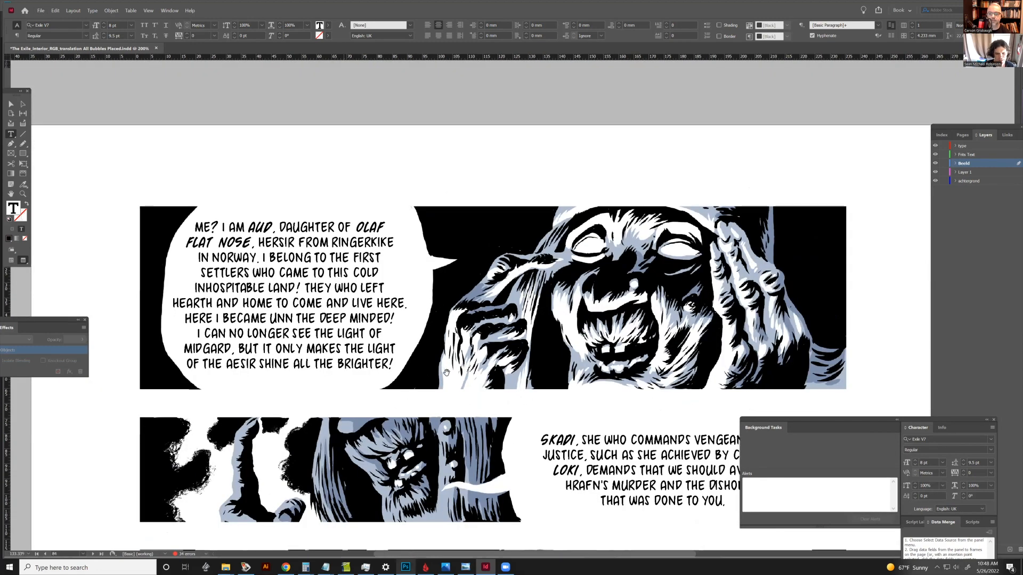
pyautogui.scroll(1, 562, 499)
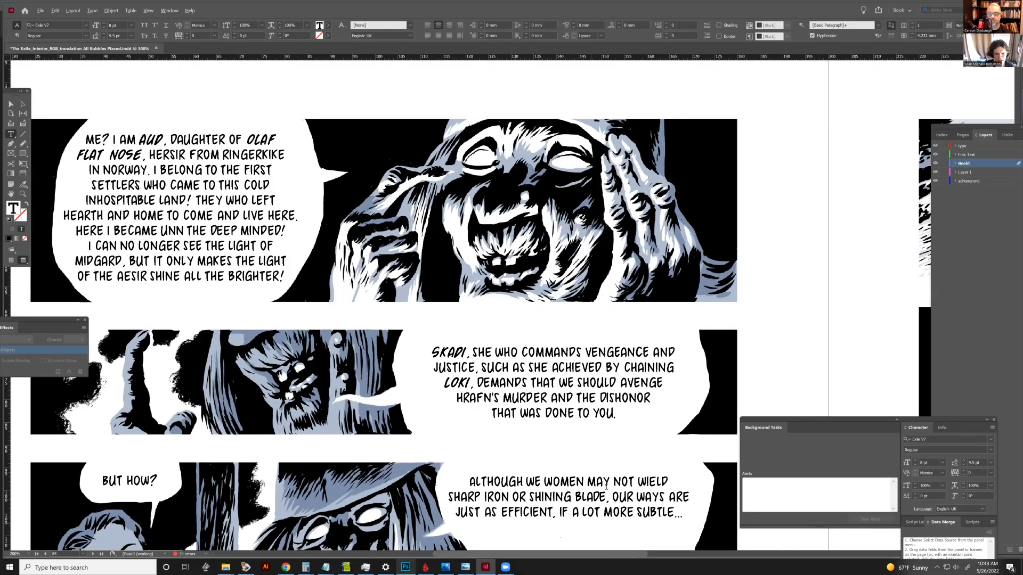
# Step: Break the "ALTHOUGH WE WOMEN" balloon's first line before "WIELD" and rejoin that word with "SHARP IRON OR SHINING BLADE"
pyautogui.scroll(-3, 606, 486)
pyautogui.scroll(1, 638, 369)
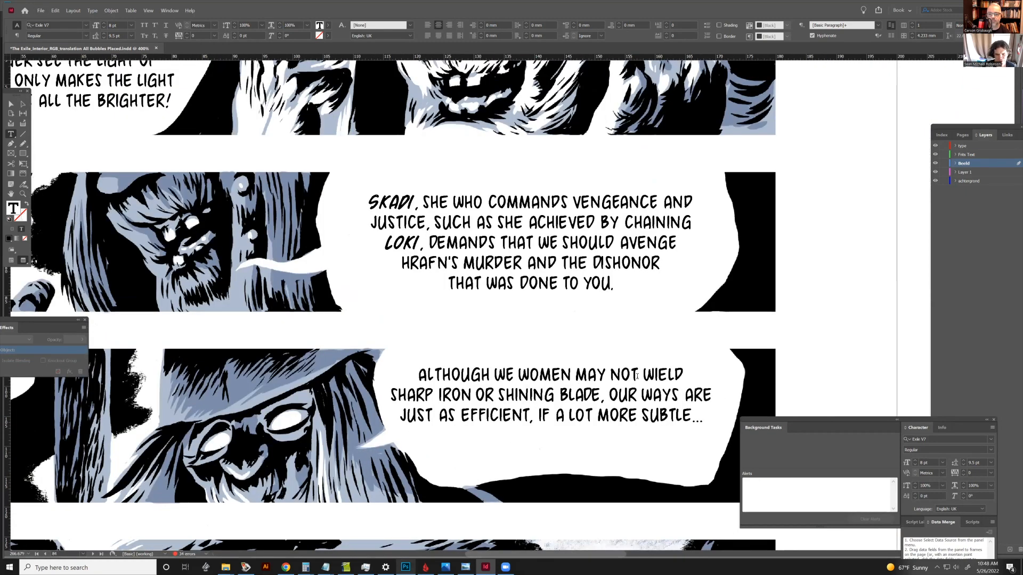
pyautogui.click(643, 374)
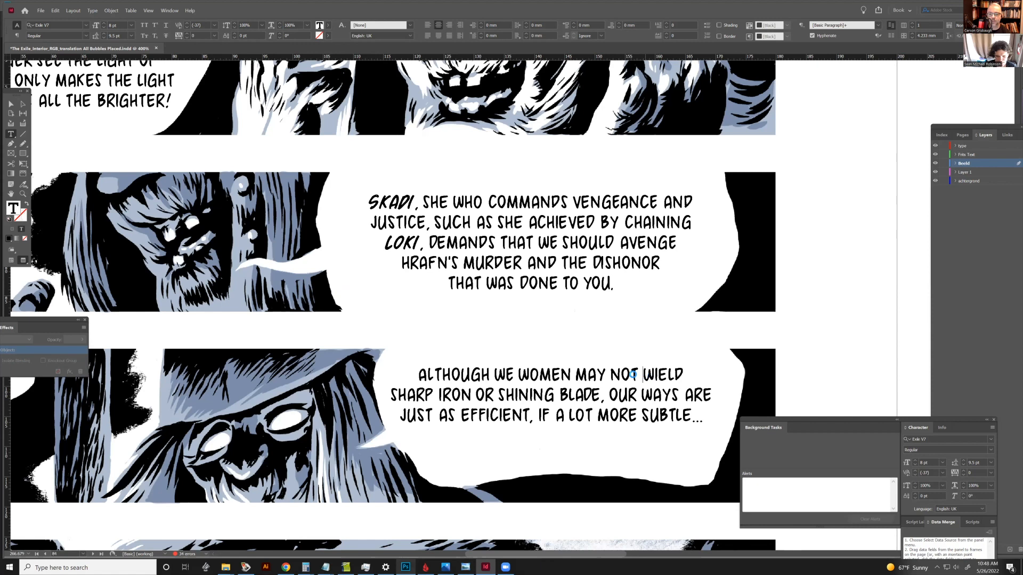
pyautogui.press('Return')
pyautogui.click(385, 412)
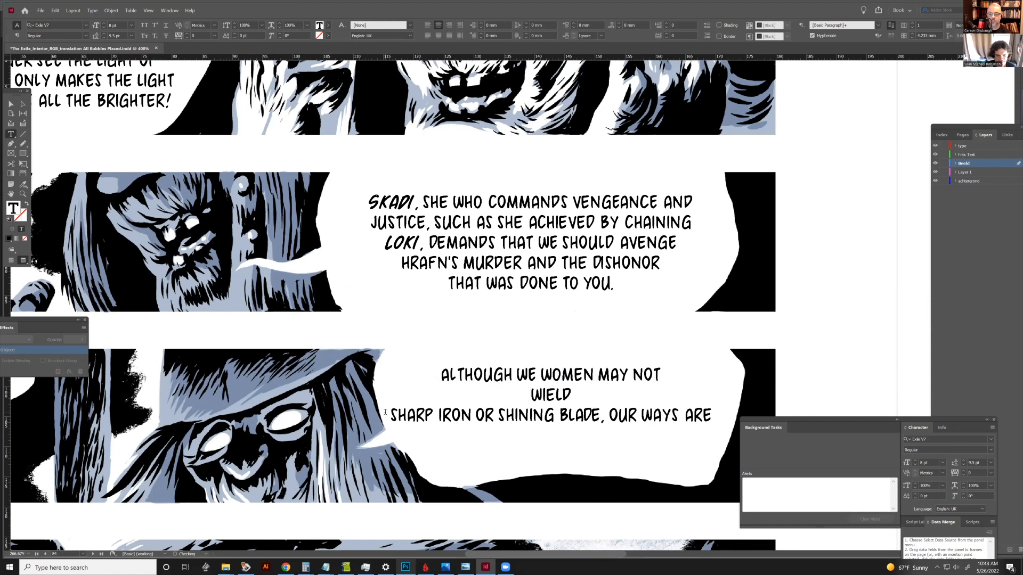
pyautogui.press('BackSpace')
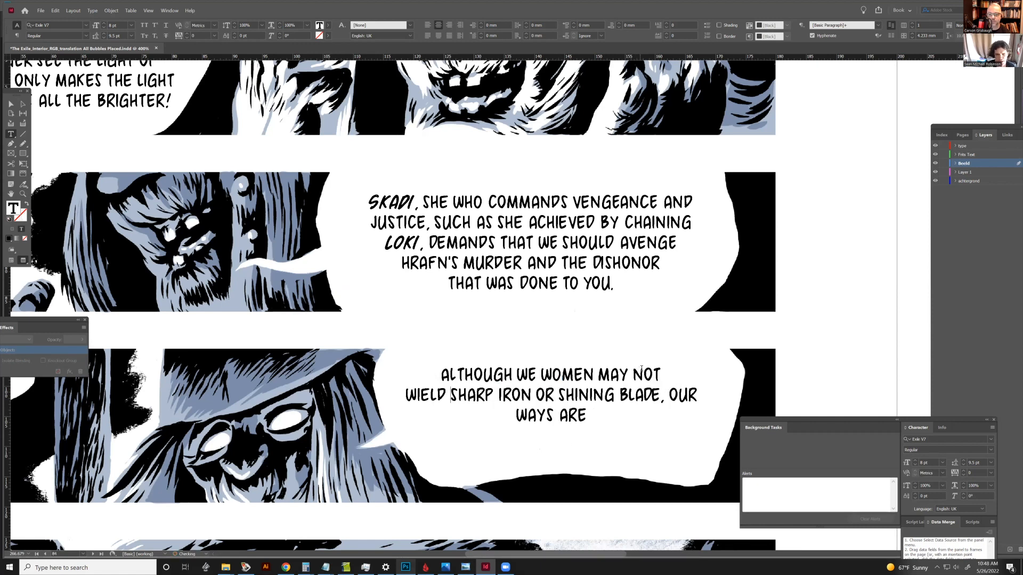
# Step: Extend the lower edge of the "ALTHOUGH WE WOMEN" text frame to make it about 12.7 mm high
pyautogui.scroll(-1, 415, 409)
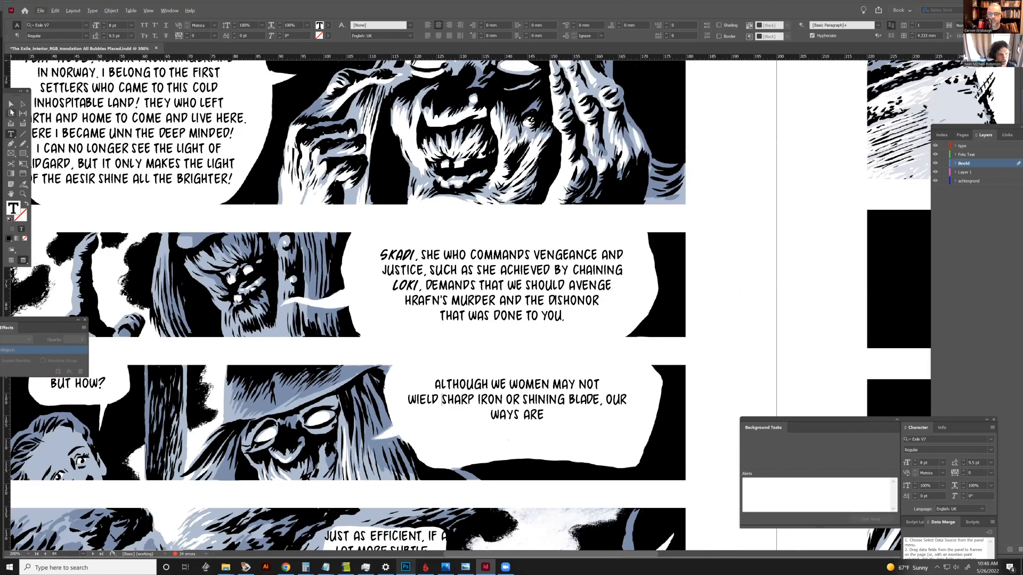
pyautogui.click(10, 106)
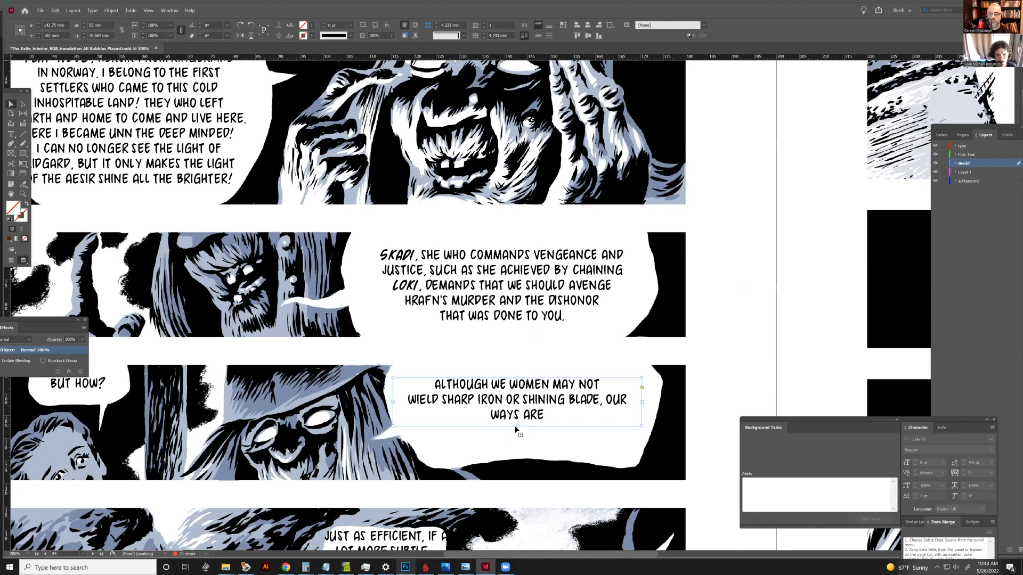
pyautogui.moveTo(517, 426)
pyautogui.mouseDown()
pyautogui.moveTo(517, 449)
pyautogui.moveTo(527, 428)
pyautogui.moveTo(518, 436)
pyautogui.mouseUp()
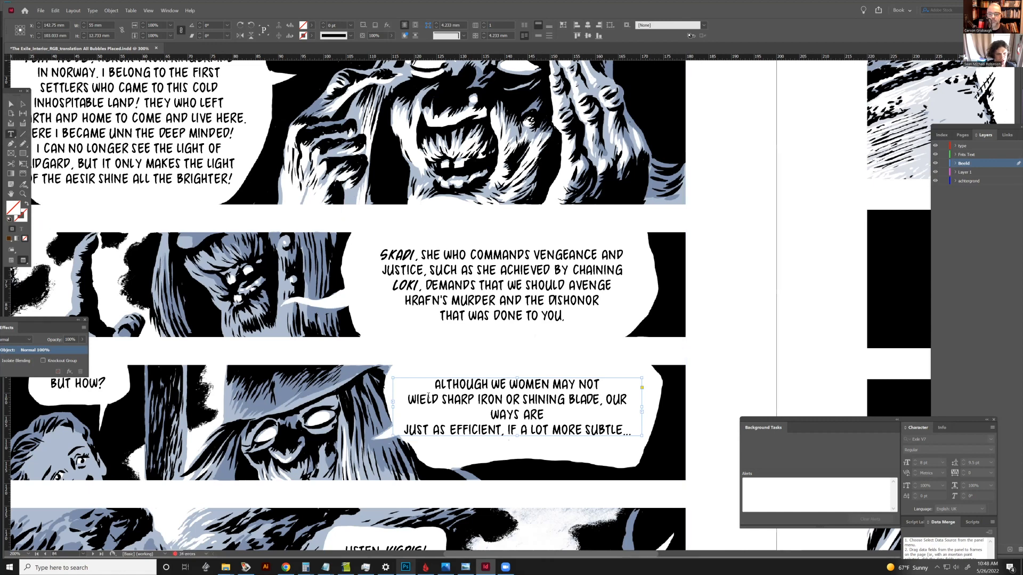
# Step: Rejoin "JUST AS EFFICIENT" with "WAYS ARE" and break after the comma so the fourth line reads "IF A LOT MORE SUBTLE..."
pyautogui.press('t')
pyautogui.click(402, 430)
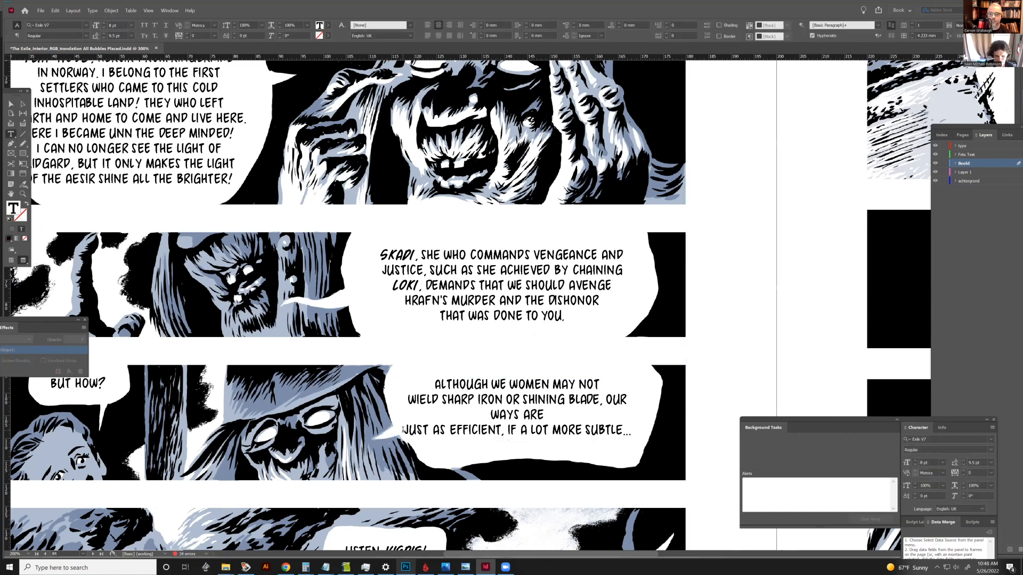
pyautogui.press('BackSpace')
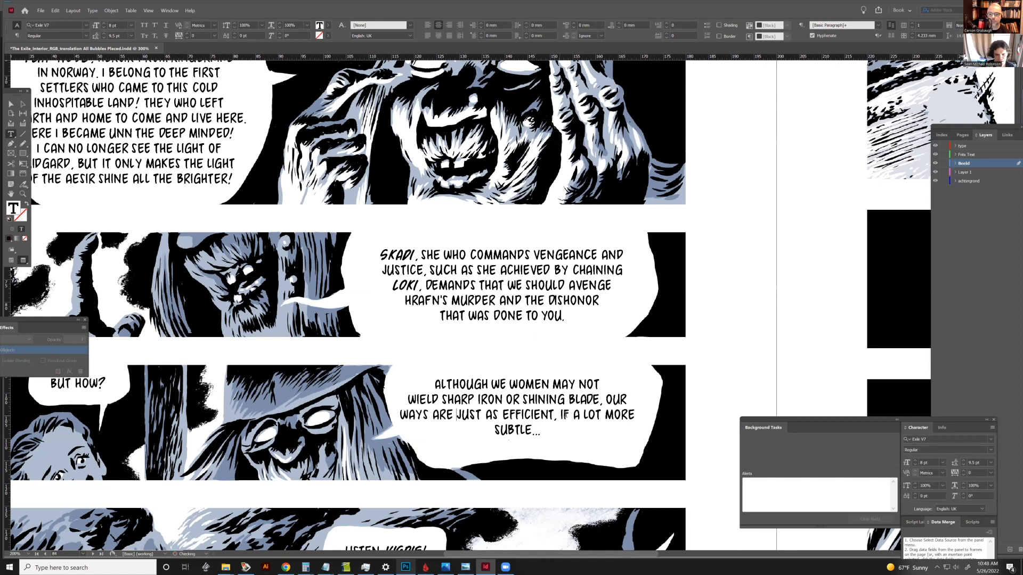
pyautogui.click(575, 417)
pyautogui.hotkey('shift', 'Return')
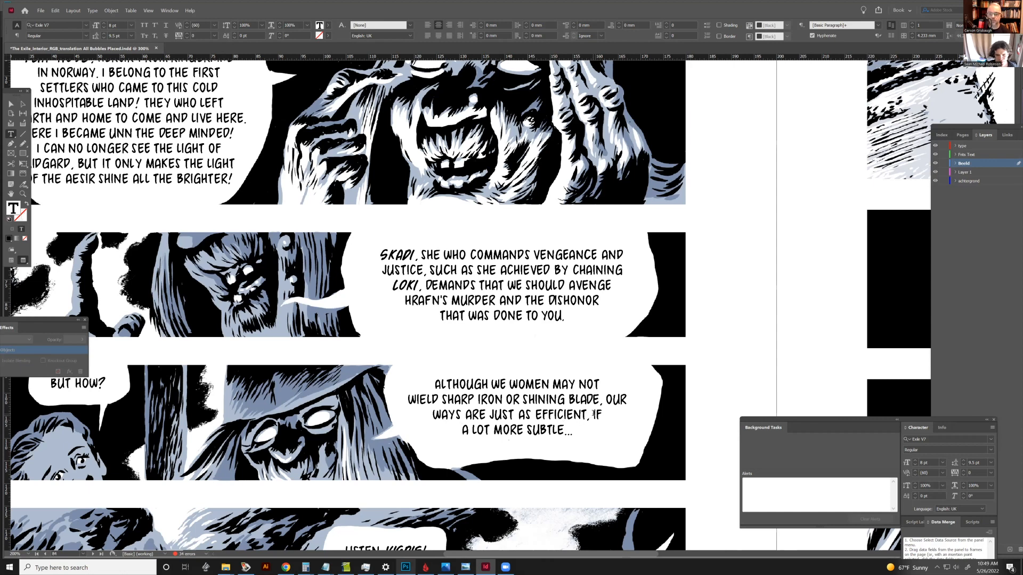
pyautogui.click(594, 415)
pyautogui.press('Return')
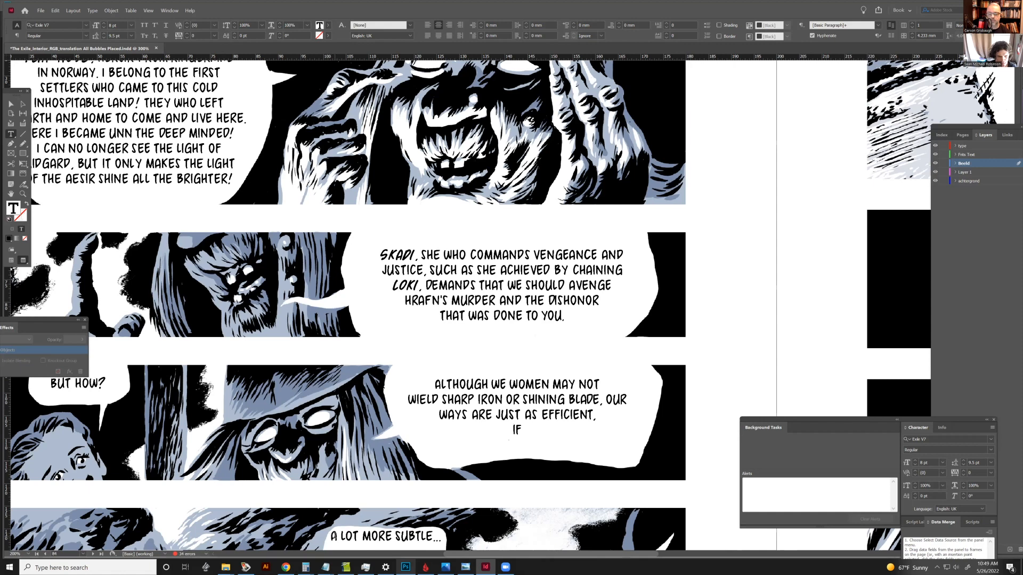
pyautogui.press('BackSpace')
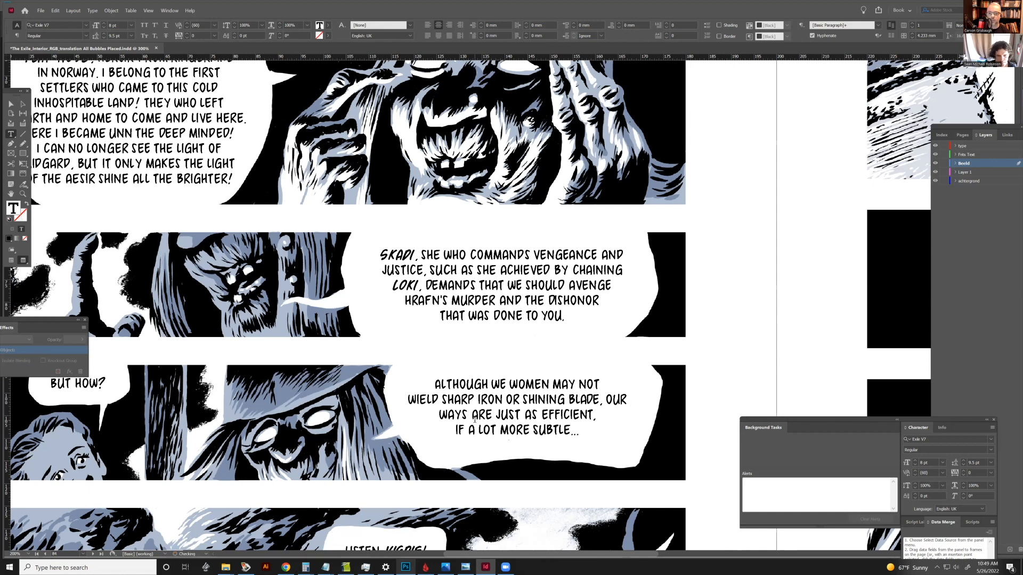
# Step: Break the second line after "BLADE," so the third line reads "OUR WAYS ARE JUST AS EFFICIENT," and check the balloon on the page
pyautogui.click(607, 400)
pyautogui.press('Return')
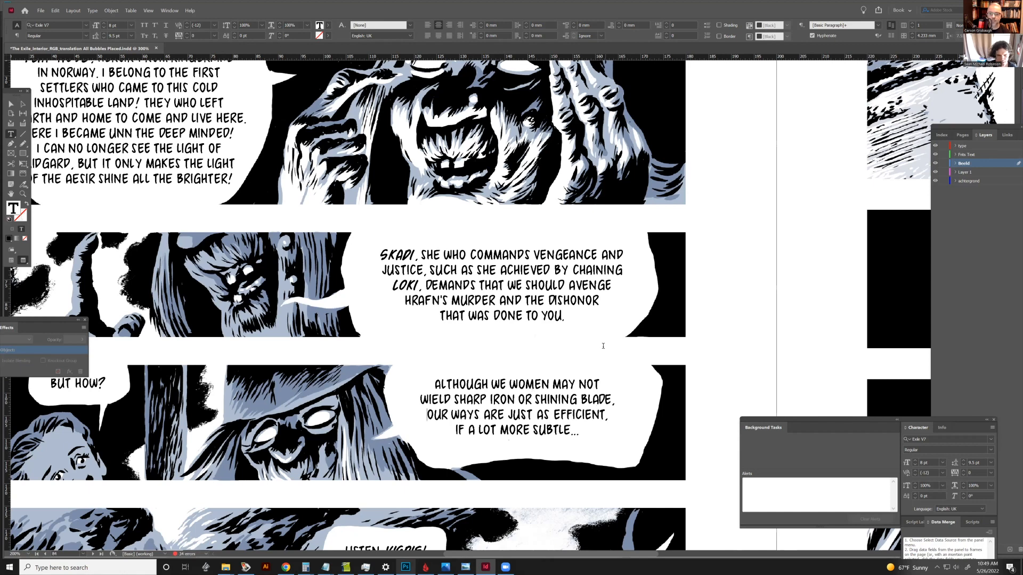
pyautogui.scroll(-1, 603, 346)
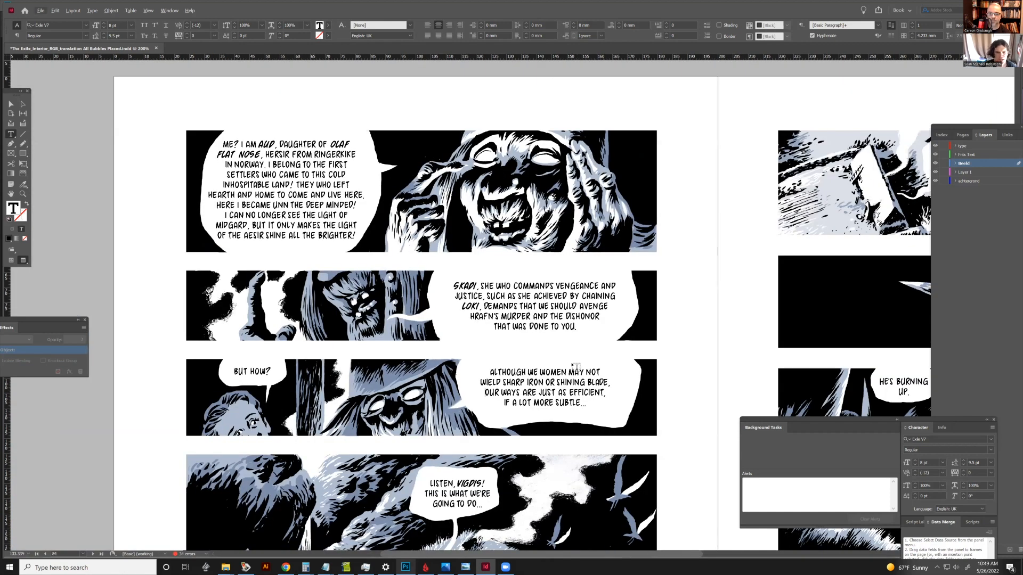
pyautogui.scroll(1, 547, 415)
pyautogui.scroll(-1, 534, 401)
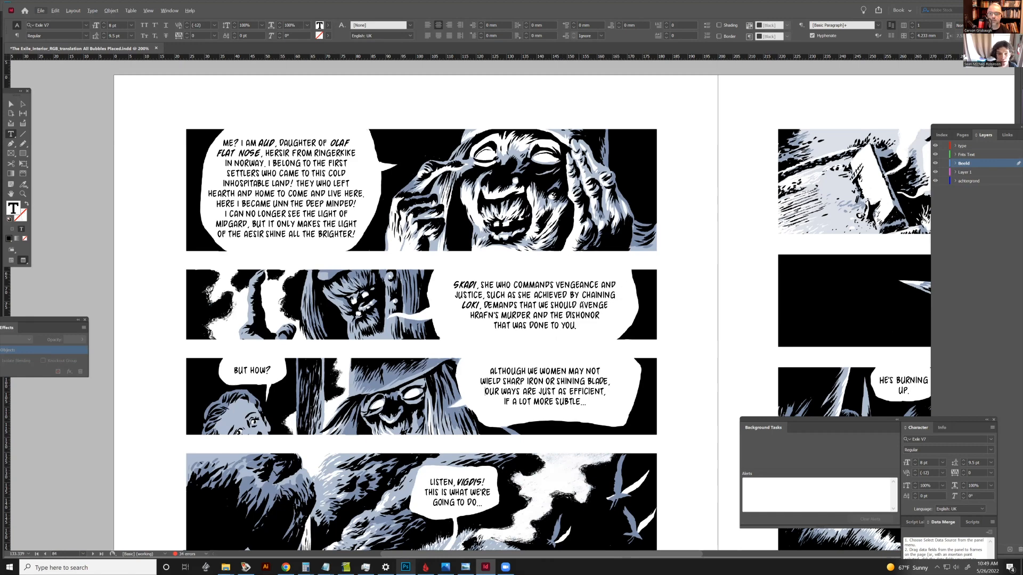
# Step: Select the "LISTEN, VIGDIS!" text frame and nudge it about 0.75 mm to the left to center it in its balloon
pyautogui.scroll(-1, 582, 298)
pyautogui.scroll(-1, 582, 299)
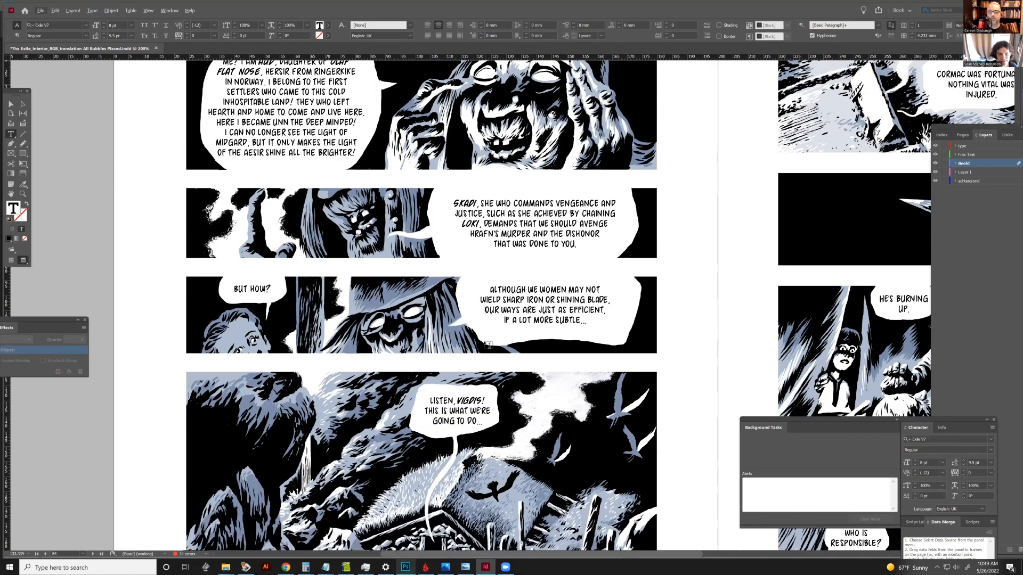
pyautogui.scroll(-1, 489, 345)
pyautogui.scroll(-3, 470, 342)
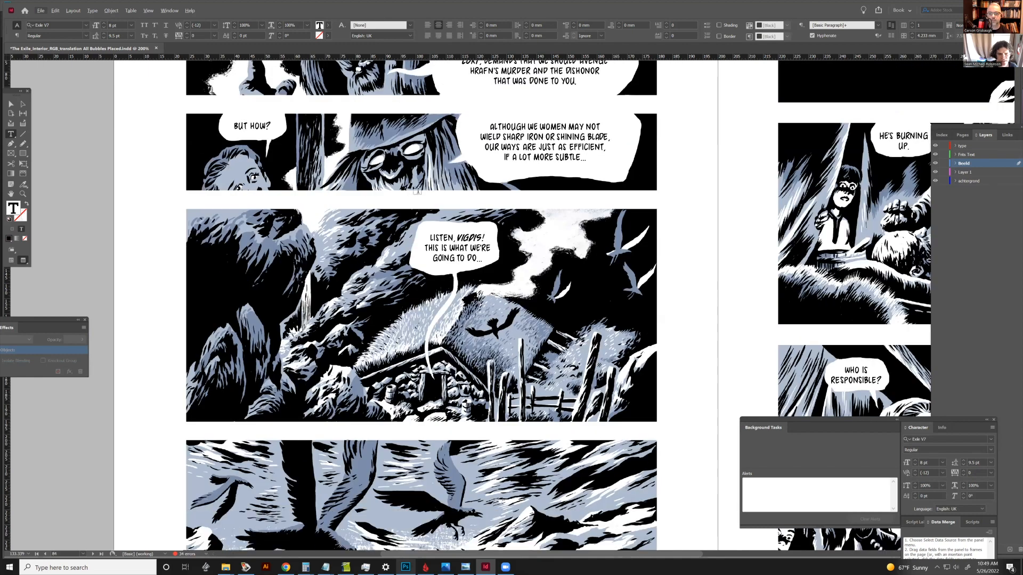
pyautogui.click(11, 105)
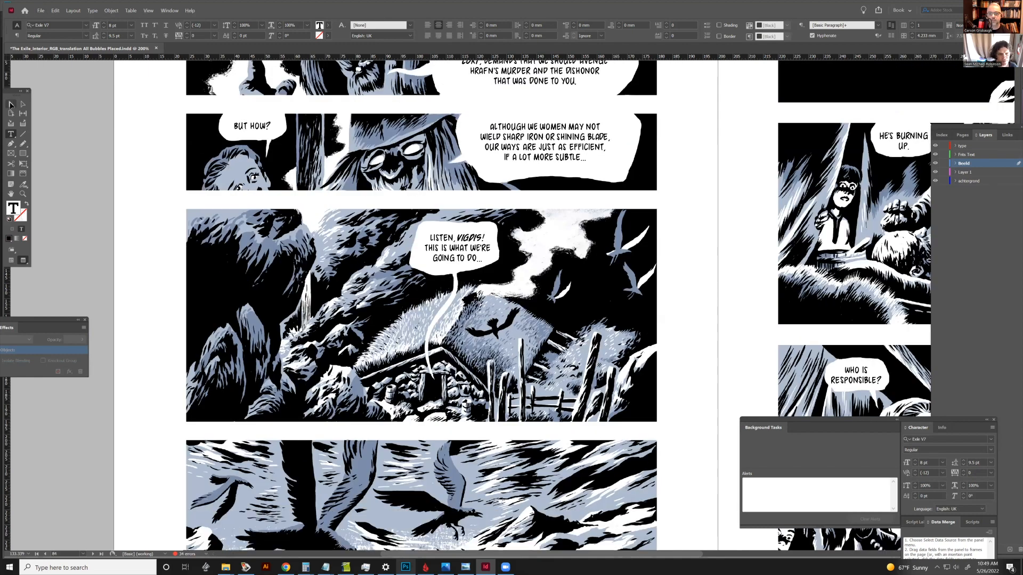
pyautogui.click(447, 251)
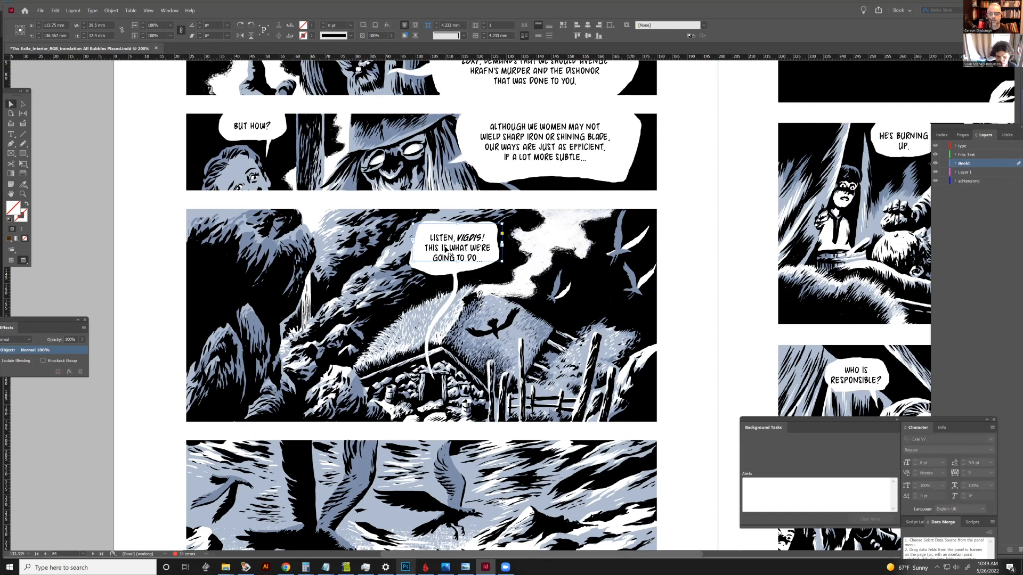
pyautogui.press('Left')
pyautogui.press('Left')
pyautogui.press('Left')
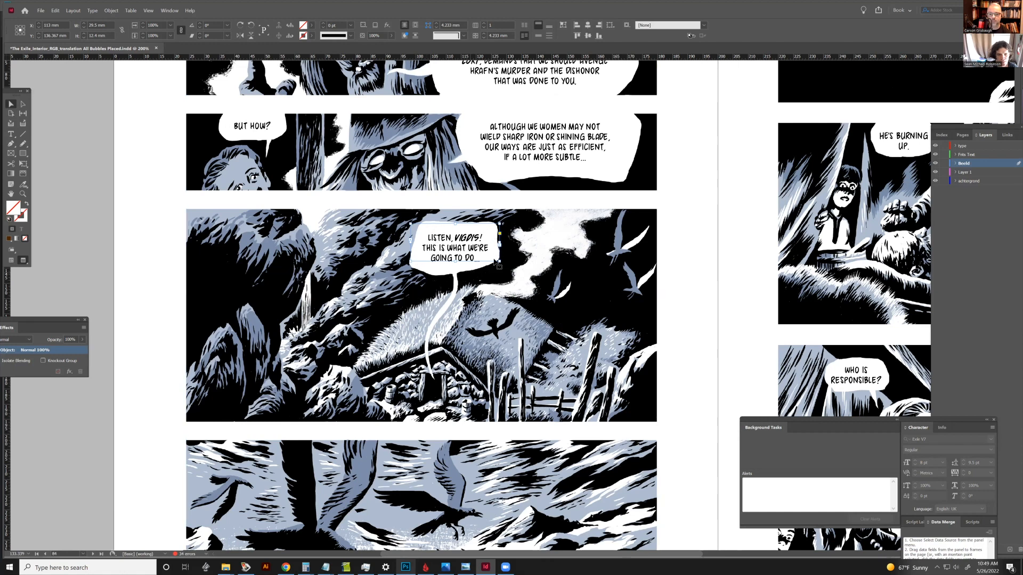
pyautogui.press('Left')
pyautogui.press('Right')
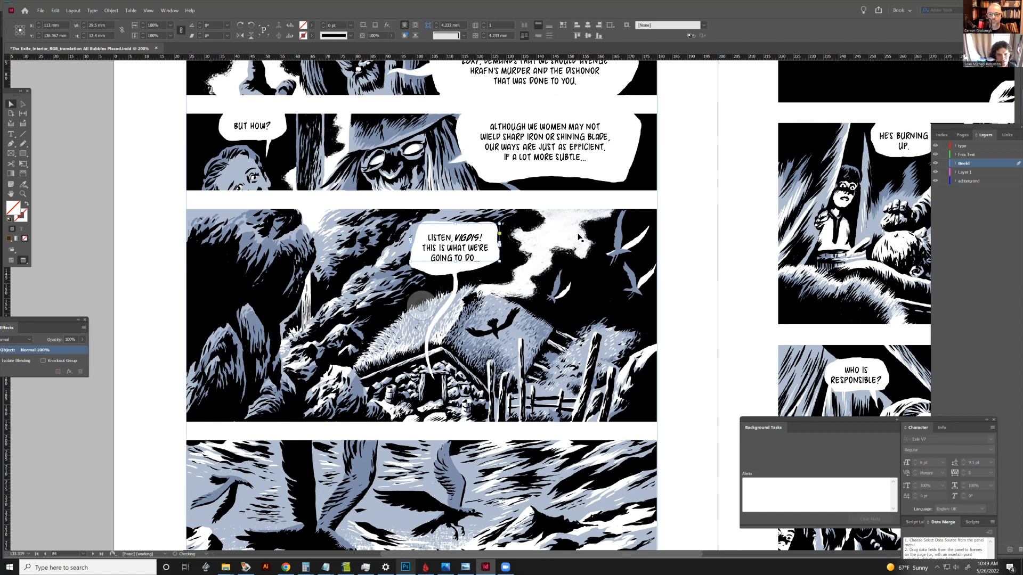
# Step: Left-align all the text in the "LISTEN, VIGDIS!" balloon
pyautogui.click(12, 134)
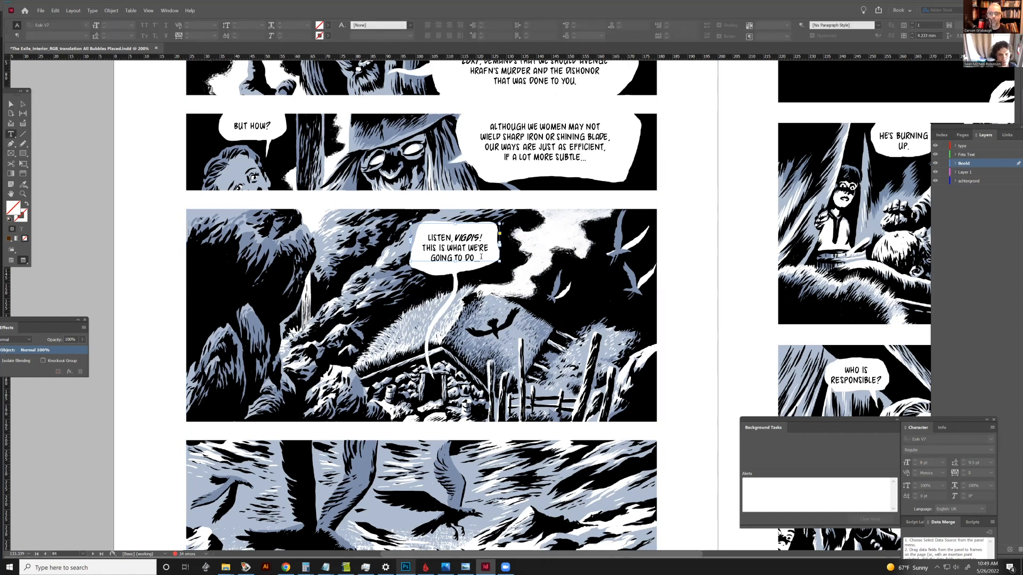
pyautogui.click(481, 258)
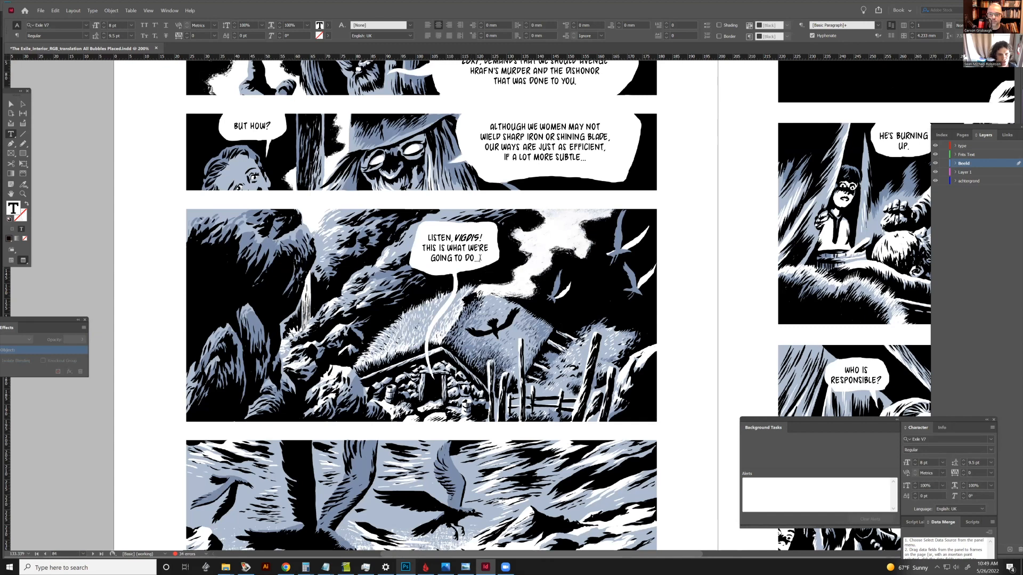
pyautogui.hotkey('ctrl', 'a')
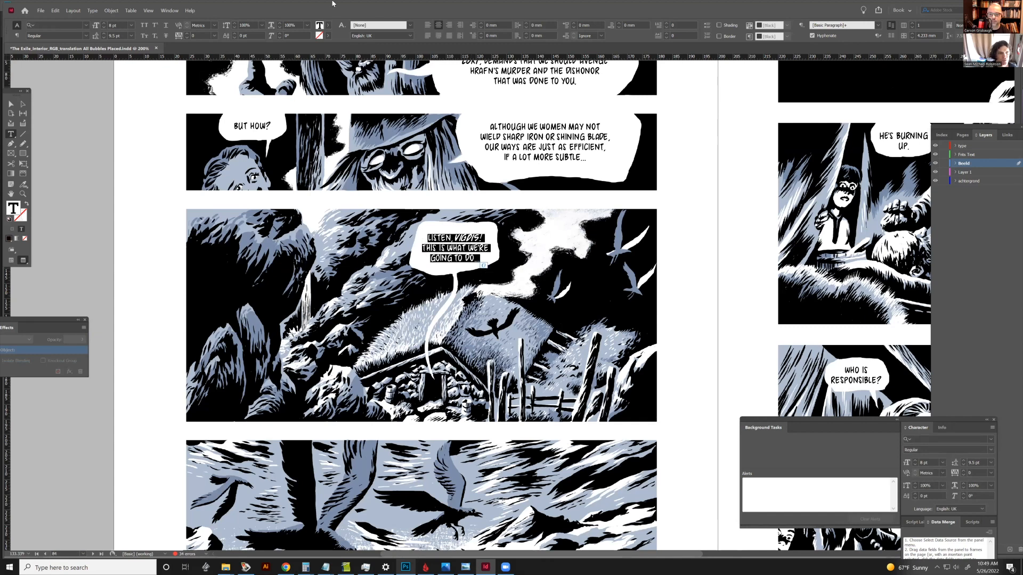
pyautogui.click(428, 25)
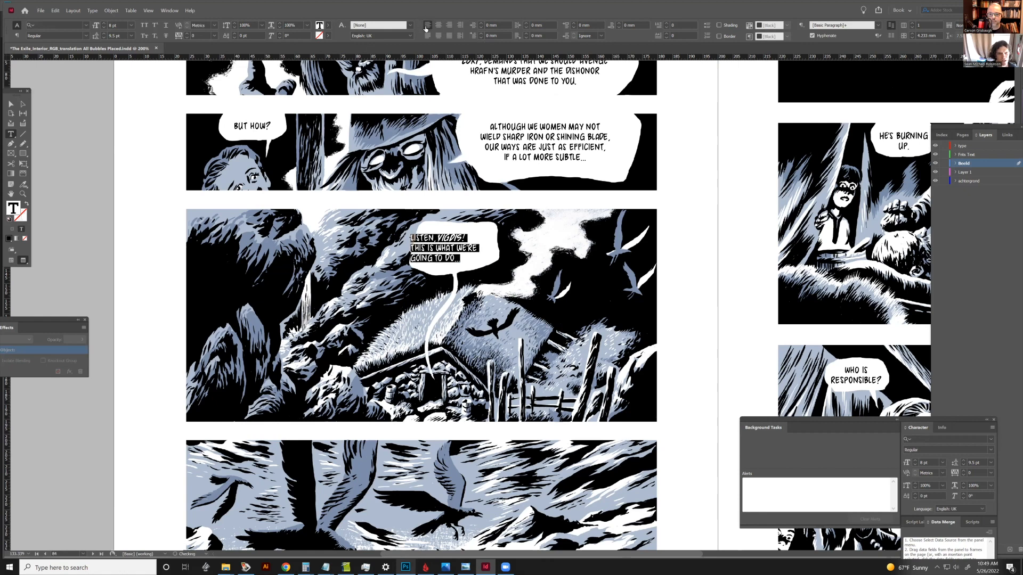
# Step: Insert leading spaces before the left-aligned lines of the "LISTEN, VIGDIS!" text to center them by hand, and view the result on the page
pyautogui.click(412, 238)
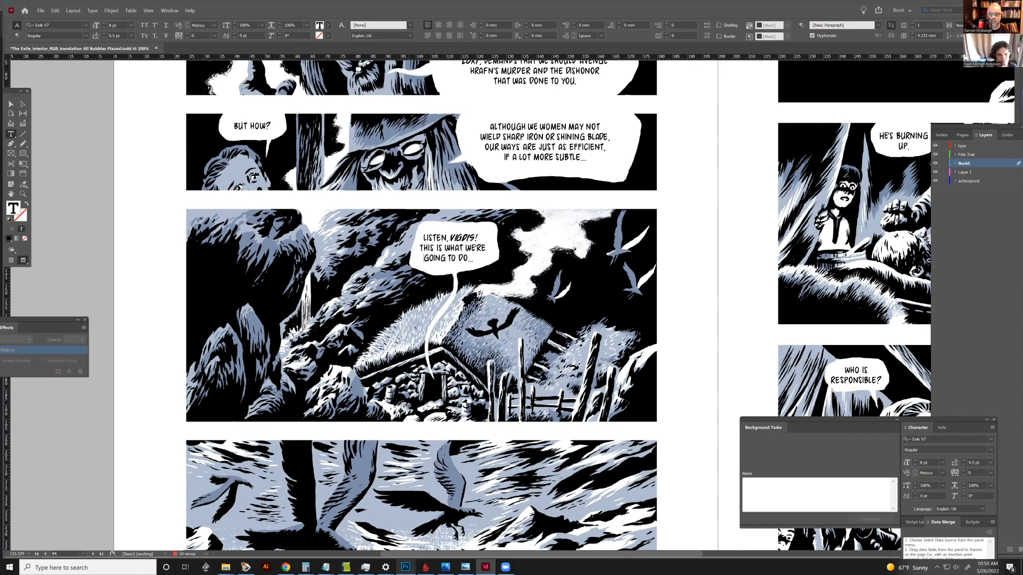
pyautogui.click(421, 247)
pyautogui.click(421, 237)
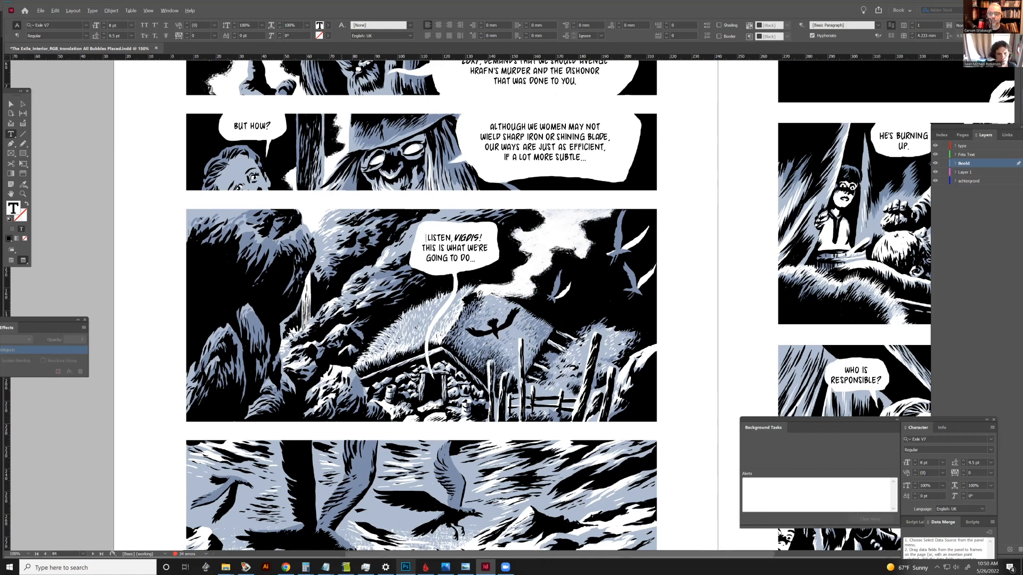
pyautogui.hotkey('ctrl', '-')
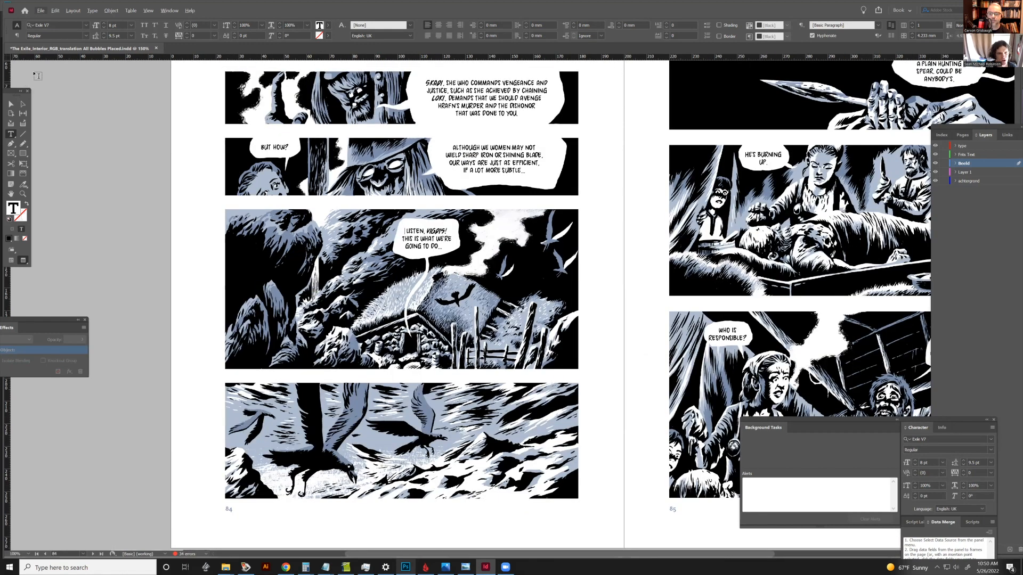
pyautogui.click(10, 104)
pyautogui.click(125, 198)
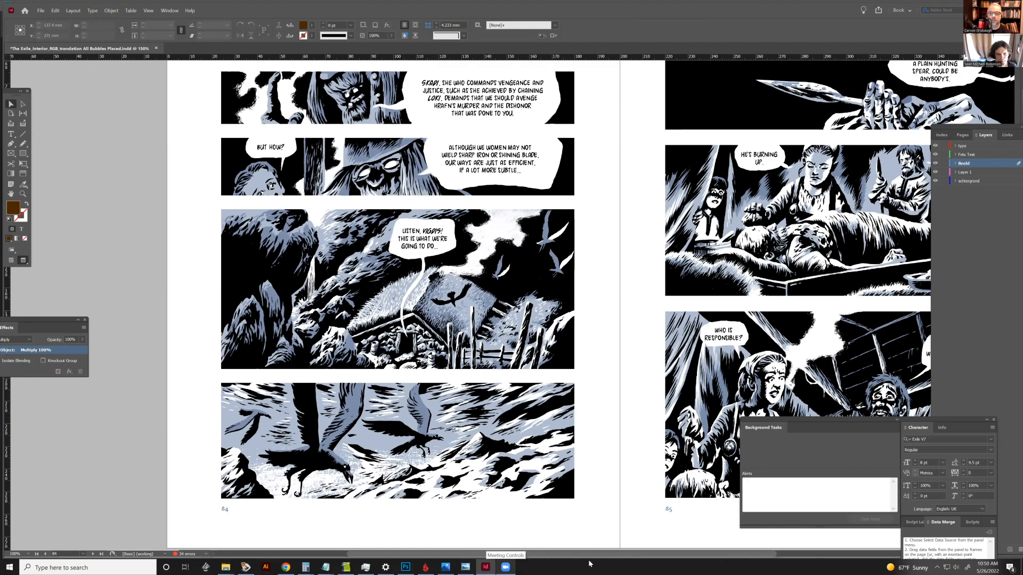
# Step: On page 85, break the first line of the "I HAVE NO IDEA" balloon after "IDEA," and join "SOLVEIG!" with "WE'LL GET TO THE"
pyautogui.moveTo(589, 564); pyautogui.dragTo(611, 510)
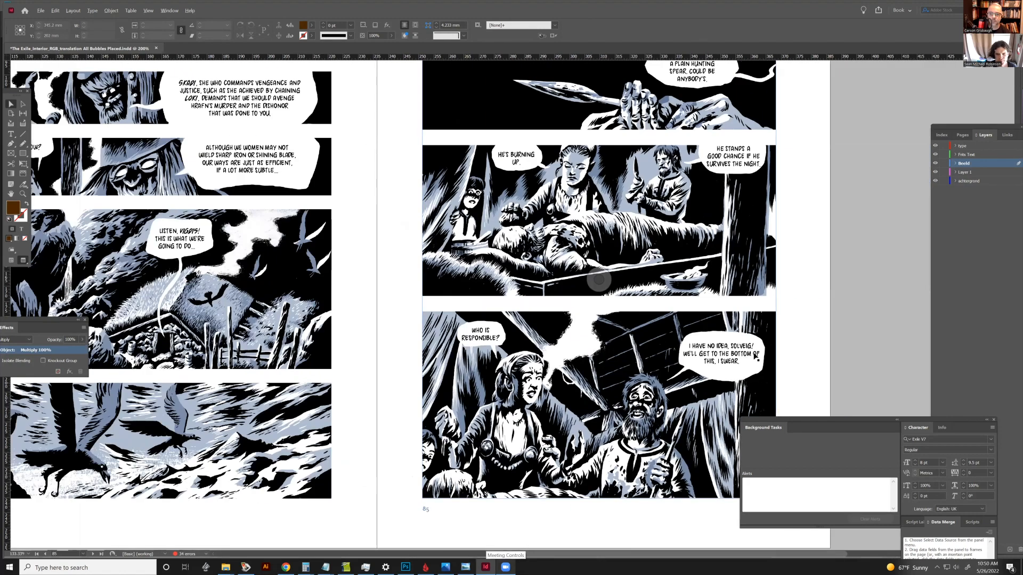
pyautogui.scroll(1, 717, 378)
pyautogui.scroll(1, 683, 320)
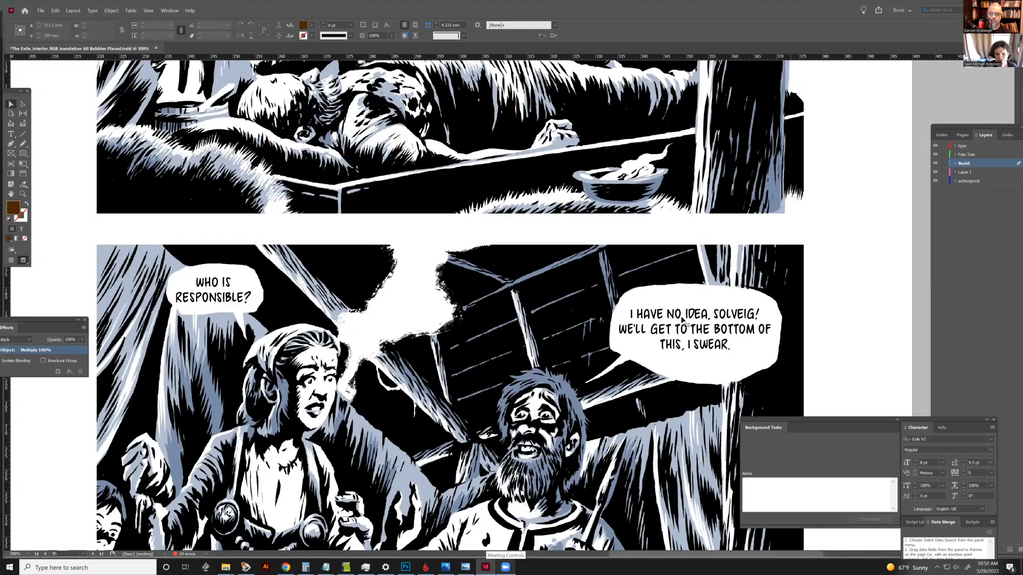
pyautogui.click(746, 314)
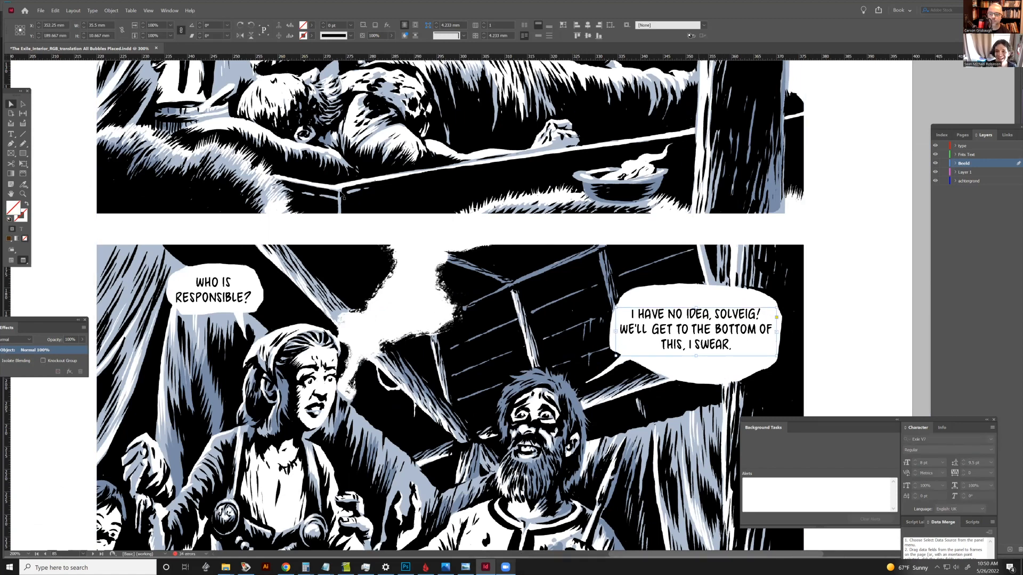
pyautogui.click(16, 137)
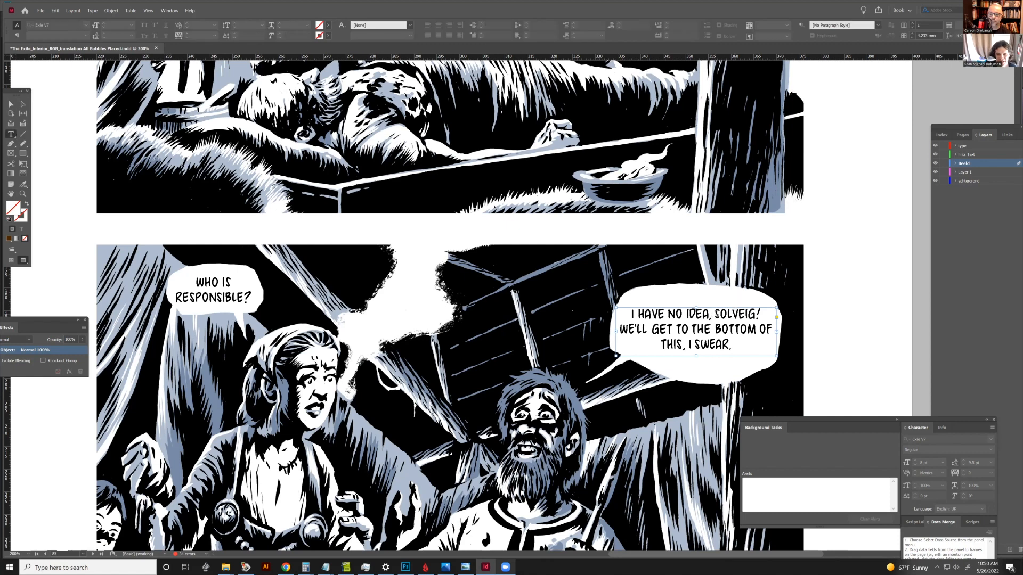
pyautogui.click(717, 315)
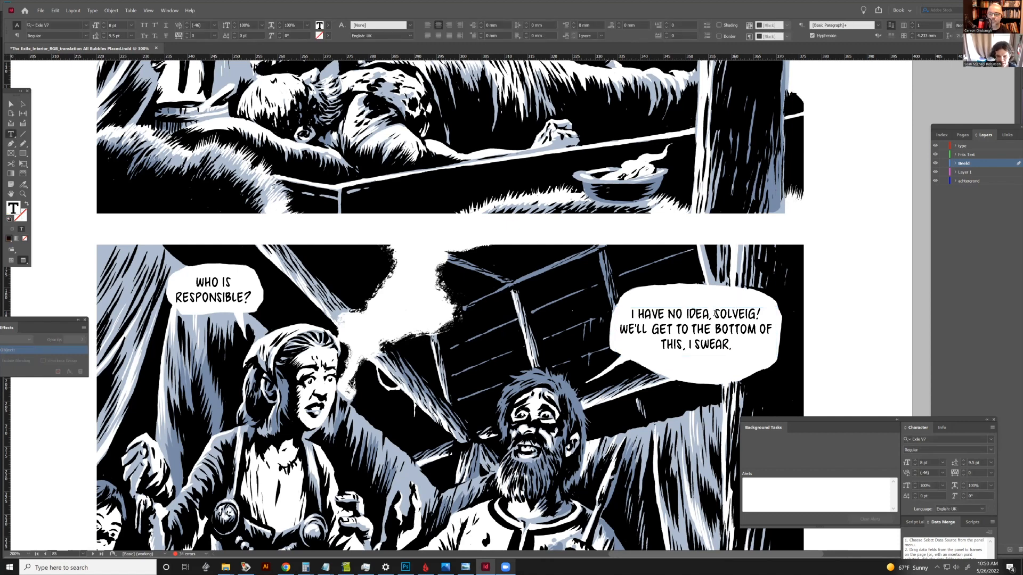
pyautogui.press('Return')
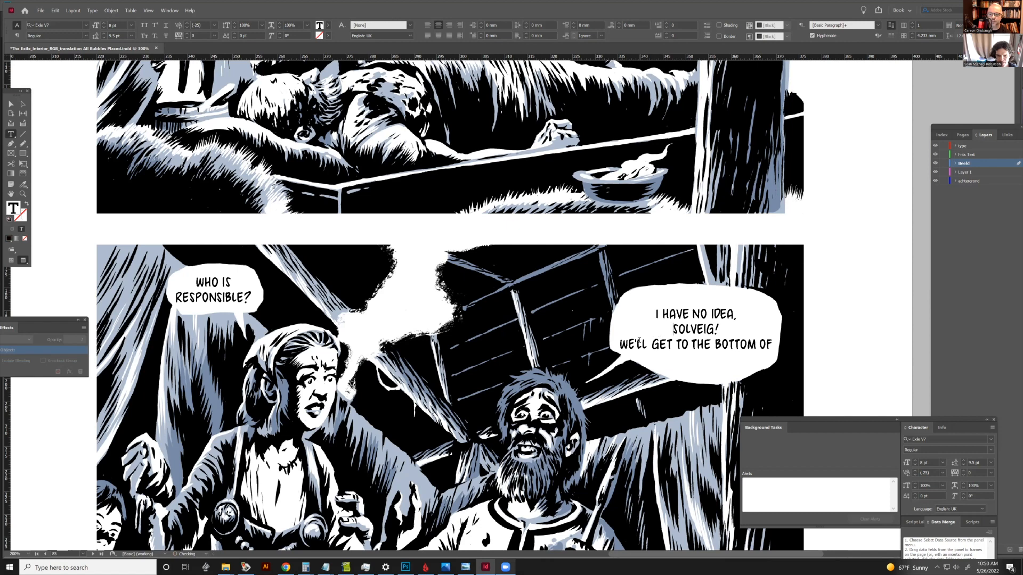
pyautogui.click(618, 345)
pyautogui.press('BackSpace')
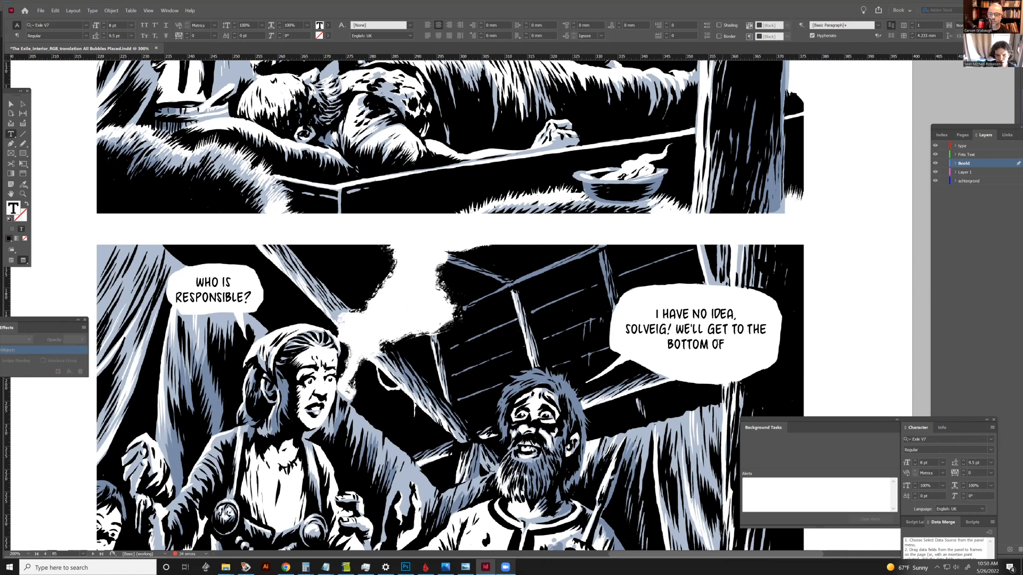
# Step: Extend the frame's lower edge to about 13.7 mm high and break after "WE'LL GET TO" so the third line reads "THE BOTTOM OF"
pyautogui.click(11, 104)
pyautogui.moveTo(696, 355); pyautogui.dragTo(693, 371)
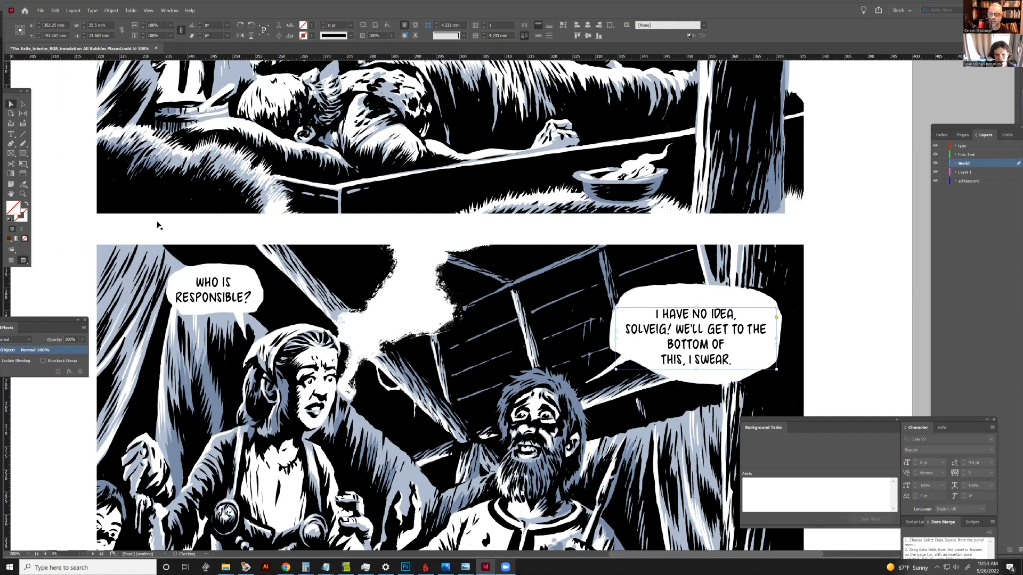
pyautogui.click(10, 133)
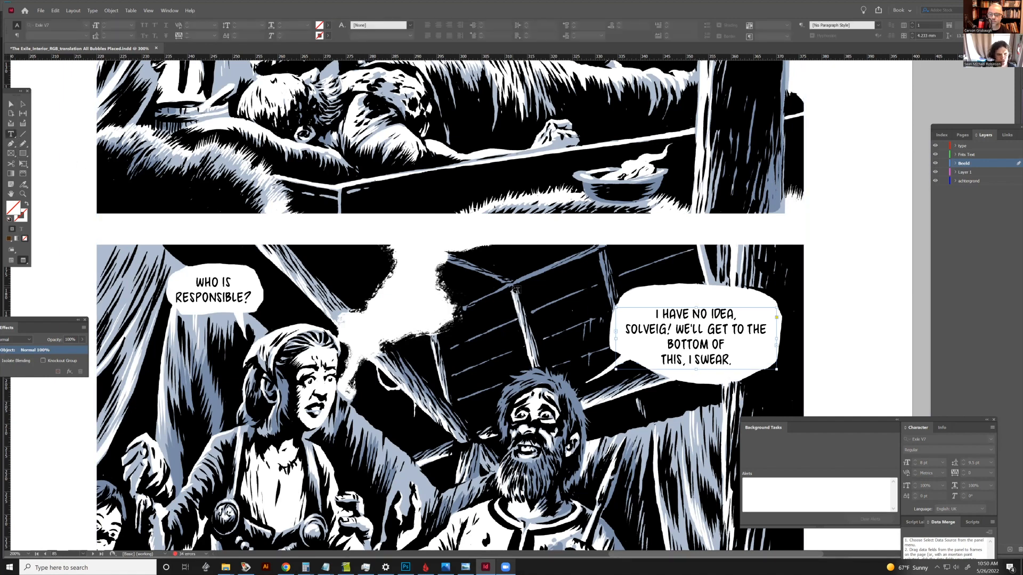
pyautogui.click(748, 330)
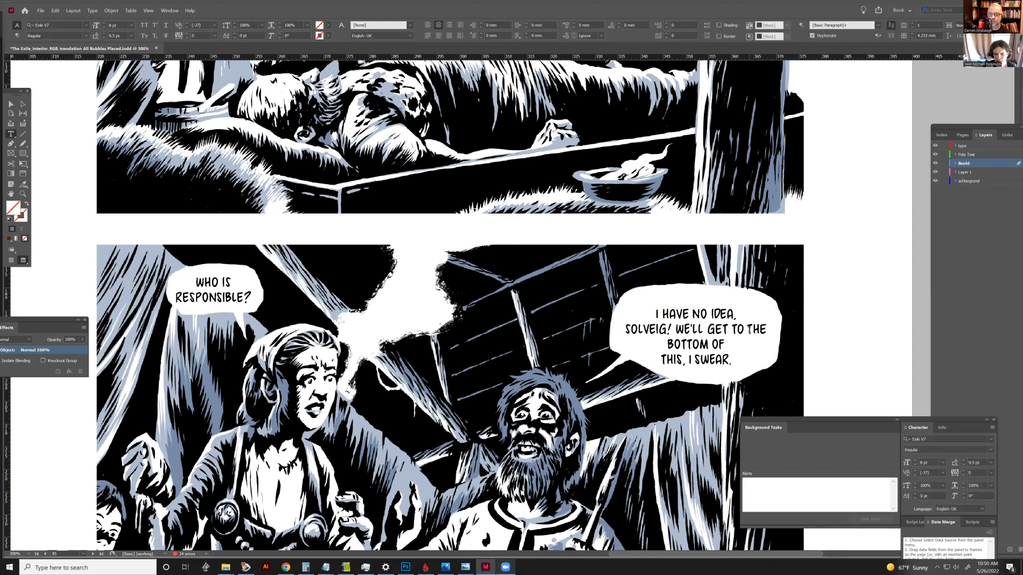
pyautogui.hotkey('shift', 'Return')
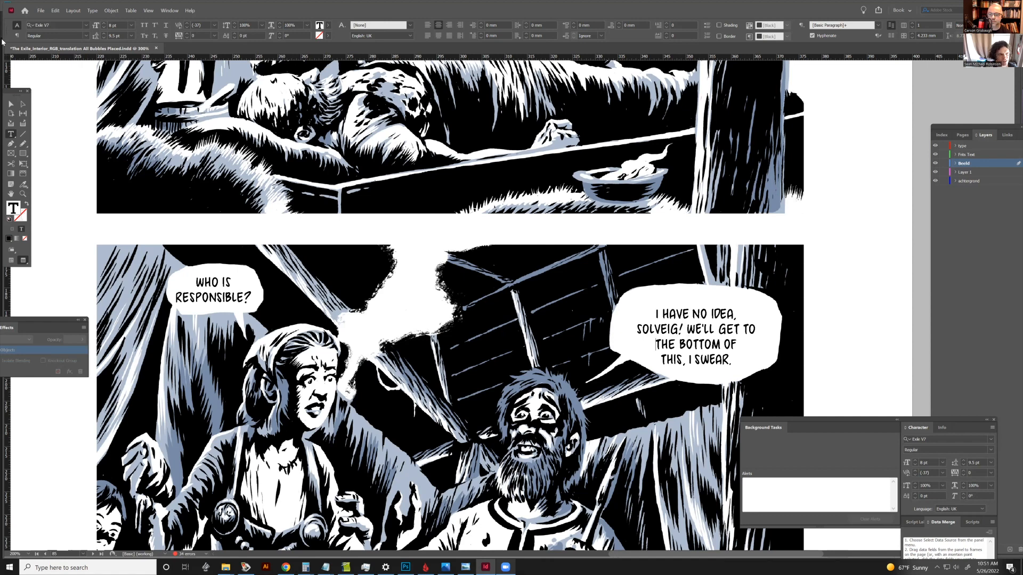
# Step: Nudge the "I HAVE NO IDEA" text frame up about 1 mm to center it vertically in its balloon
pyautogui.click(11, 104)
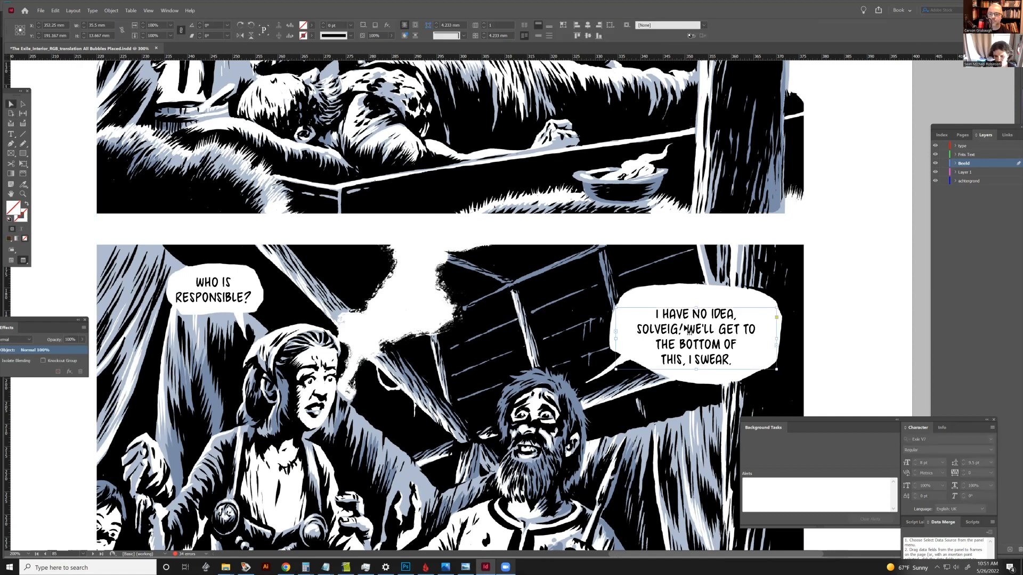
pyautogui.press('Up')
pyautogui.press('Up')
pyautogui.press('Up')
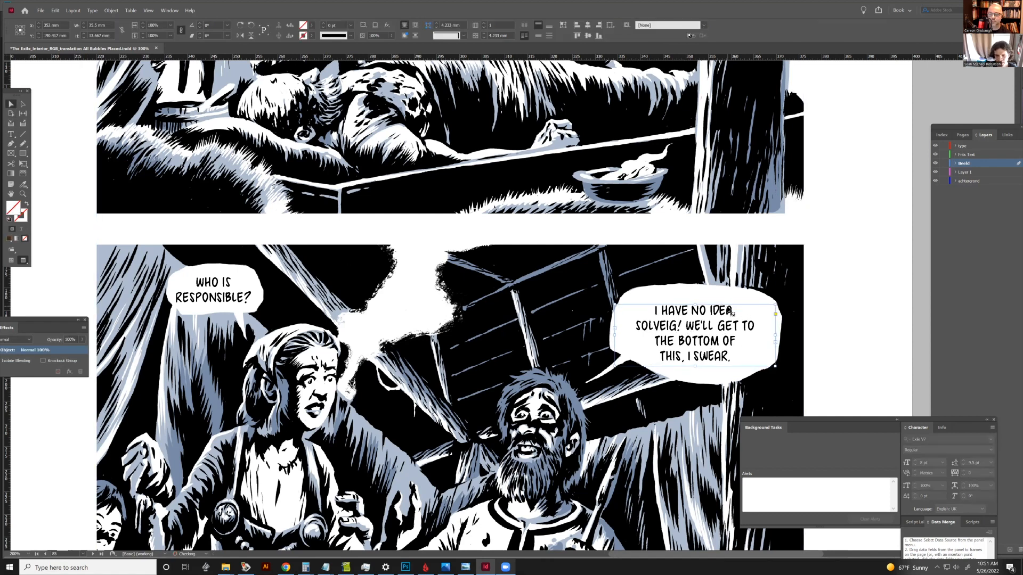
pyautogui.press('Up')
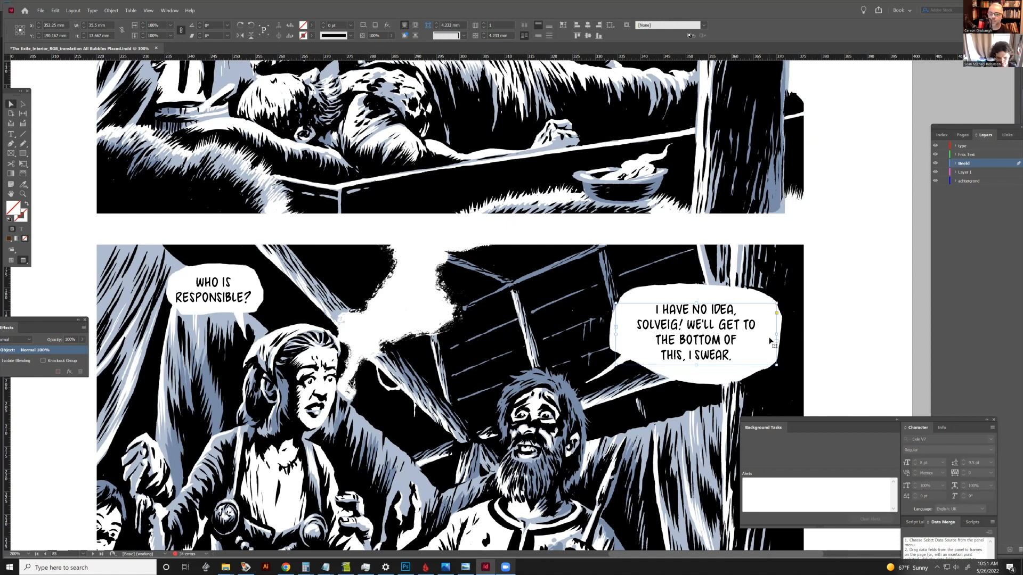
# Step: Break the second line after "WE'LL GET" and rejoin "TO" with the third line so it reads "TO THE BOTTOM OF"
pyautogui.doubleClick(758, 333)
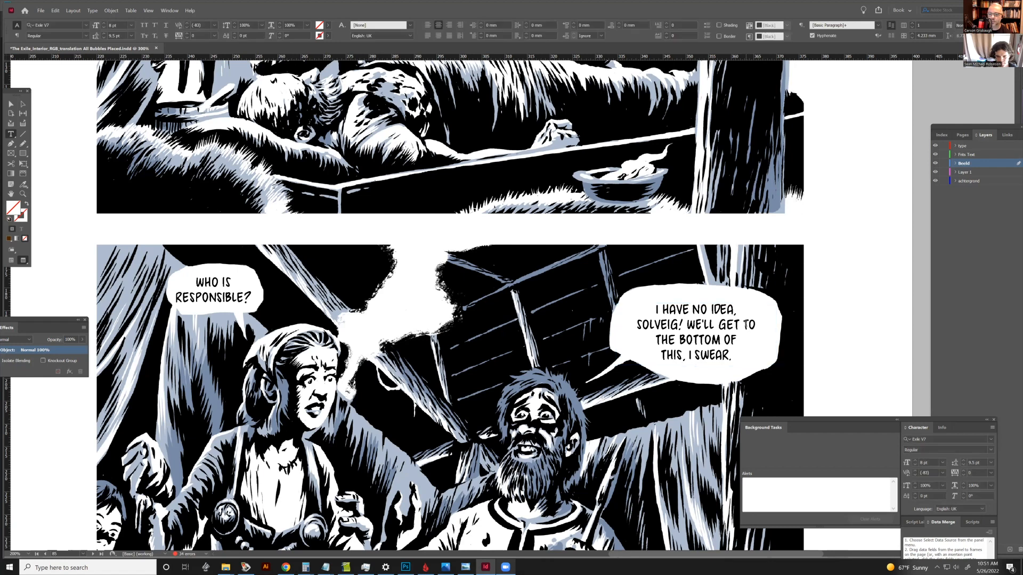
pyautogui.click(744, 324)
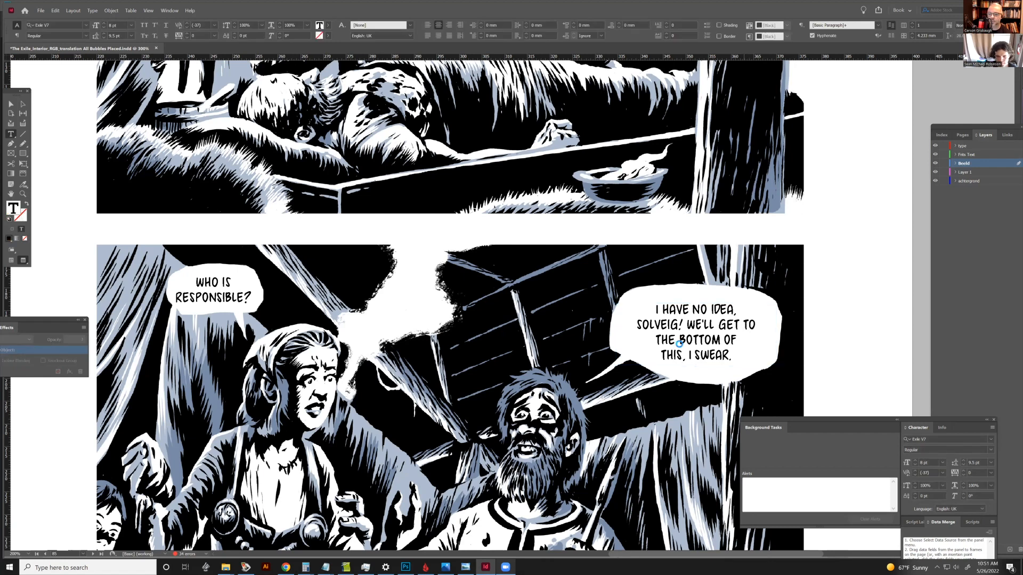
pyautogui.press('Return')
pyautogui.click(658, 355)
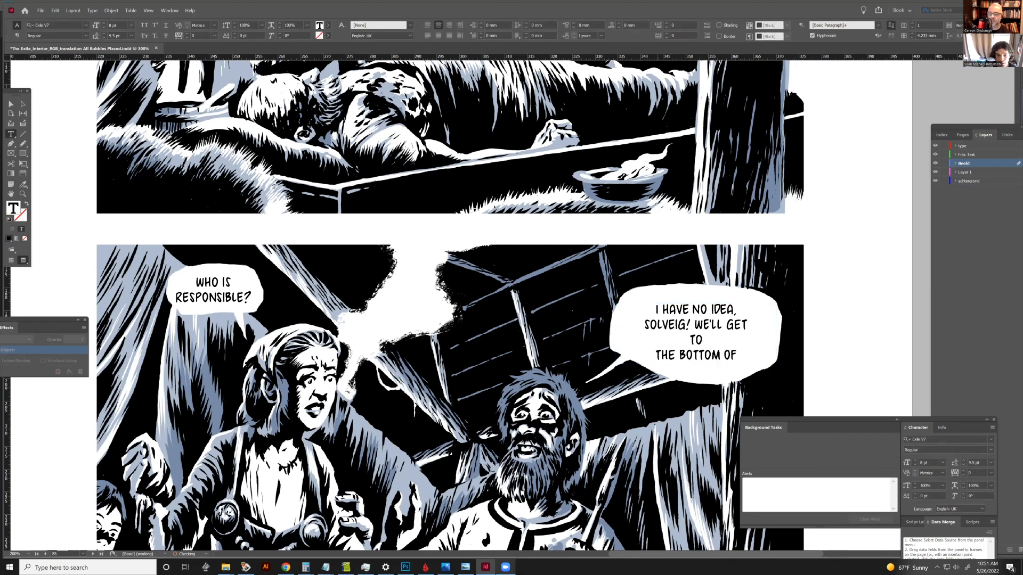
pyautogui.press('BackSpace')
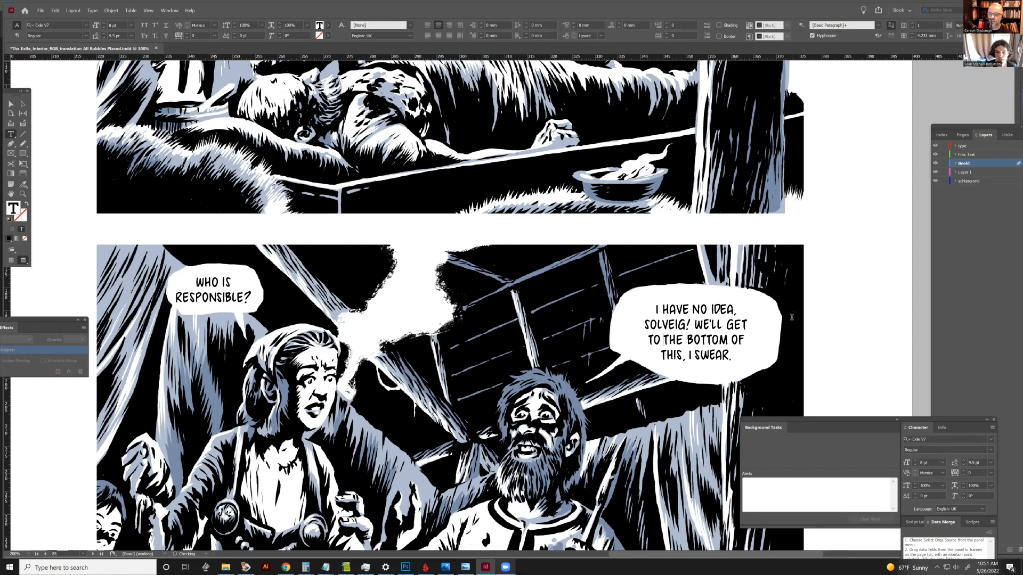
pyautogui.scroll(-1, 723, 301)
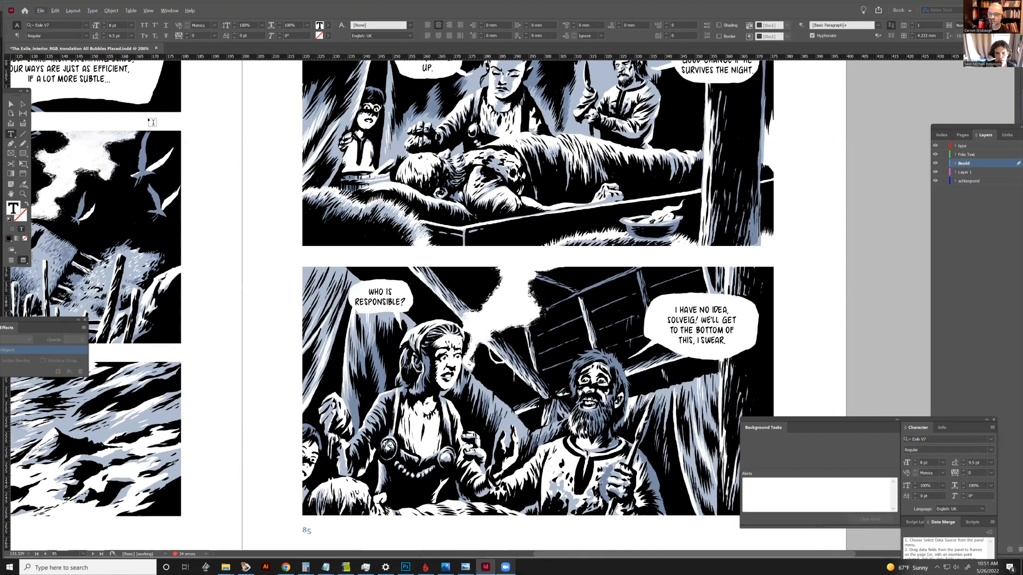
pyautogui.press('Escape')
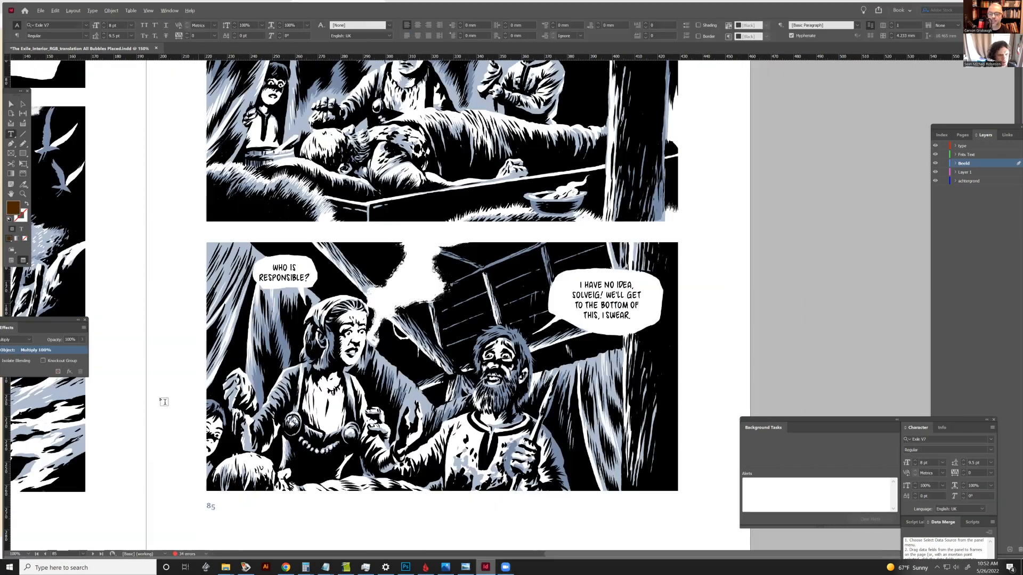
# Step: Draw a text frame about 36 by 27.6 mm in the white margin beside page 83, paste the copied "Alice" text and select the frame
pyautogui.scroll(-1, 258, 365)
pyautogui.scroll(2, 261, 363)
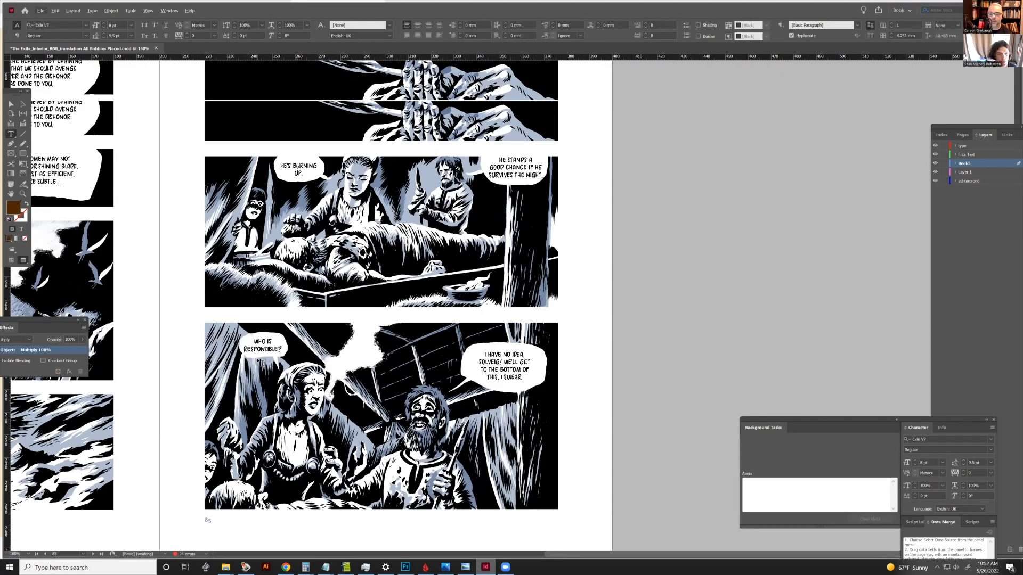
pyautogui.scroll(10, 261, 363)
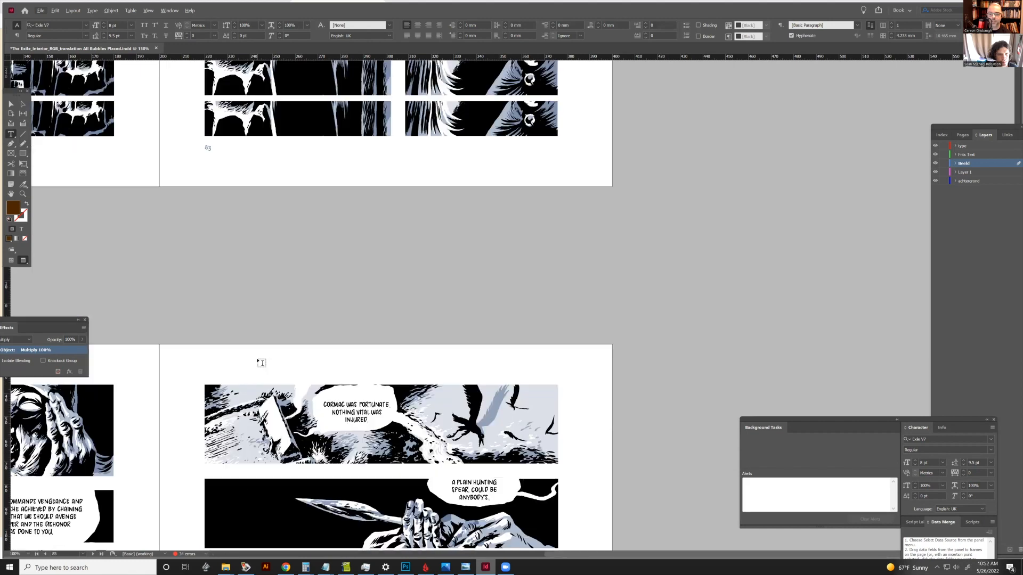
pyautogui.scroll(3, 261, 363)
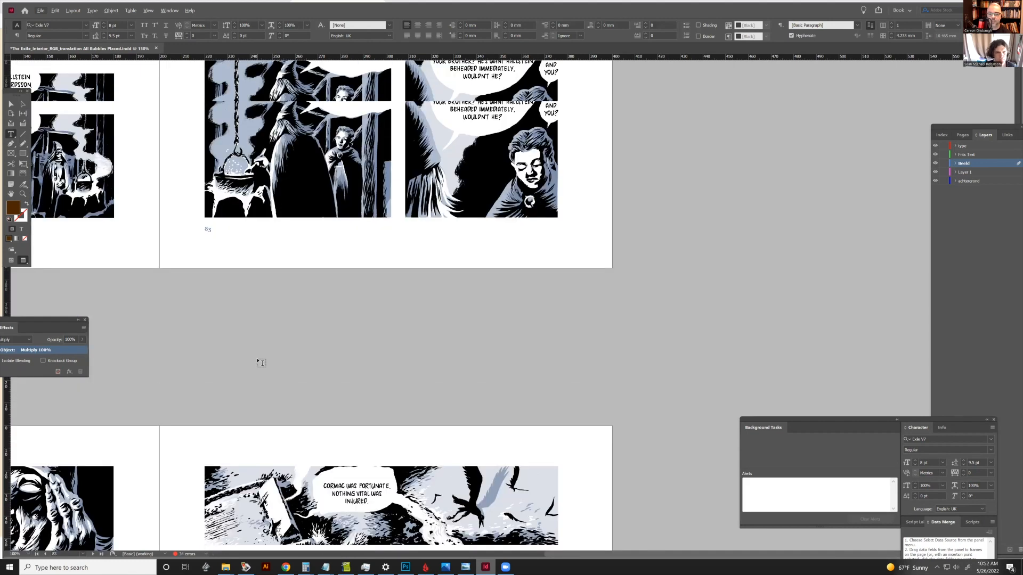
pyautogui.scroll(10, 261, 363)
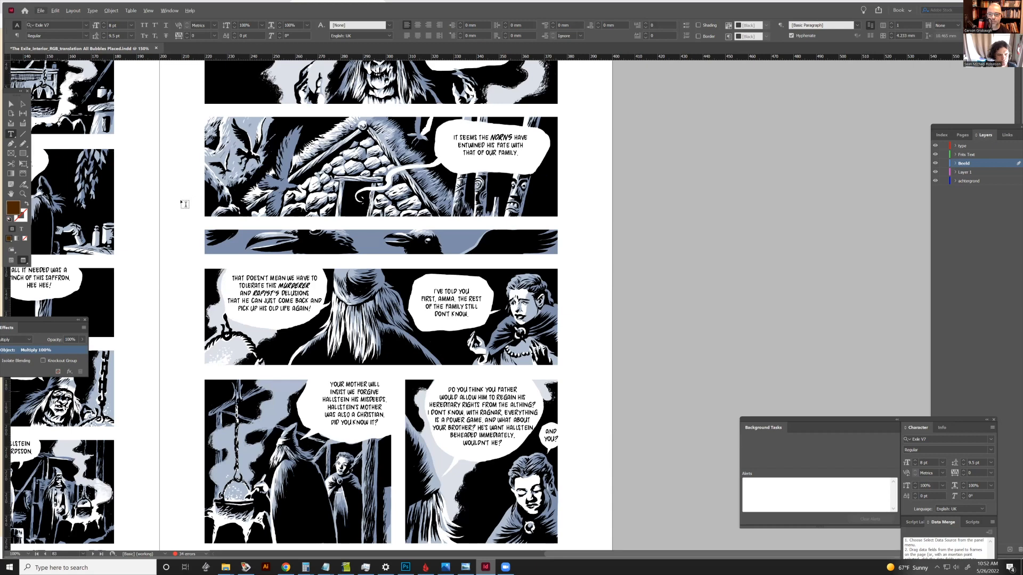
pyautogui.moveTo(120, 160); pyautogui.dragTo(202, 220)
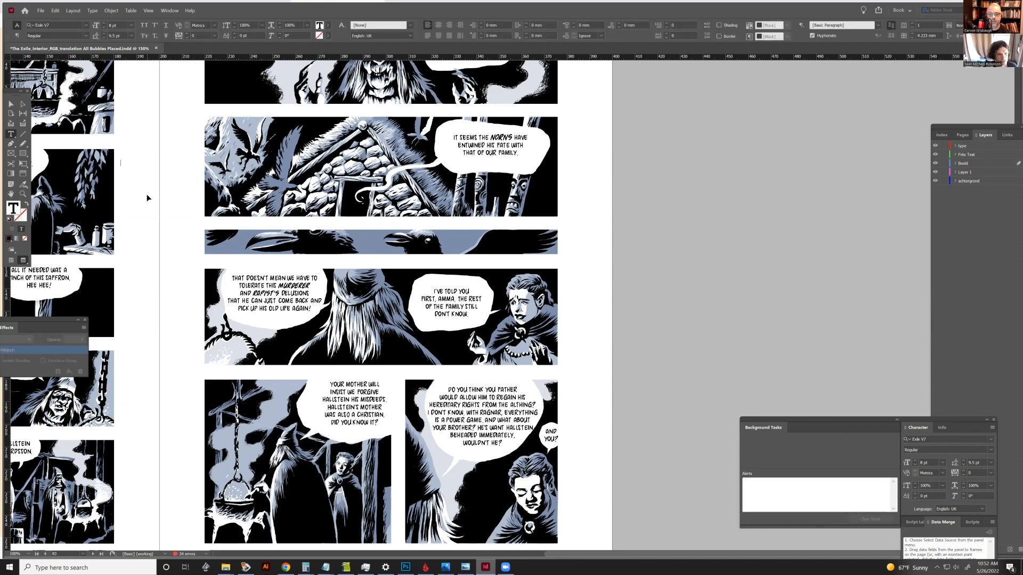
pyautogui.hotkey('ctrl', 'v')
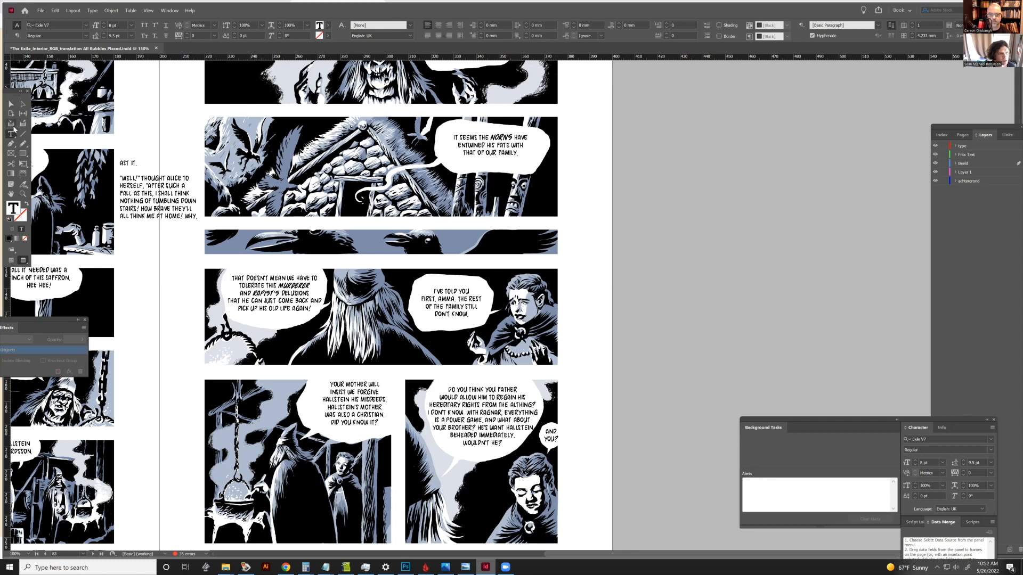
pyautogui.click(11, 104)
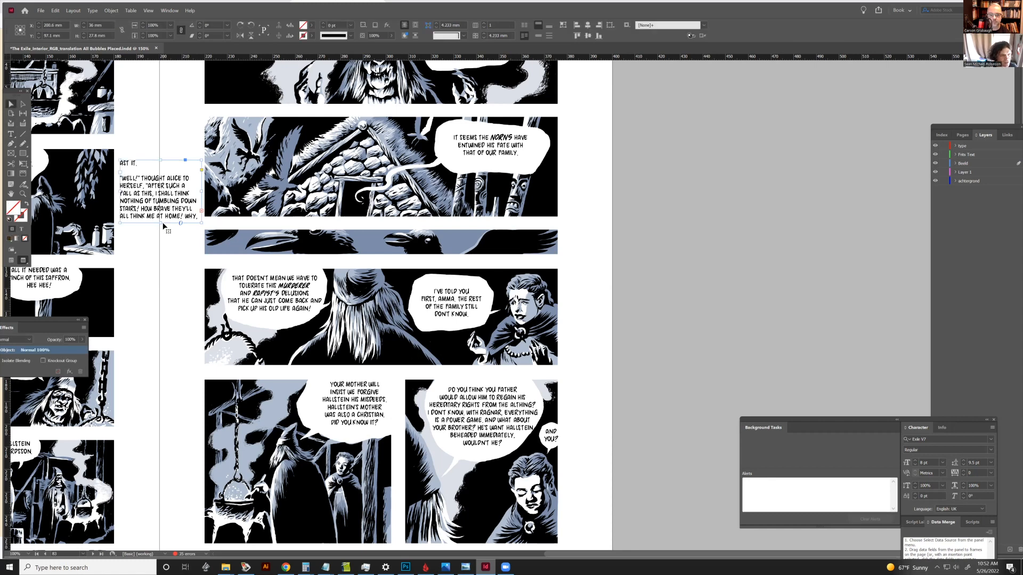
# Step: Extend the "Alice" sample frame to about 35 mm high and end its text after "ABOUT IT,"
pyautogui.moveTo(159, 231); pyautogui.dragTo(160, 240)
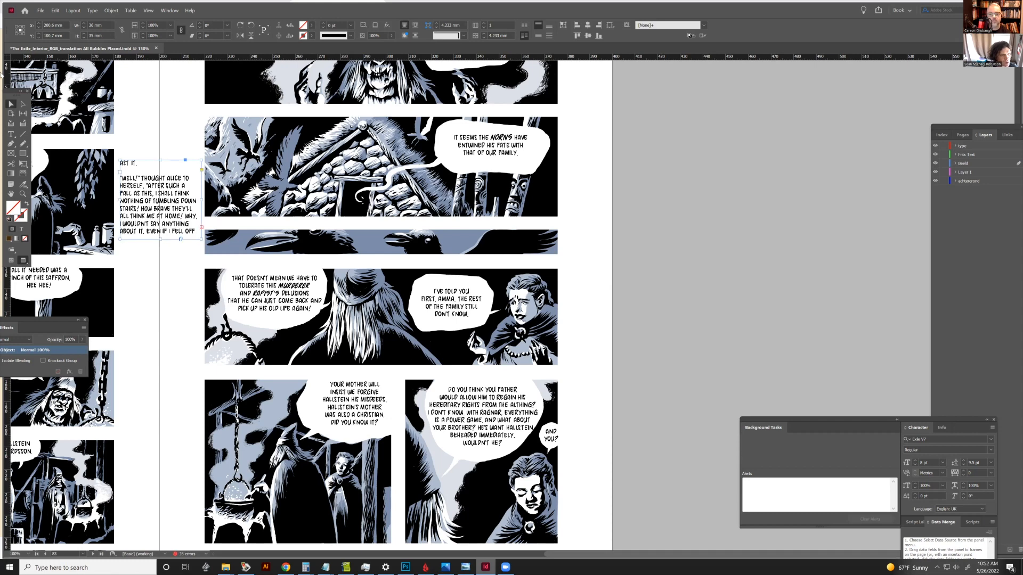
pyautogui.click(10, 134)
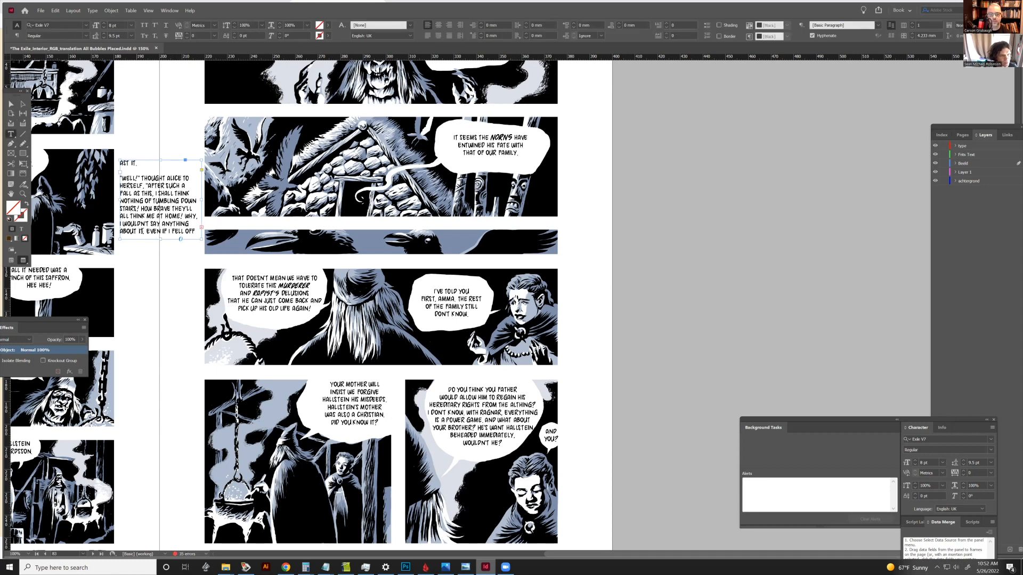
pyautogui.click(145, 233)
pyautogui.hotkey('ctrl', 'shift', 'End')
pyautogui.press('Delete')
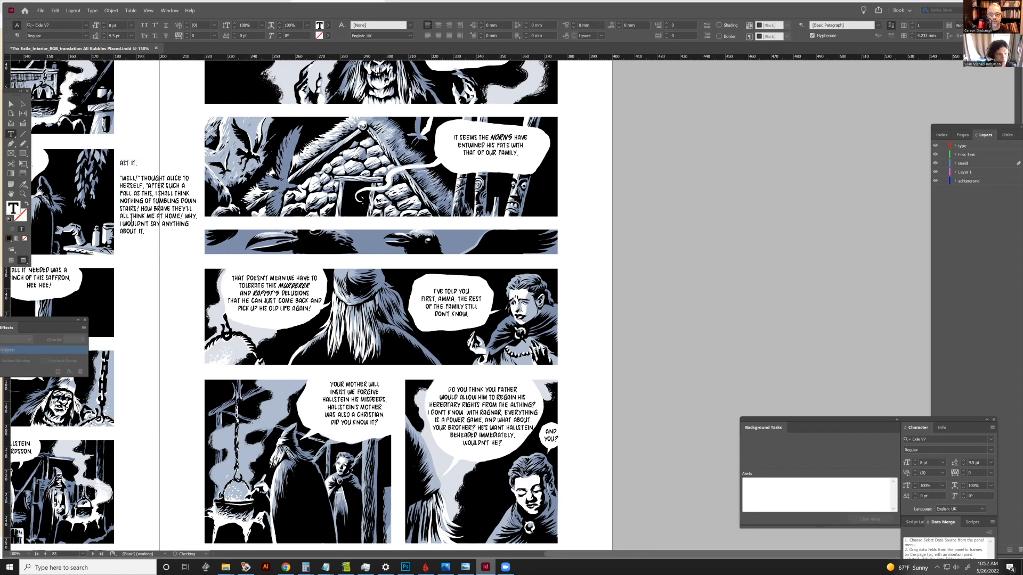
# Step: Center the sample paragraph from "WELL!" to "ABOUT IT," and deselect it
pyautogui.moveTo(147, 232); pyautogui.dragTo(107, 177)
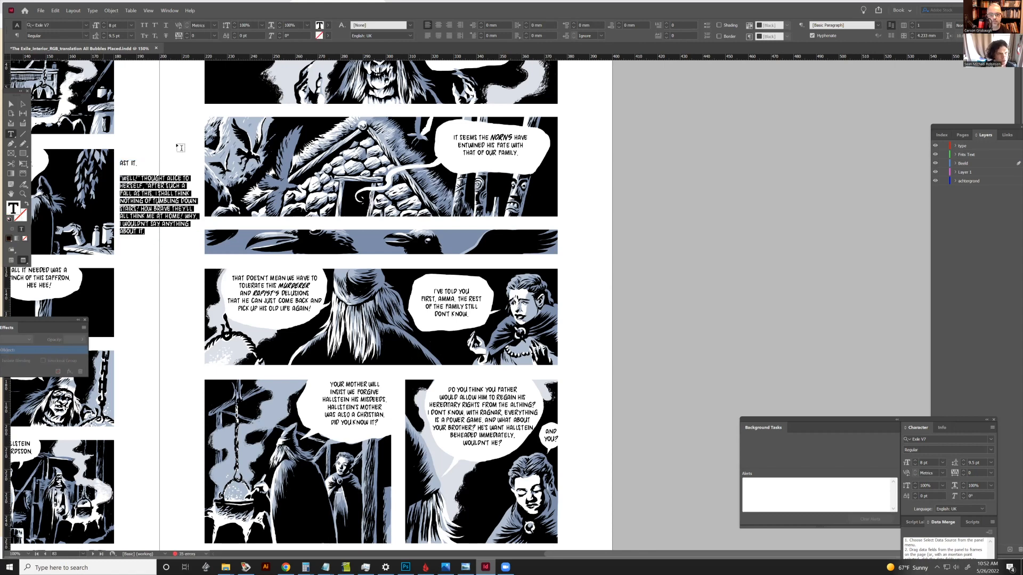
pyautogui.click(436, 25)
pyautogui.scroll(1, 131, 207)
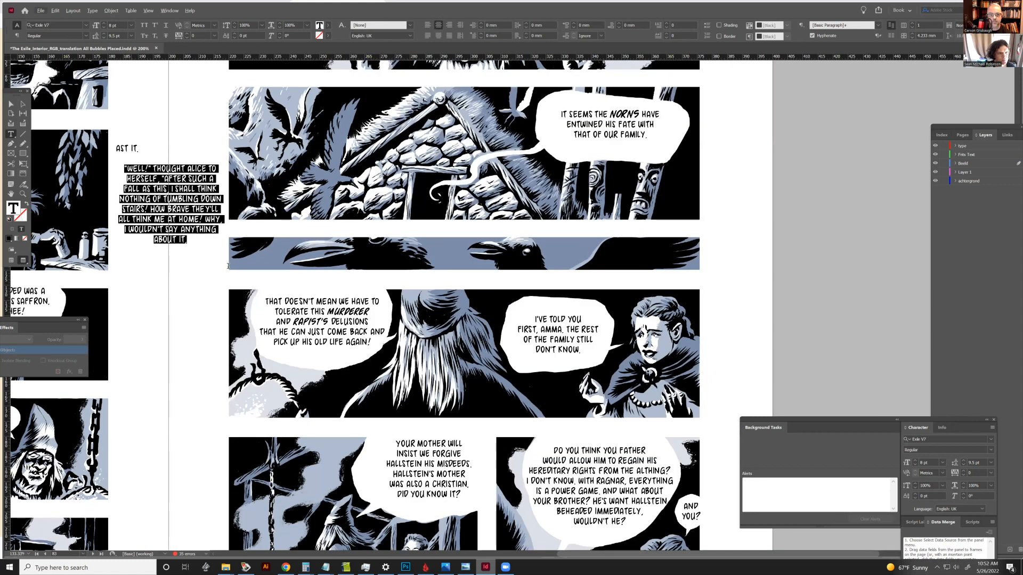
pyautogui.scroll(1, 132, 208)
pyautogui.click(215, 257)
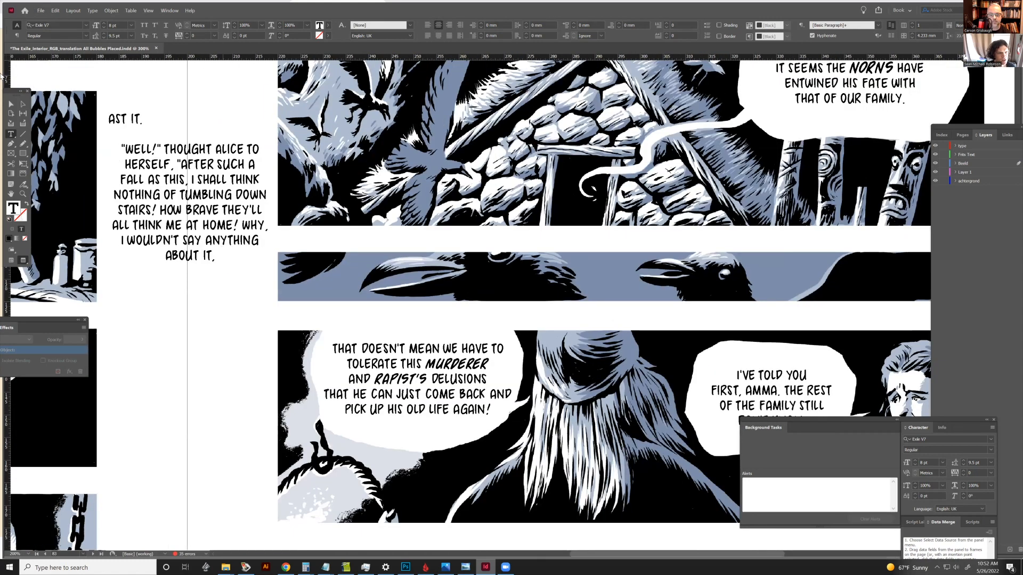
# Step: Flow the overset text into a new frame below, about 32.3 mm wide, and shorten it to about 12.6 mm high
pyautogui.click(8, 104)
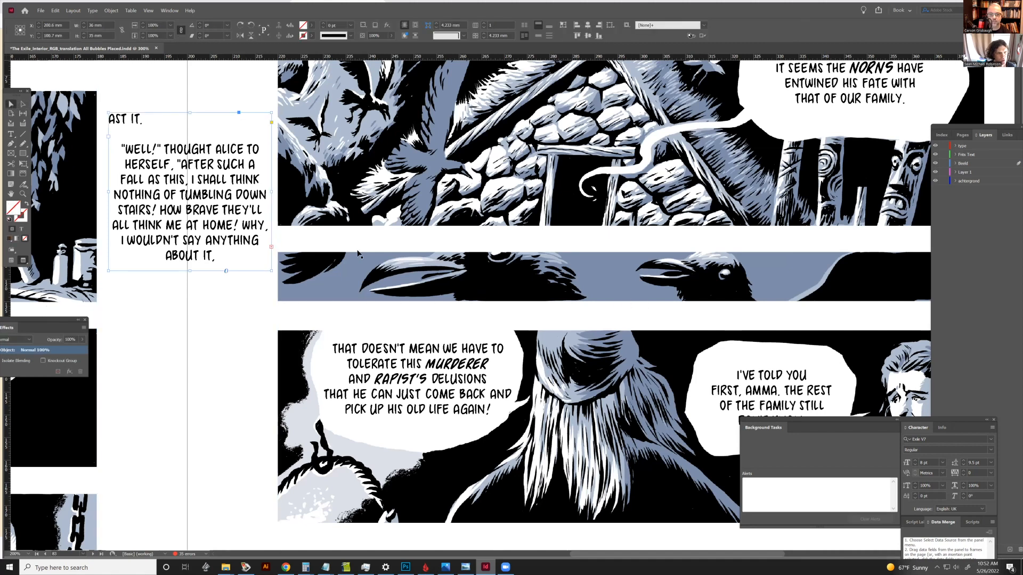
pyautogui.click(271, 247)
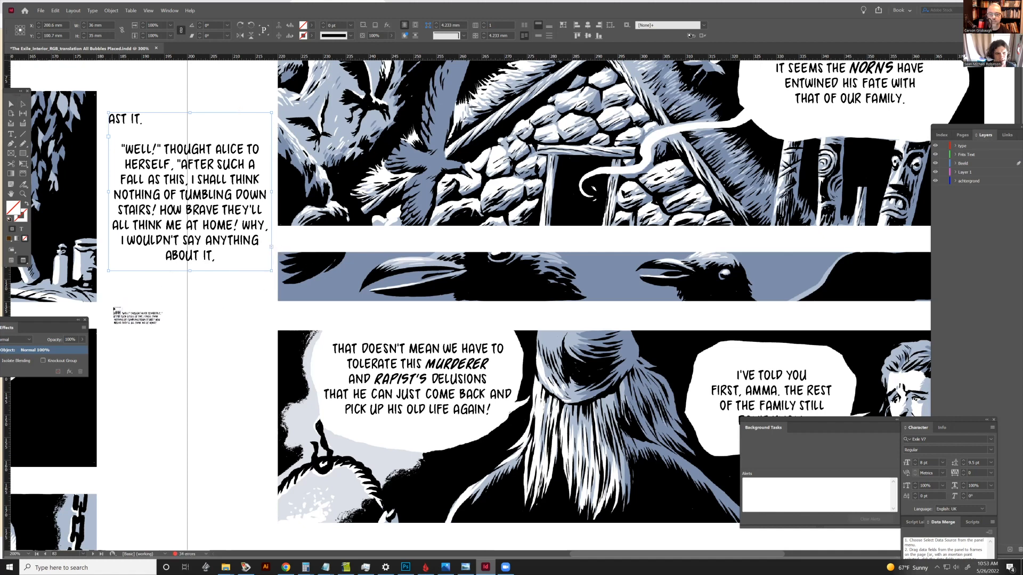
pyautogui.moveTo(113, 308); pyautogui.dragTo(259, 411)
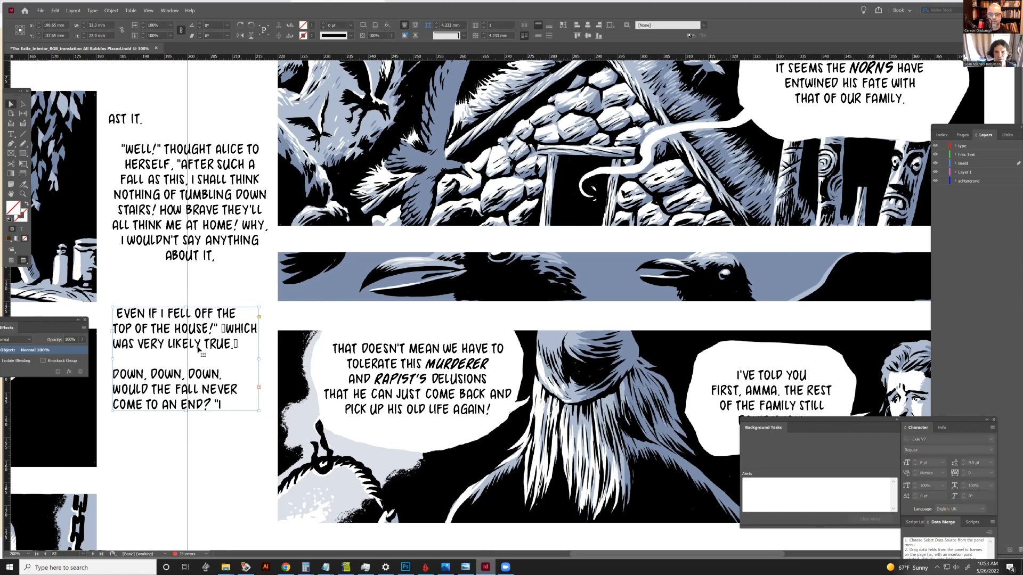
pyautogui.moveTo(184, 411); pyautogui.dragTo(191, 365)
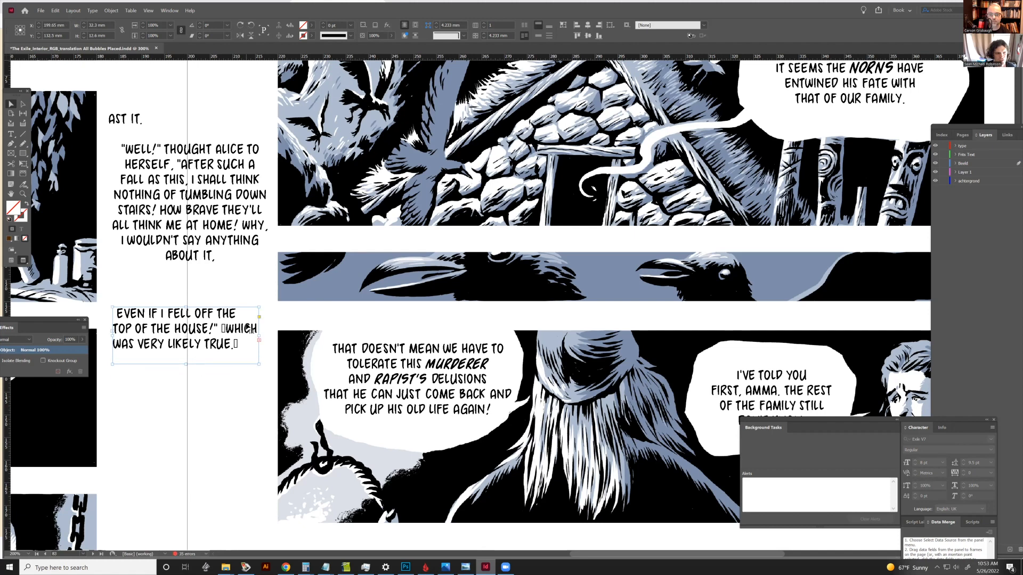
# Step: Center the "EVEN IF I FELL OFF" text and move its frame farther down in the margin
pyautogui.click(10, 132)
pyautogui.click(235, 346)
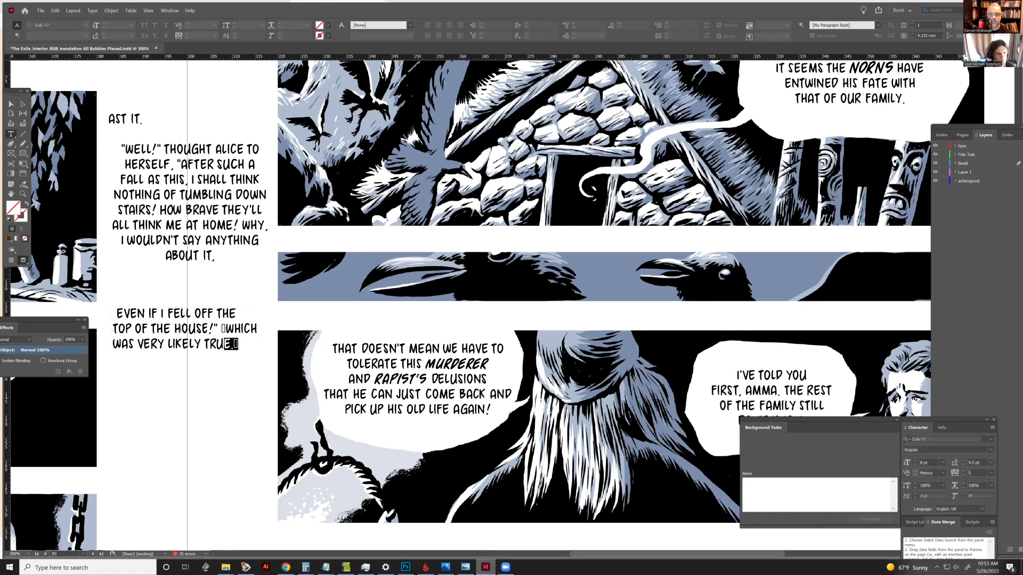
pyautogui.hotkey('ctrl', 'a')
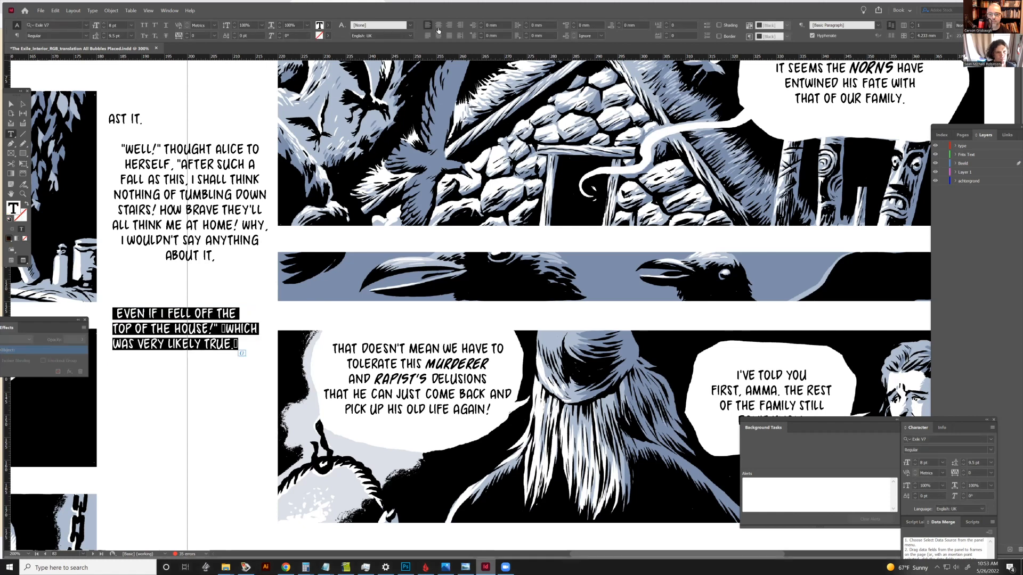
pyautogui.click(438, 25)
pyautogui.click(11, 104)
pyautogui.moveTo(228, 349); pyautogui.dragTo(250, 407)
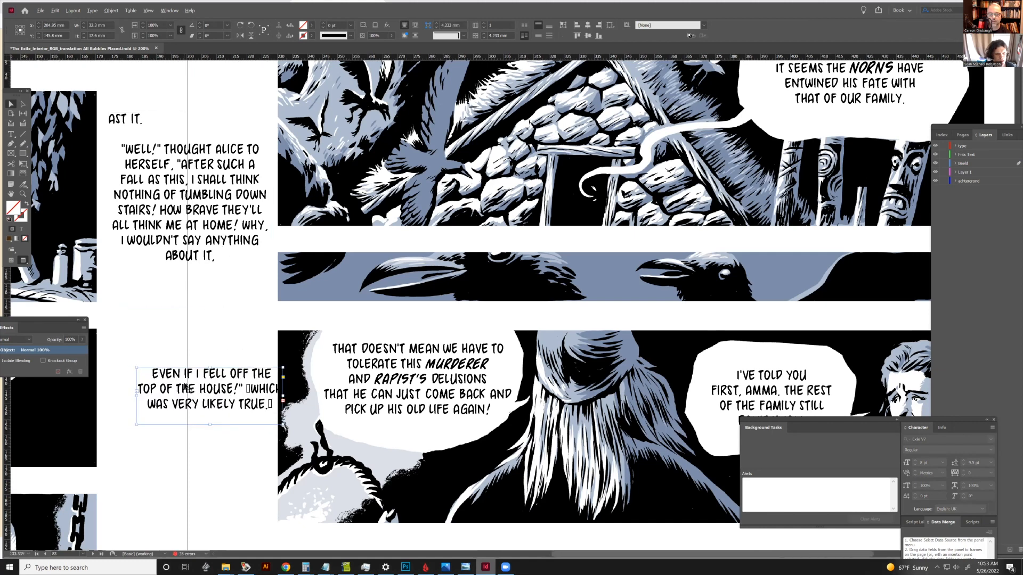
# Step: Flow the remaining overset text into a frame in the page's outer margin, widen it to about 33.8 mm and shift it toward the artwork
pyautogui.hotkey('ctrl', '-')
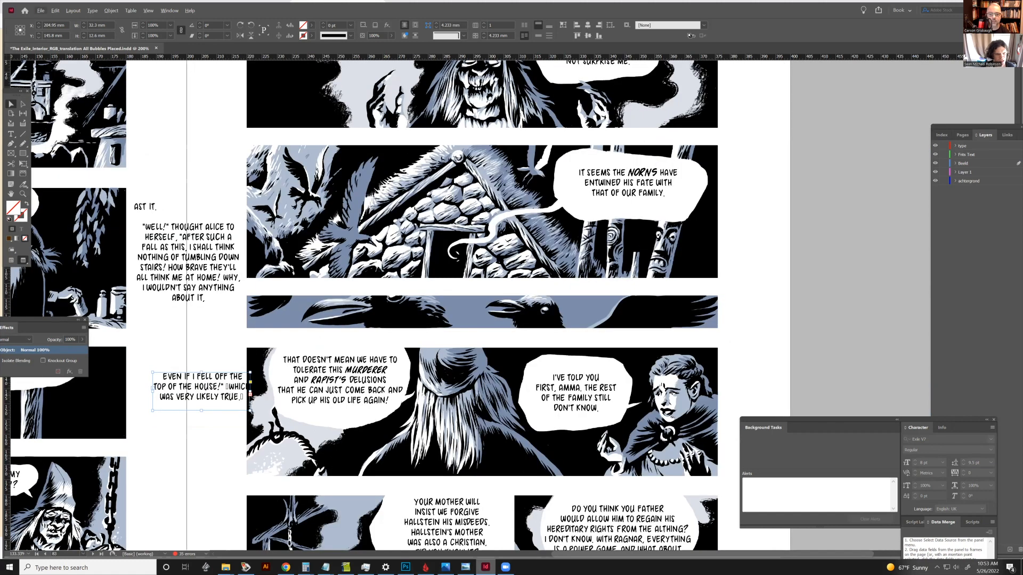
pyautogui.click(250, 394)
pyautogui.moveTo(718, 329); pyautogui.dragTo(804, 384)
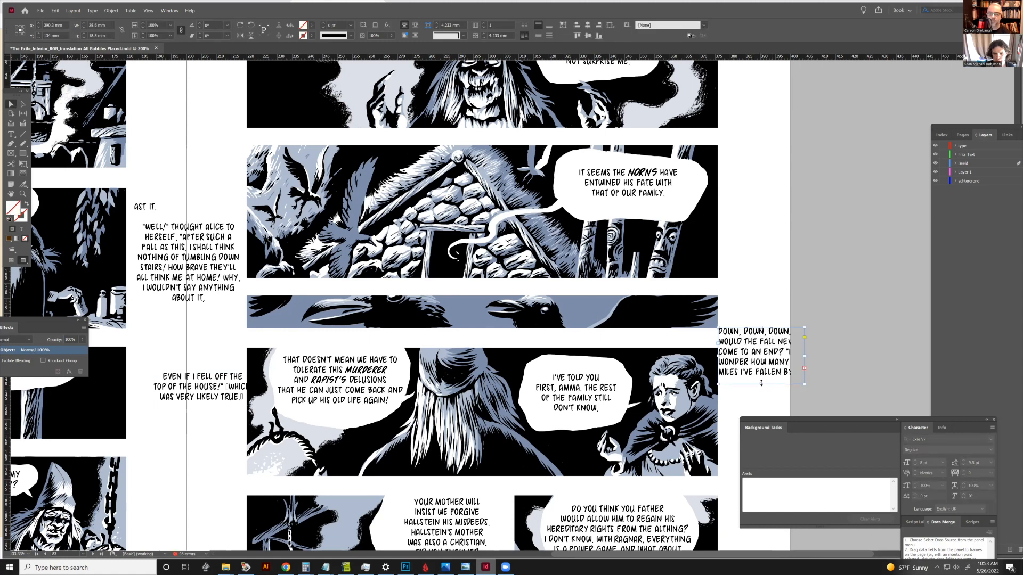
pyautogui.moveTo(718, 354); pyautogui.dragTo(703, 355)
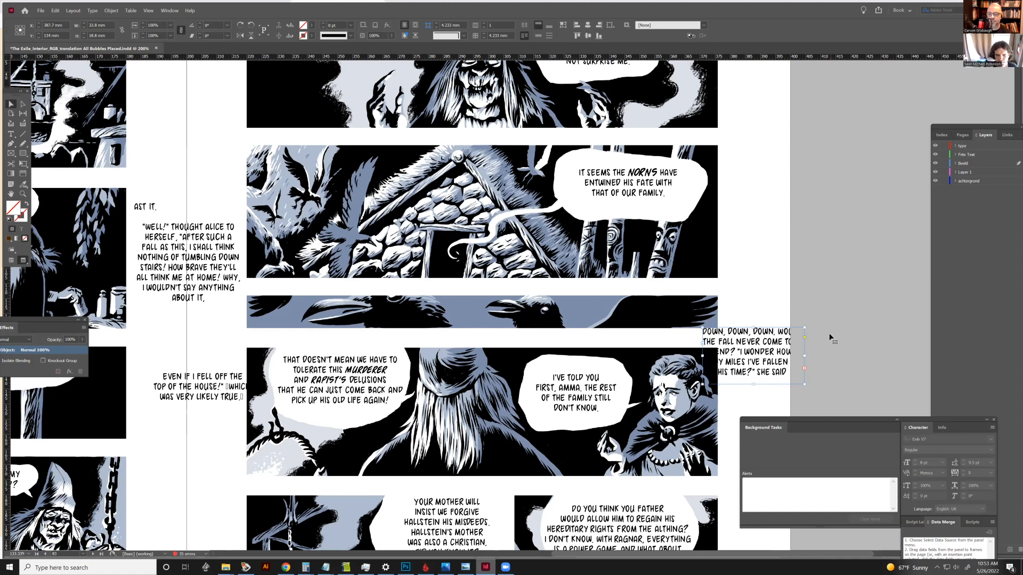
pyautogui.moveTo(772, 353)
pyautogui.mouseDown()
pyautogui.moveTo(763, 299)
pyautogui.moveTo(763, 338)
pyautogui.mouseUp()
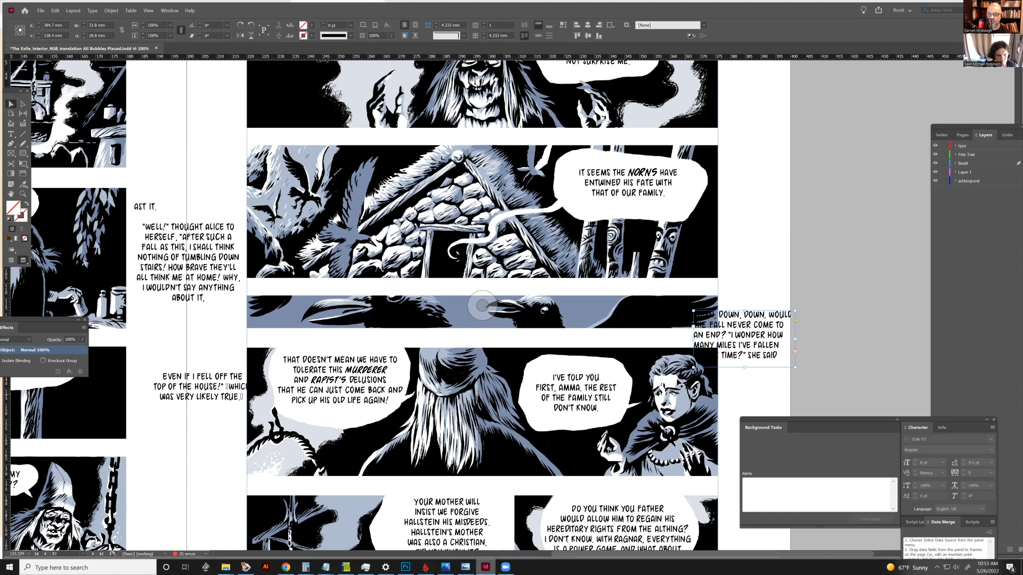
# Step: Shift the "EVEN IF" frame left within the margin, and place the "DOWN, DOWN, DOWN" frame beneath it at about 34.6 by 21.8 mm
pyautogui.scroll(-3, 160, 308)
pyautogui.click(174, 314)
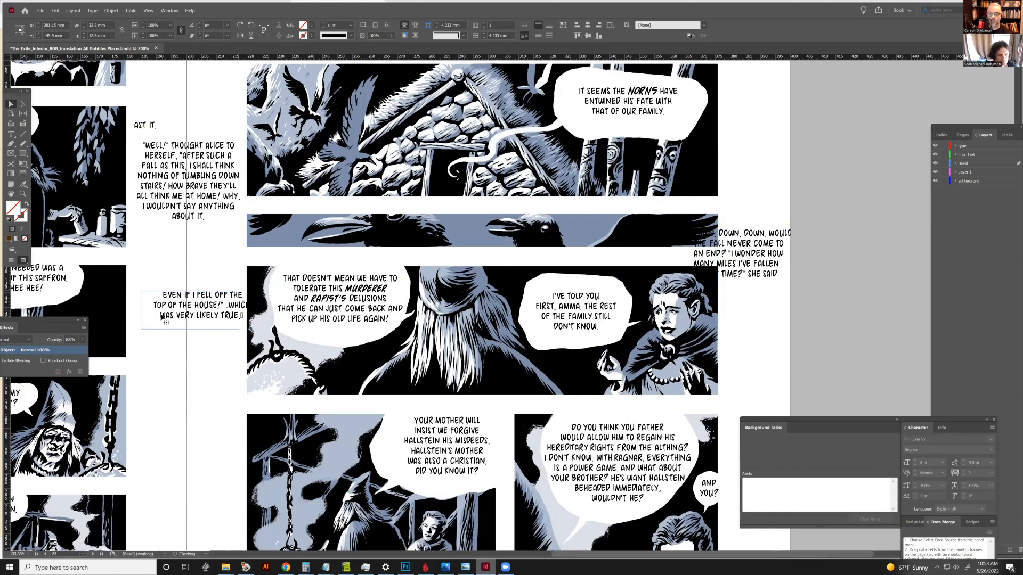
pyautogui.click(753, 274)
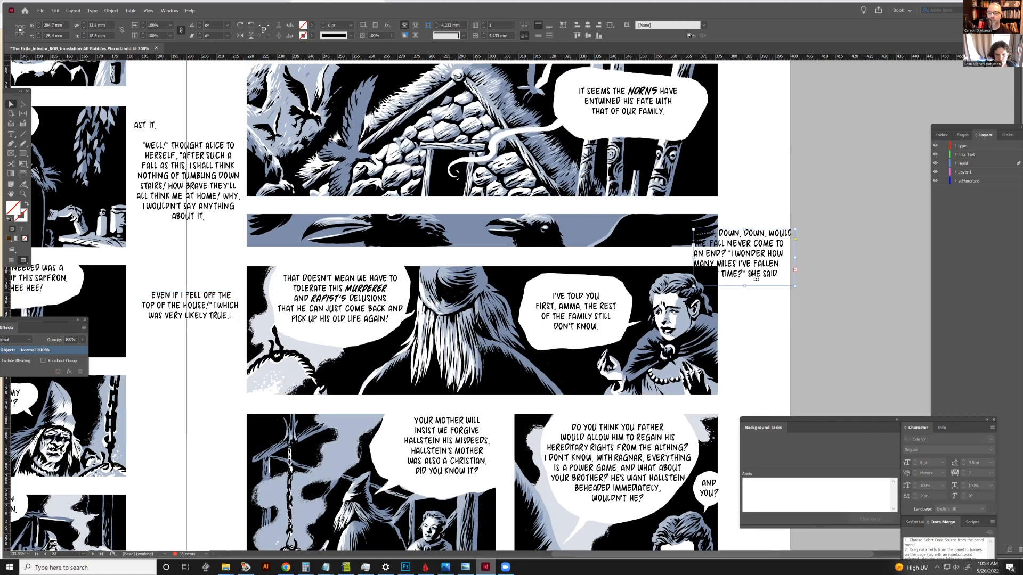
pyautogui.moveTo(692, 256); pyautogui.dragTo(671, 257)
pyautogui.moveTo(758, 263); pyautogui.dragTo(219, 462)
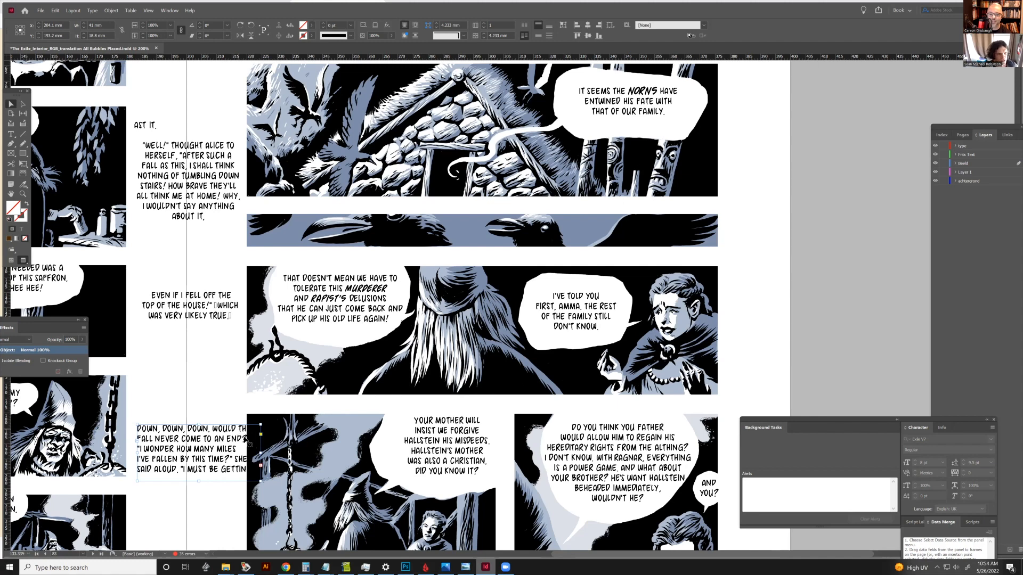
pyautogui.moveTo(261, 454); pyautogui.dragTo(242, 458)
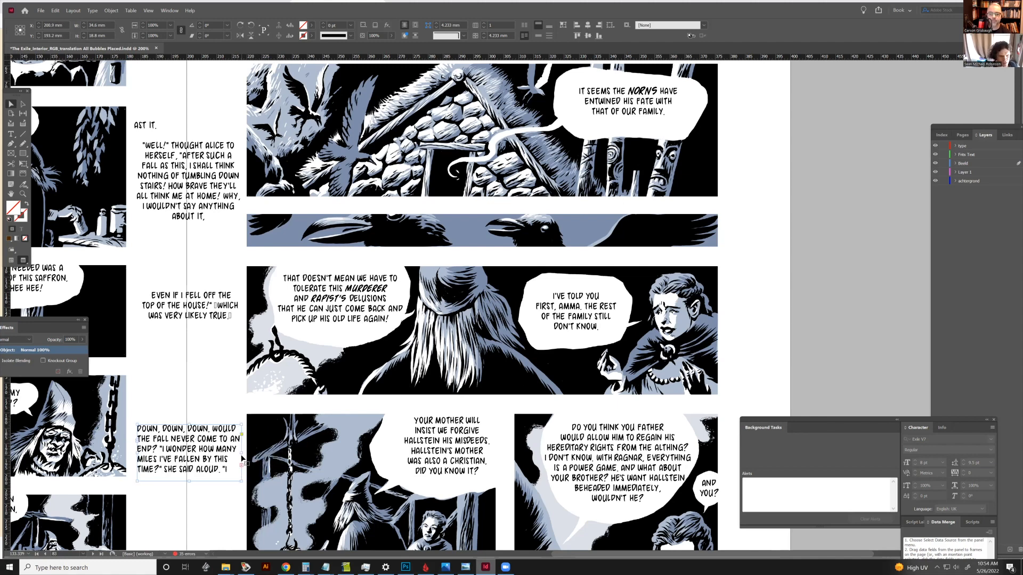
pyautogui.moveTo(190, 482); pyautogui.dragTo(189, 490)
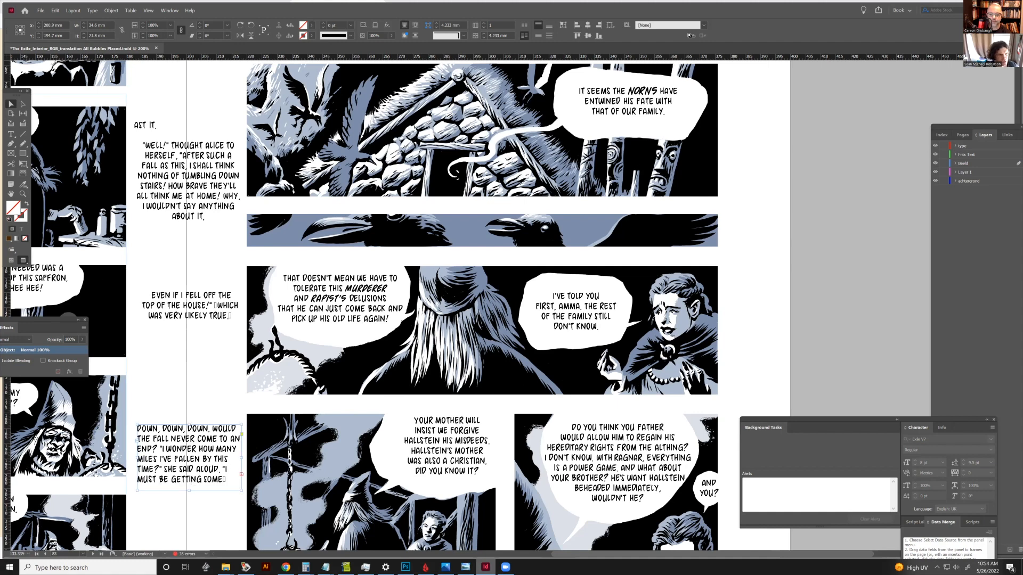
# Step: End the third sample frame's text after "SHE SAID ALOUD."
pyautogui.click(11, 134)
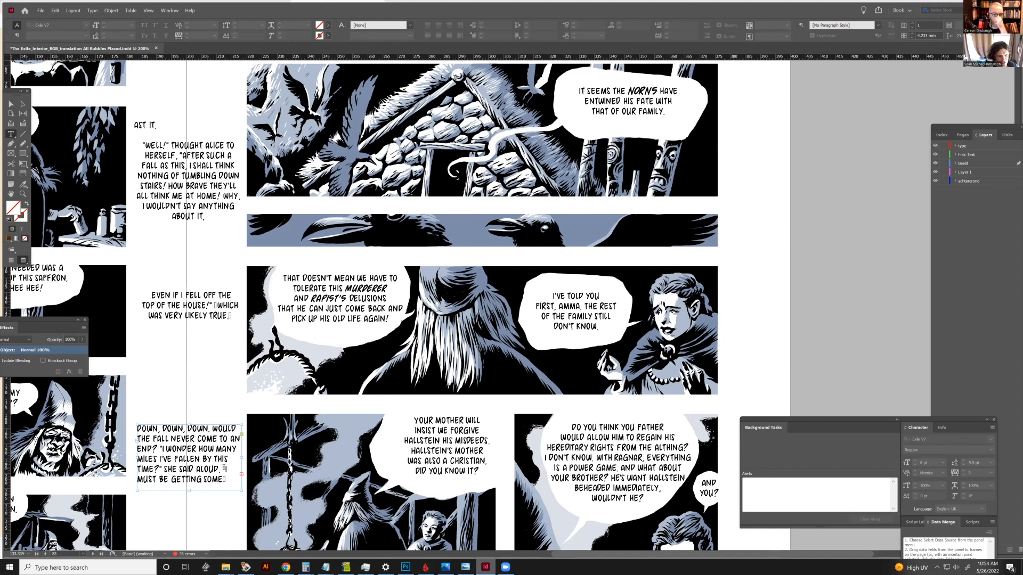
pyautogui.click(222, 468)
pyautogui.hotkey('ctrl', 'shift', 'End')
pyautogui.press('Delete')
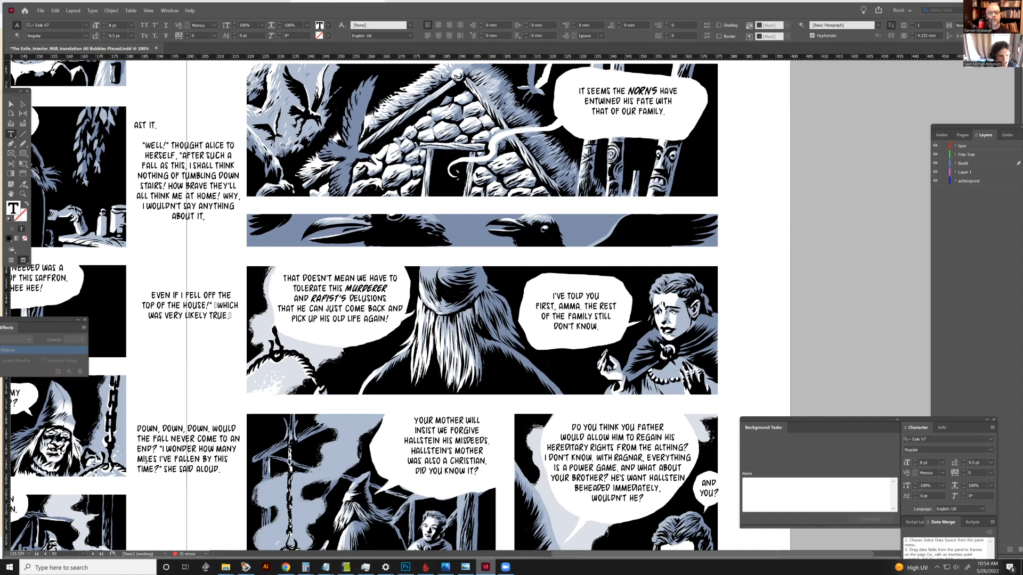
# Step: Center the "DOWN, DOWN, DOWN" sample paragraph and clear the text selection
pyautogui.moveTo(229, 470); pyautogui.dragTo(189, 367)
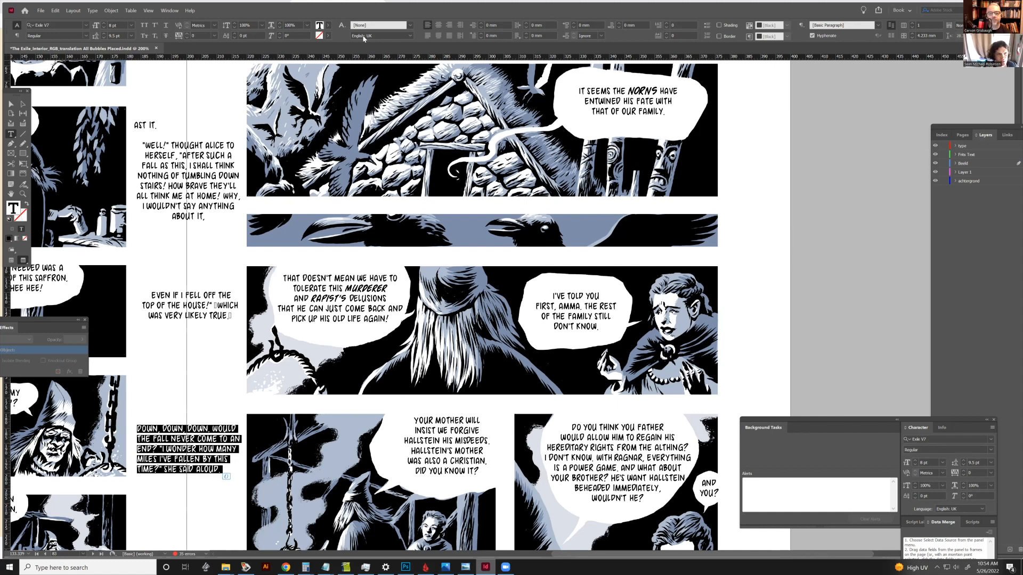
pyautogui.click(438, 26)
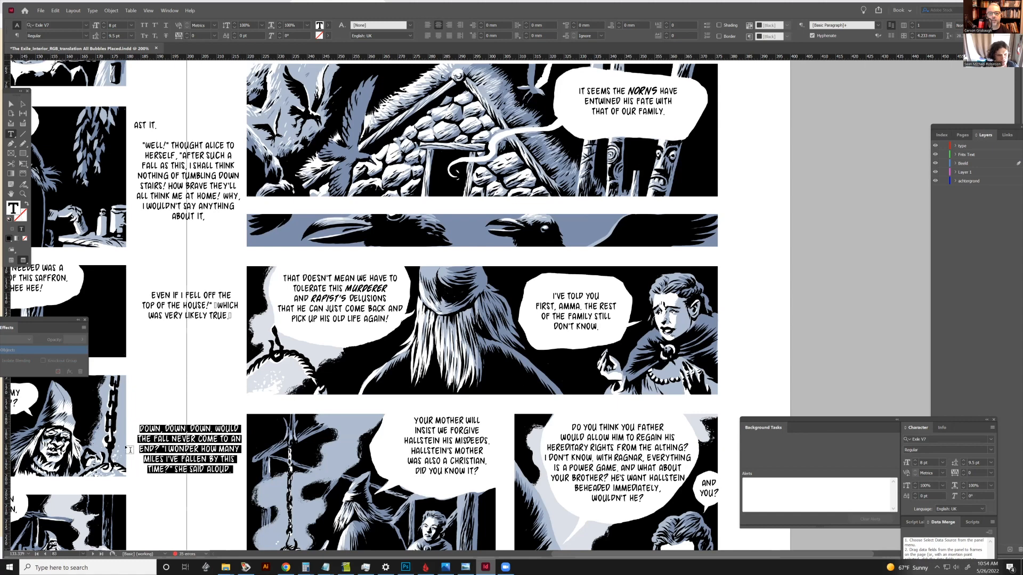
pyautogui.click(163, 459)
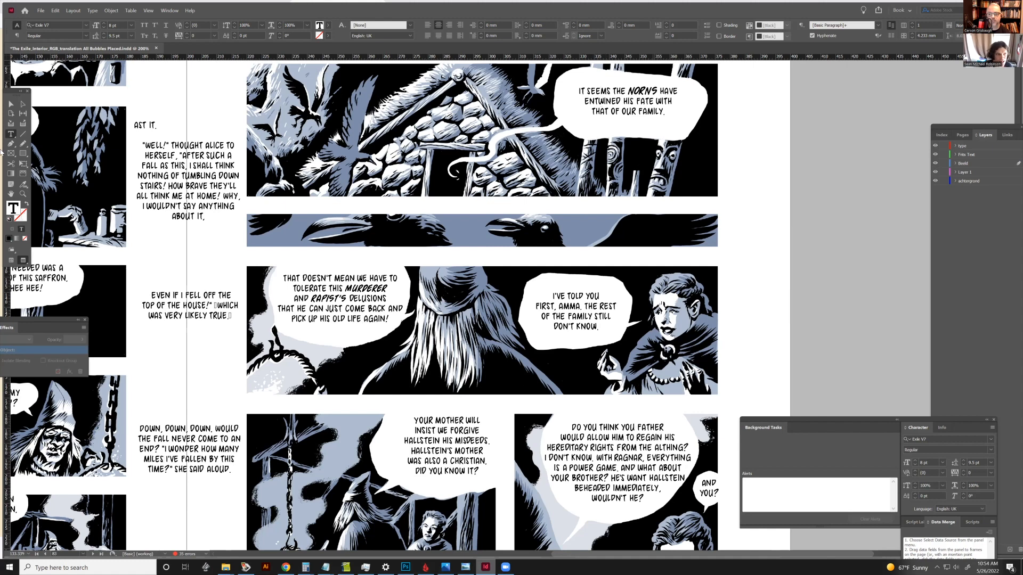
# Step: Nudge the "IT SEEMS THE NORNS" text frame down about 1.75 mm and left about 0.5 mm within its balloon
pyautogui.press('Escape')
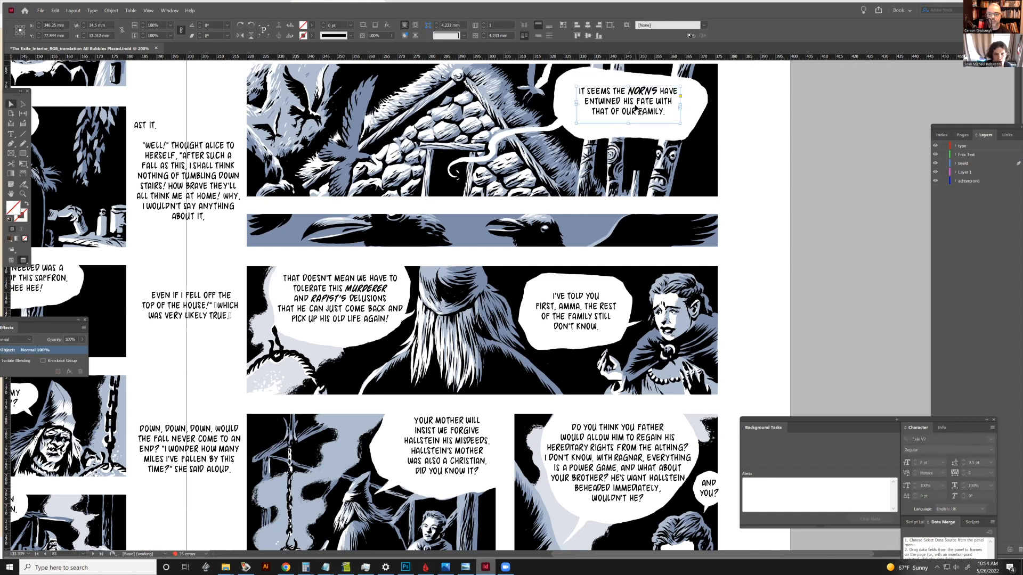
pyautogui.press('Down')
pyautogui.press('Down')
pyautogui.press('Down')
pyautogui.press('Down')
pyautogui.press('Down')
pyautogui.press('Down')
pyautogui.press('Left')
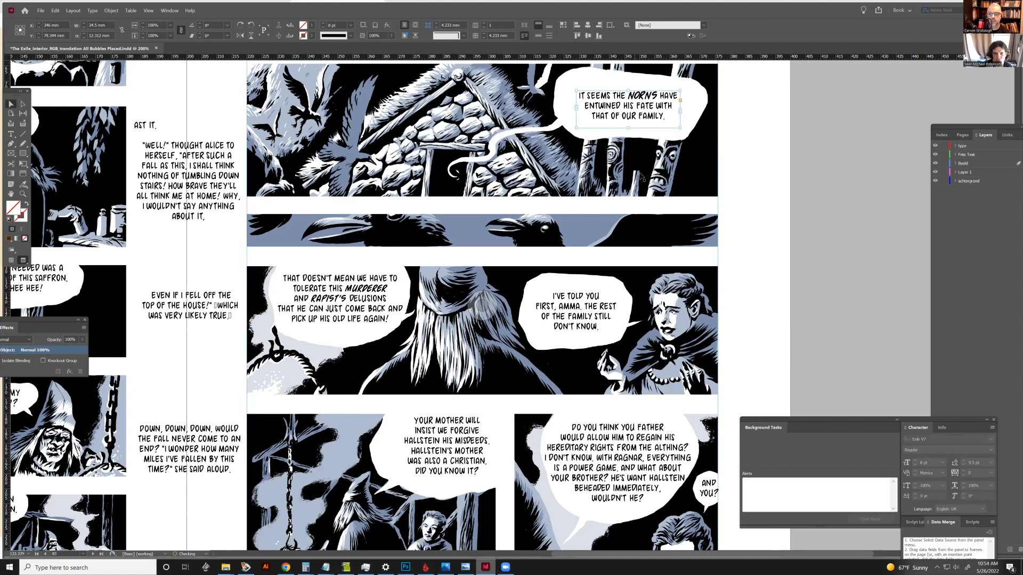
pyautogui.press('Left')
pyautogui.press('Down')
# Step: Nudge the "ALTHOUGH WE WOMEN MAY NOT" text frame down about 0.75 mm and right about 1 mm within its balloon
pyautogui.scroll(-15, 722, 203)
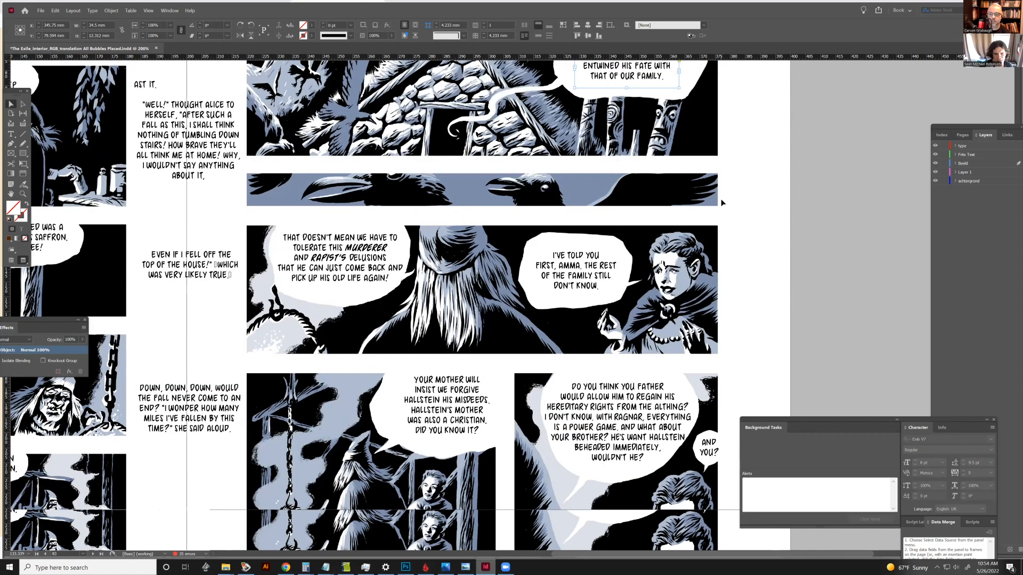
pyautogui.scroll(-3, 722, 203)
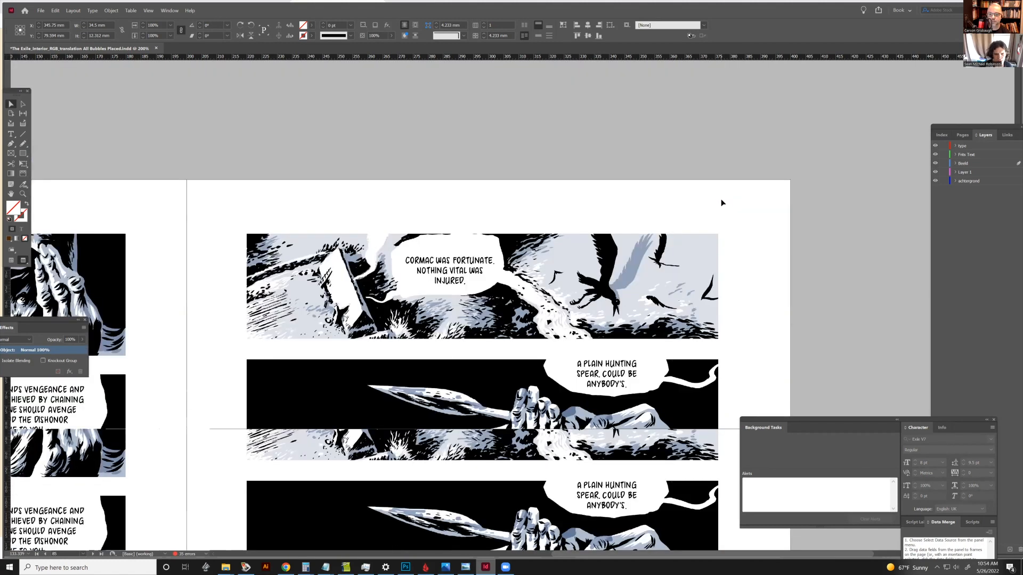
pyautogui.scroll(-3, 722, 202)
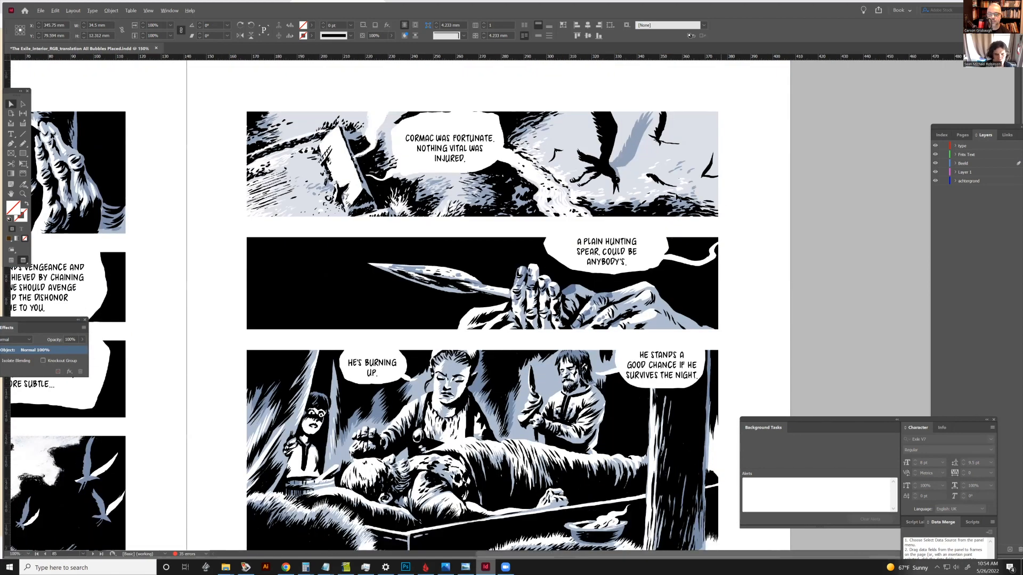
pyautogui.scroll(-1, 722, 202)
pyautogui.scroll(-1, 202, 227)
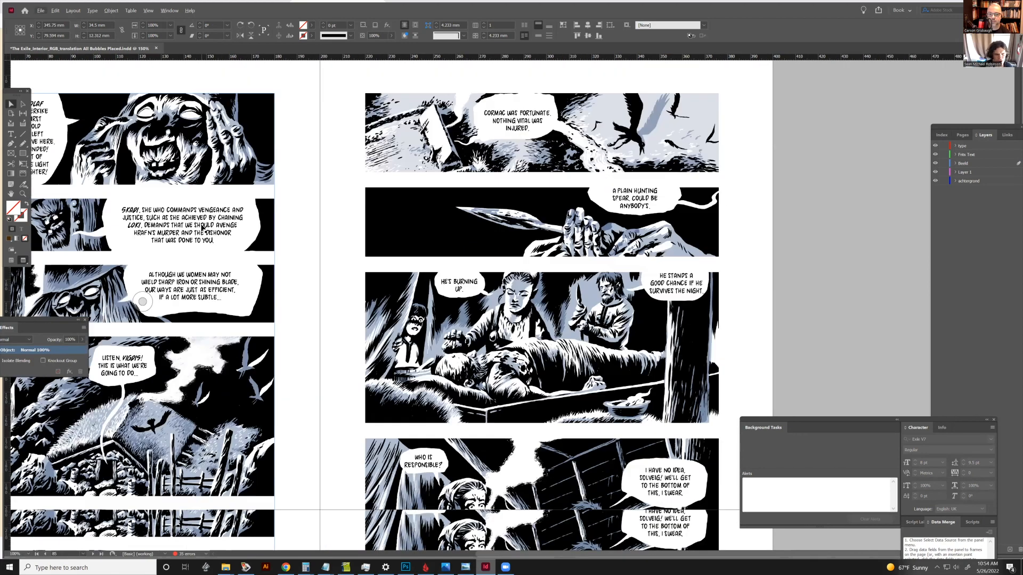
pyautogui.scroll(1, 142, 321)
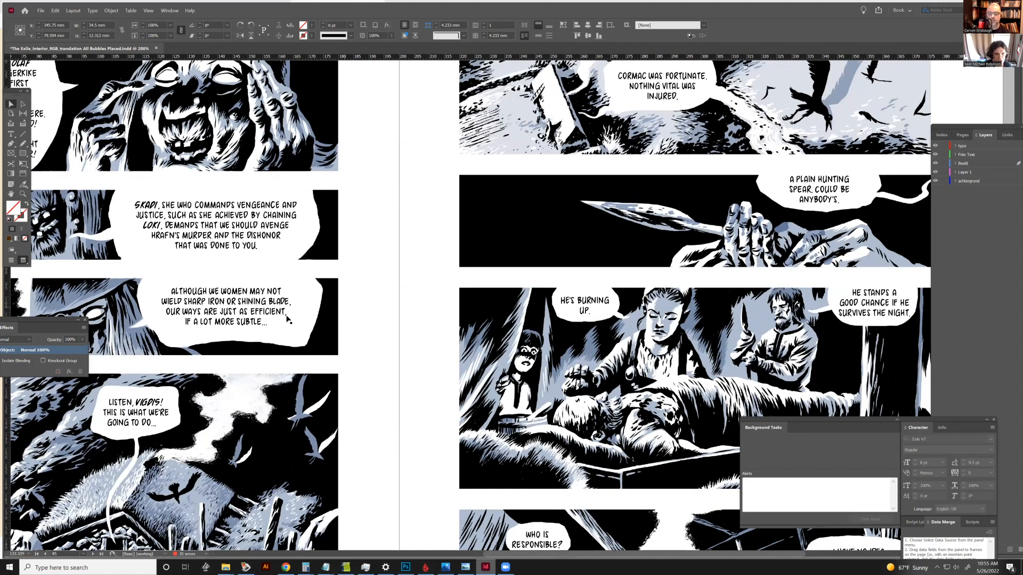
pyautogui.click(277, 315)
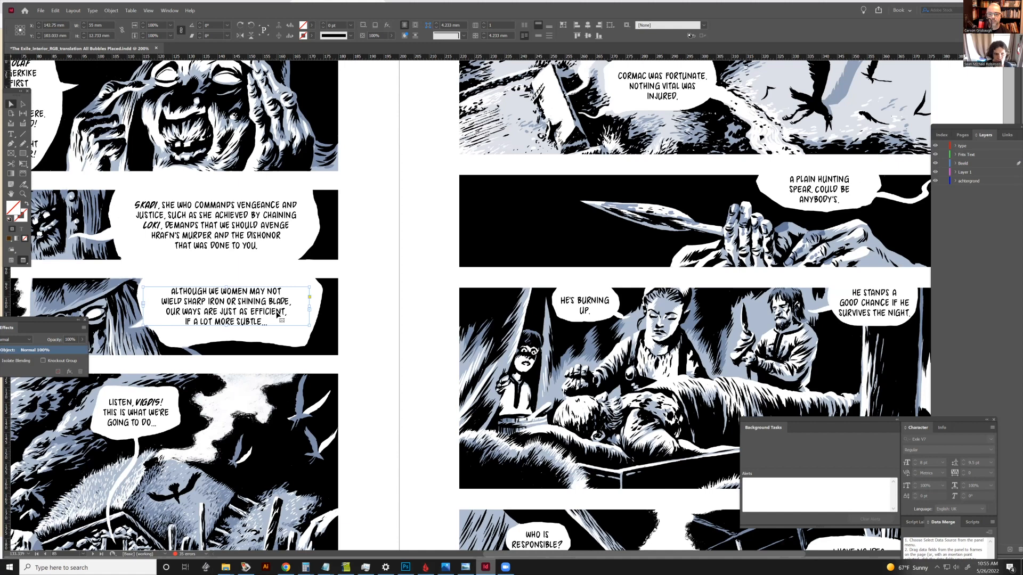
pyautogui.press('Right')
pyautogui.press('Right')
pyautogui.press('Down')
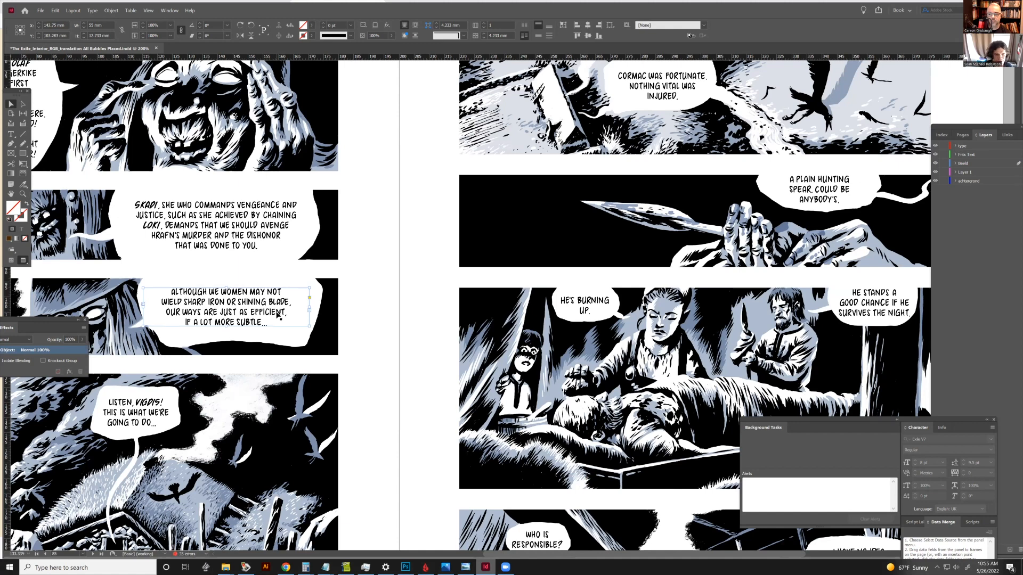
pyautogui.press('Down')
pyautogui.press('Down')
pyautogui.press('Right')
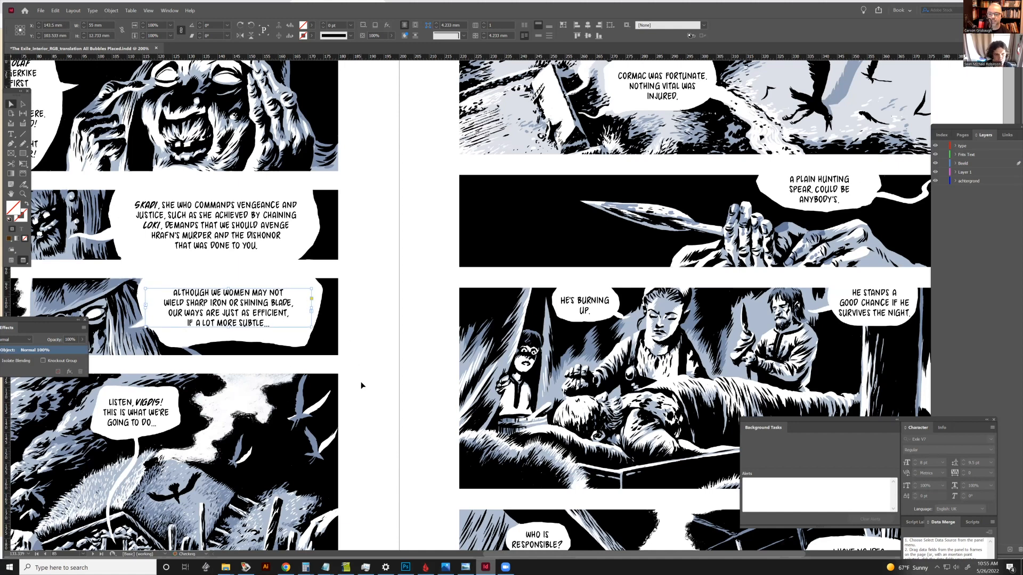
pyautogui.press('Right')
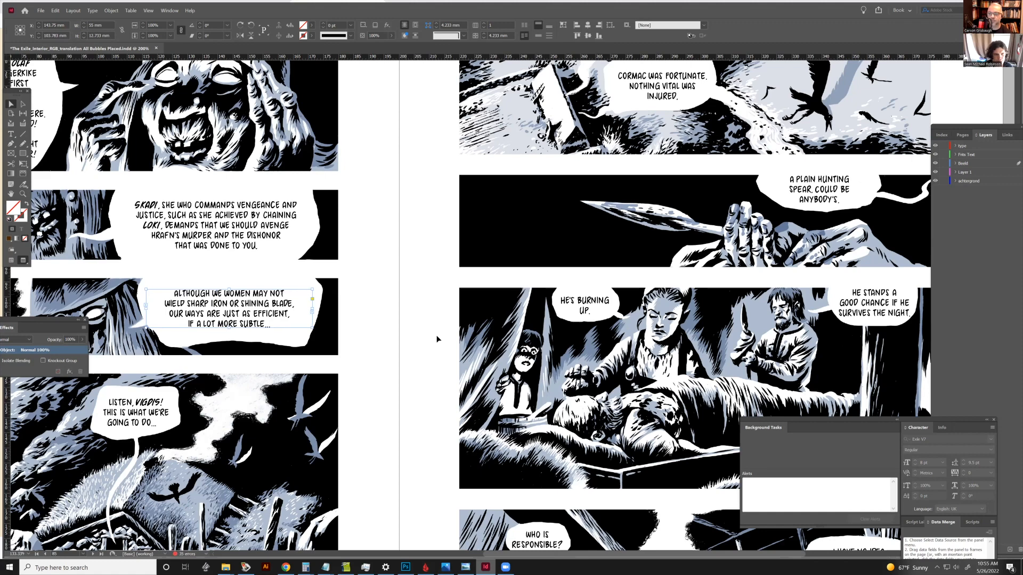
# Step: Nudge the "WHO IS RESPONSIBLE?" text frame up about 0.75 mm and right about 0.5 mm within its balloon
pyautogui.scroll(-1, 695, 305)
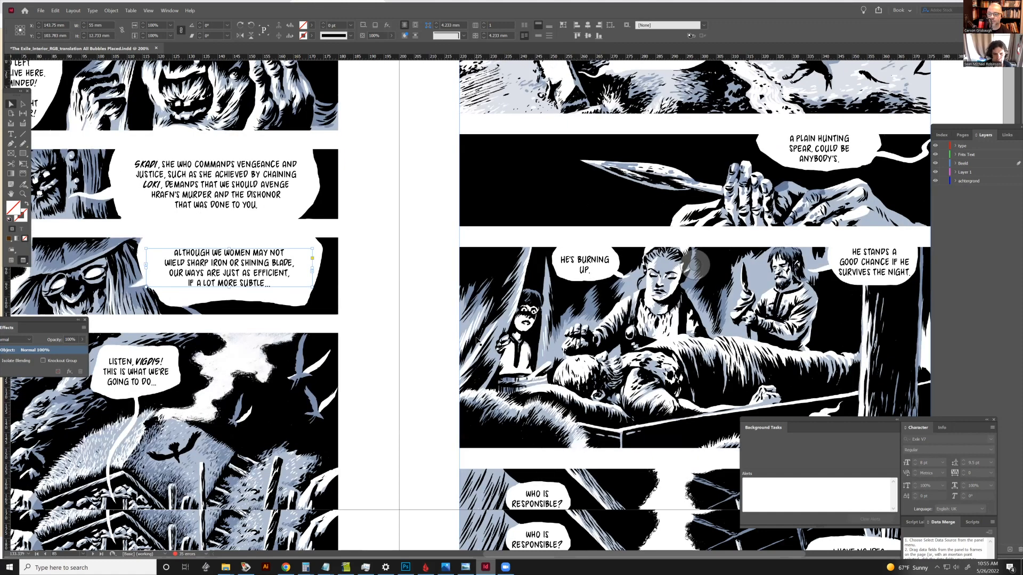
pyautogui.scroll(-2, 695, 265)
pyautogui.click(536, 423)
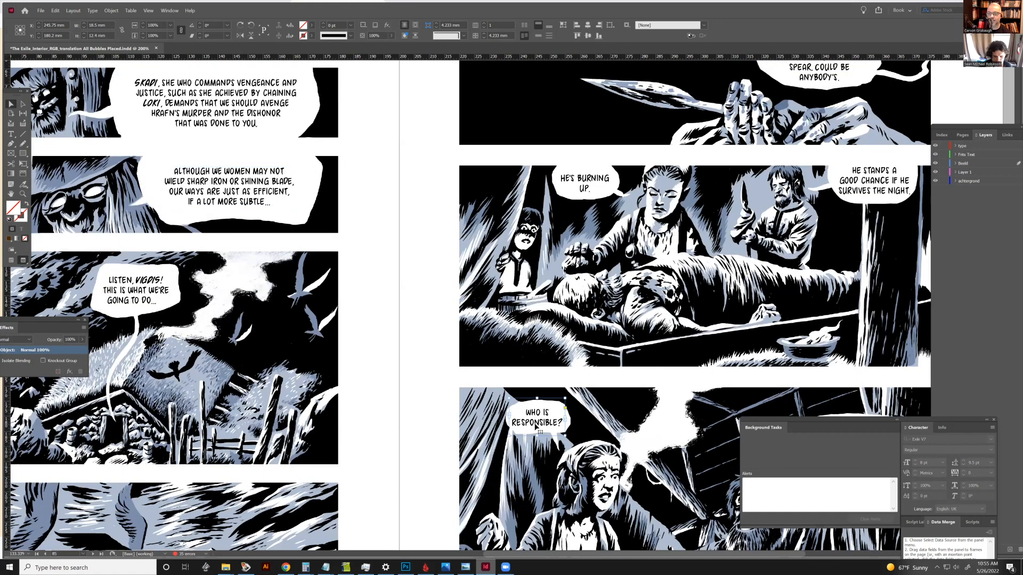
pyautogui.press('Up')
pyautogui.press('Up')
pyautogui.press('Right')
pyautogui.press('Right')
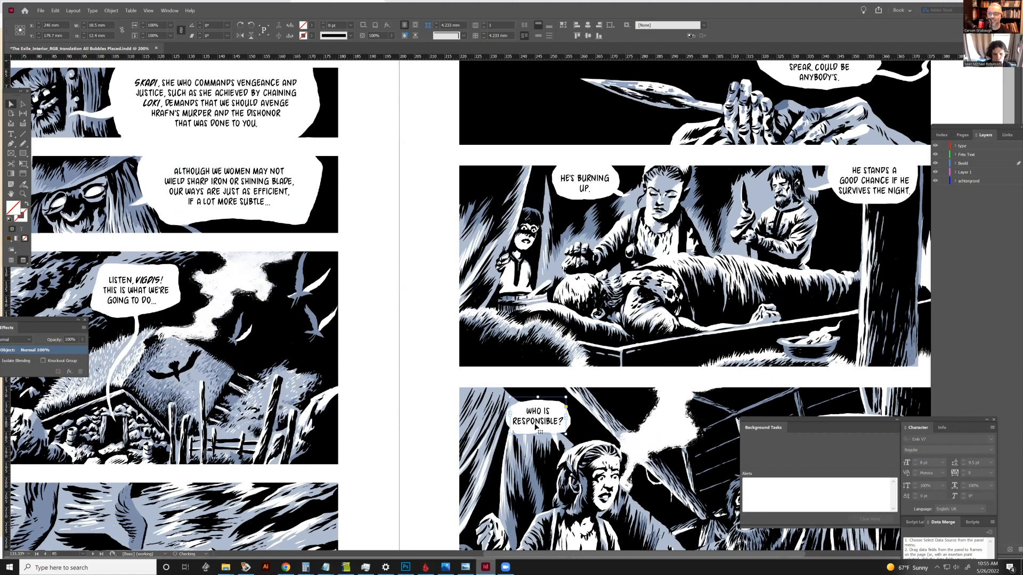
pyautogui.press('Up')
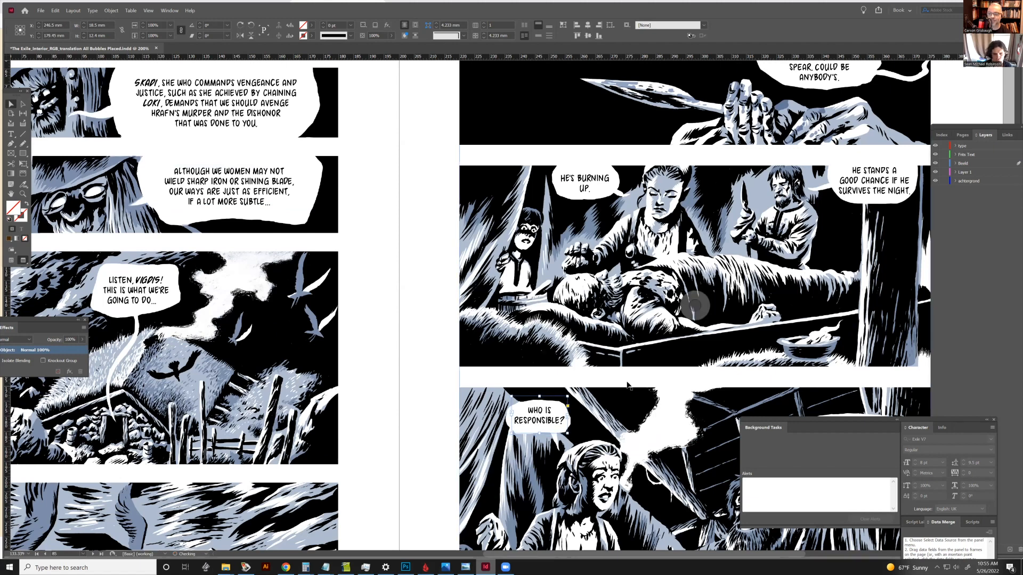
pyautogui.press('Left')
# Step: Examine how the remaining dialogue on page 85 sits within its balloons
pyautogui.scroll(-1, 402, 496)
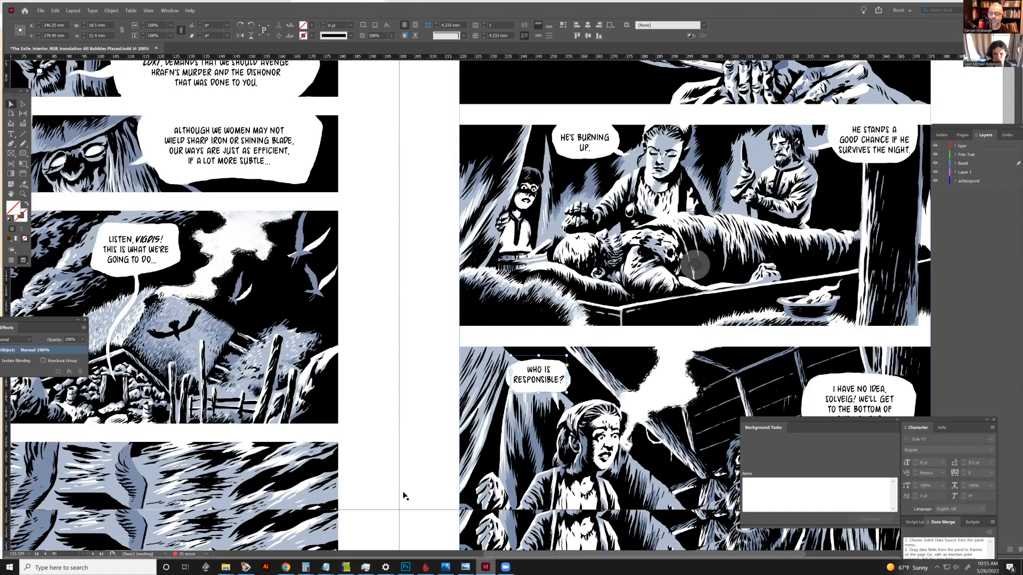
pyautogui.scroll(-1, 402, 496)
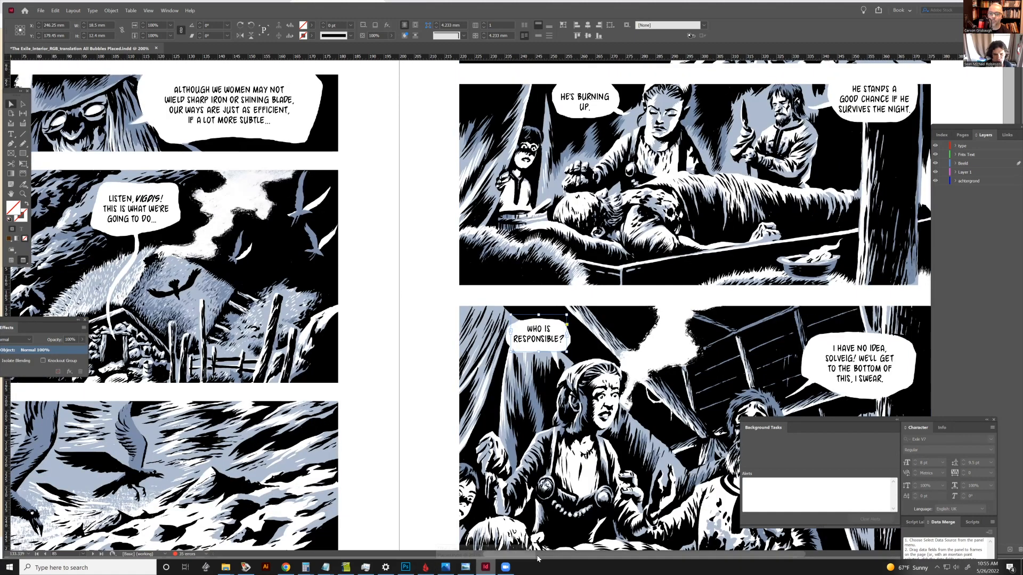
pyautogui.hscroll(3, 522, 557)
pyautogui.hscroll(2, 543, 305)
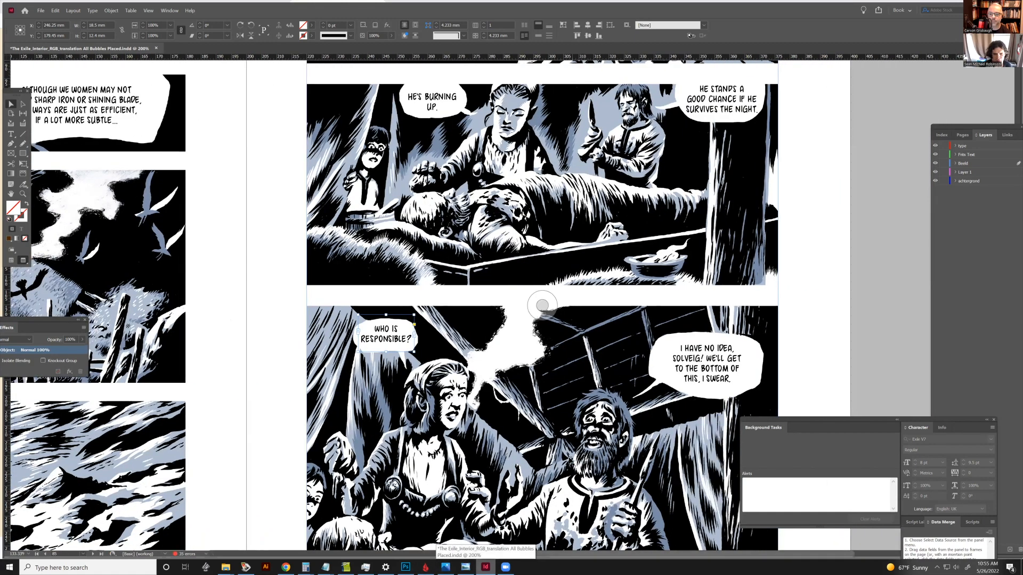
pyautogui.scroll(-1, 543, 305)
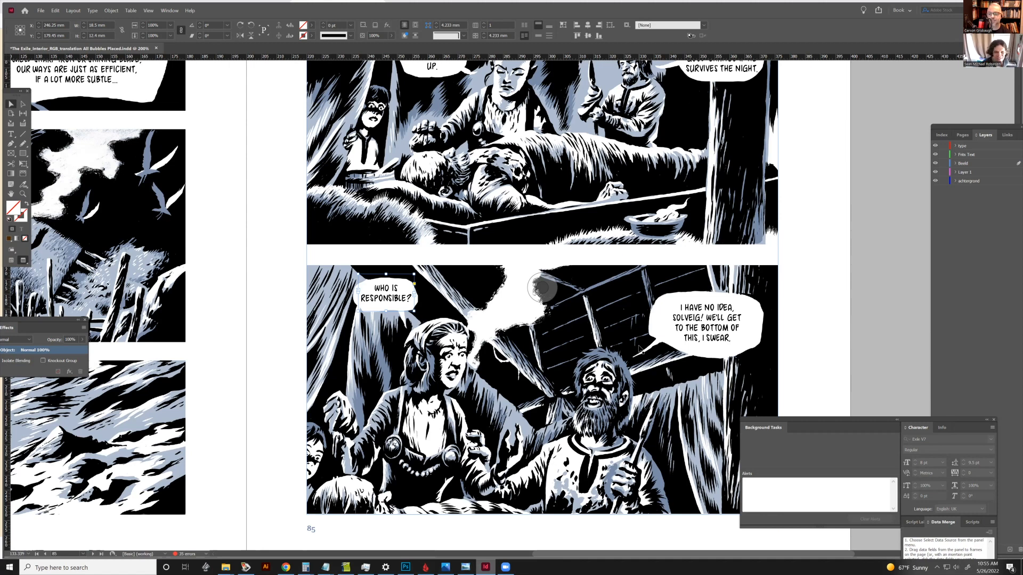
pyautogui.scroll(1, 641, 351)
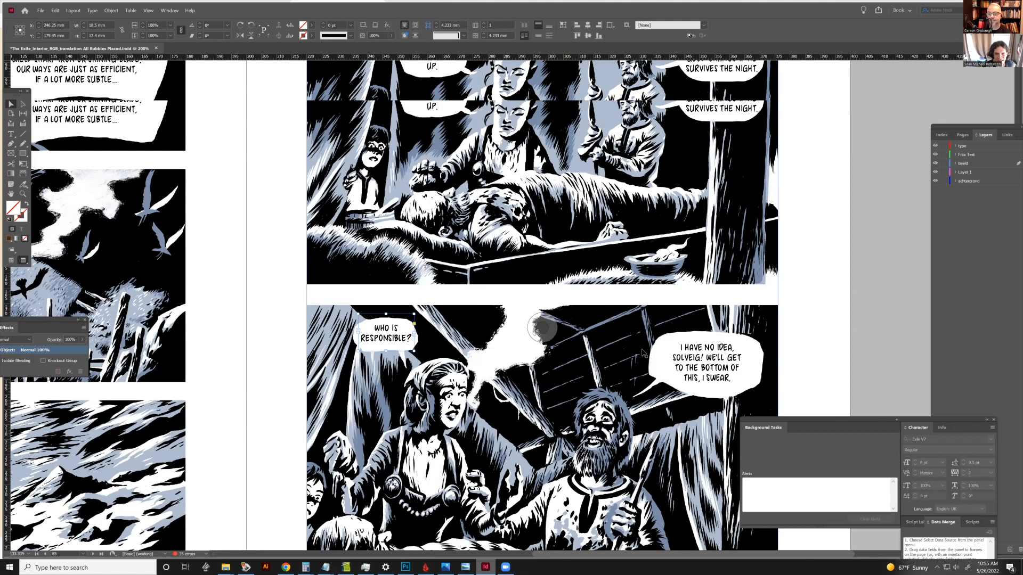
pyautogui.scroll(2, 642, 353)
pyautogui.scroll(1, 642, 353)
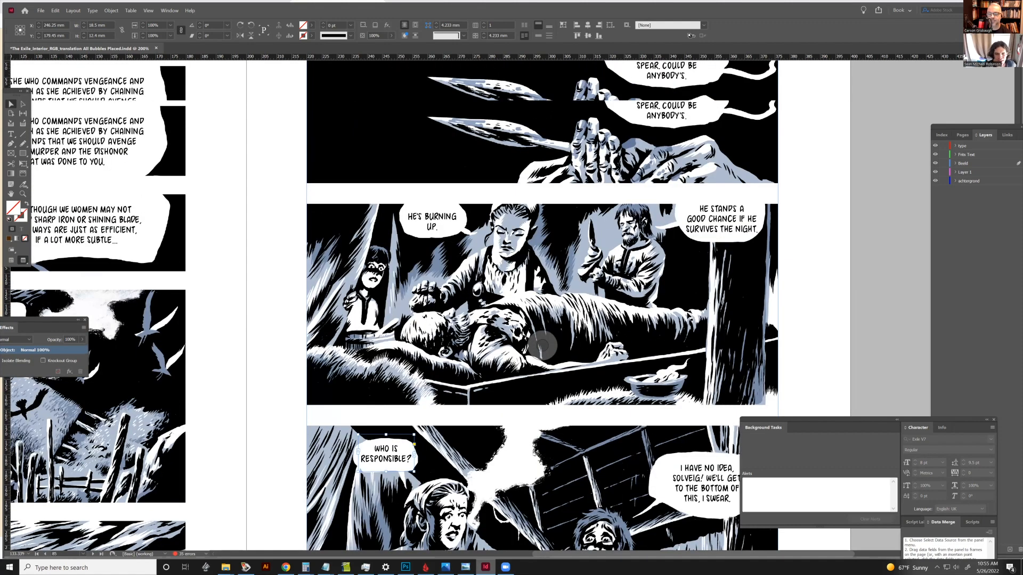
# Step: Remove the line break after "A PLAIN HUNTING" and extend that frame's left edge to a width of 28.5 mm
pyautogui.scroll(1, 717, 286)
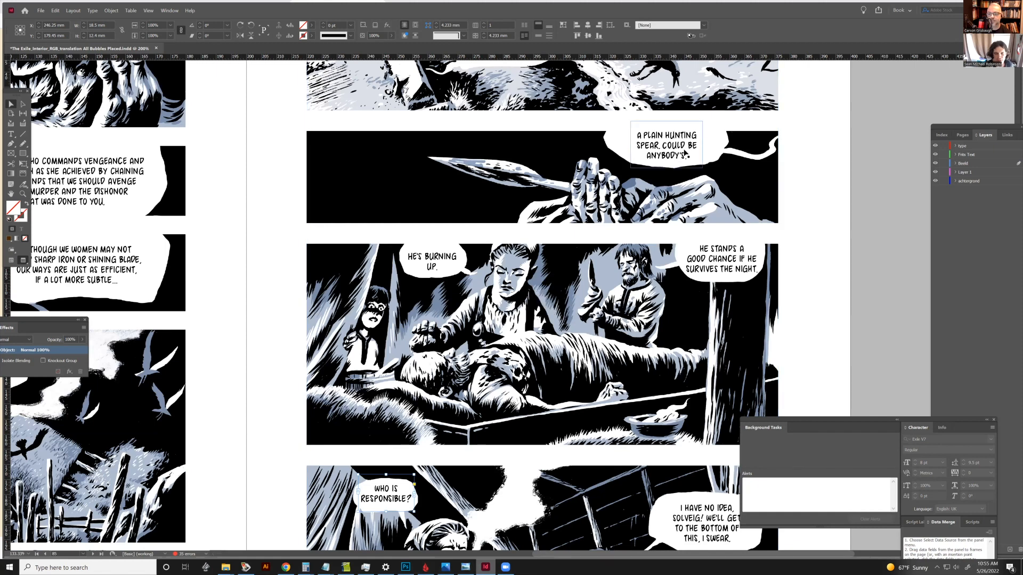
pyautogui.scroll(1, 696, 138)
pyautogui.scroll(1, 658, 145)
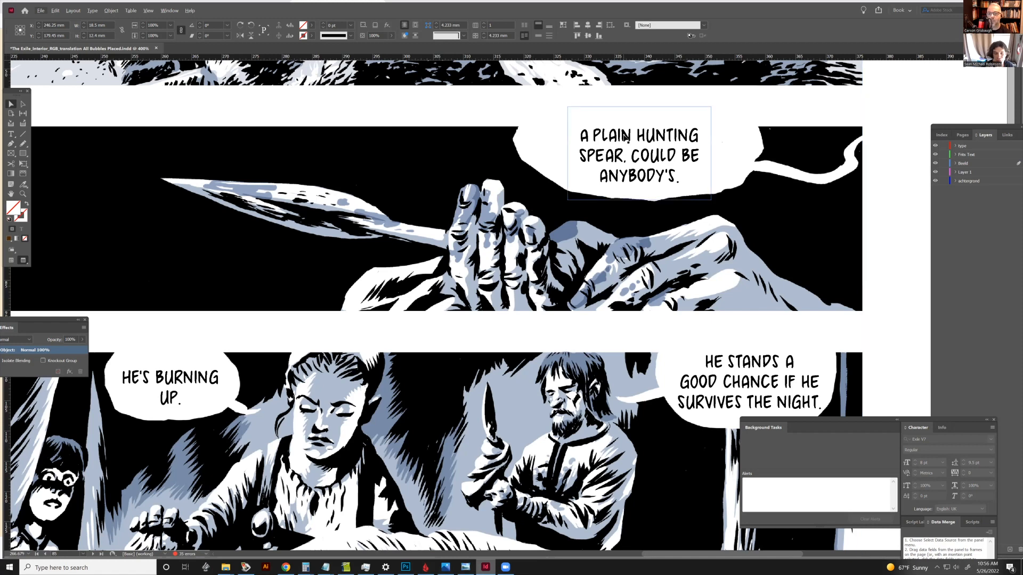
pyautogui.click(11, 134)
pyautogui.click(578, 156)
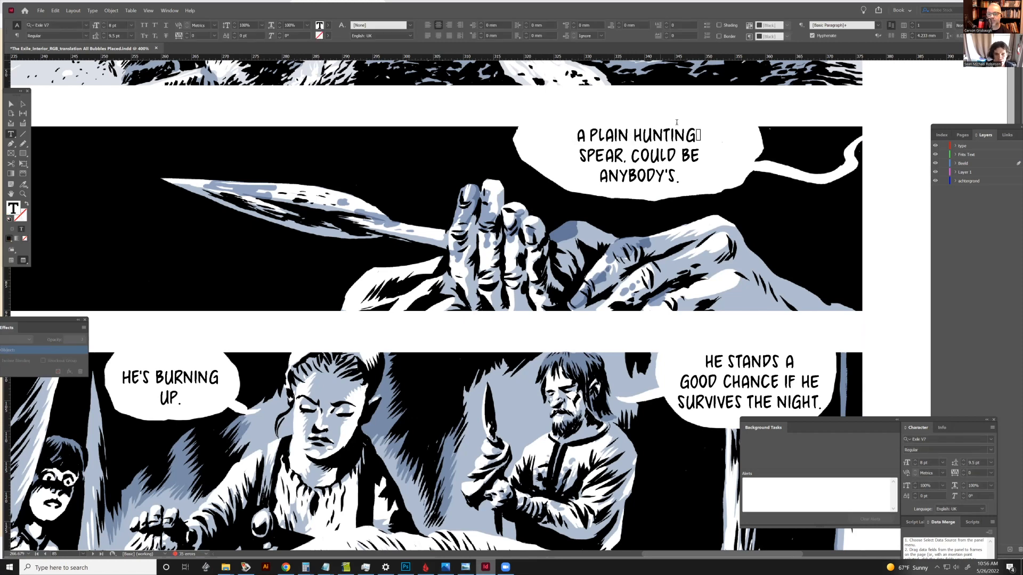
pyautogui.press('BackSpace')
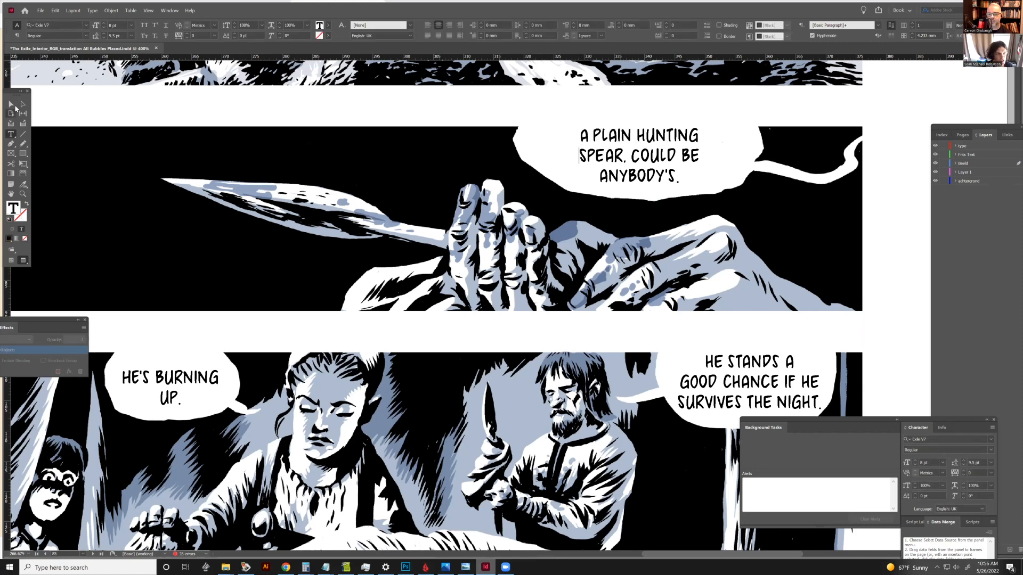
pyautogui.click(11, 104)
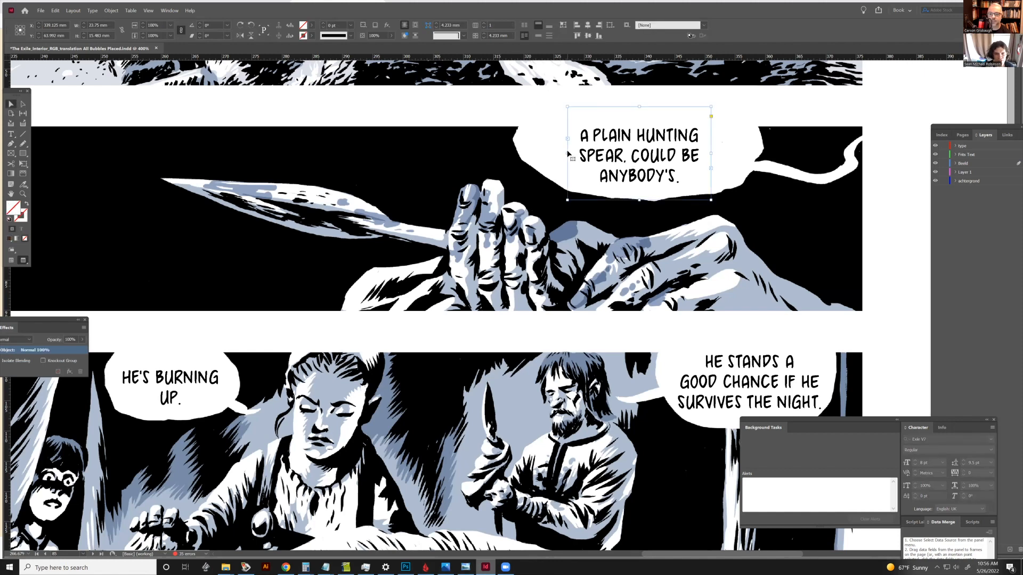
pyautogui.moveTo(568, 154); pyautogui.dragTo(539, 154)
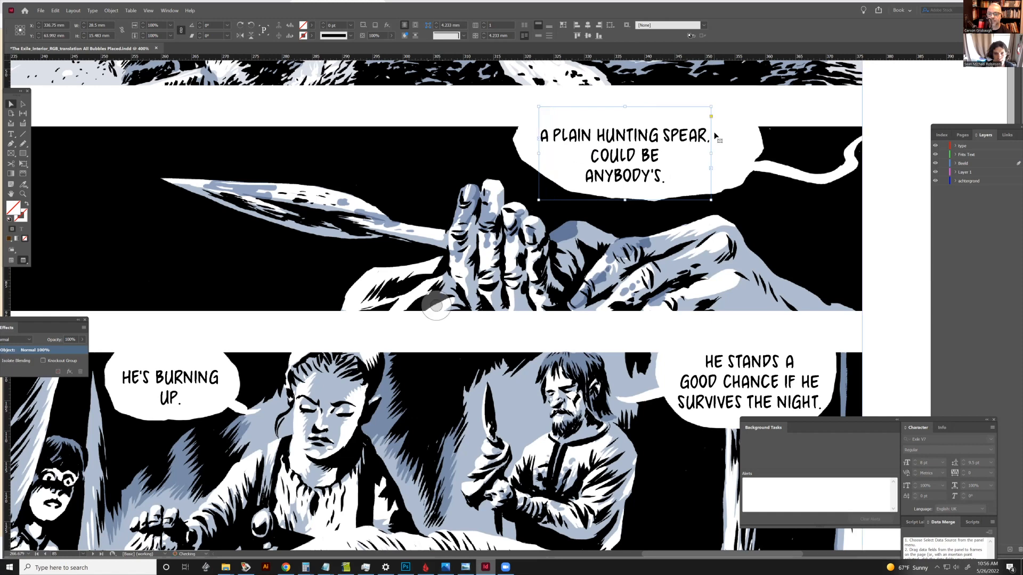
# Step: Remove the line break before "ANYBODY'S" so the second line reads "COULD BE ANYBODY'S."
pyautogui.click(11, 137)
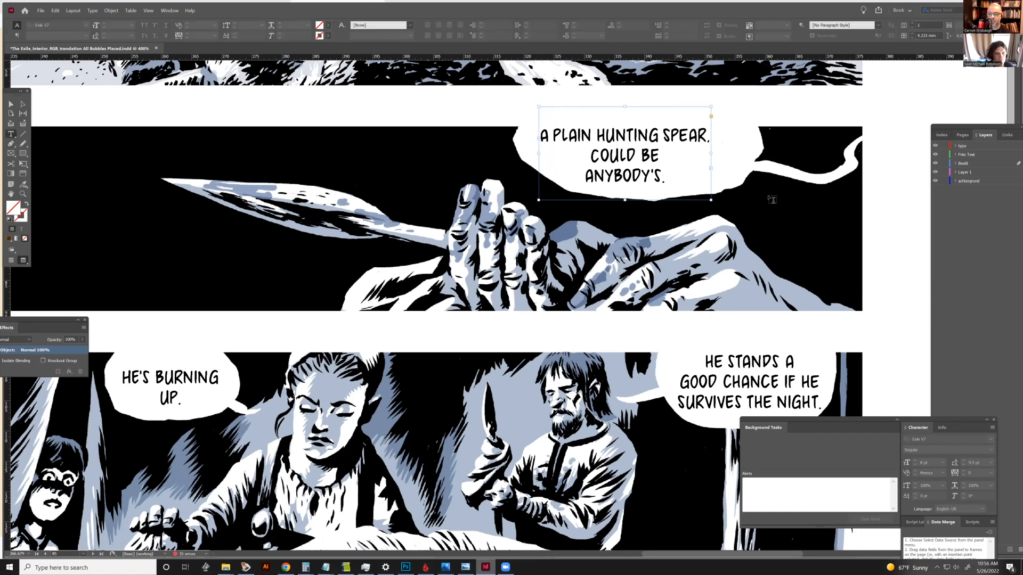
pyautogui.click(583, 179)
pyautogui.press('BackSpace')
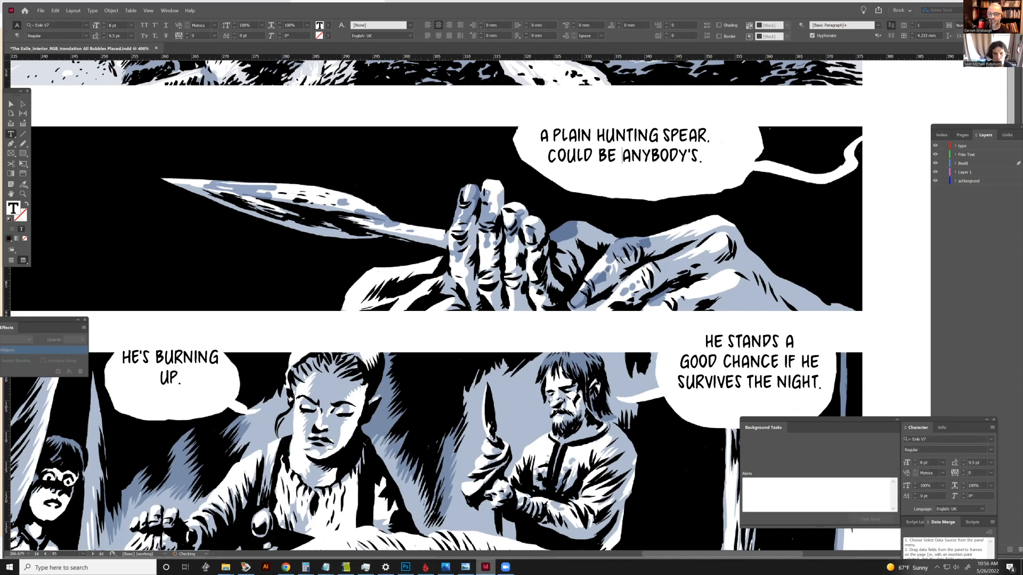
# Step: Nudge the "A PLAIN HUNTING SPEAR" text frame down about 2.25 mm and right about 3.25 mm within its balloon
pyautogui.click(10, 104)
pyautogui.press('Down')
pyautogui.press('Down')
pyautogui.press('Down')
pyautogui.press('Down')
pyautogui.press('Down')
pyautogui.press('Down')
pyautogui.press('Down')
pyautogui.press('Right')
pyautogui.press('Right')
pyautogui.press('Right')
pyautogui.press('Right')
pyautogui.press('Right')
pyautogui.press('Right')
pyautogui.press('Right')
pyautogui.press('Right')
pyautogui.press('Right')
pyautogui.press('Right')
pyautogui.press('Right')
pyautogui.press('Right')
pyautogui.press('Right')
pyautogui.press('Right')
pyautogui.press('Down')
pyautogui.press('Down')
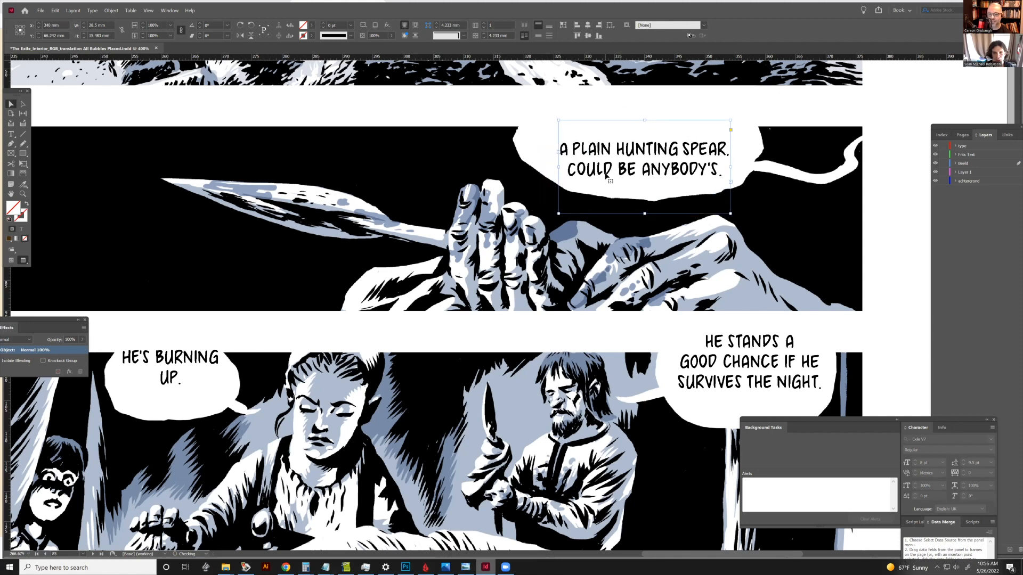
pyautogui.press('Right')
pyautogui.press('Up')
pyautogui.press('Left')
pyautogui.press('Up')
pyautogui.press('Left')
pyautogui.press('Down')
pyautogui.press('Down')
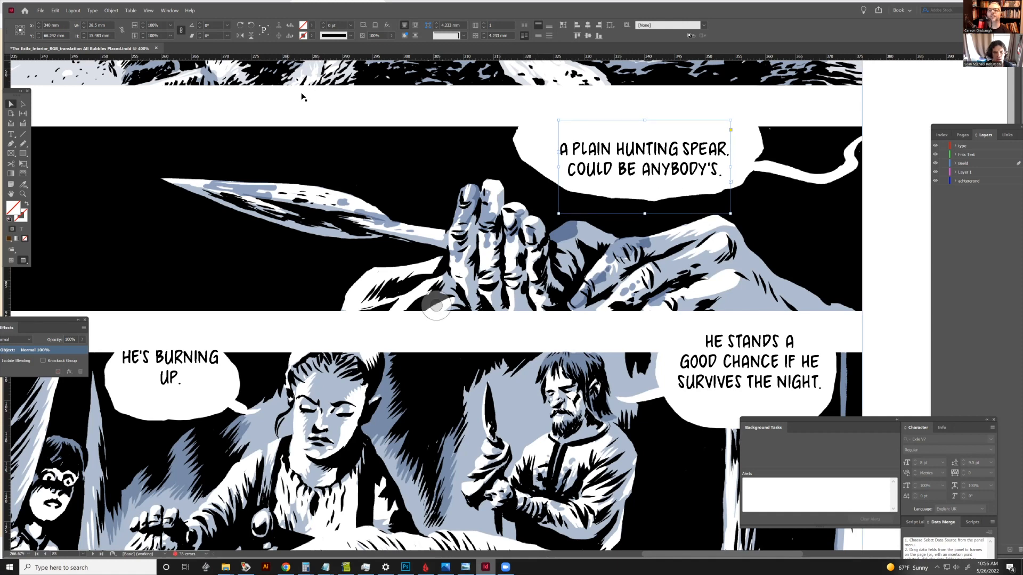
# Step: Raise the lower edge of the "A PLAIN HUNTING SPEAR" text frame to a height of about 12.1 mm
pyautogui.scroll(-1, 563, 172)
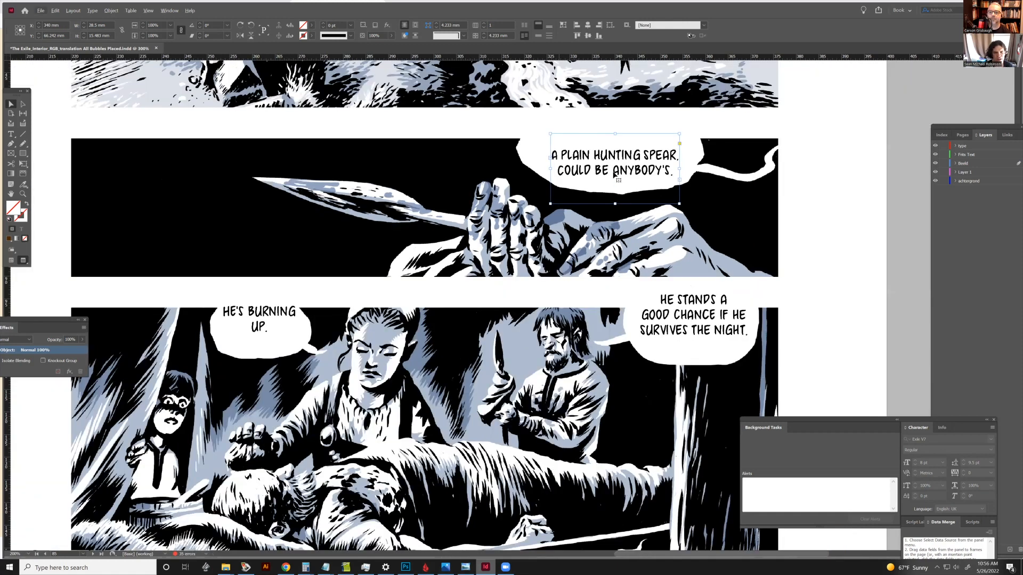
pyautogui.click(424, 305)
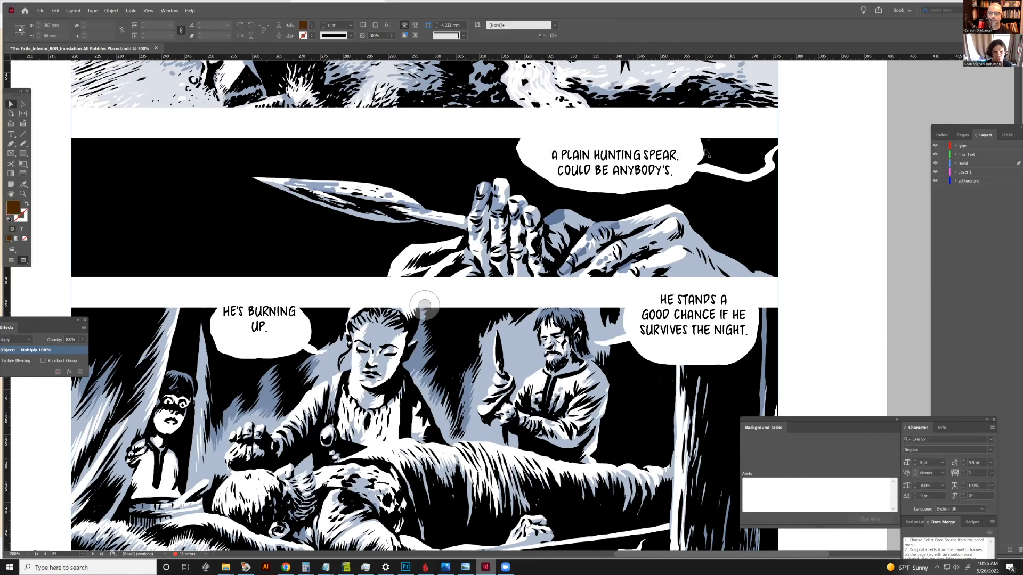
pyautogui.scroll(-1, 684, 146)
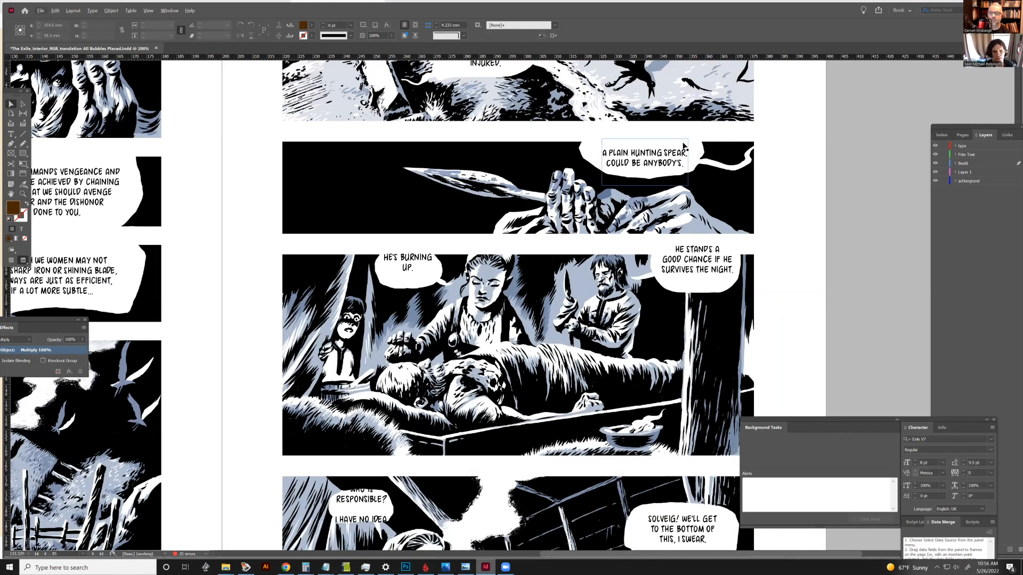
pyautogui.scroll(1, 684, 146)
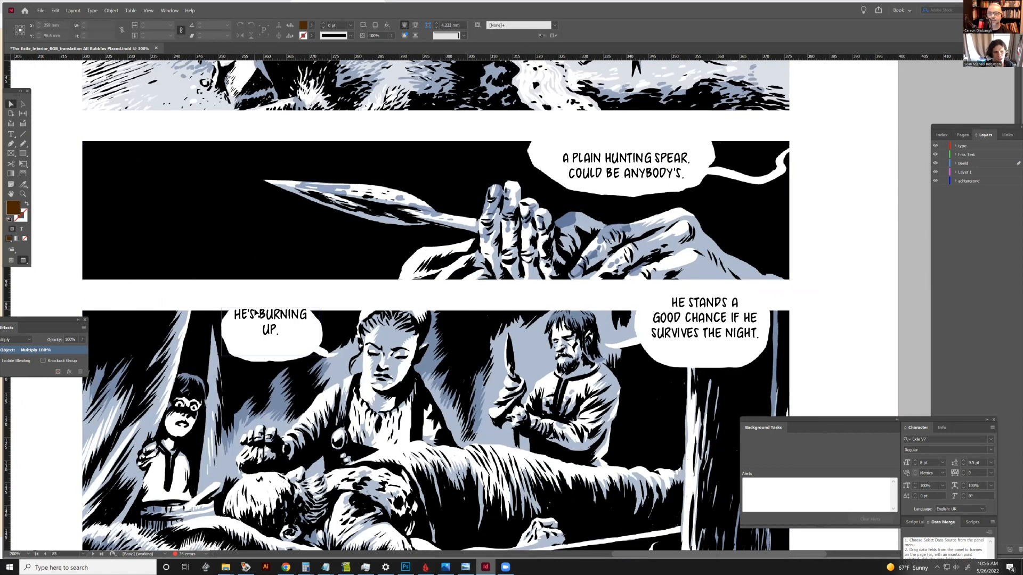
pyautogui.click(651, 137)
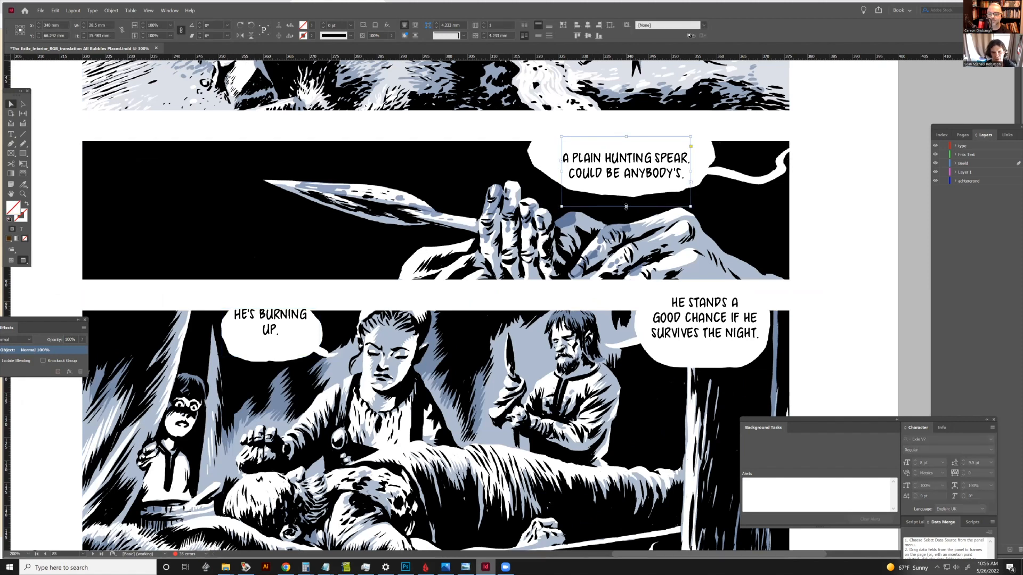
pyautogui.moveTo(626, 206); pyautogui.dragTo(627, 191)
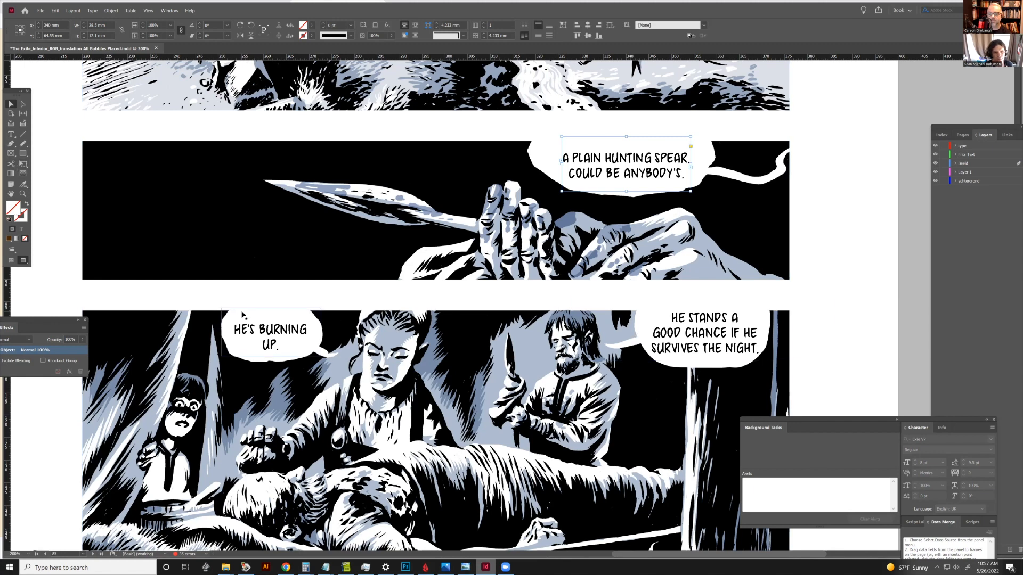
# Step: Rebreak the "HE STANDS A GOOD CHANCE" balloon text as "HE STANDS A GOOD / CHANCE IF HE SURVIVES / THE NIGHT."
pyautogui.click(695, 338)
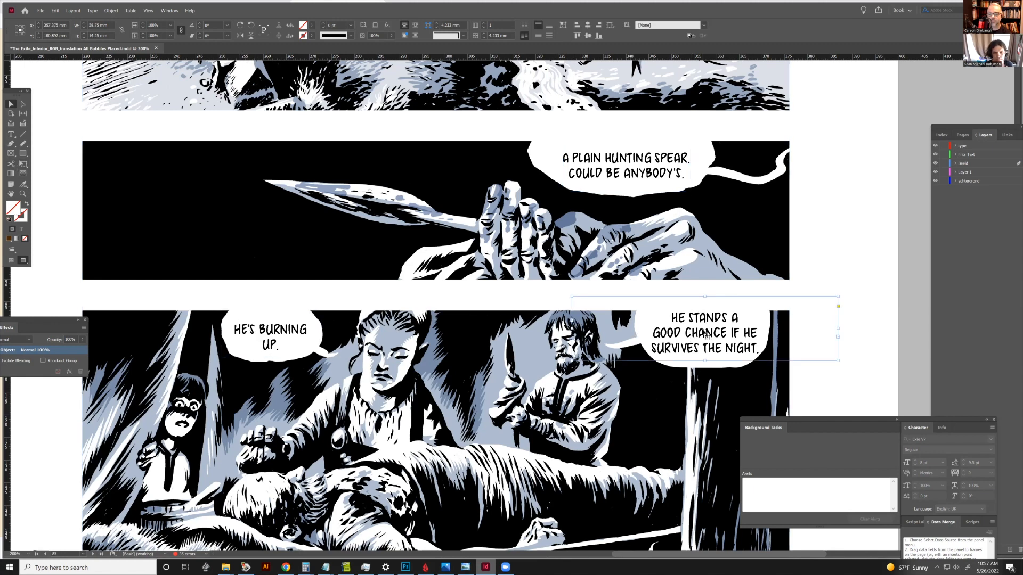
pyautogui.click(436, 305)
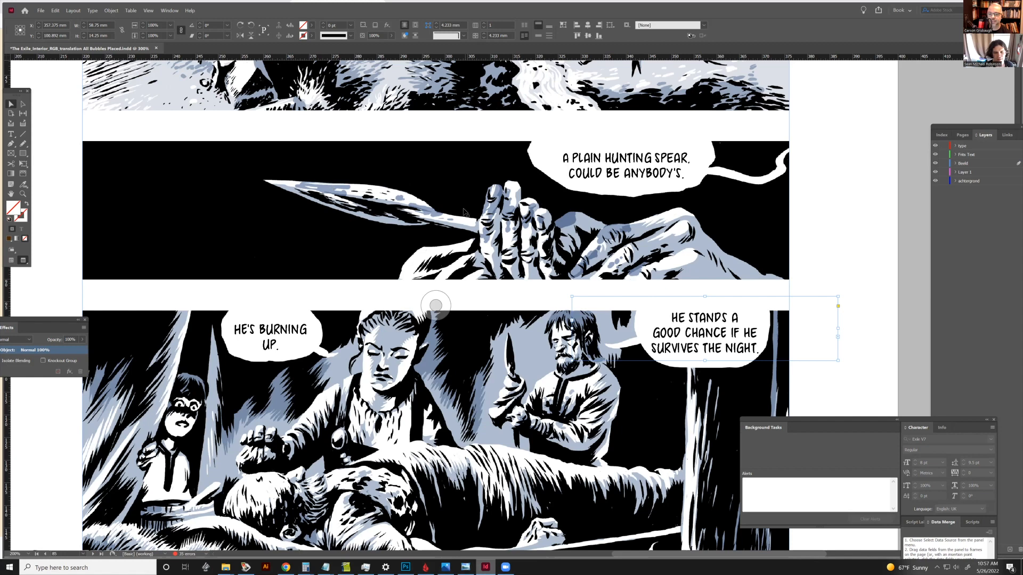
pyautogui.click(10, 134)
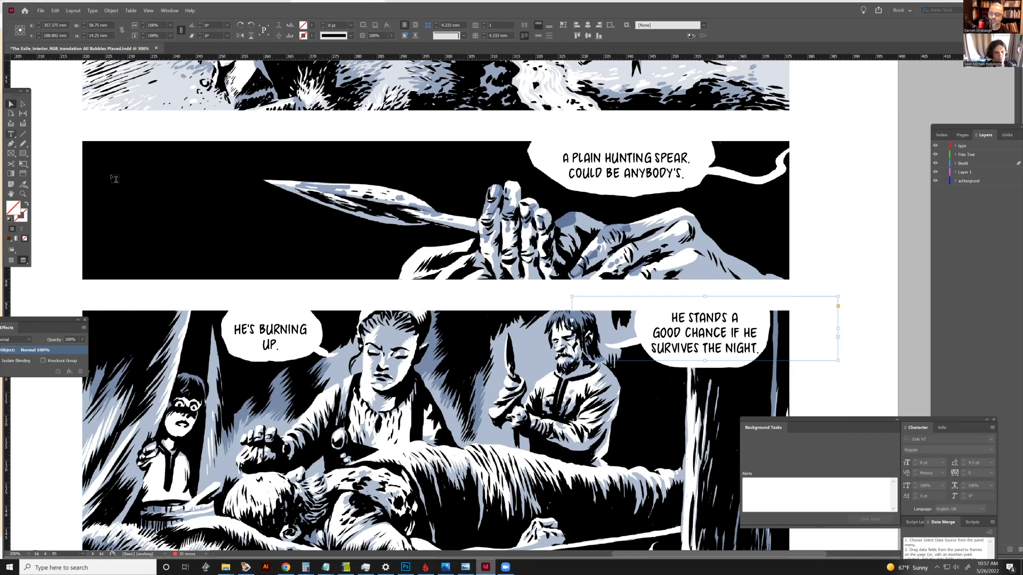
pyautogui.click(651, 334)
pyautogui.press('BackSpace')
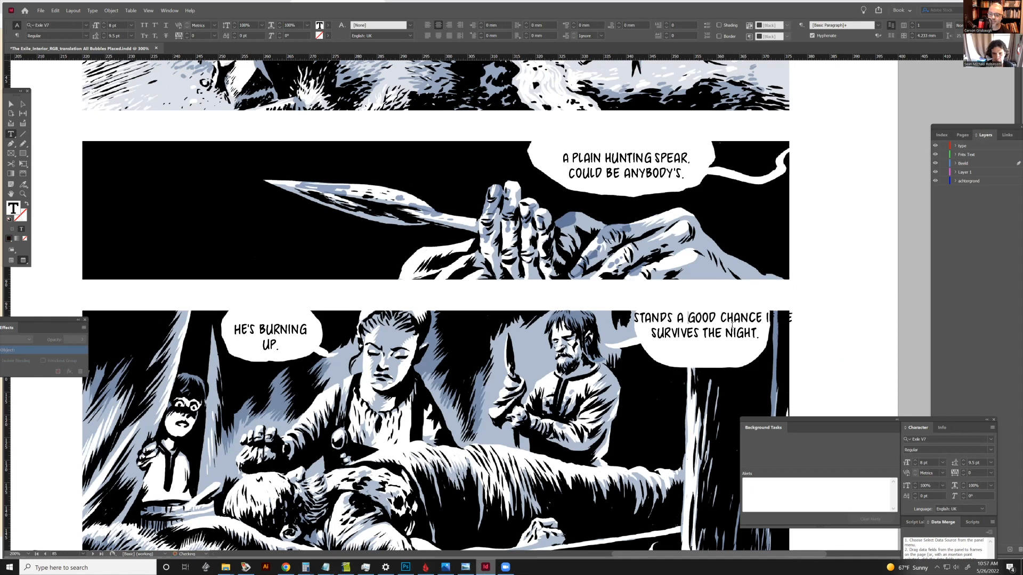
pyautogui.click(720, 318)
pyautogui.press('Return')
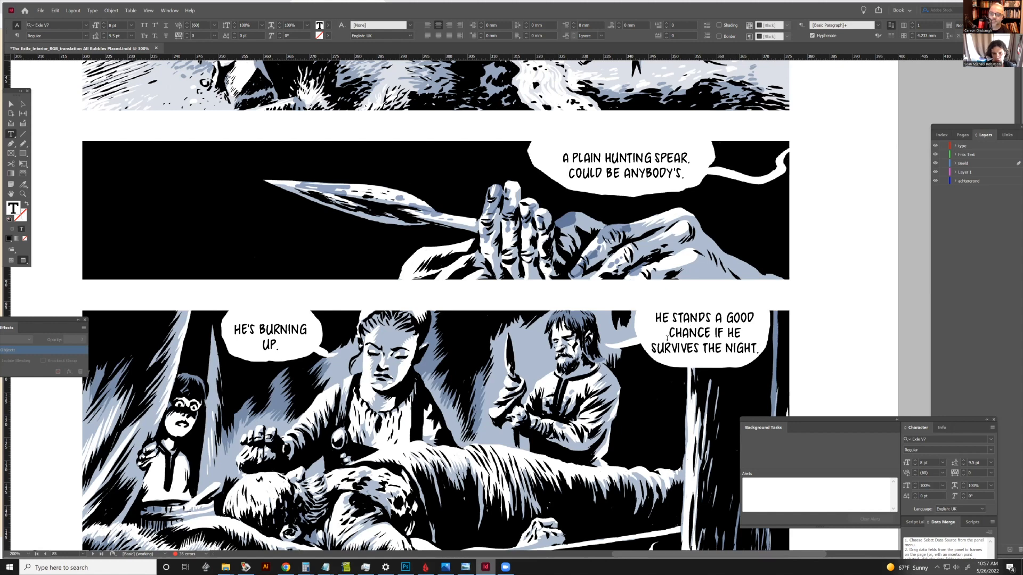
pyautogui.press('BackSpace')
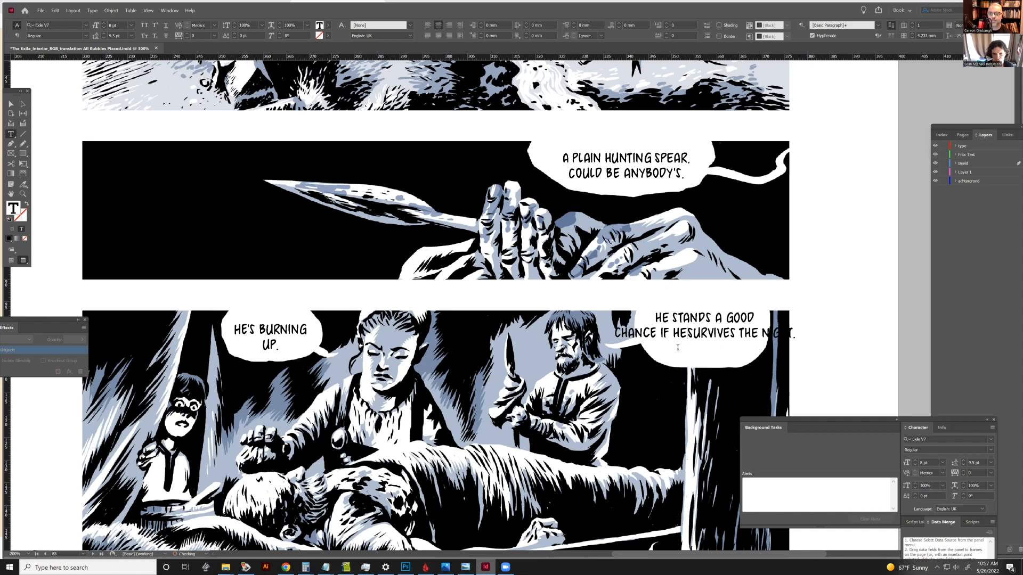
pyautogui.press('Return')
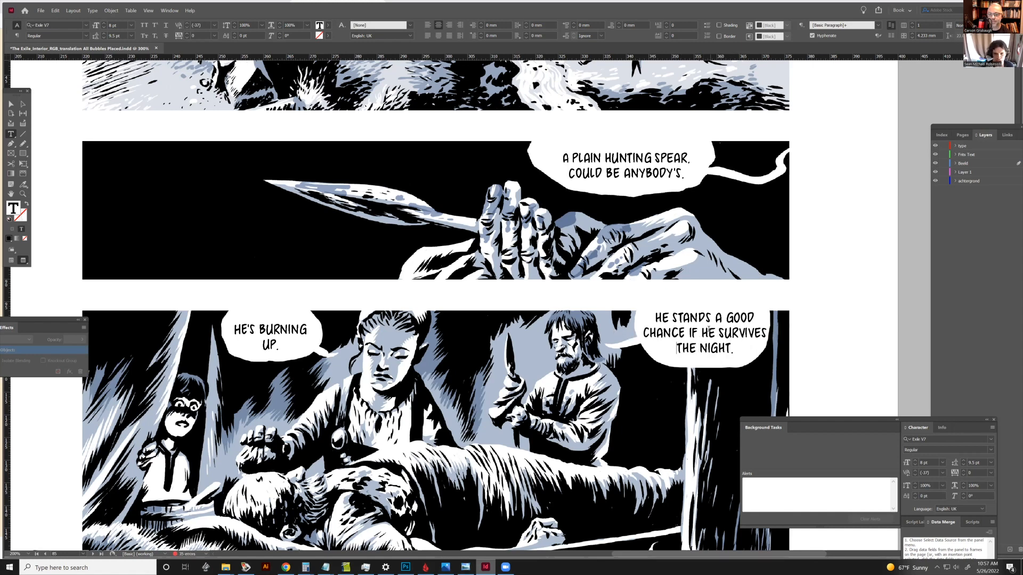
# Step: Move the "HE STANDS A GOOD CHANCE" text frame down about 1 mm within its balloon
pyautogui.click(11, 104)
pyautogui.moveTo(825, 356); pyautogui.dragTo(824, 361)
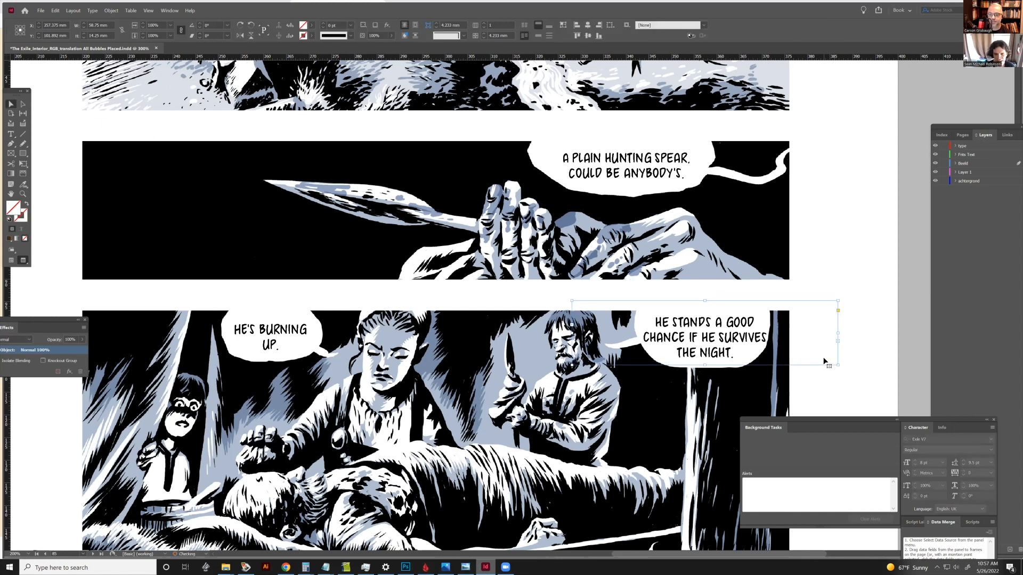
pyautogui.press('Right')
# Step: Try rewording "SURVIVES THE NIGHT" as "LIVES THROUGH THE NIGHT" and undo the rewording
pyautogui.press('t')
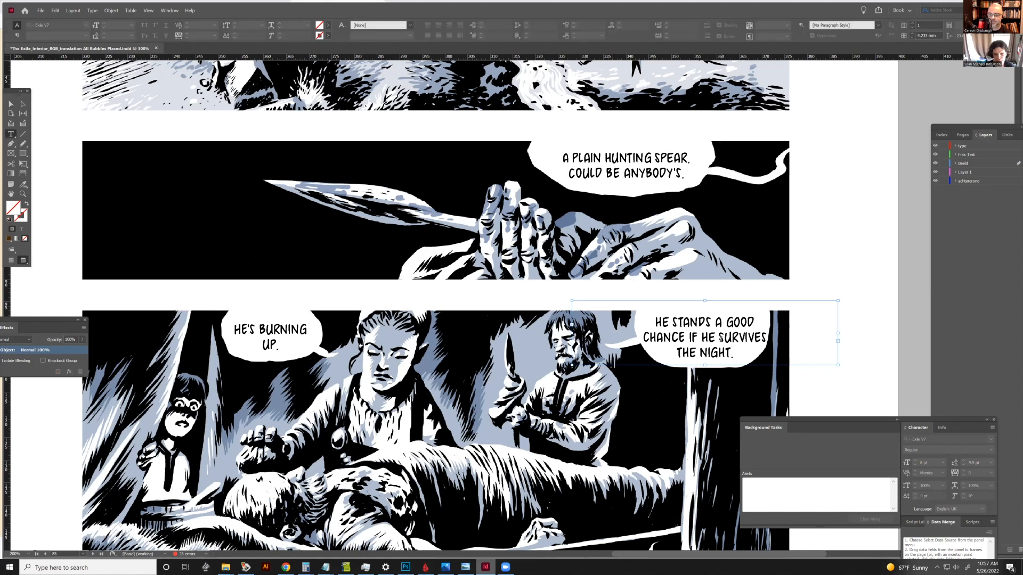
pyautogui.moveTo(721, 339); pyautogui.dragTo(762, 335)
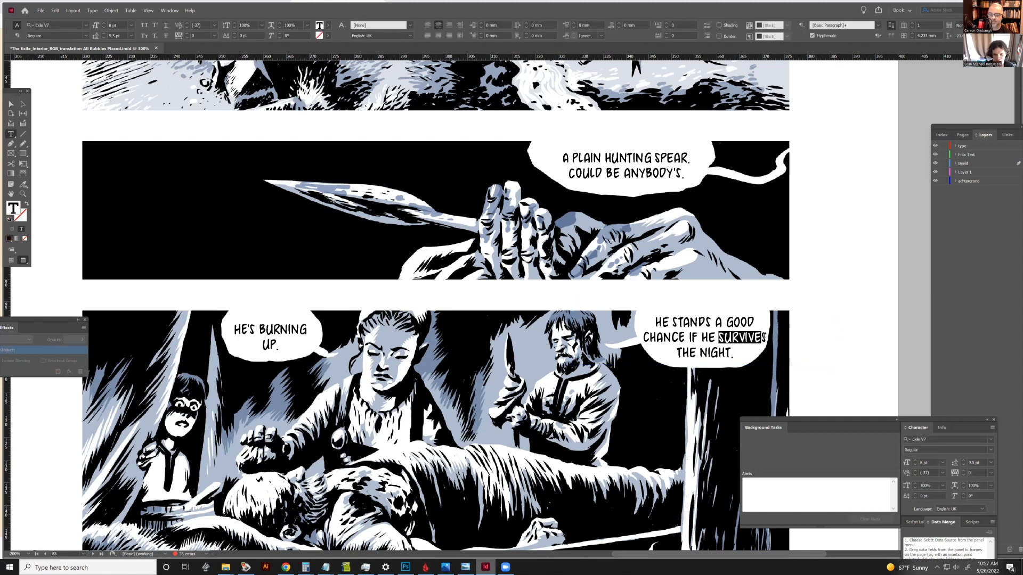
pyautogui.write('LIVE')
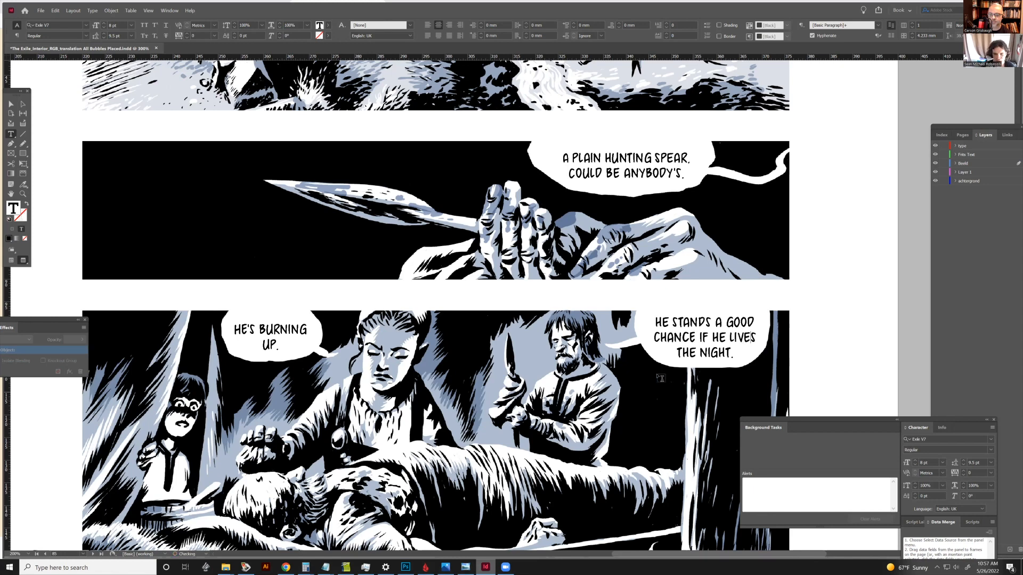
pyautogui.click(672, 356)
pyautogui.write('THROUGH')
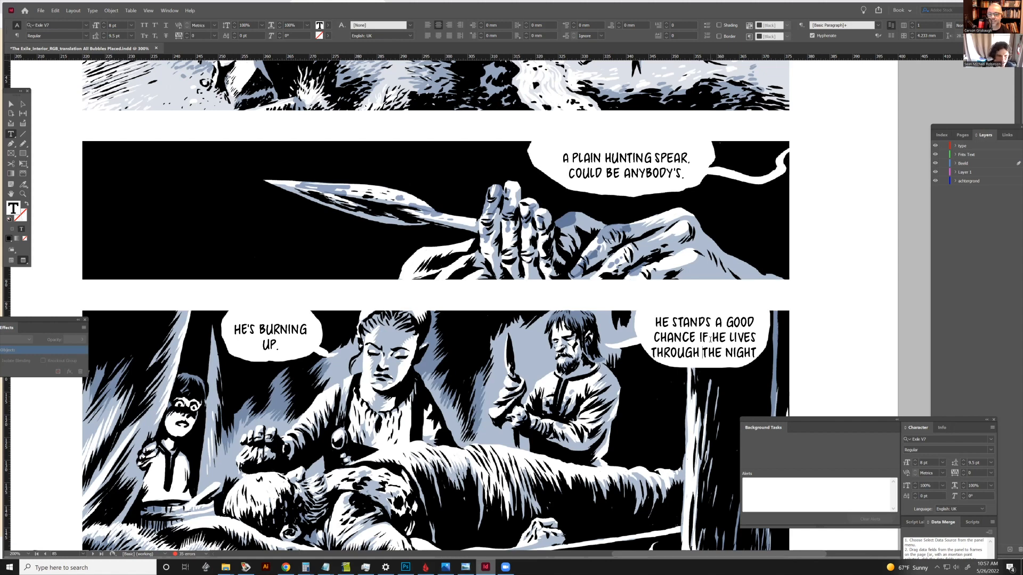
pyautogui.press('Escape')
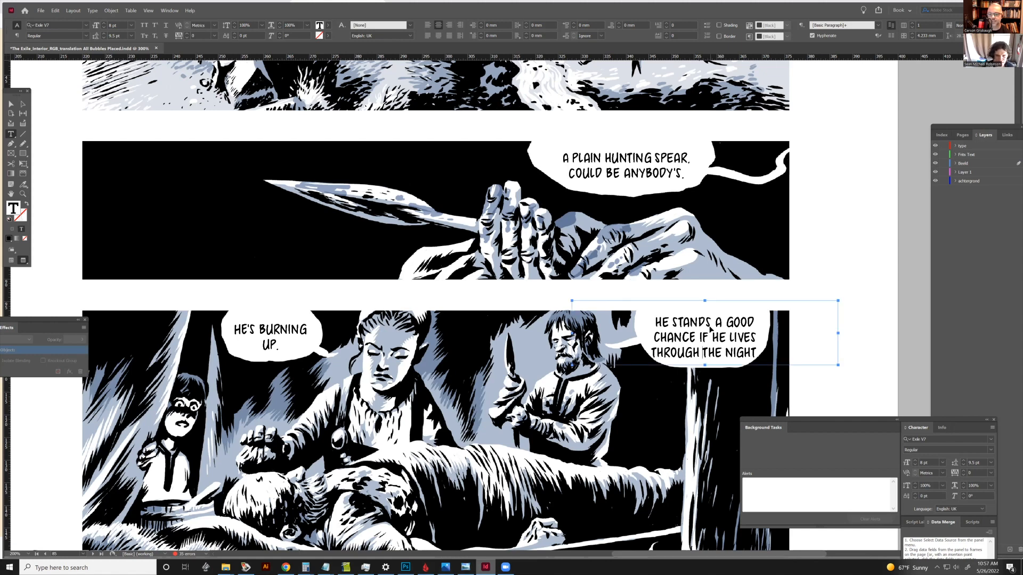
pyautogui.hotkey('ctrl', 'z')
pyautogui.click(753, 349)
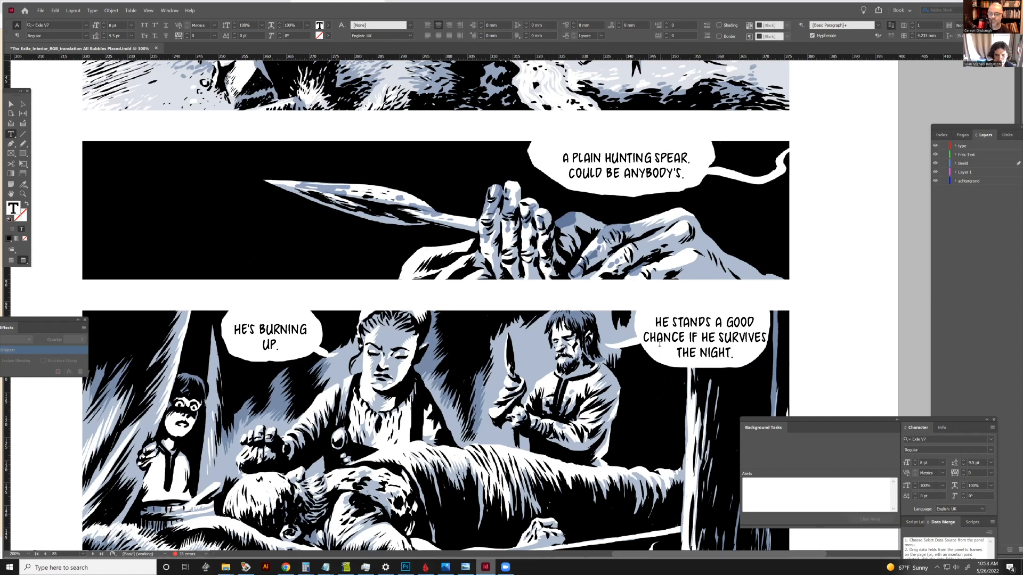
# Step: On page 87, nudge the "SHALL I FORGET YOUR REMARK" text frame down about 1 mm and slightly left in its balloon
pyautogui.scroll(-1, 660, 342)
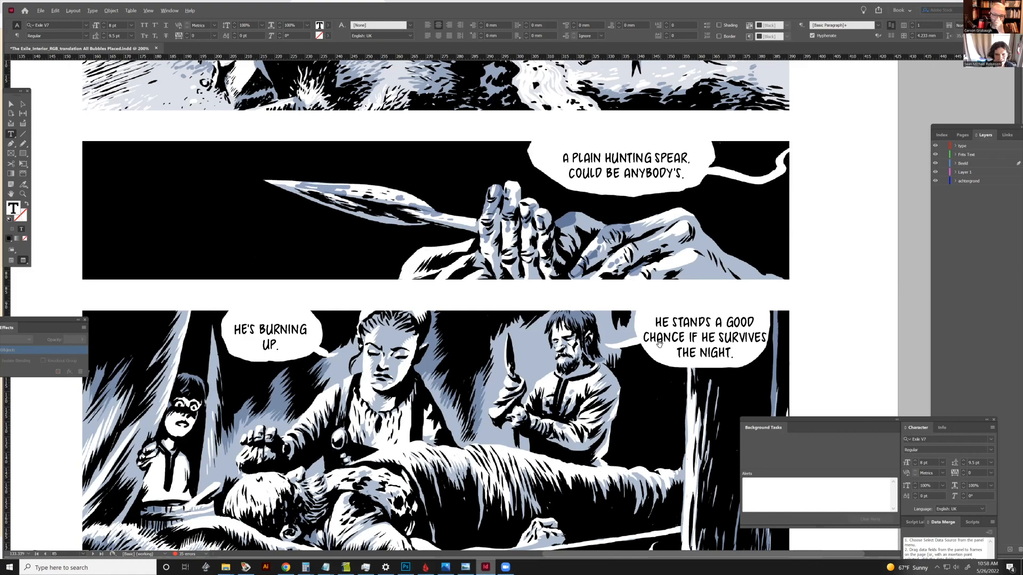
pyautogui.scroll(-3, 659, 342)
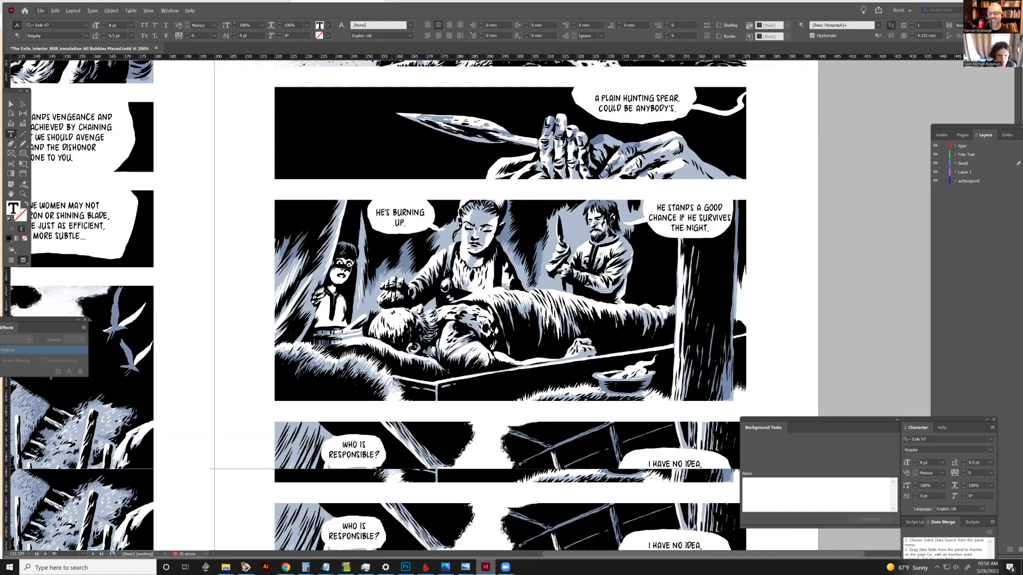
pyautogui.scroll(-8, 397, 381)
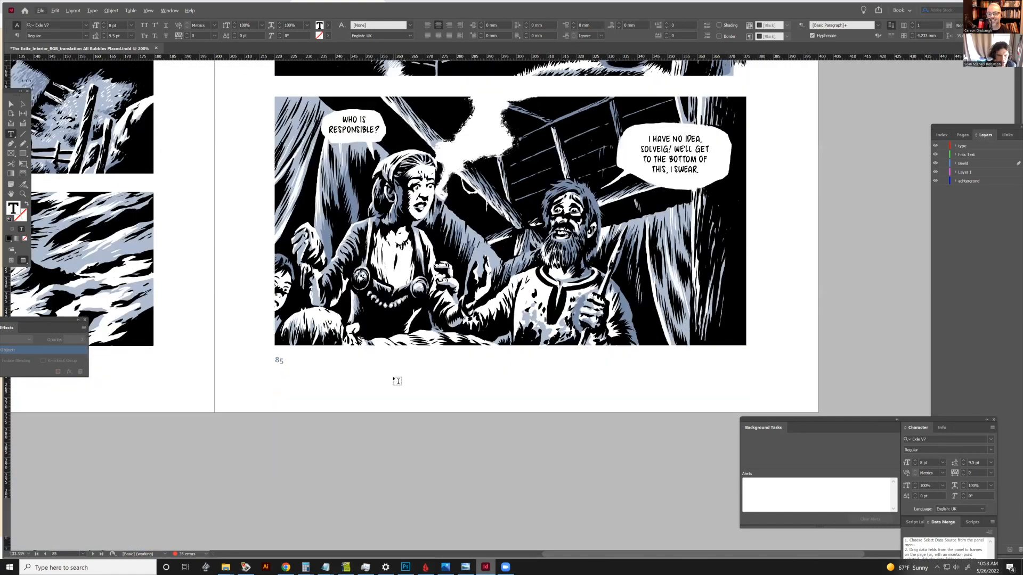
pyautogui.scroll(-11, 397, 381)
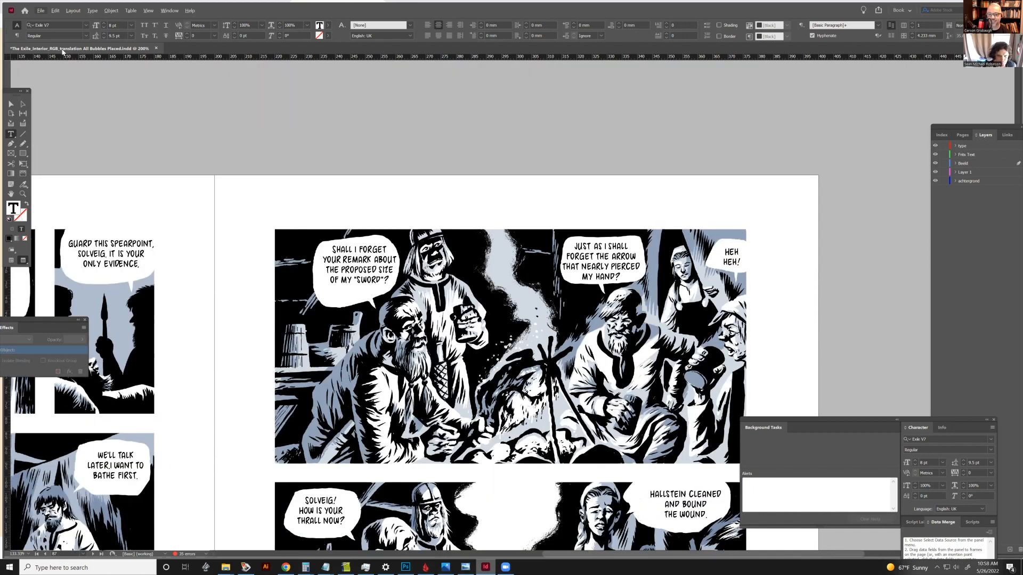
pyautogui.click(11, 104)
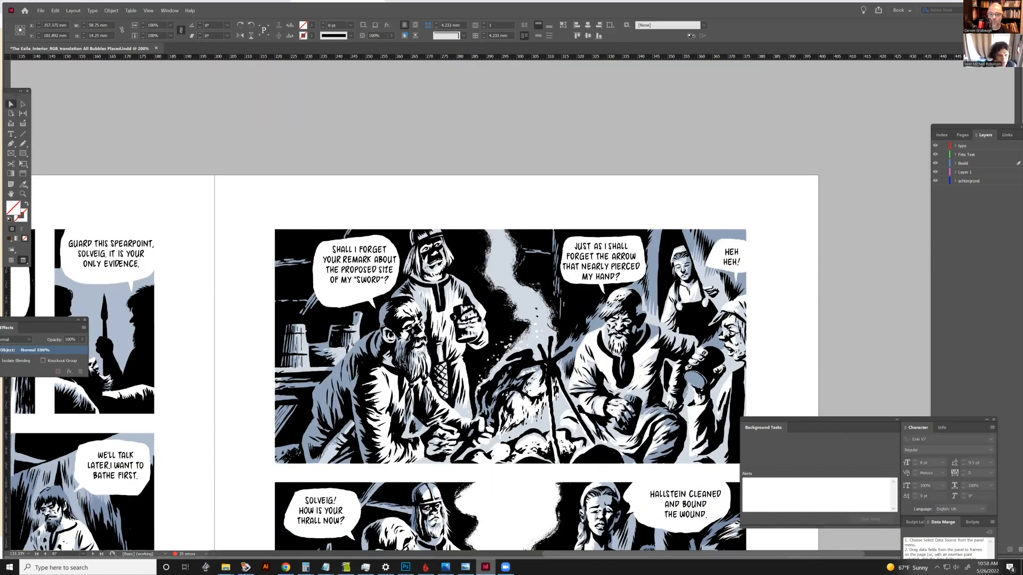
pyautogui.click(363, 289)
pyautogui.press('Left')
pyautogui.press('Down')
pyautogui.press('Left')
pyautogui.press('Down')
pyautogui.press('Left')
pyautogui.press('Down')
pyautogui.press('Down')
pyautogui.press('Left')
pyautogui.press('Down')
pyautogui.press('Left')
pyautogui.press('Down')
pyautogui.press('Left')
pyautogui.press('Up')
pyautogui.press('Up')
# Step: Nudge the "JUST AS I SHALL FORGET THE ARROW" text frame up about 0.5 mm and right about 0.5 mm, and deselect it
pyautogui.click(619, 275)
pyautogui.press('Up')
pyautogui.press('Up')
pyautogui.press('Right')
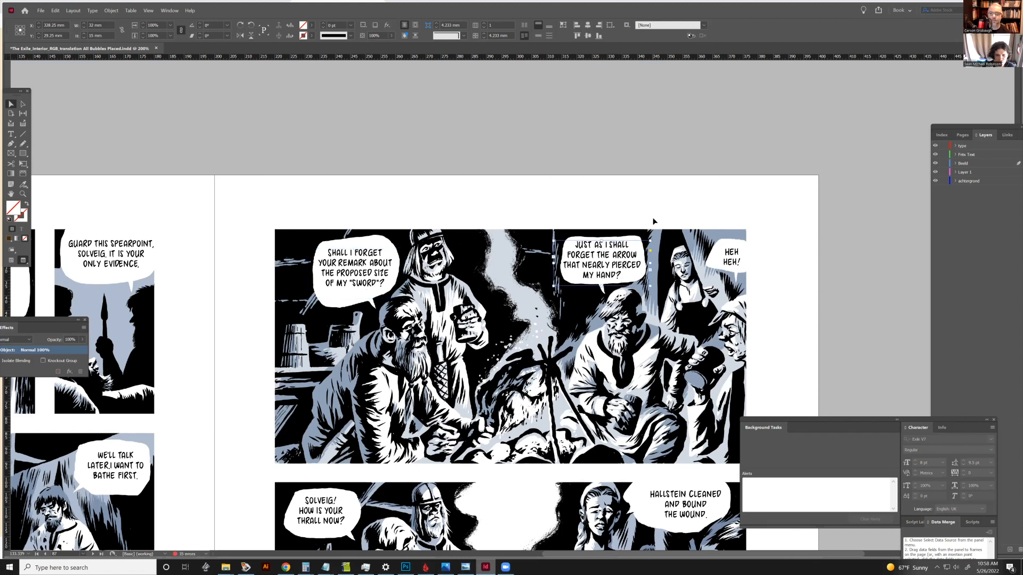
pyautogui.press('Right')
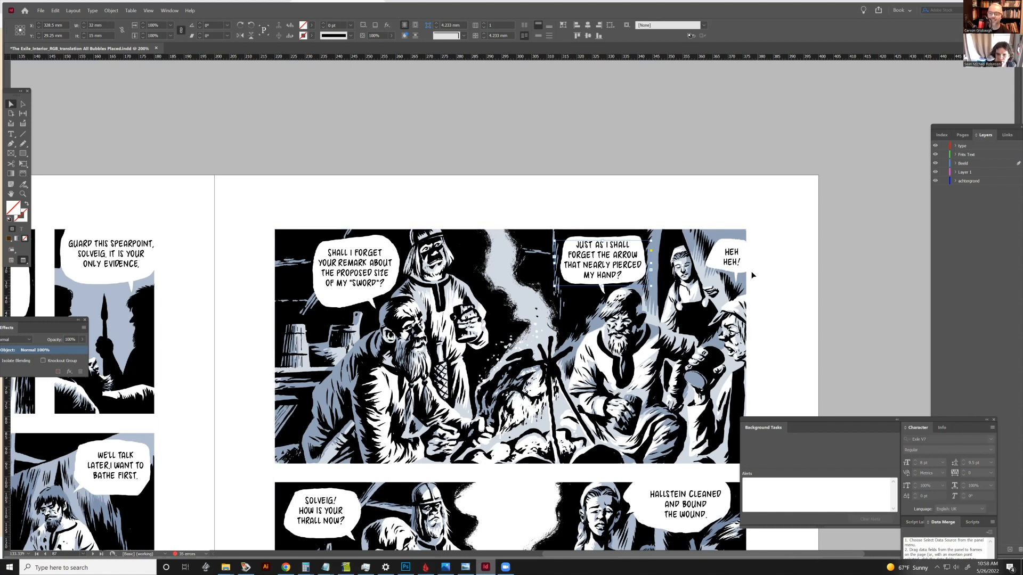
pyautogui.click(738, 264)
pyautogui.click(784, 141)
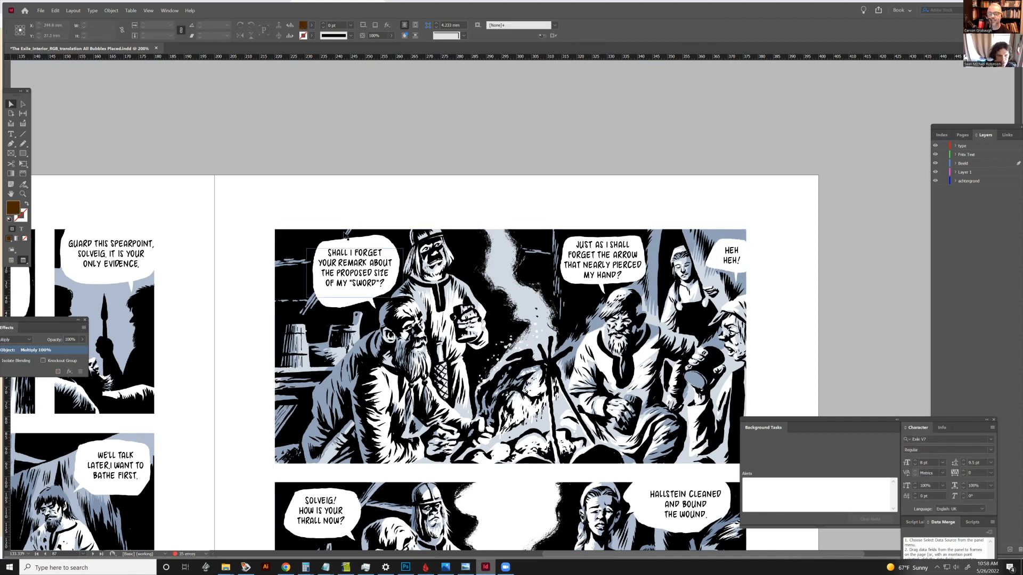
# Step: Rebreak the "SHALL I FORGET" balloon text into five lines: "SHALL I FORGET / YOUR REMARK / ABOUT THE / PROPOSED SIZE / OF MY "SWORD"?"
pyautogui.click(16, 135)
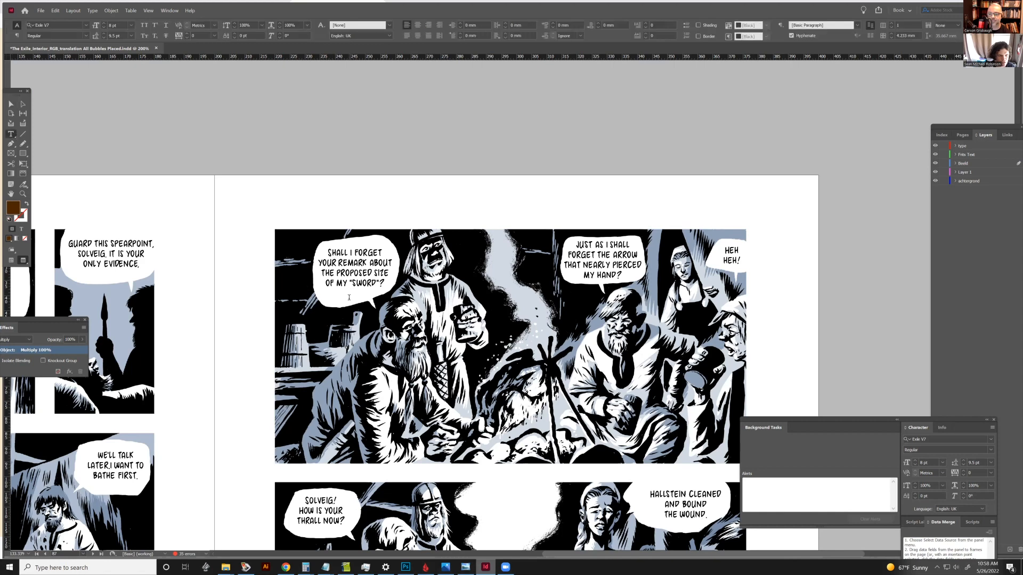
pyautogui.click(337, 284)
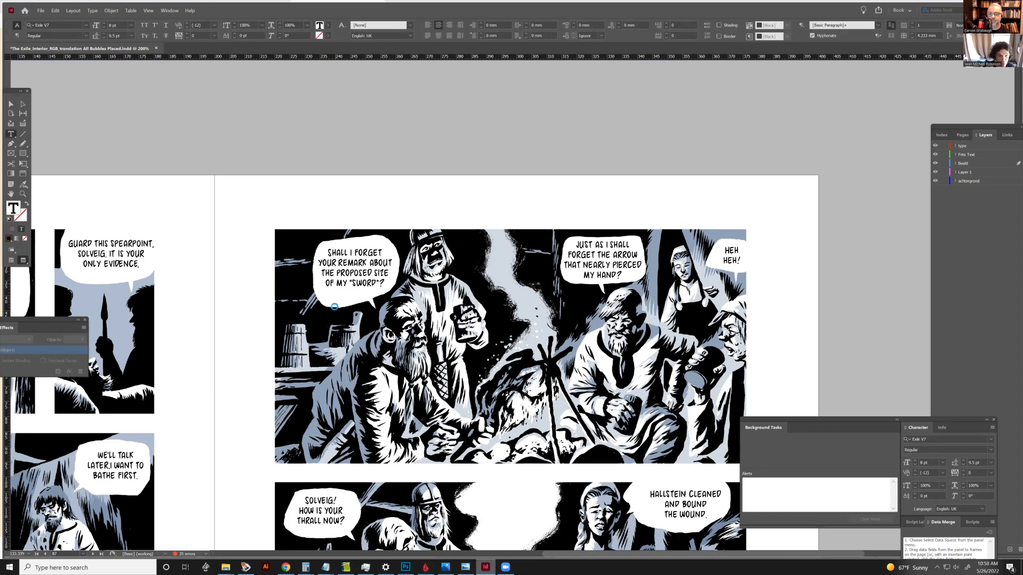
pyautogui.press('Return')
pyautogui.hotkey('ctrl', '=')
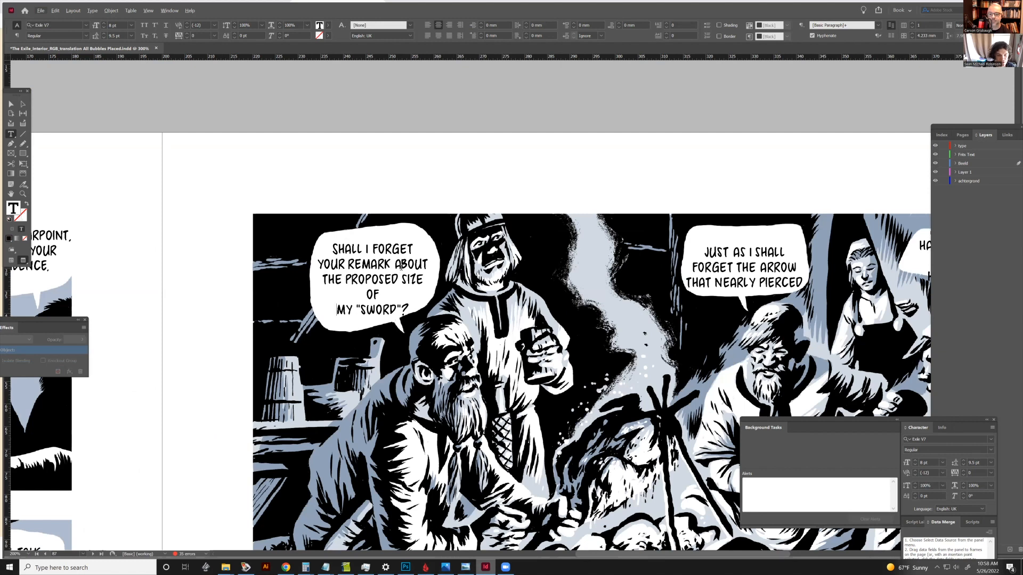
pyautogui.click(394, 265)
pyautogui.press('Return')
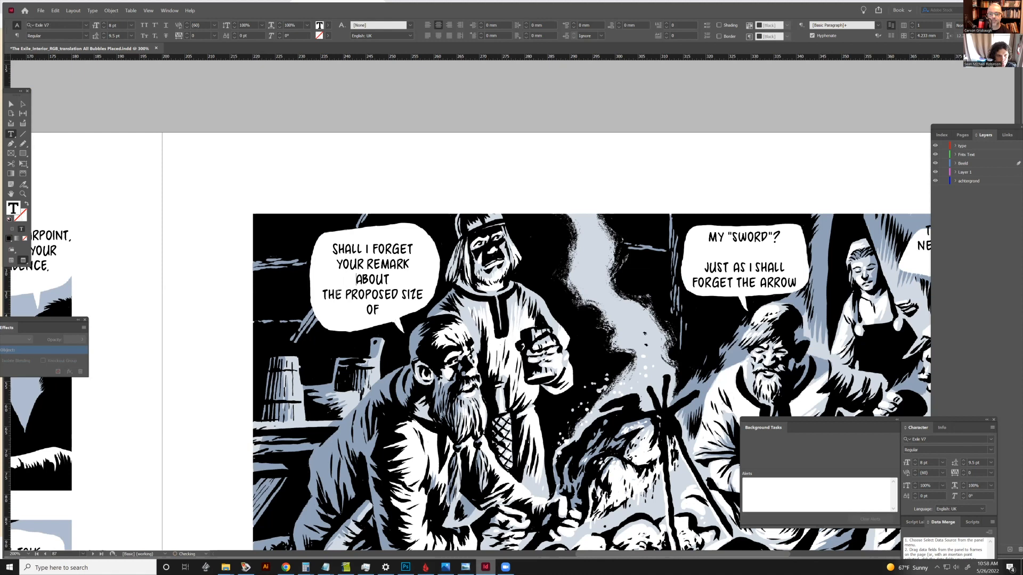
pyautogui.click(323, 295)
pyautogui.press('BackSpace')
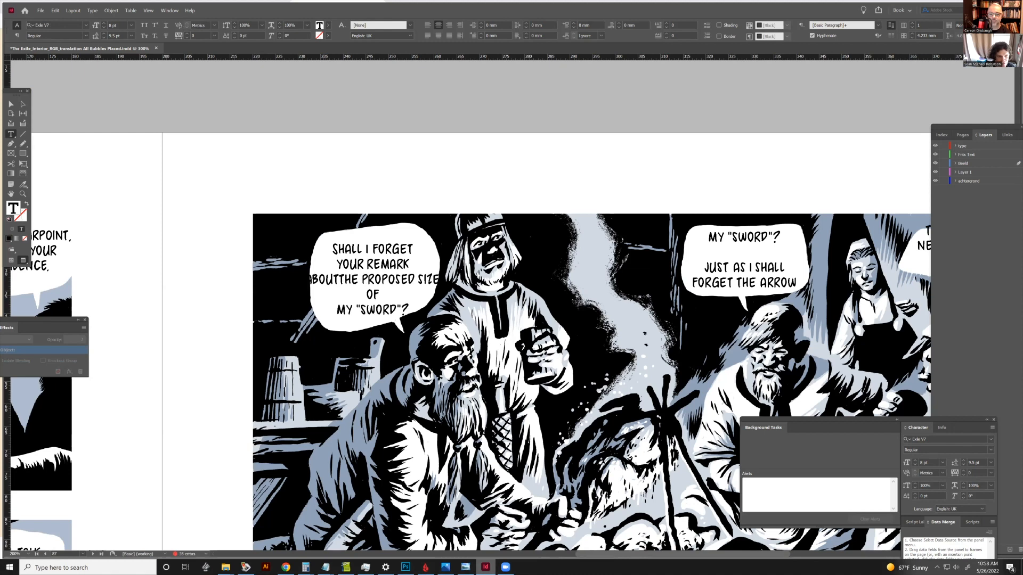
pyautogui.click(363, 278)
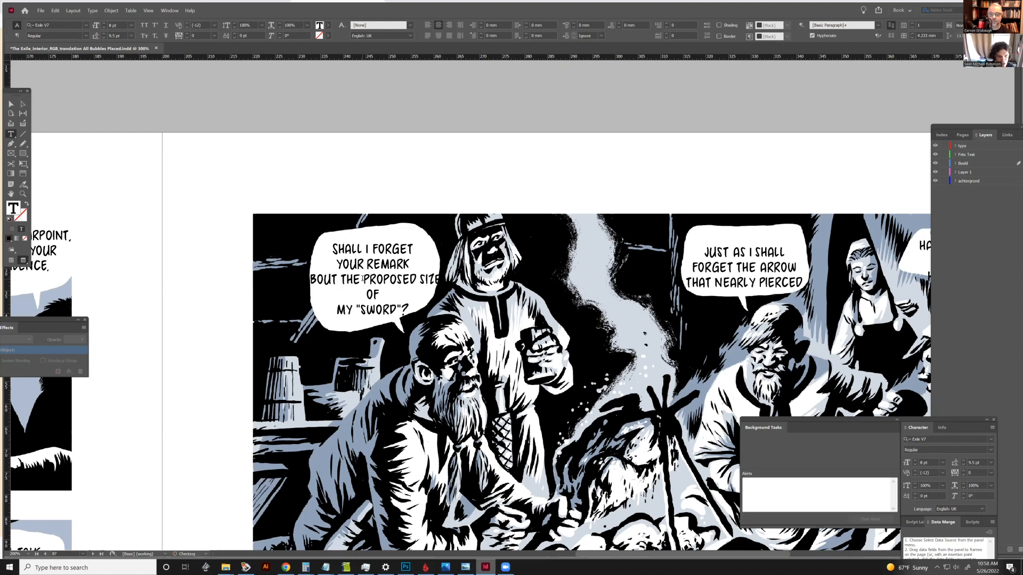
pyautogui.press('Return')
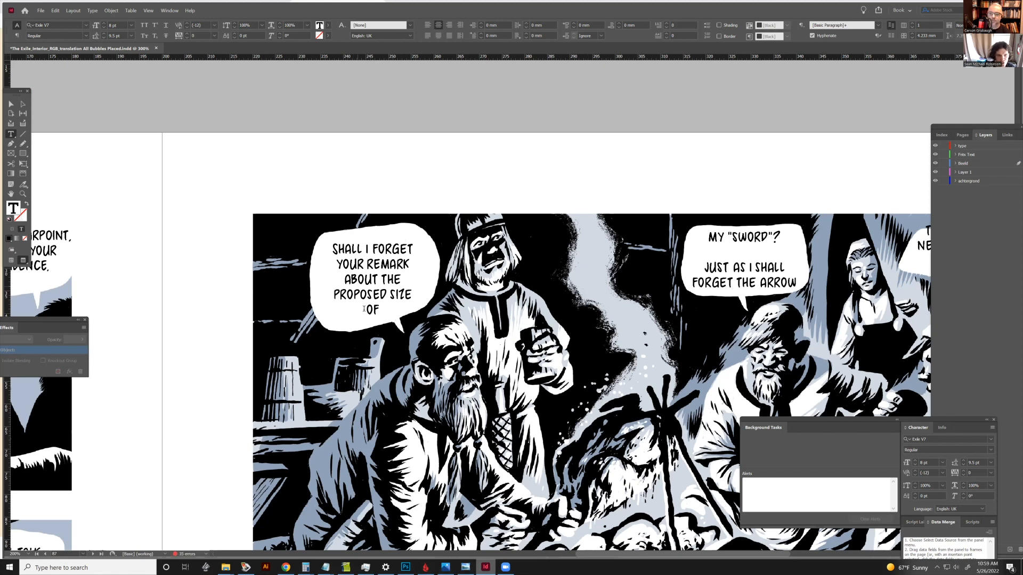
pyautogui.click(707, 237)
pyautogui.press('BackSpace')
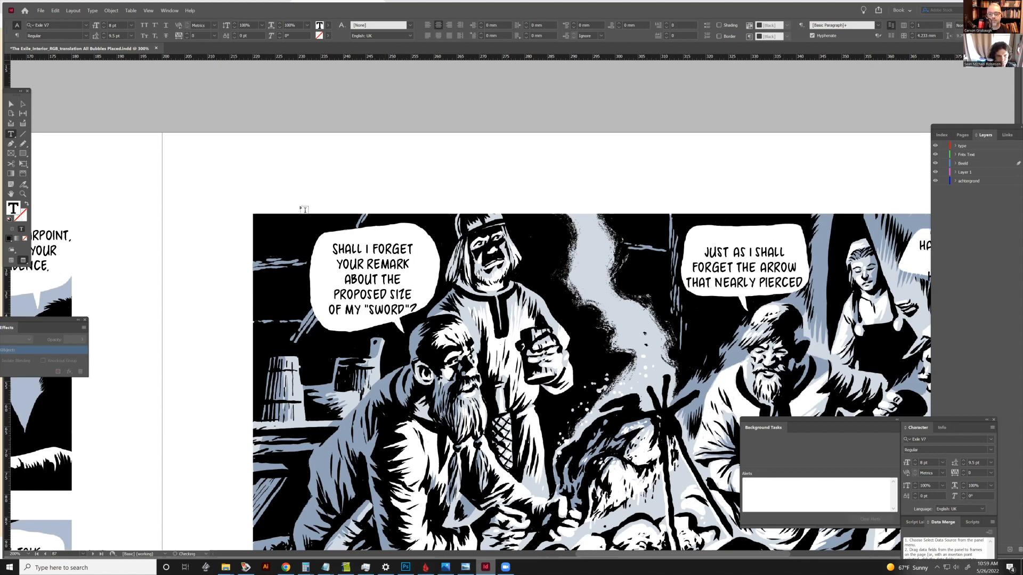
# Step: Nudge the five-line "SHALL I FORGET" text frame up about 1 mm and left about 0.5 mm within its balloon
pyautogui.click(11, 103)
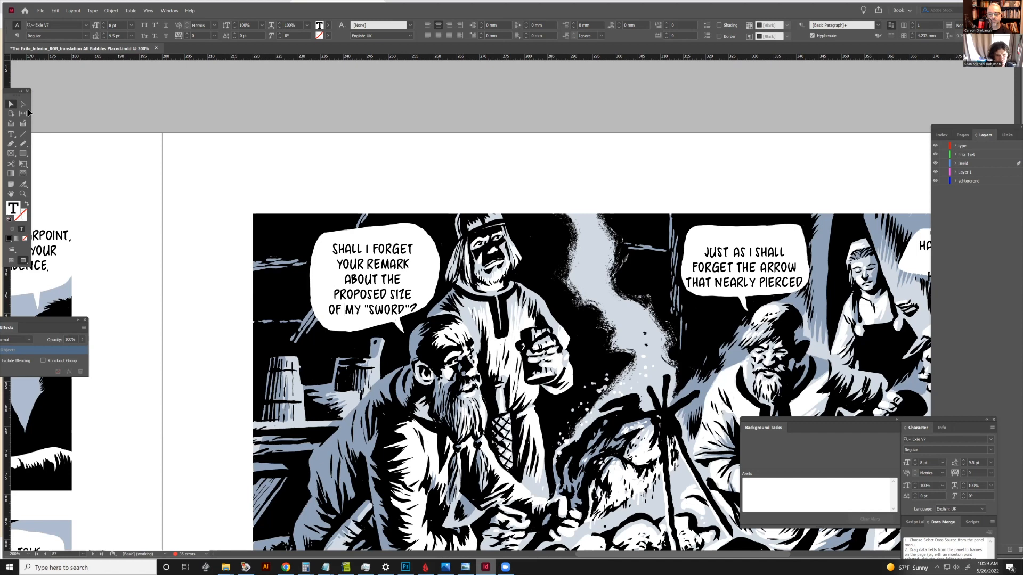
pyautogui.press('Up')
pyautogui.press('Up')
pyautogui.press('Up')
pyautogui.press('Up')
pyautogui.press('Left')
pyautogui.press('Left')
pyautogui.press('Left')
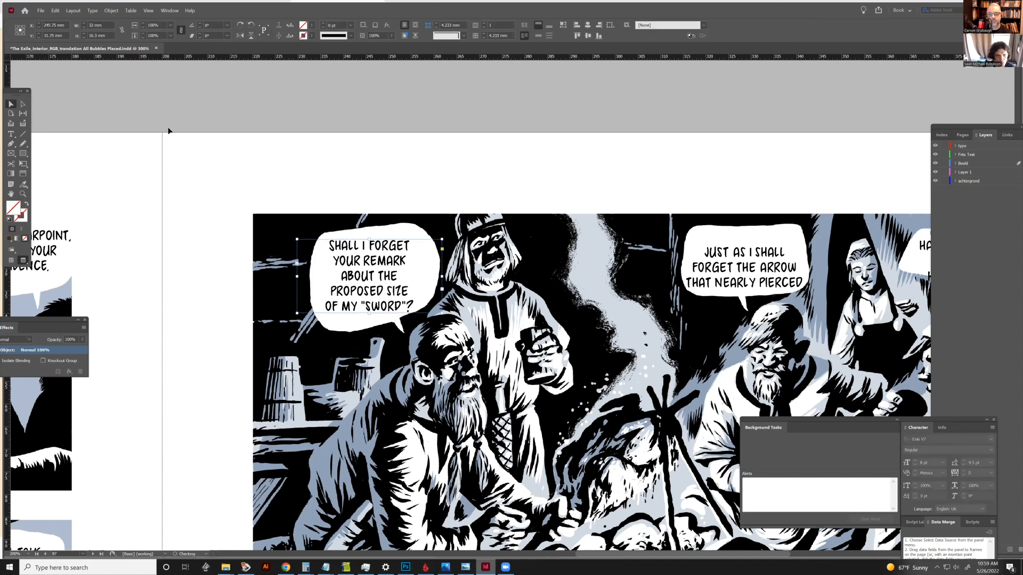
pyautogui.press('Right')
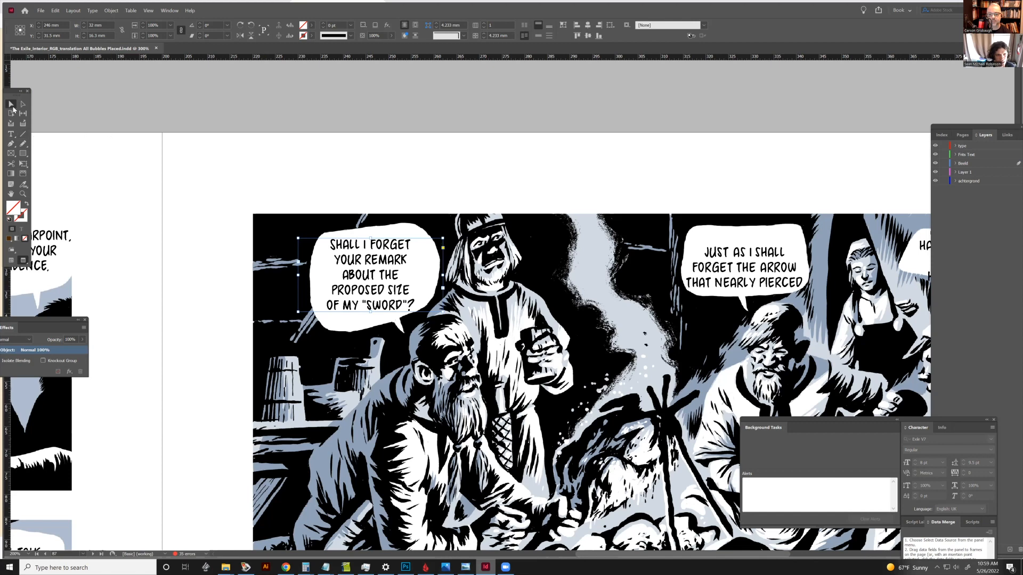
# Step: Rebreak the "SHALL I FORGET" balloon text into four lines ending "ABOUT THE PROPOSED / SIZE OF MY "SWORD"?"
pyautogui.click(11, 133)
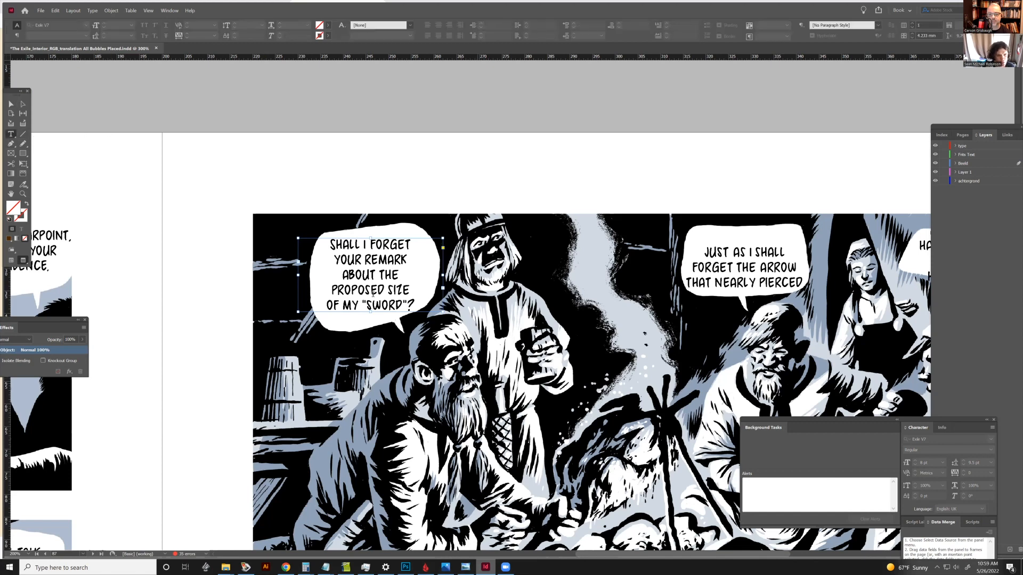
pyautogui.click(332, 290)
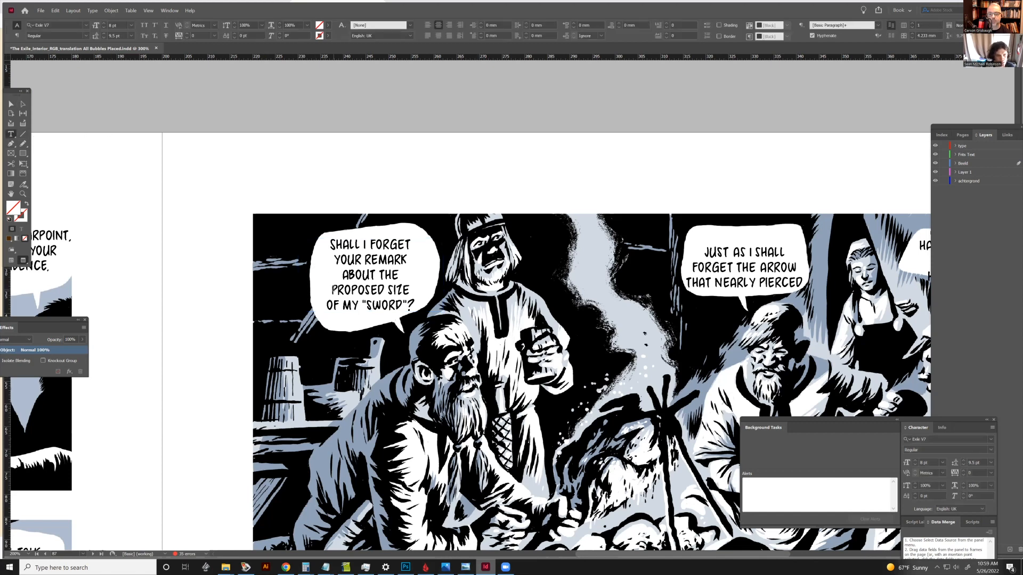
pyautogui.press('BackSpace')
pyautogui.click(420, 275)
pyautogui.press('Return')
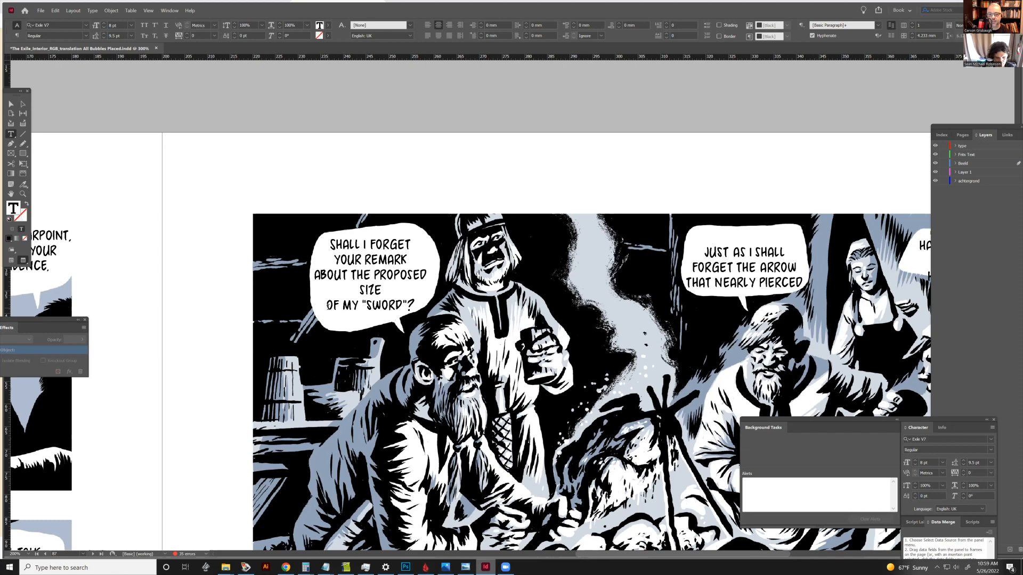
pyautogui.press('BackSpace')
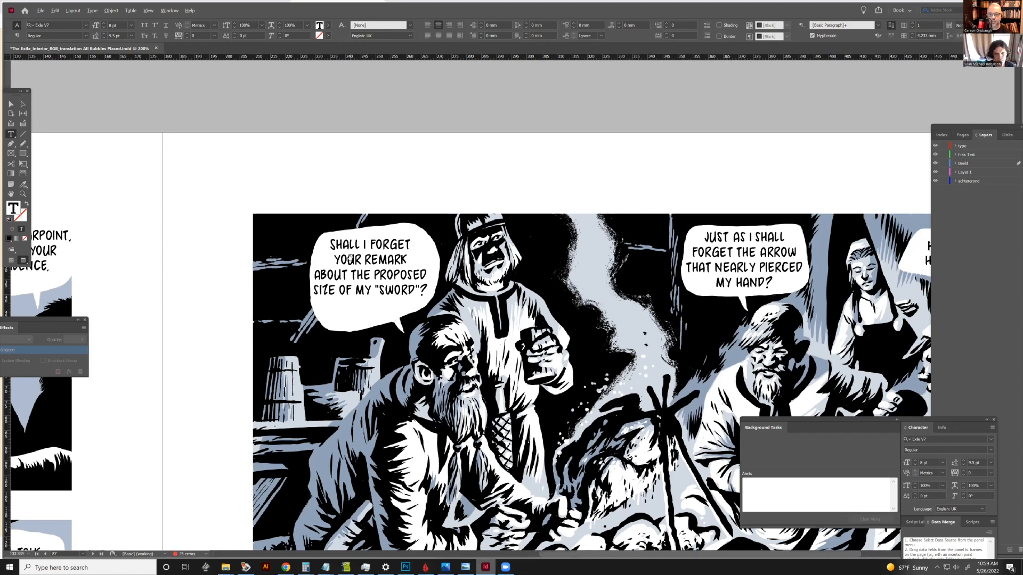
pyautogui.scroll(-1, 350, 260)
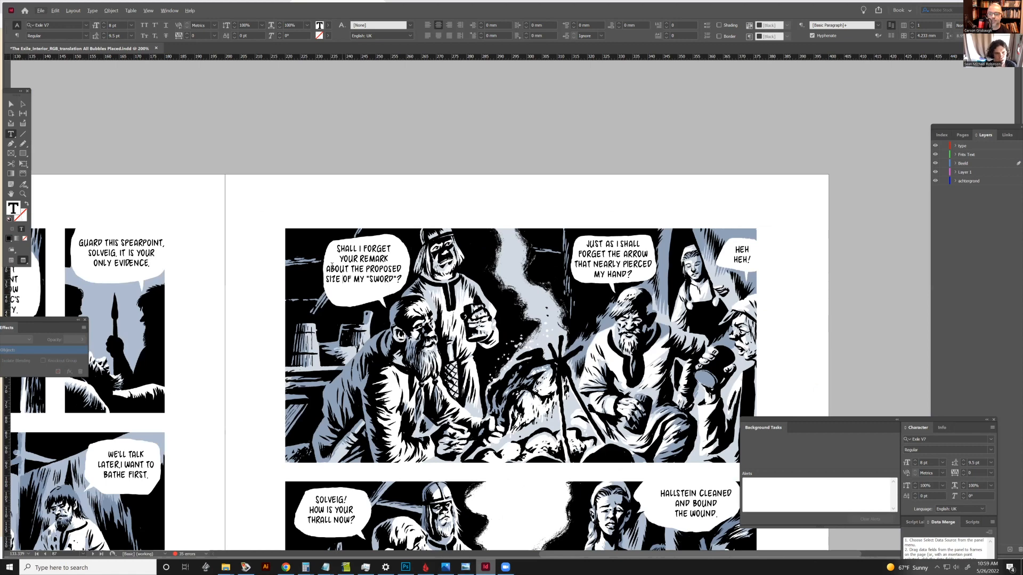
pyautogui.scroll(1, 332, 265)
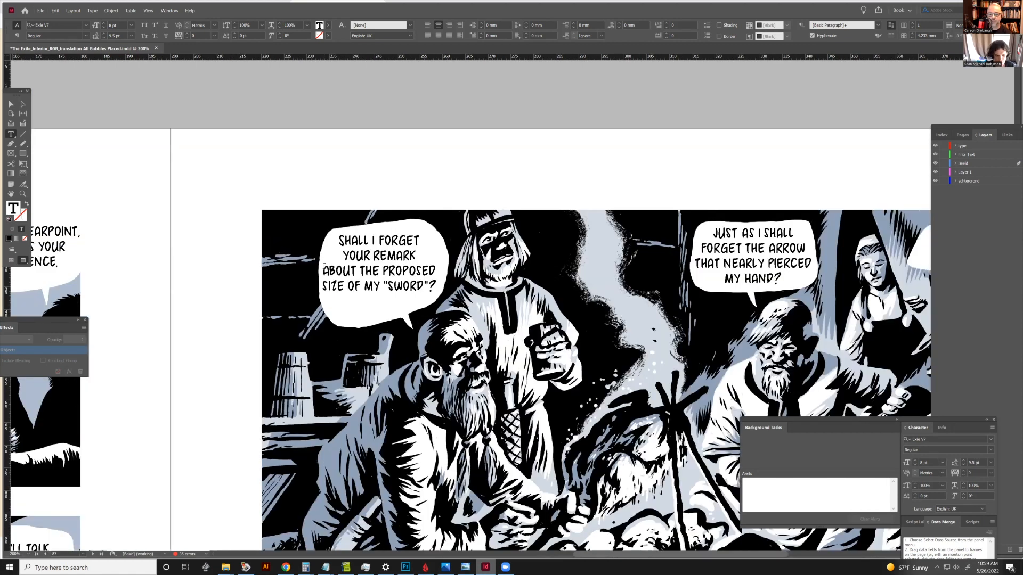
# Step: Rebreak the "SHALL I FORGET" text as "SHALL I FORGET / YOUR REMARK ABOUT / THE PROPOSED SIZE / OF MY "SWORD"?"
pyautogui.click(324, 266)
pyautogui.press('BackSpace')
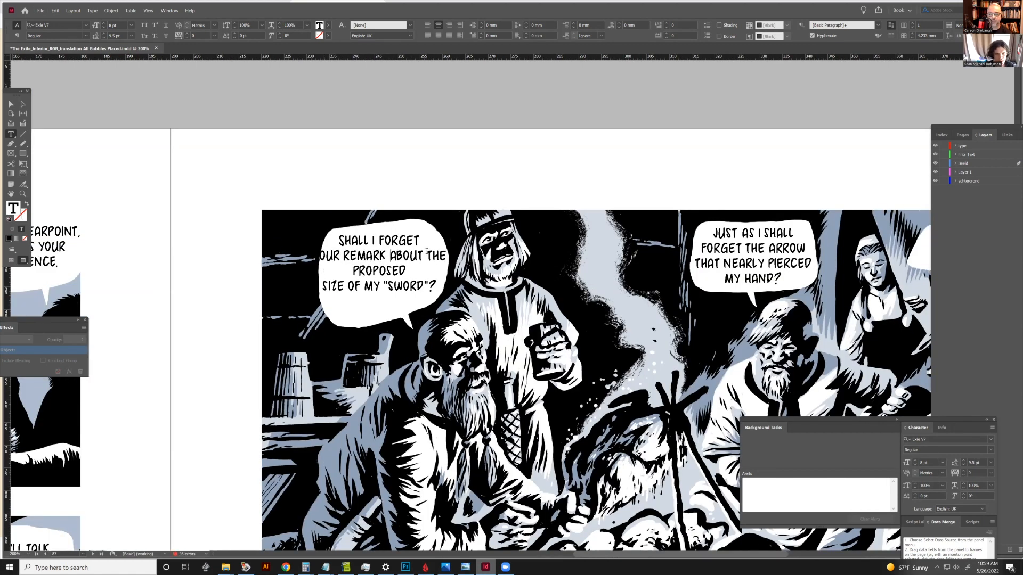
pyautogui.click(426, 255)
pyautogui.press('Return')
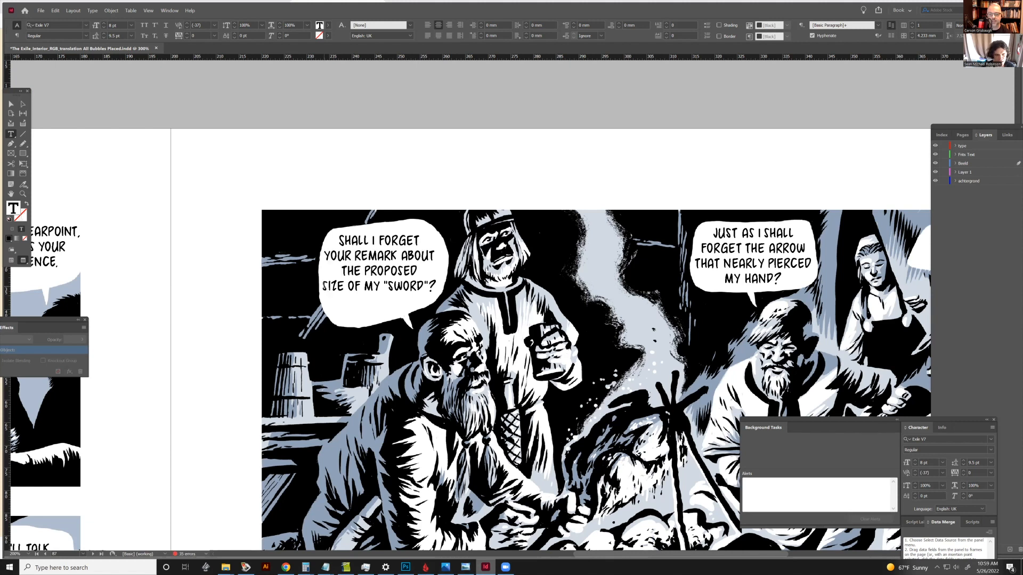
pyautogui.click(323, 287)
pyautogui.press('BackSpace')
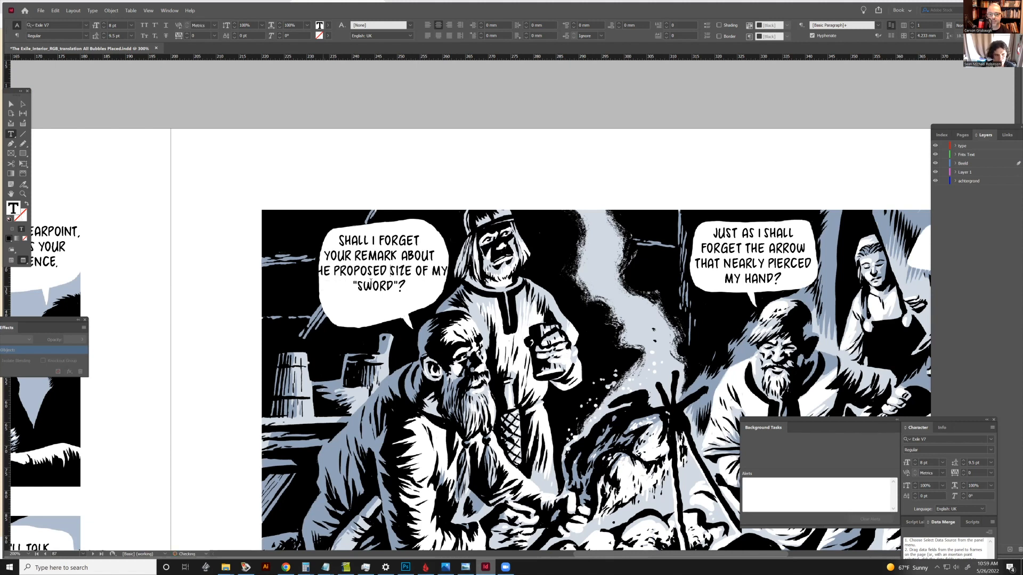
pyautogui.click(415, 270)
pyautogui.press('Return')
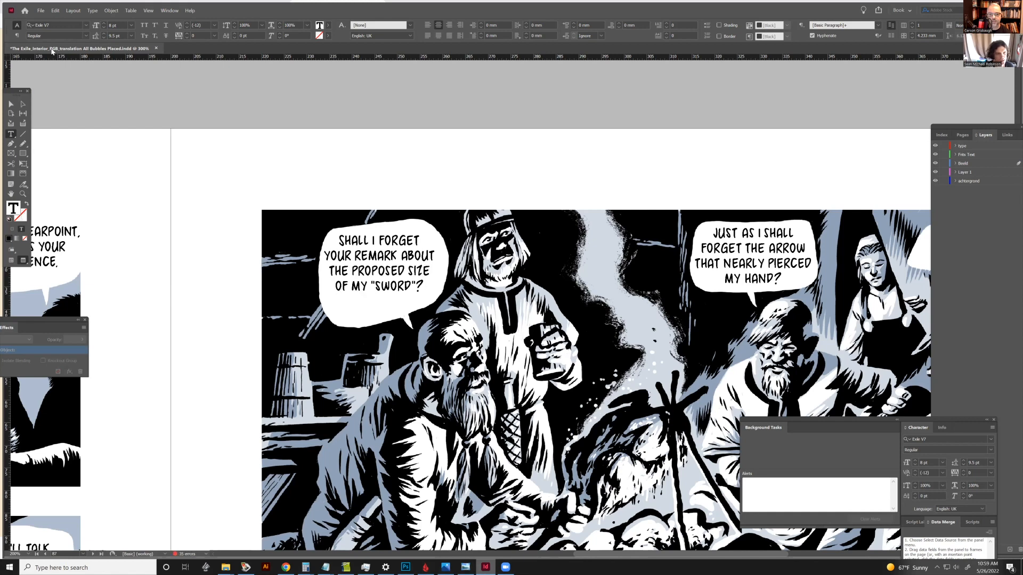
# Step: Nudge the four-line "SHALL I FORGET" text frame down about 1.5 mm and right about 0.5 mm, and deselect it
pyautogui.click(10, 102)
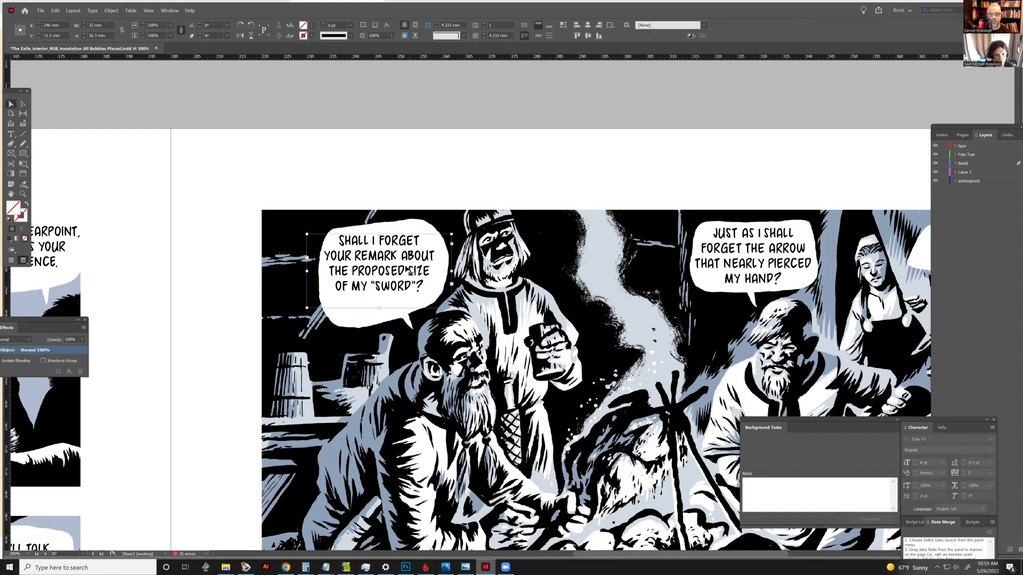
pyautogui.press('Down')
pyautogui.press('Down')
pyautogui.press('Down')
pyautogui.press('Down')
pyautogui.press('Down')
pyautogui.press('Right')
pyautogui.press('Right')
pyautogui.press('Right')
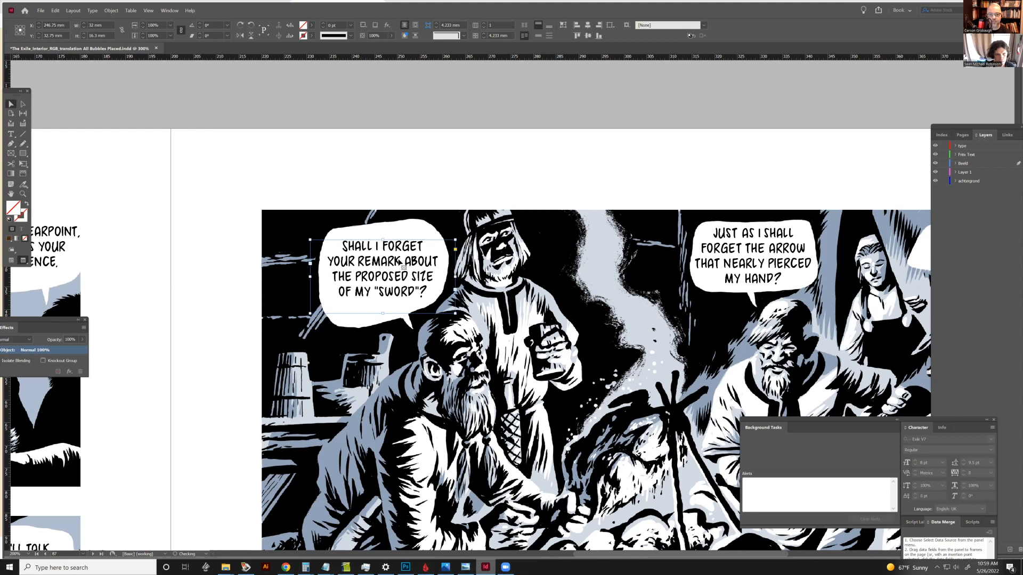
pyautogui.press('Left')
pyautogui.press('Down')
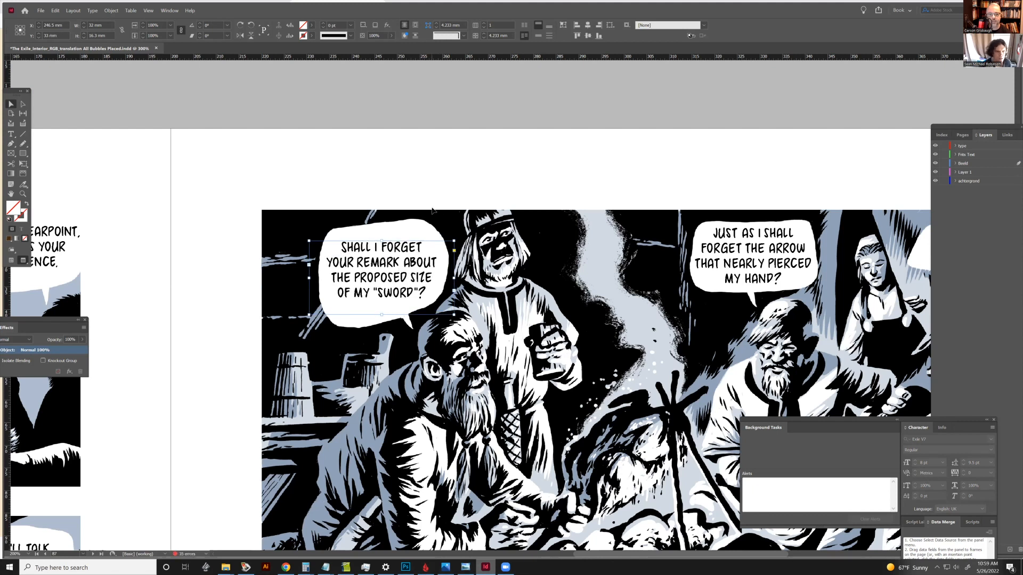
pyautogui.click(361, 135)
# Step: Start a balloon path above the first panel with the Pen tool: a pointed tail about 20 mm long, undoing the oversized curve after it
pyautogui.press('p')
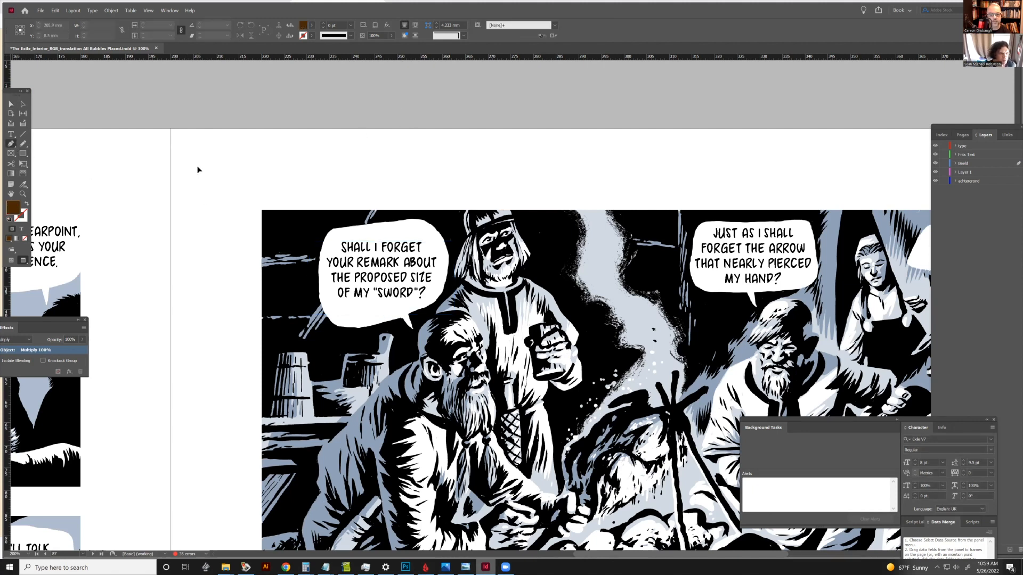
pyautogui.click(197, 167)
pyautogui.click(289, 183)
pyautogui.click(198, 178)
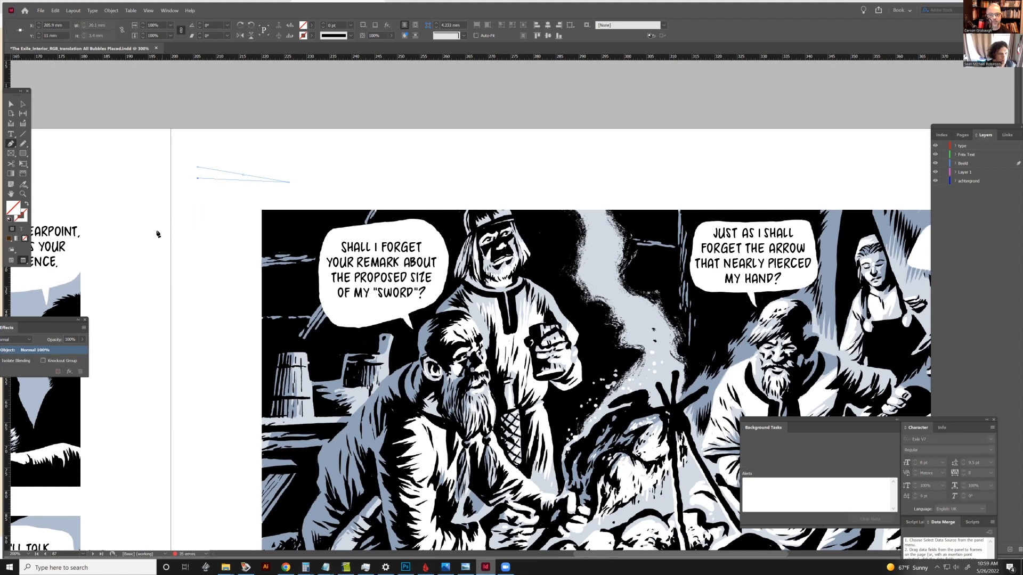
pyautogui.moveTo(96, 193); pyautogui.dragTo(130, 153)
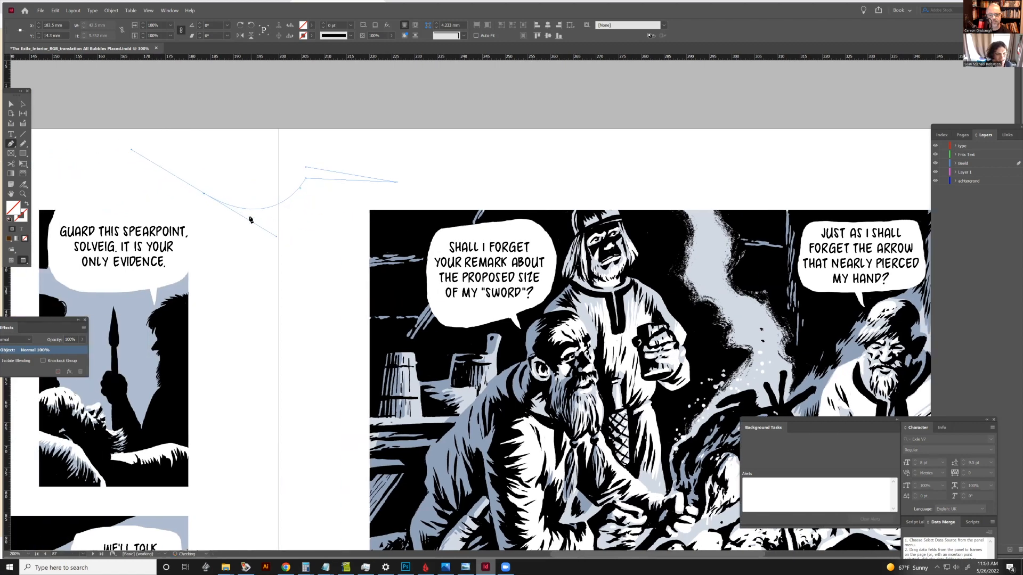
pyautogui.hotkey('ctrl', 'z')
# Step: Add a rounded balloon body to the tail path, close it into a shape about 37 mm wide and 13 mm high, and deselect it
pyautogui.moveTo(264, 213); pyautogui.dragTo(222, 214)
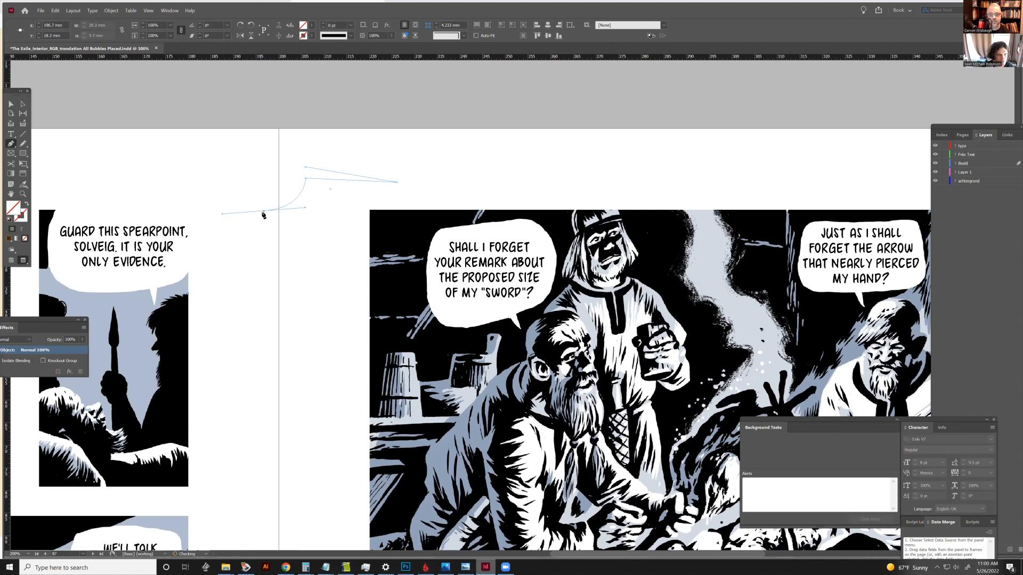
pyautogui.click(263, 211)
pyautogui.moveTo(230, 182); pyautogui.dragTo(226, 155)
pyautogui.click(229, 183)
pyautogui.moveTo(265, 154); pyautogui.dragTo(303, 155)
pyautogui.click(265, 154)
pyautogui.click(305, 169)
pyautogui.moveTo(302, 154); pyautogui.dragTo(291, 152)
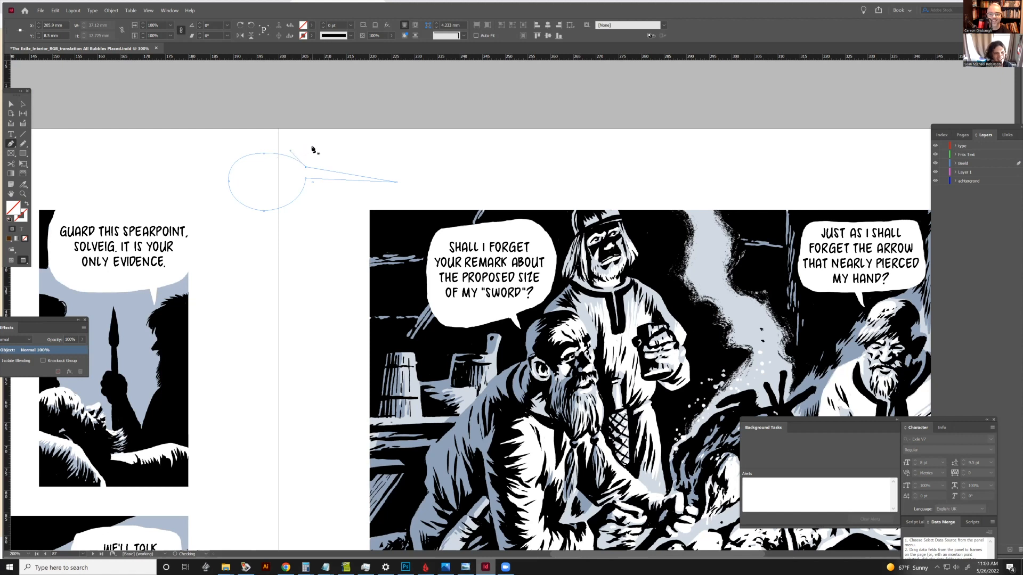
pyautogui.click(11, 104)
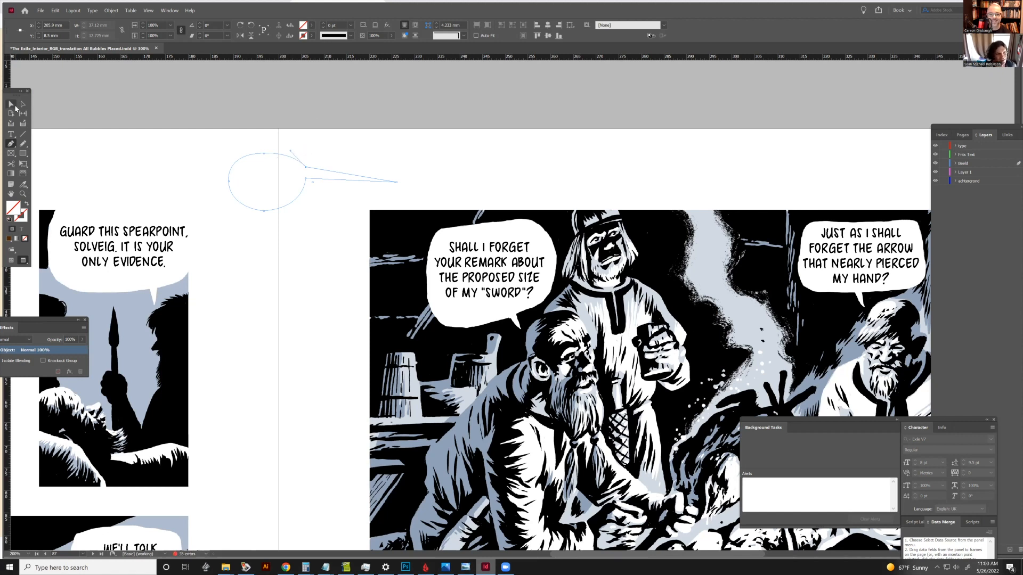
pyautogui.click(335, 197)
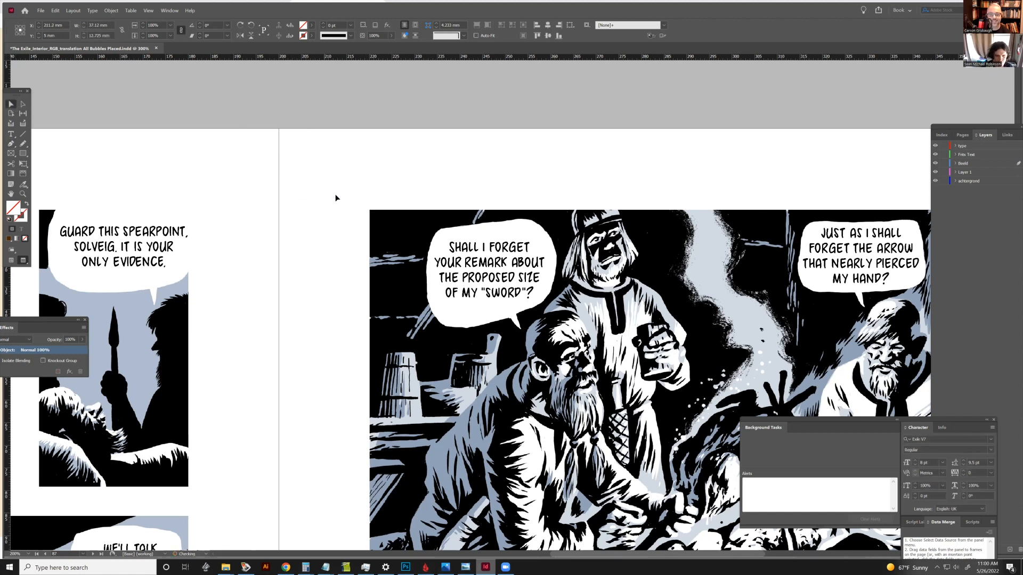
# Step: In the second-row panel, nudge the "SOLVEIG! HOW IS YOUR THRALL NOW?" text frame right about 1 mm and slightly down
pyautogui.click(447, 255)
pyautogui.hotkey('ctrl', '-')
pyautogui.hotkey('ctrl', '-')
pyautogui.scroll(1, 747, 298)
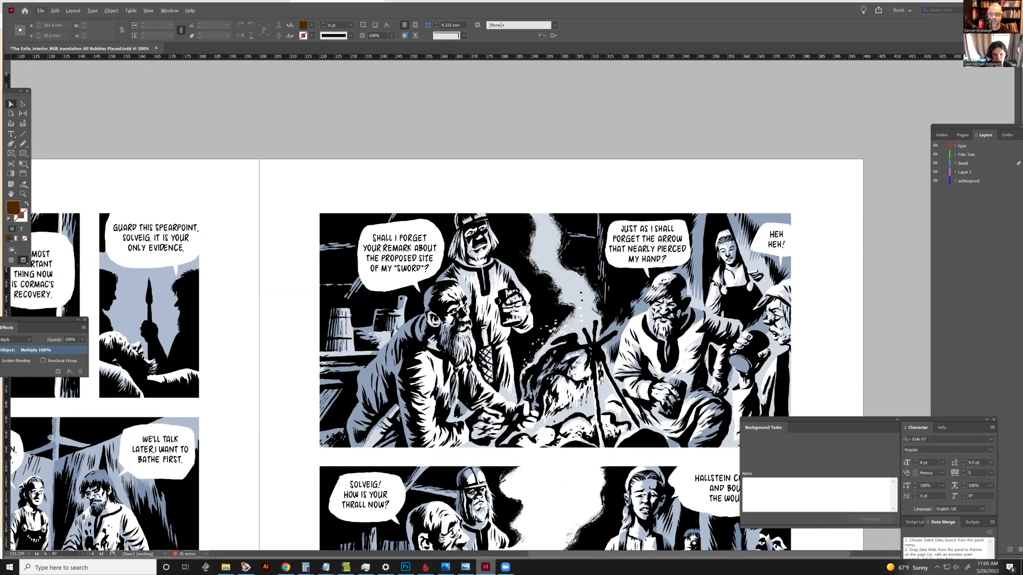
pyautogui.scroll(-1, 615, 296)
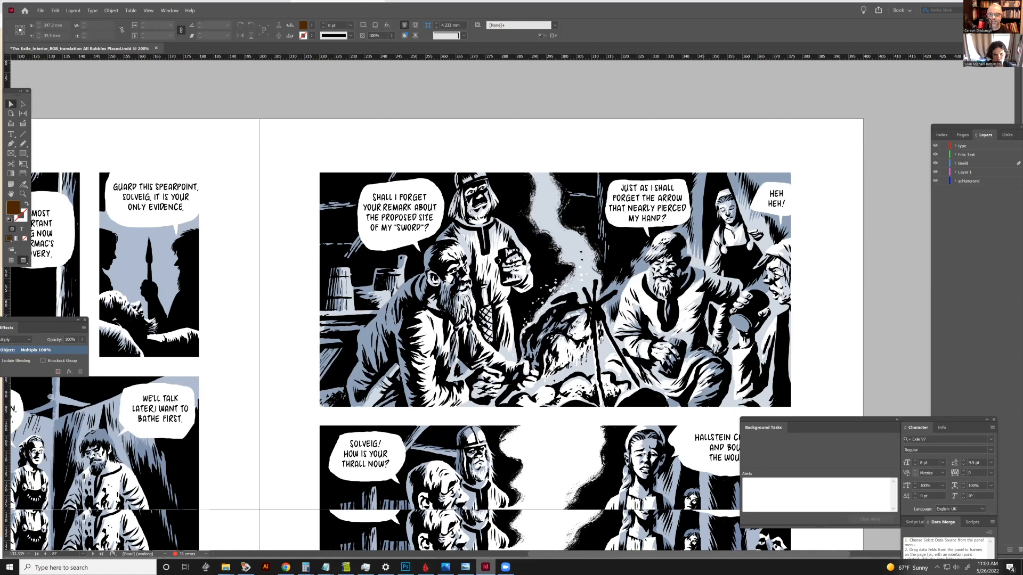
pyautogui.scroll(-2, 462, 308)
pyautogui.scroll(-3, 554, 277)
pyautogui.click(384, 221)
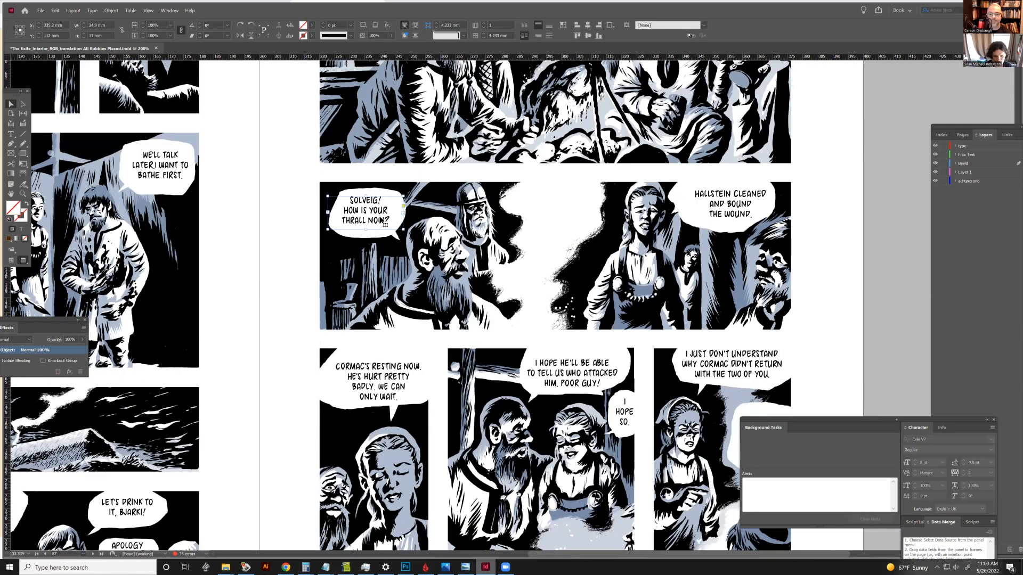
pyautogui.moveTo(383, 222); pyautogui.dragTo(381, 217)
pyautogui.press('Down')
pyautogui.press('Right')
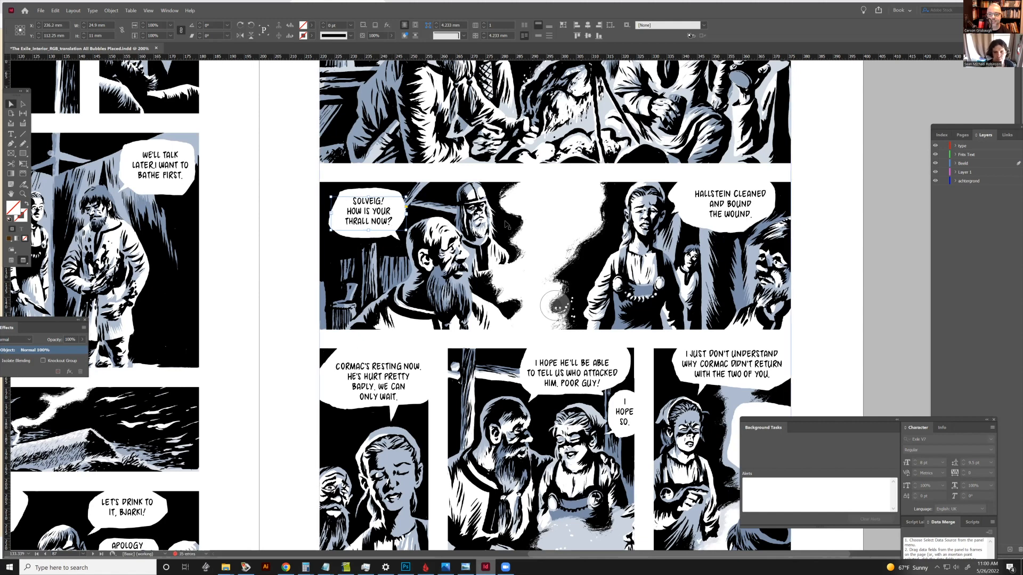
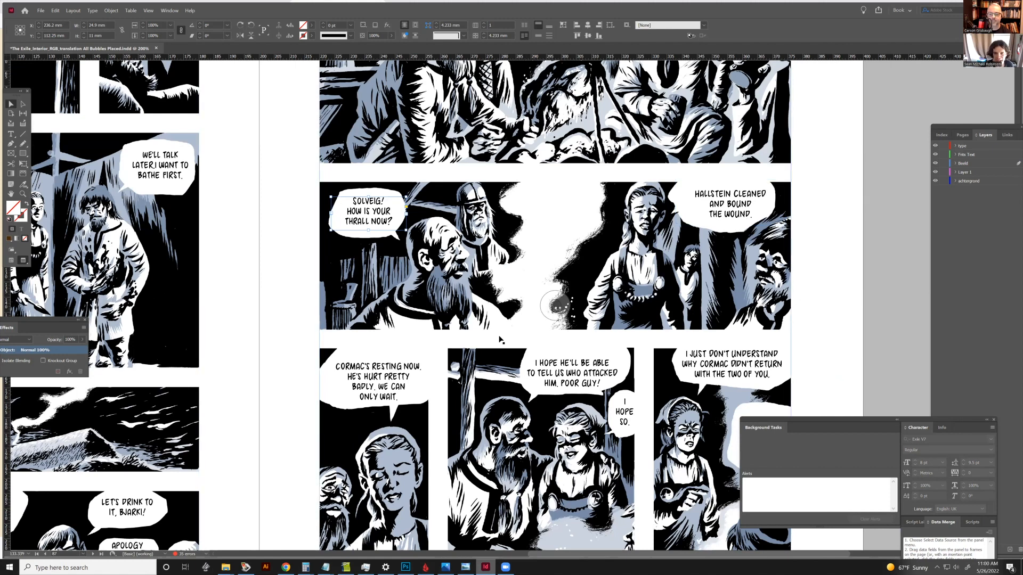
# Step: Nudge the "HALLSTEIN CLEANED AND BOUND THE WOUND" text frame left about 2 mm and down about 0.5 mm in its balloon
pyautogui.scroll(1, 503, 338)
pyautogui.click(728, 255)
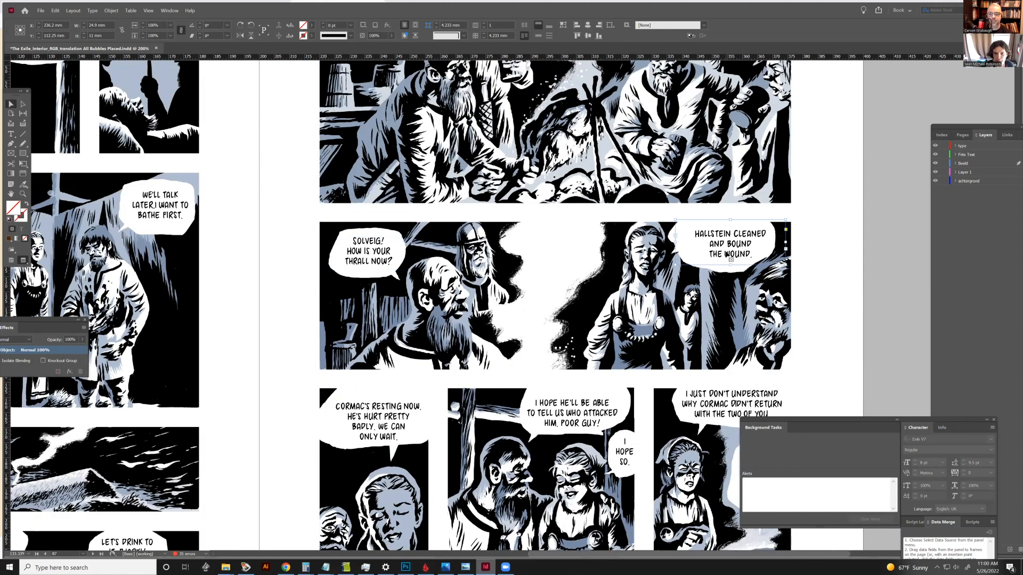
pyautogui.press('Left')
pyautogui.press('Left')
pyautogui.press('Left')
pyautogui.press('Left')
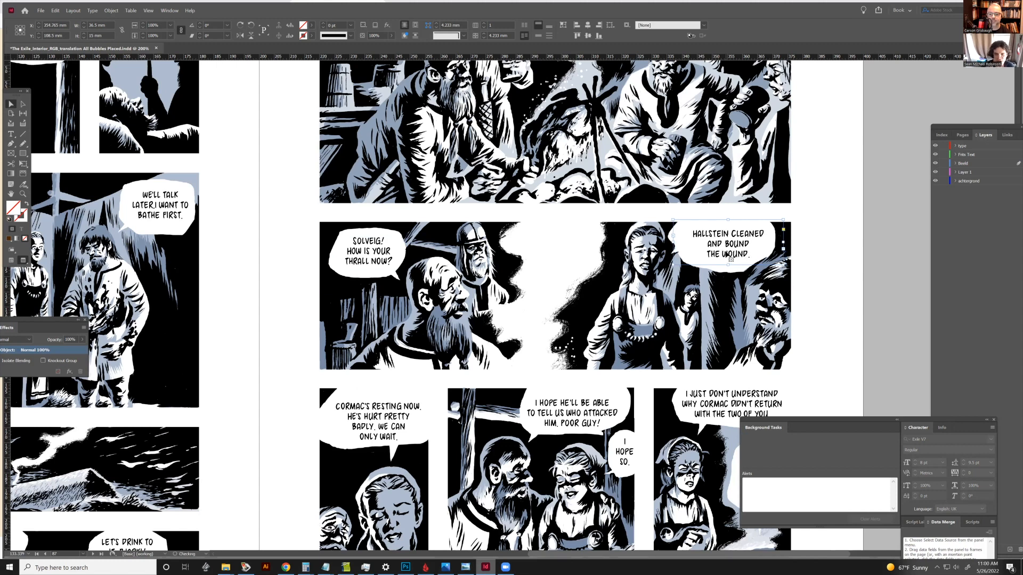
pyautogui.press('Down')
pyautogui.press('Left')
pyautogui.press('Down')
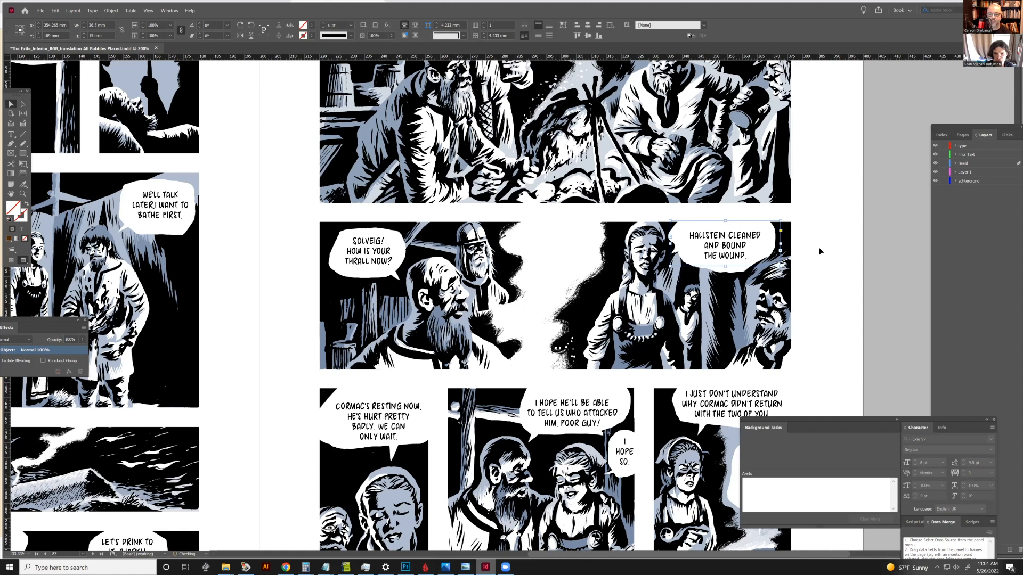
pyautogui.press('Left')
pyautogui.press('Left')
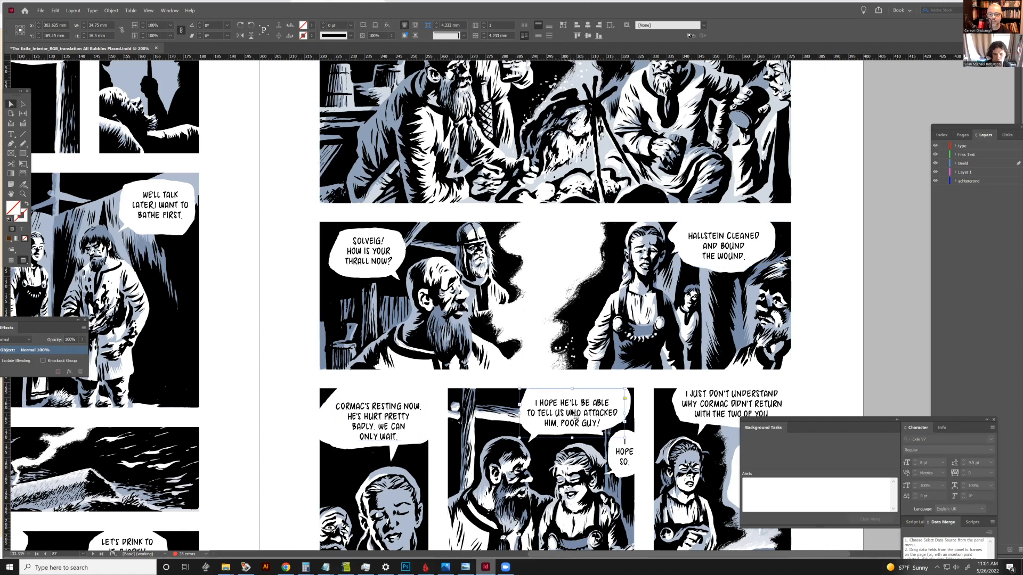
# Step: Move the "I HOPE HE'LL BE ABLE TO TELL US" text frame right about 1 mm and up about 1 mm
pyautogui.click(575, 414)
pyautogui.moveTo(572, 414); pyautogui.dragTo(574, 413)
pyautogui.press('Right')
pyautogui.press('Up')
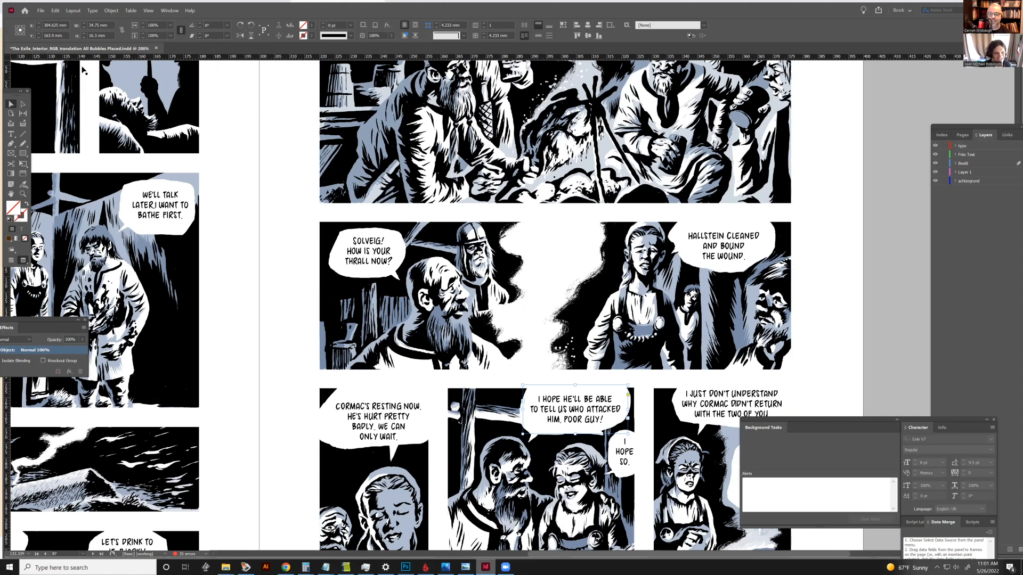
# Step: Rebreak the "CORMAC'S RESTING" balloon text as "CORMAC'S RESTING / NOW. HE'S HURT PRETTY / BADLY. WE CAN ONLY / WAIT."
pyautogui.click(11, 133)
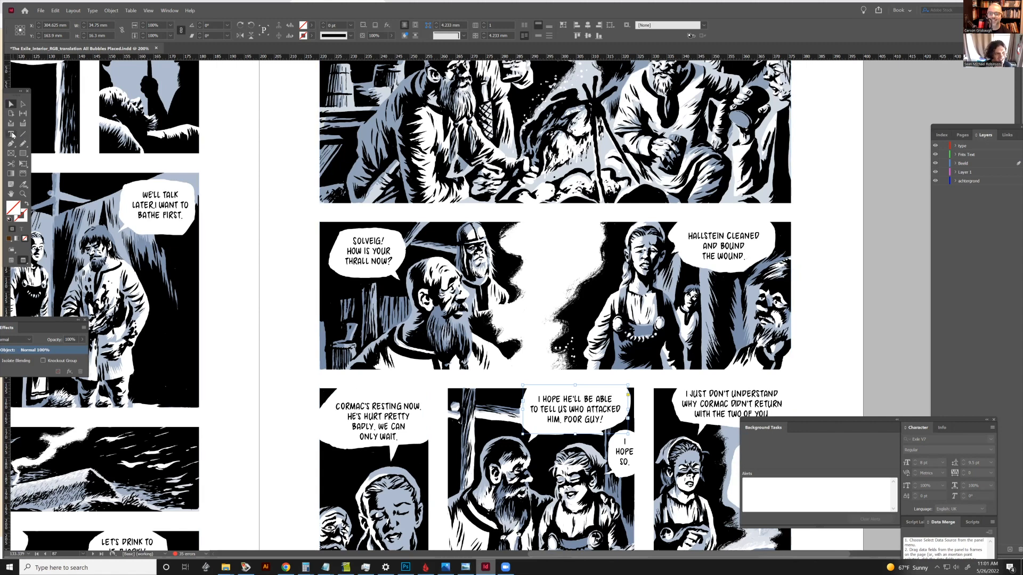
pyautogui.click(403, 406)
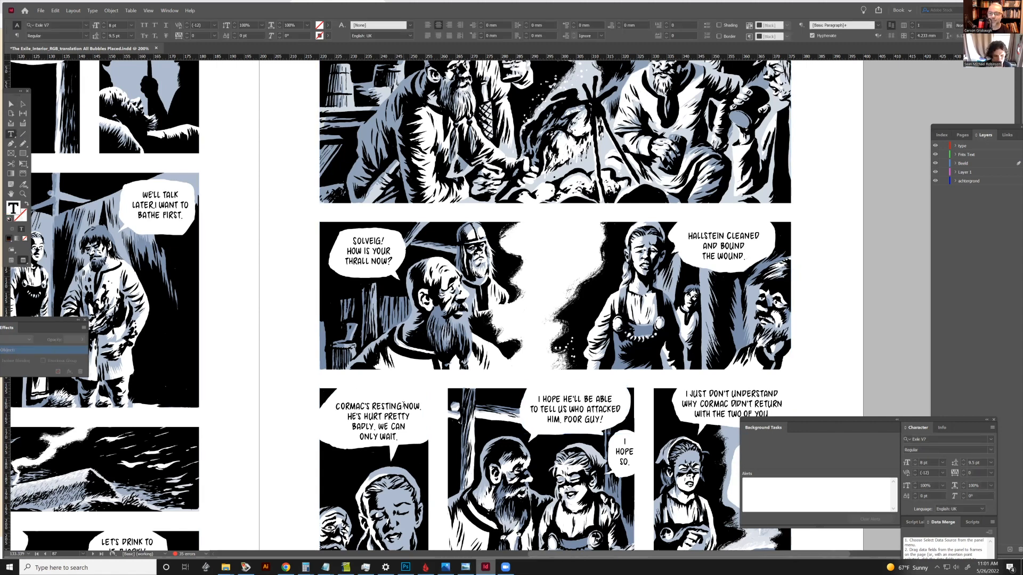
pyautogui.press('Return')
pyautogui.click(342, 426)
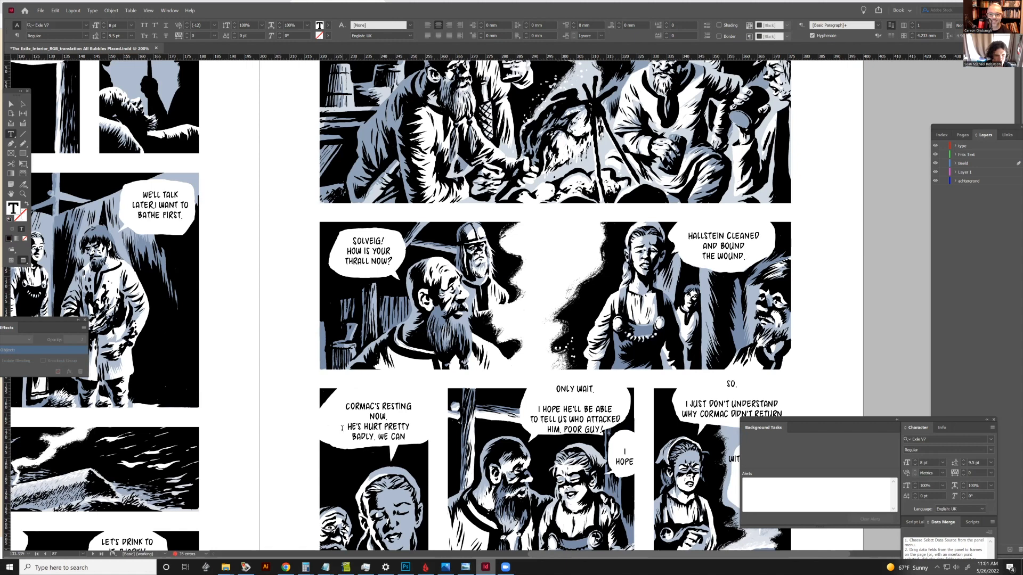
pyautogui.press('BackSpace')
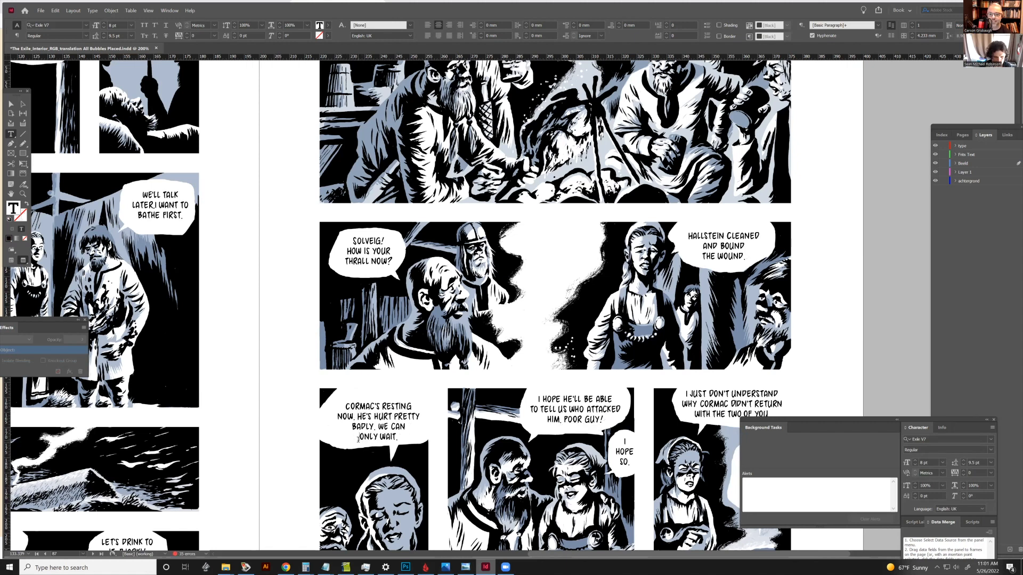
pyautogui.click(358, 437)
pyautogui.press('BackSpace')
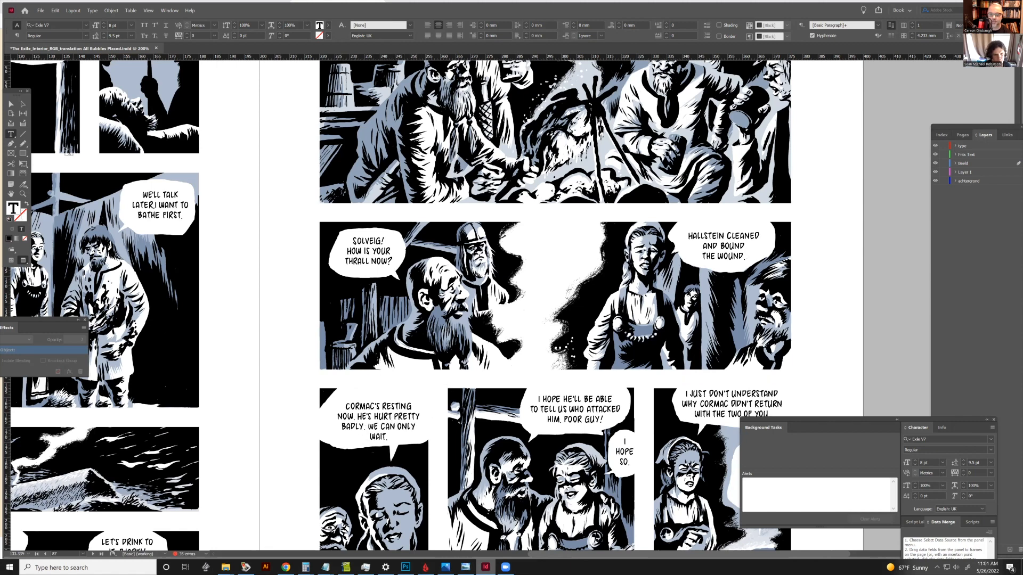
# Step: Nudge the "CORMAC'S RESTING" frame left about 0.5 mm and rebreak it as "CORMAC'S RESTING / NOW. HE'S HURT / PRETTY BADLY. WE / CAN ONLY WAIT."
pyautogui.click(11, 105)
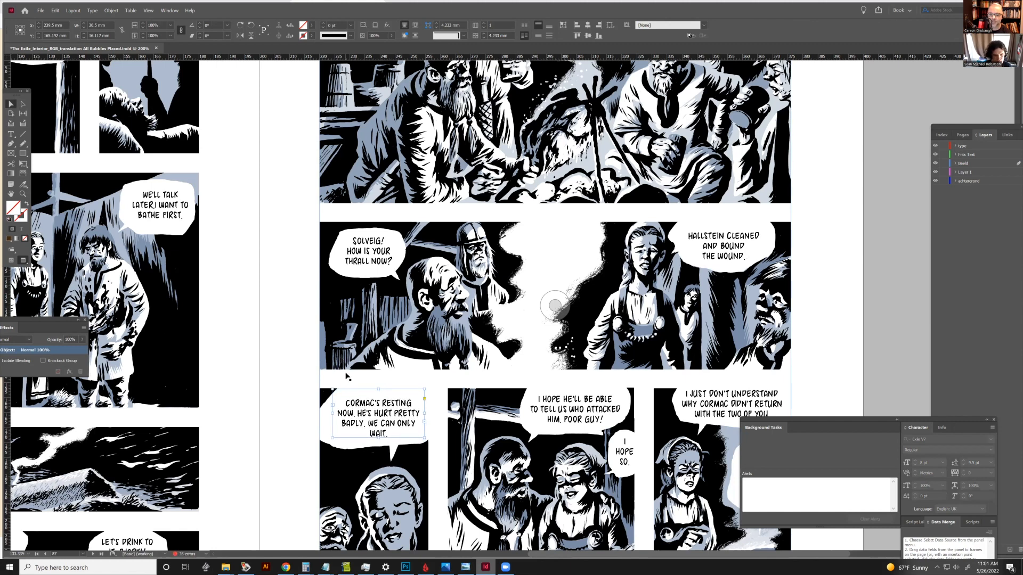
pyautogui.press('Left')
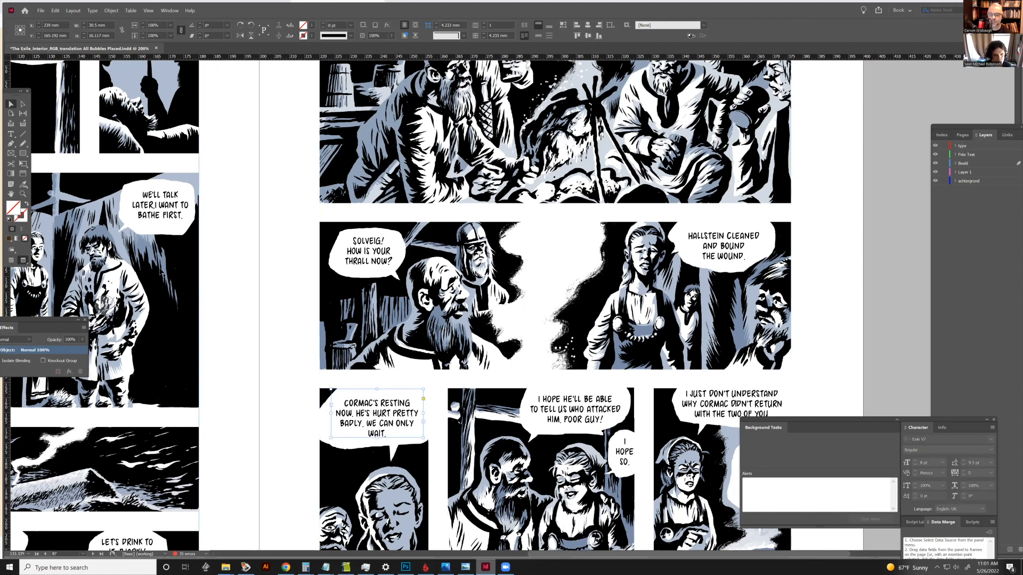
pyautogui.click(11, 134)
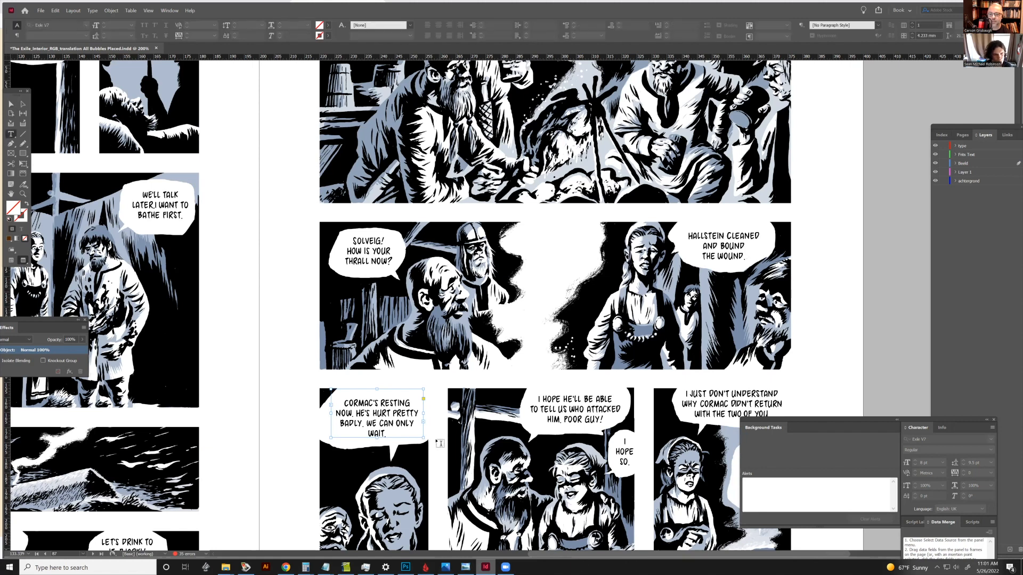
pyautogui.click(396, 423)
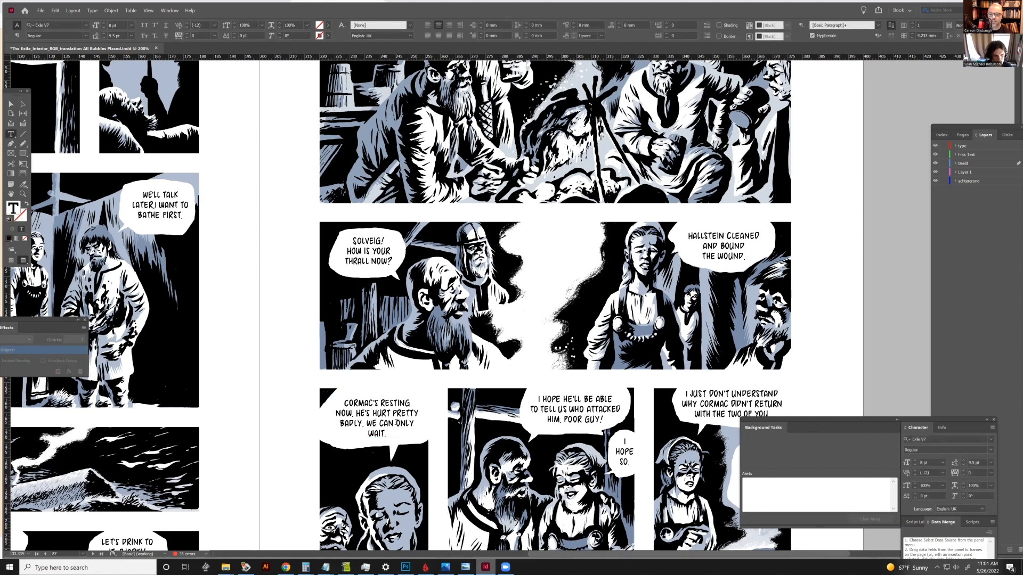
pyautogui.hotkey('shift', 'Return')
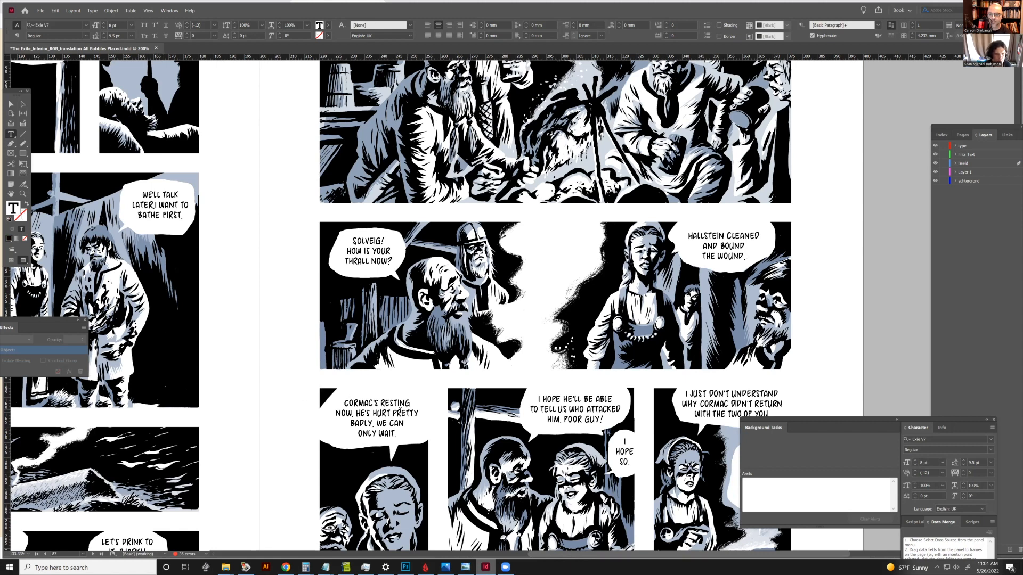
pyautogui.click(393, 413)
pyautogui.hotkey('shift', 'Return')
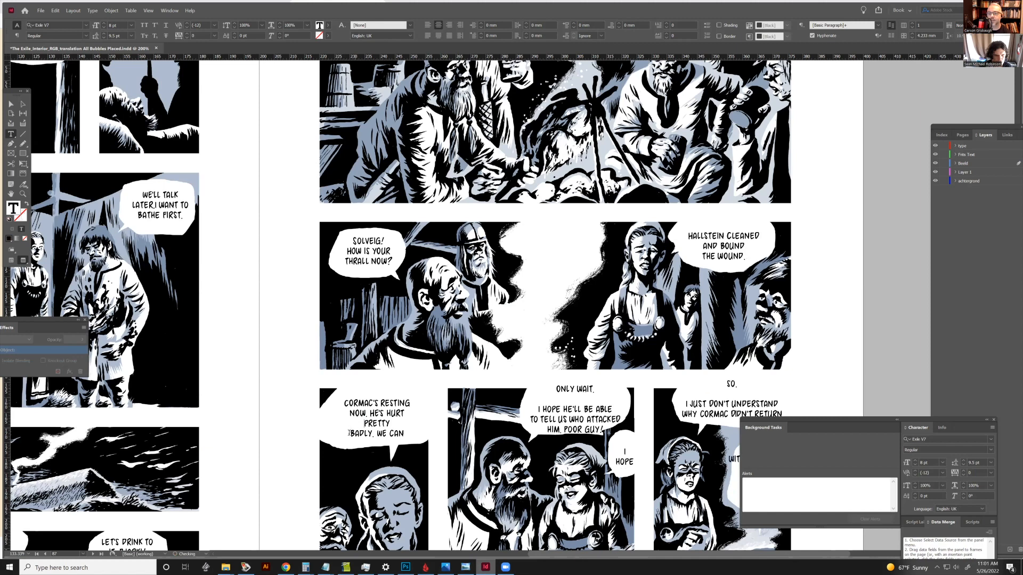
pyautogui.press('BackSpace')
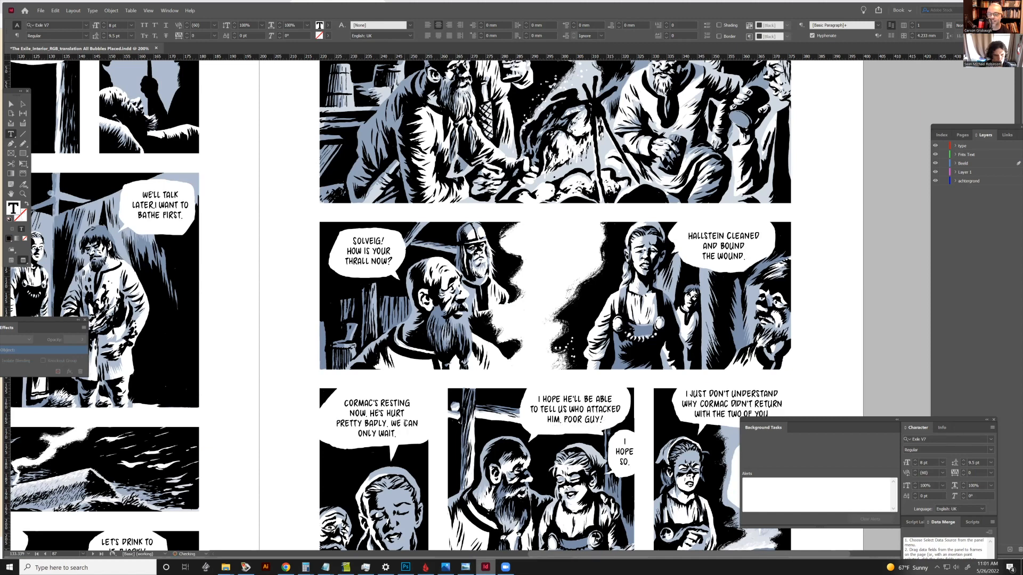
pyautogui.click(404, 423)
pyautogui.hotkey('shift', 'Return')
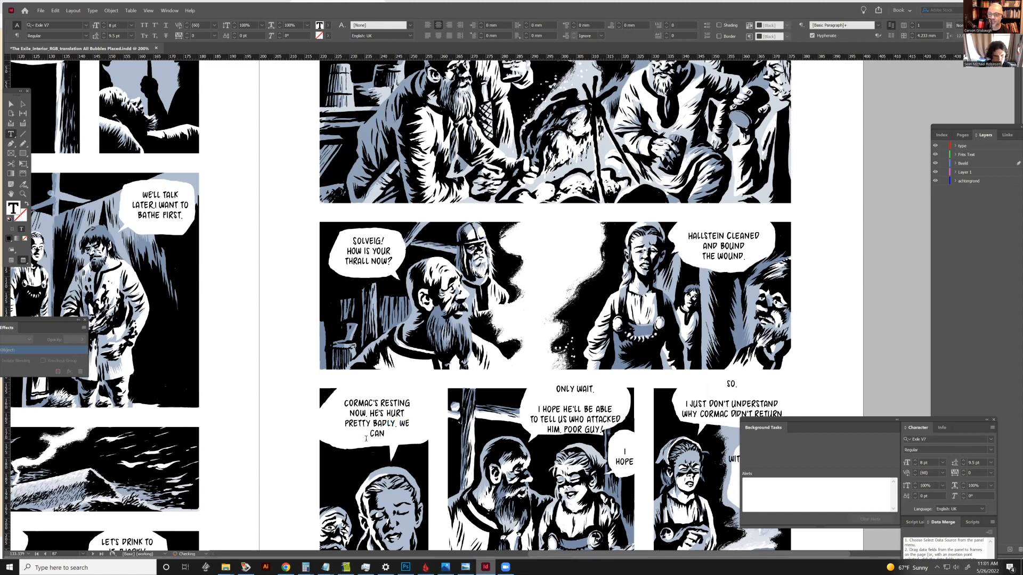
pyautogui.click(556, 389)
pyautogui.press('BackSpace')
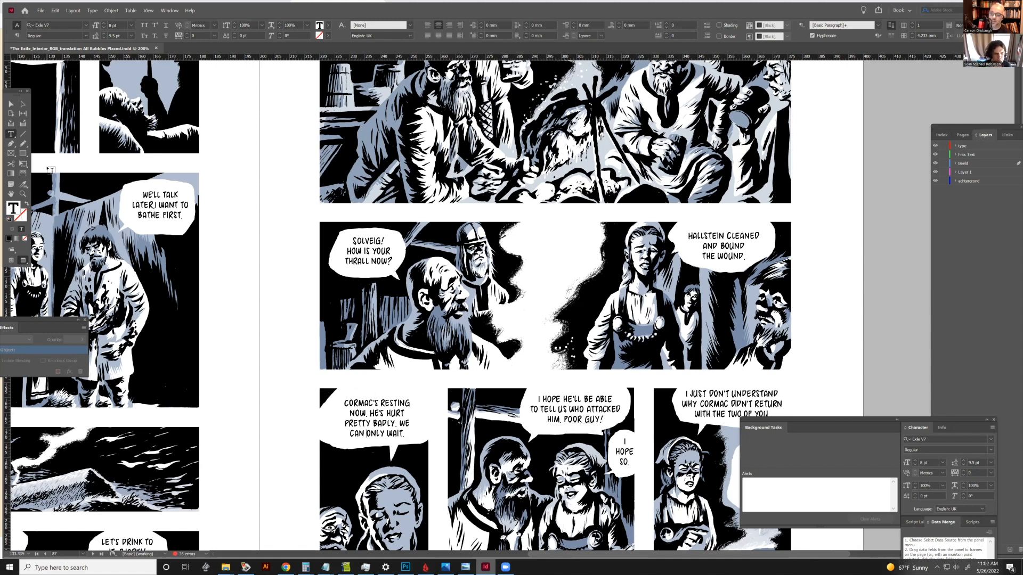
# Step: Nudge the "CORMAC'S RESTING" text frame up about 0.5 mm and left about 0.25 mm in its balloon, and deselect it
pyautogui.click(10, 103)
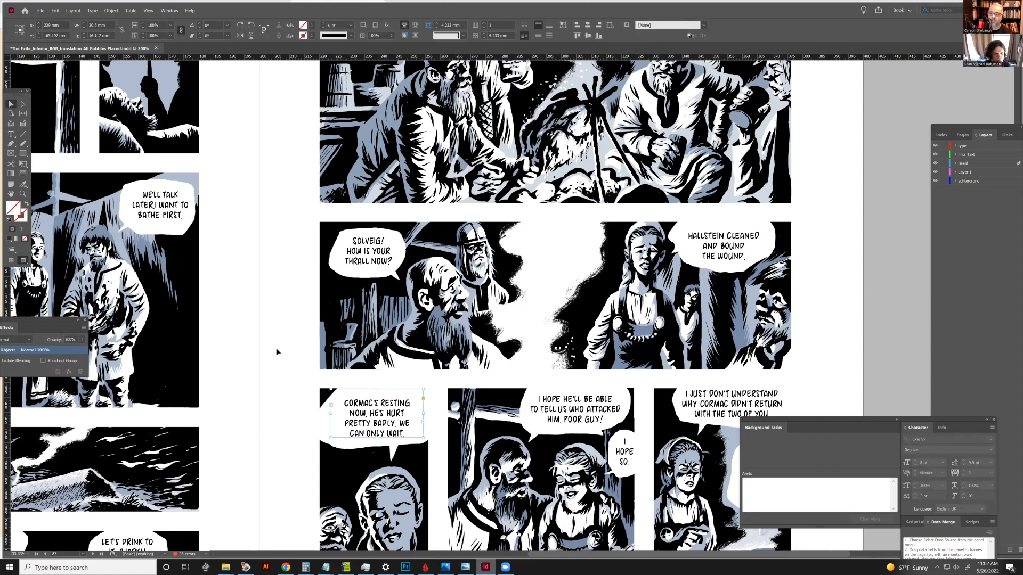
pyautogui.press('Up')
pyautogui.press('Up')
pyautogui.press('Left')
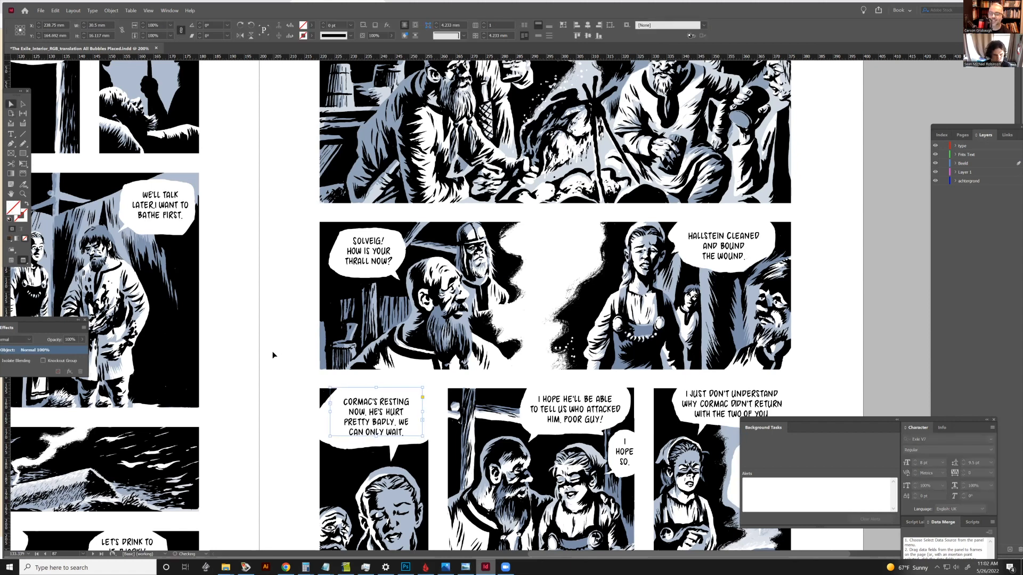
pyautogui.click(876, 305)
# Step: In the first balloon of page 84, move "OLAF" down to the second line so that "OLAF FLAT NOSE" stays together
pyautogui.scroll(2, 555, 306)
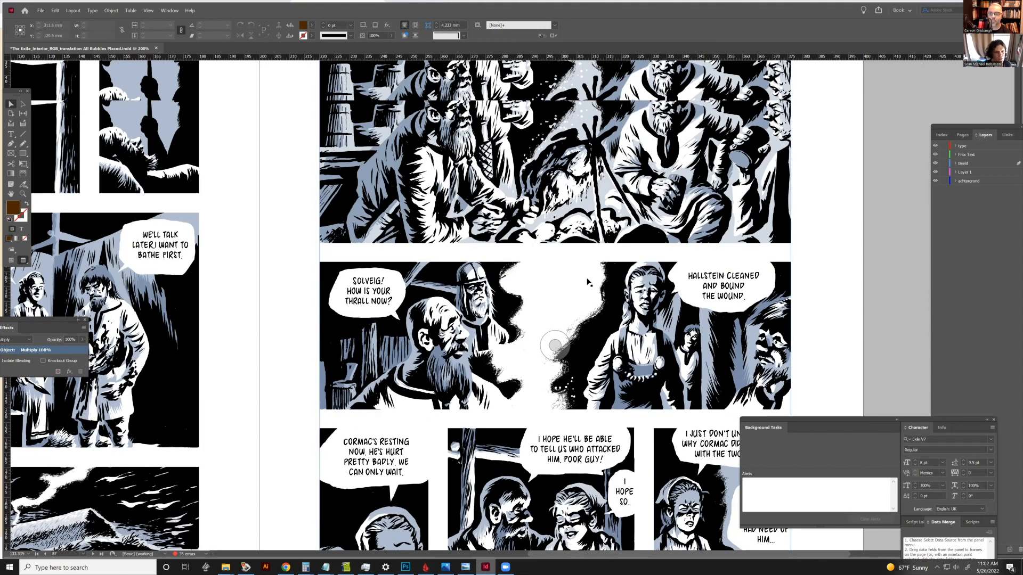
pyautogui.scroll(3, 554, 345)
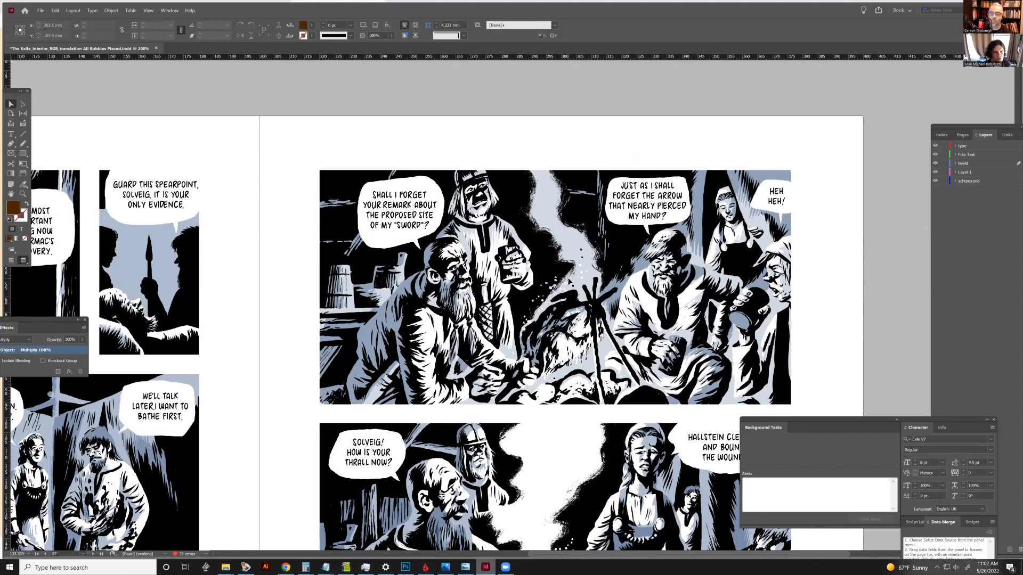
pyautogui.scroll(8, 569, 283)
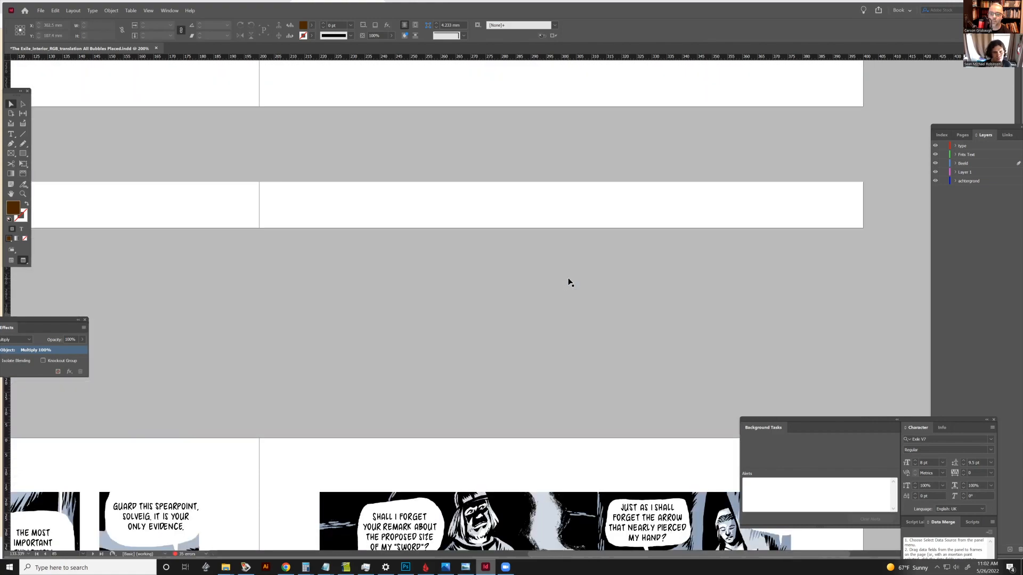
pyautogui.scroll(7, 569, 282)
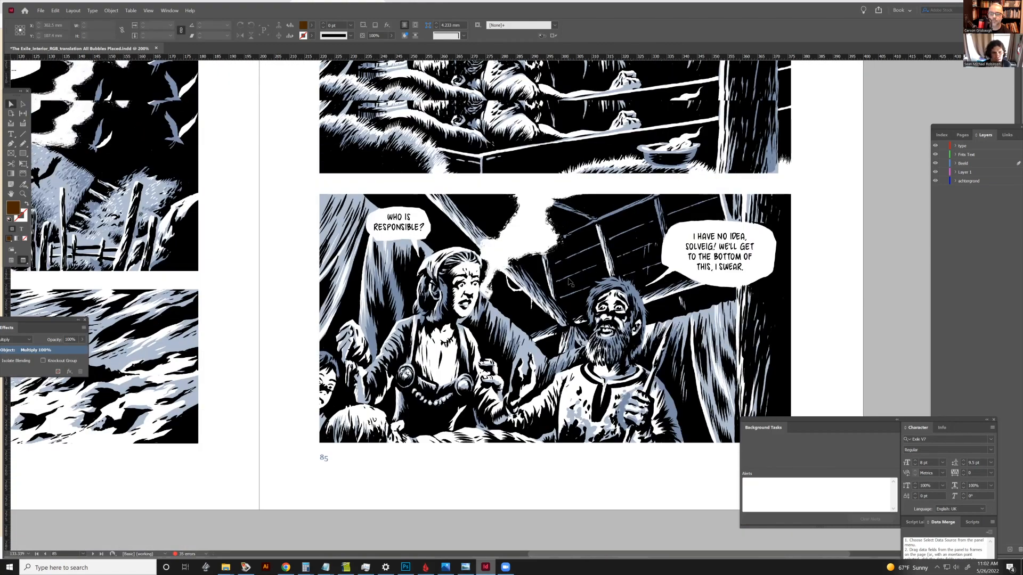
pyautogui.scroll(3, 569, 282)
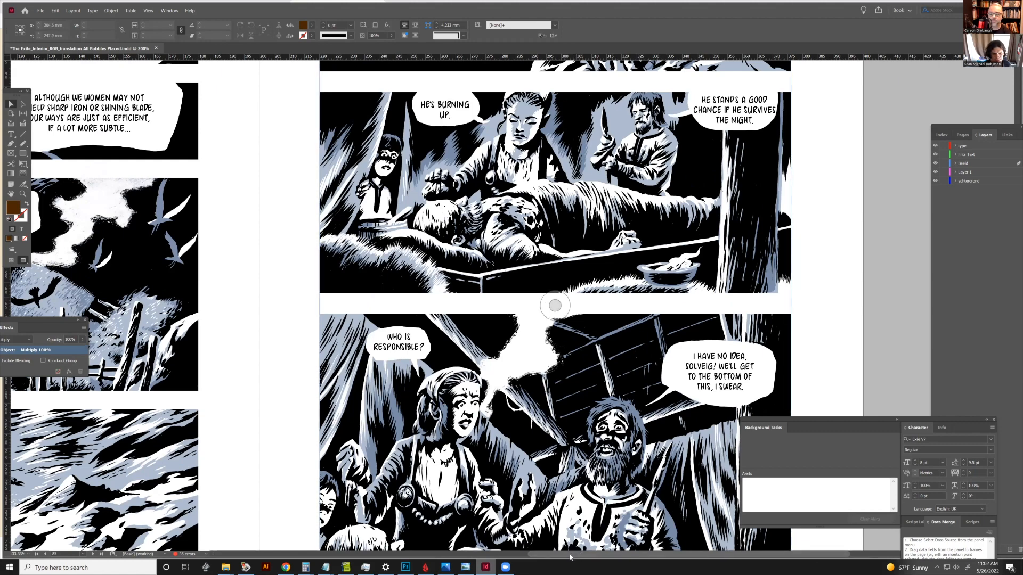
pyautogui.hscroll(-3, 458, 539)
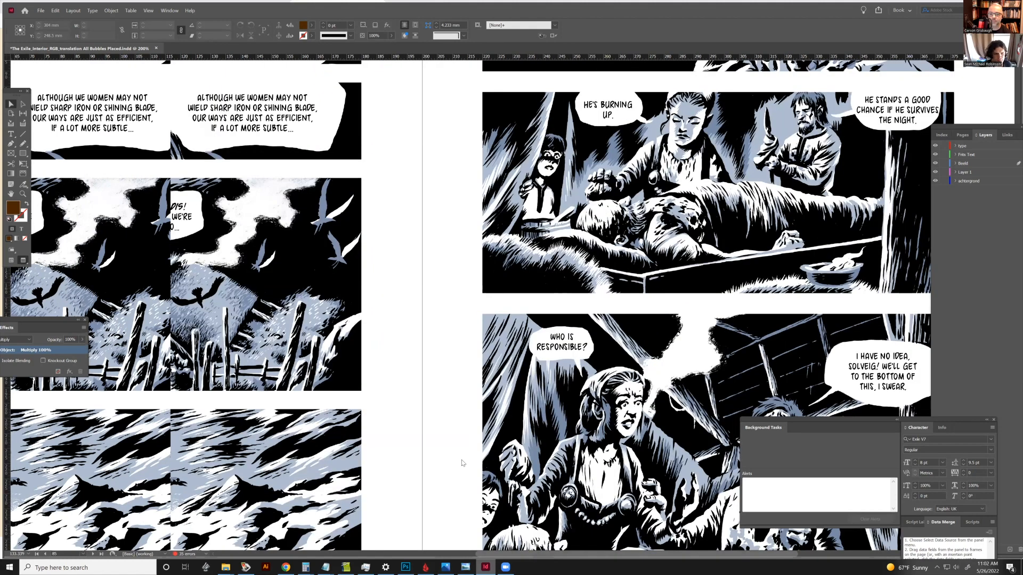
pyautogui.hscroll(-4, 476, 362)
pyautogui.scroll(3, 476, 362)
pyautogui.scroll(3, 476, 362)
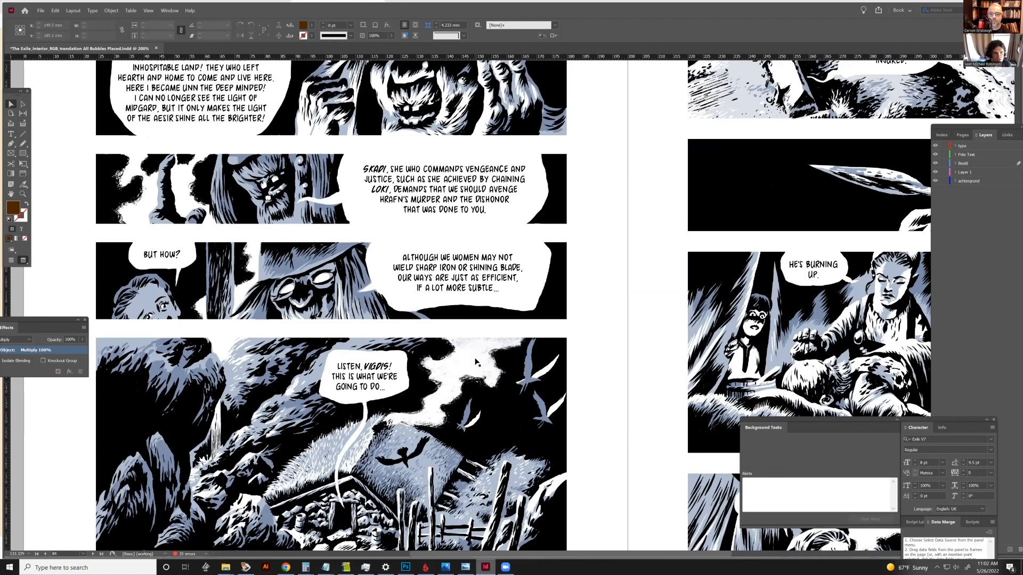
pyautogui.scroll(3, 475, 362)
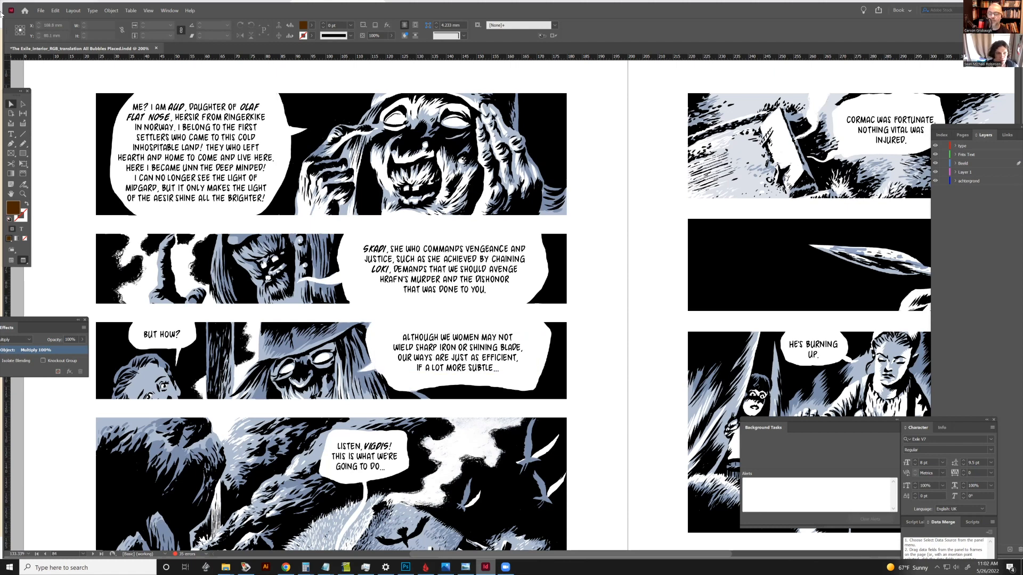
pyautogui.click(11, 134)
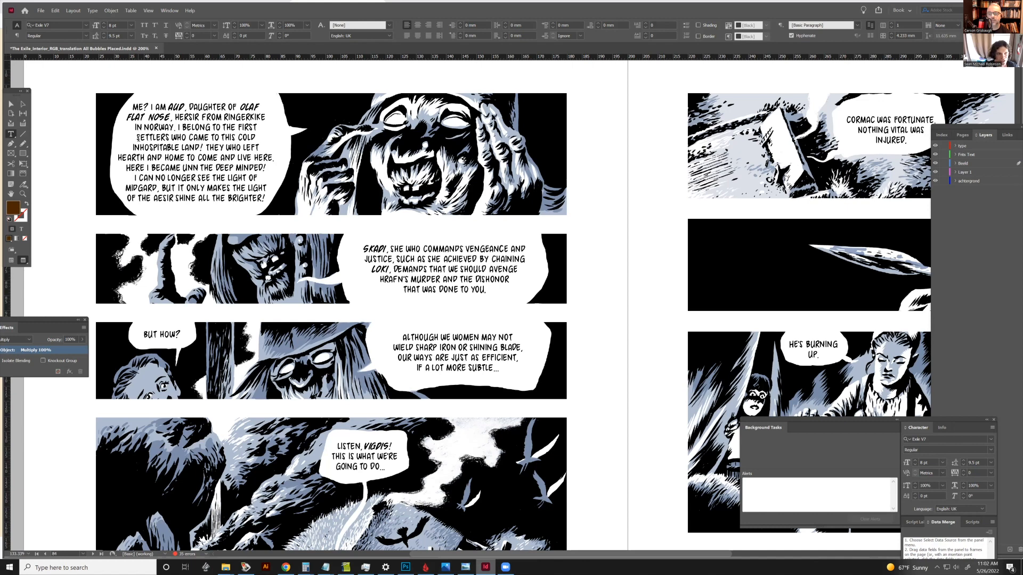
pyautogui.click(241, 106)
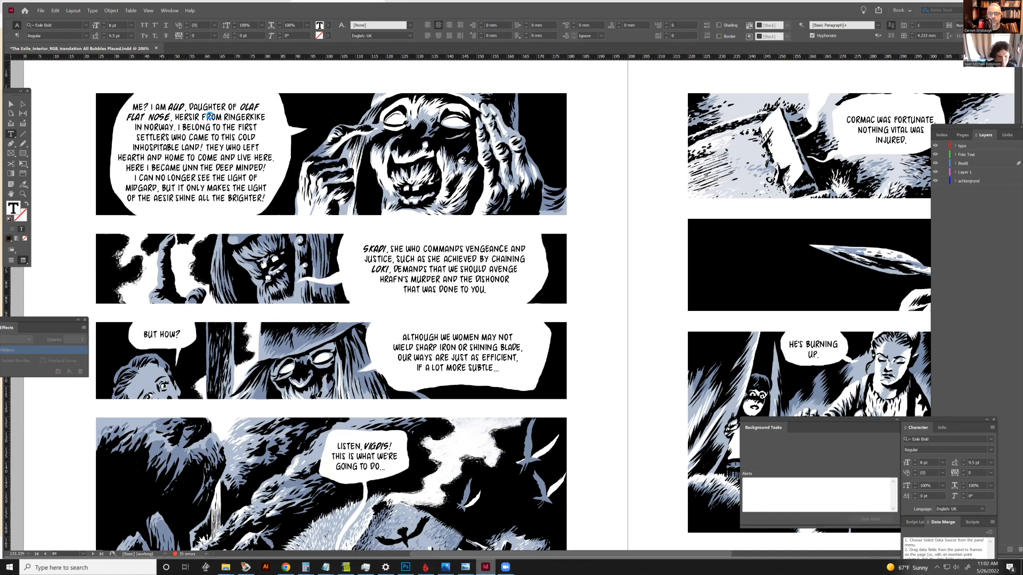
pyautogui.press('Return')
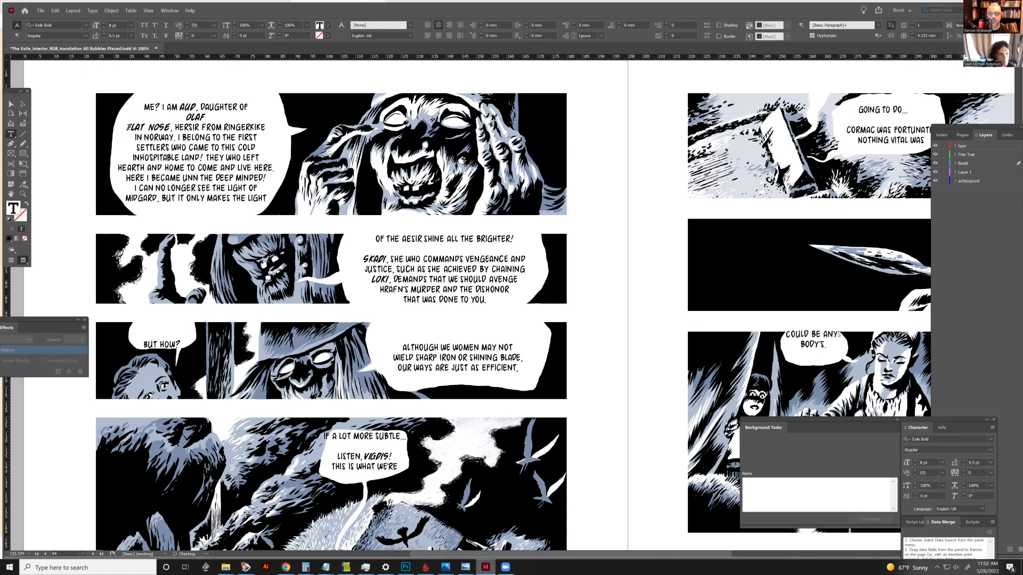
pyautogui.click(127, 128)
pyautogui.press('BackSpace')
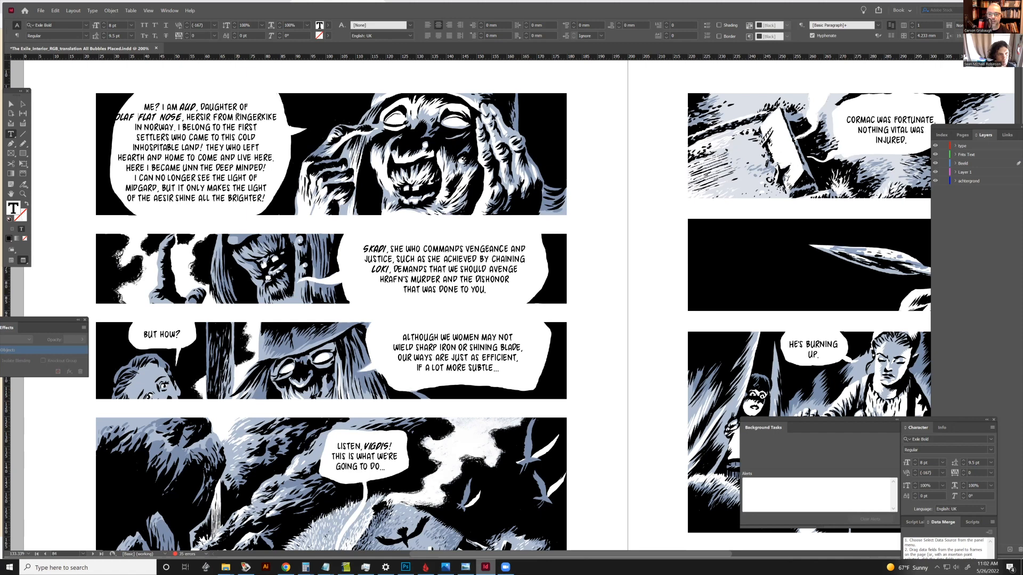
# Step: Rebreak the lines below "DAUGHTER OF" as "OLAF FLAT NOSE, HERSIR FROM / RINGERKIKE IN NORWAY. I BELONG", joining "TO THE FIRST" with the line below
pyautogui.press('Return')
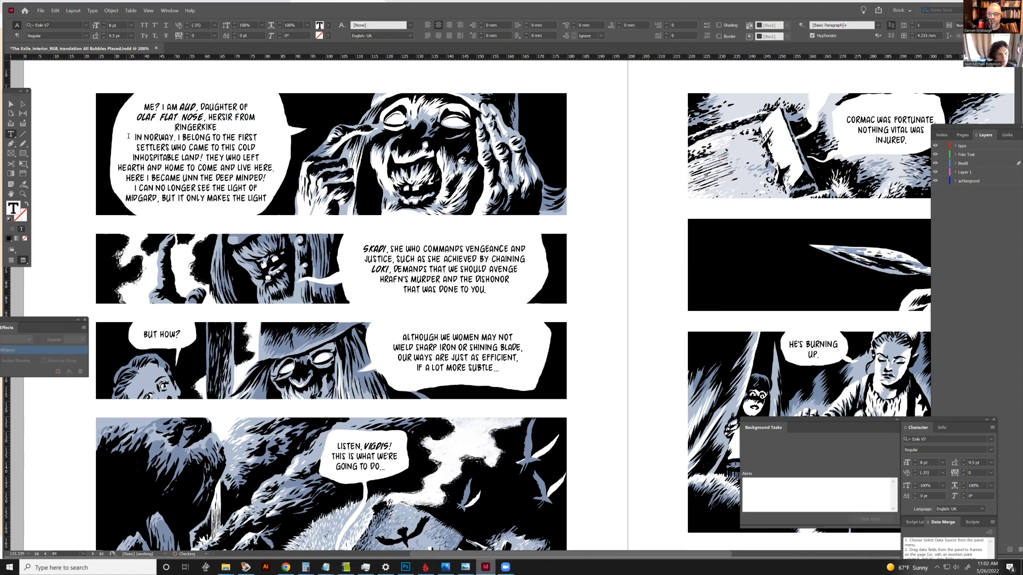
pyautogui.click(132, 137)
pyautogui.press('BackSpace')
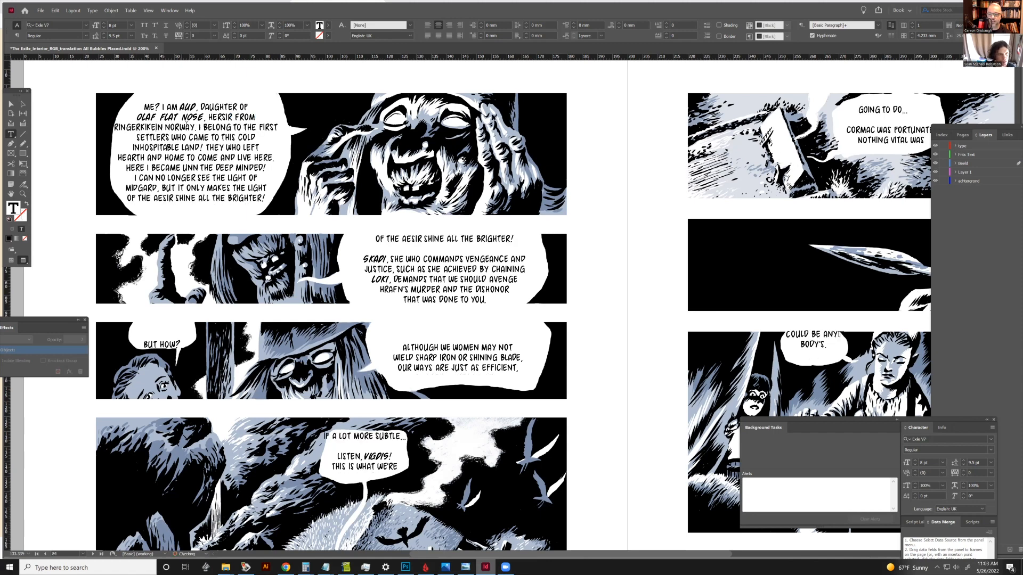
pyautogui.click(235, 128)
pyautogui.press('Return')
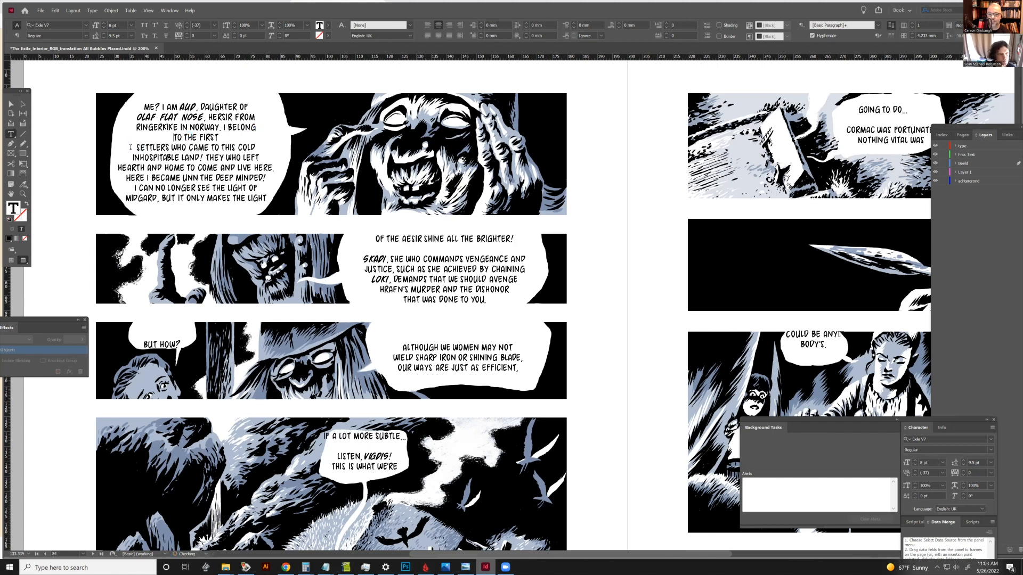
pyautogui.click(130, 148)
pyautogui.press('BackSpace')
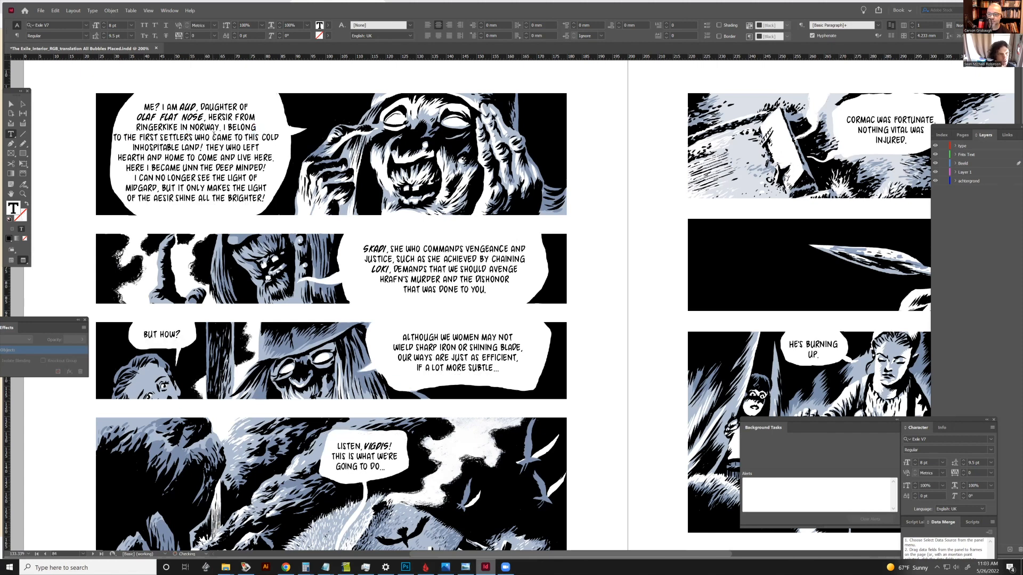
# Step: Rebreak the balloon's next lines as "TO THE FIRST SETTLERS WHO CAME / TO THIS COLD INHOSPITABLE LAND!", joining "THEY WHO LEFT" with the following line
pyautogui.click(235, 136)
pyautogui.press('Return')
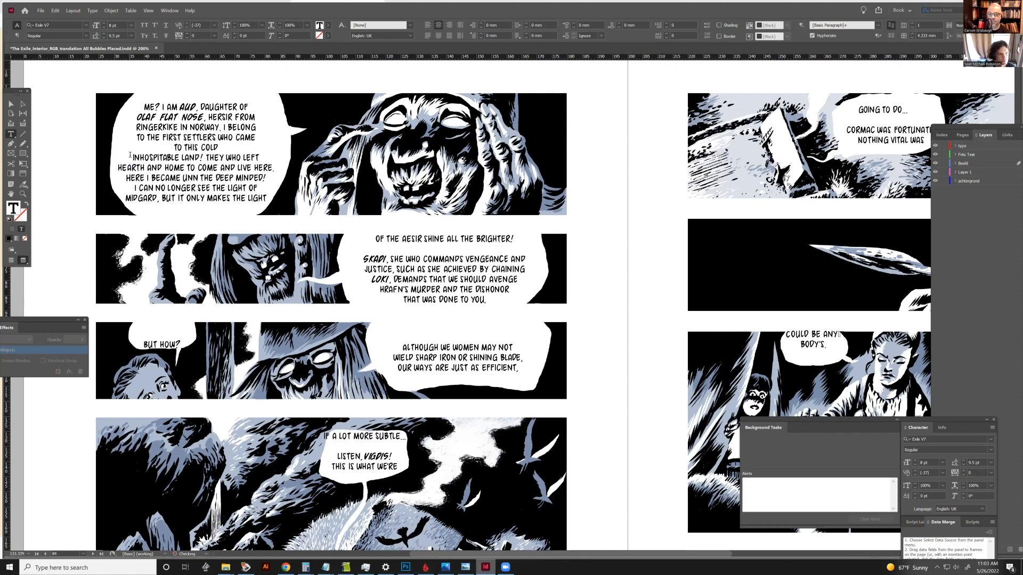
pyautogui.click(131, 158)
pyautogui.press('BackSpace')
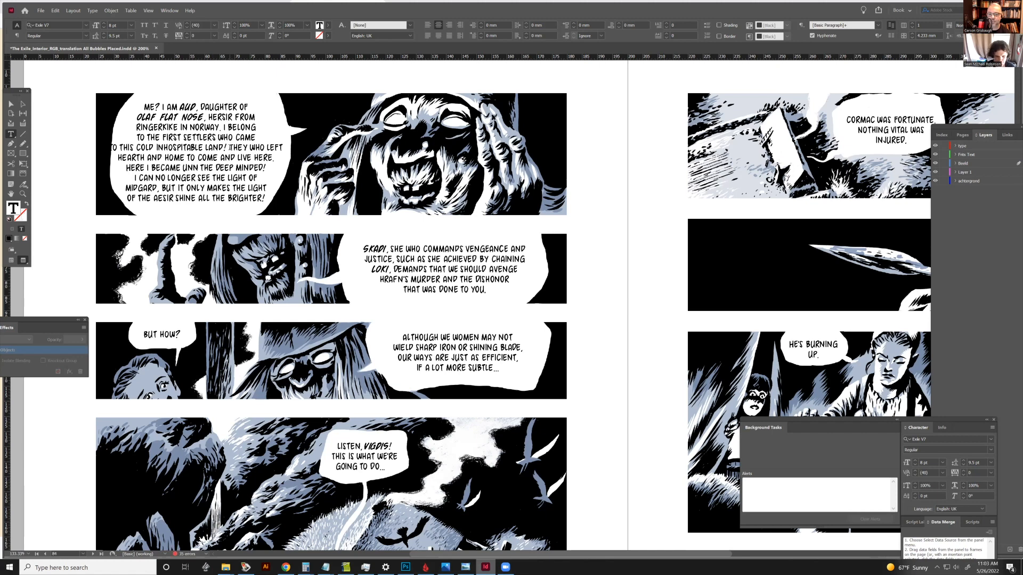
pyautogui.click(230, 147)
pyautogui.press('Return')
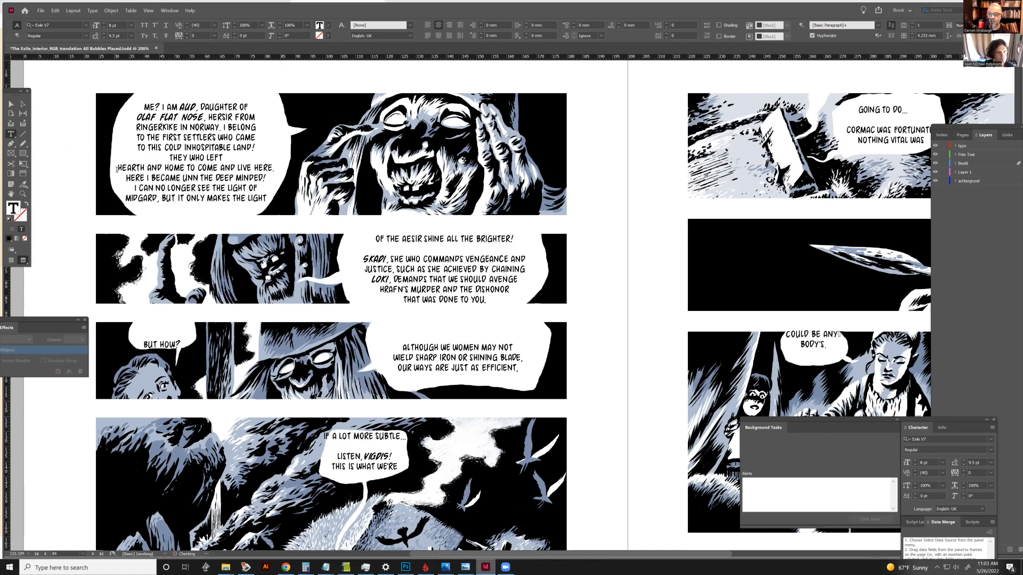
pyautogui.click(117, 168)
pyautogui.press('BackSpace')
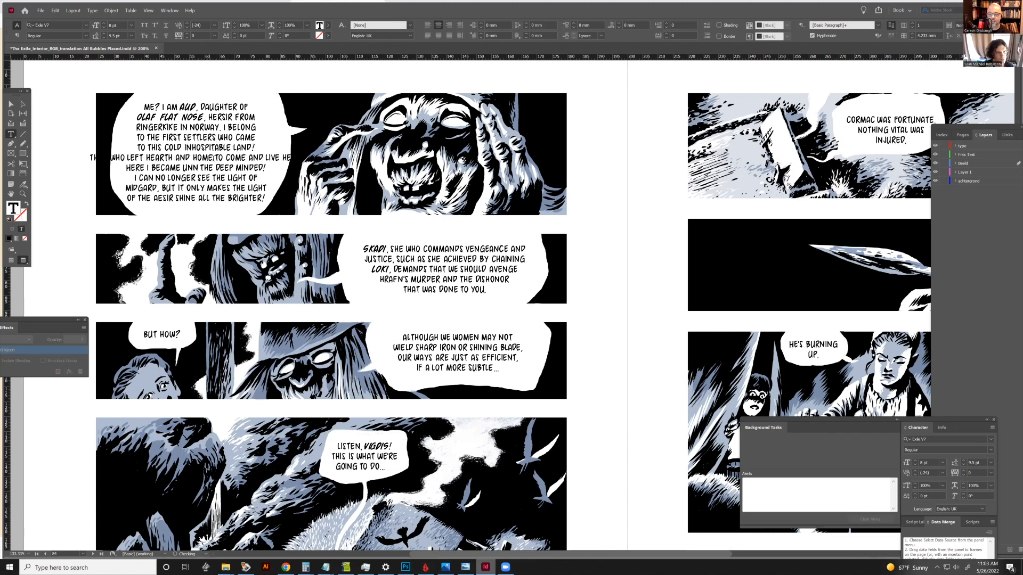
# Step: Try breaking the "THEY WHO LEFT HEARTH AND HOME" line after "HOME", and remove that break again
pyautogui.click(214, 157)
pyautogui.press('Return')
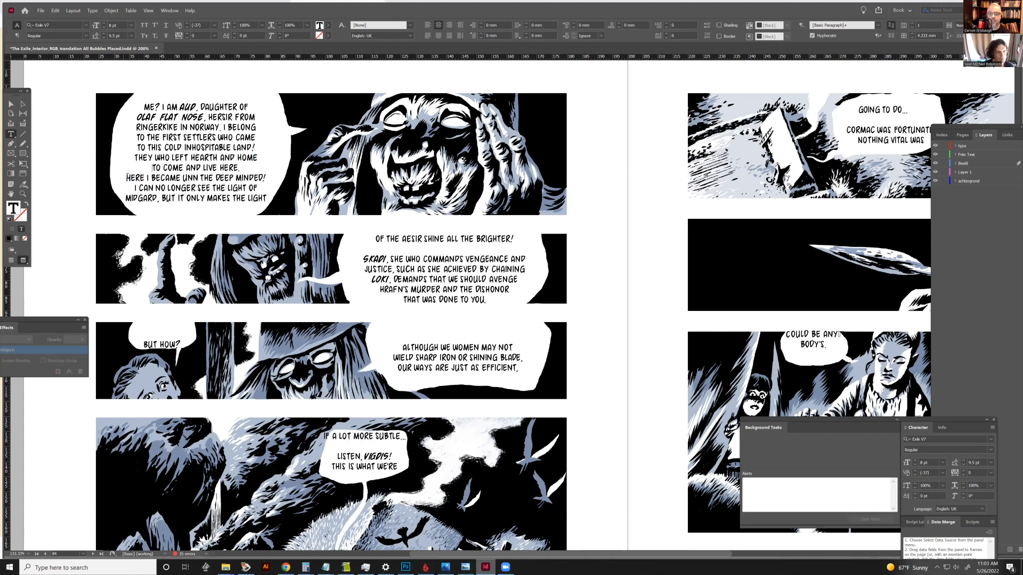
pyautogui.click(153, 168)
pyautogui.press('BackSpace')
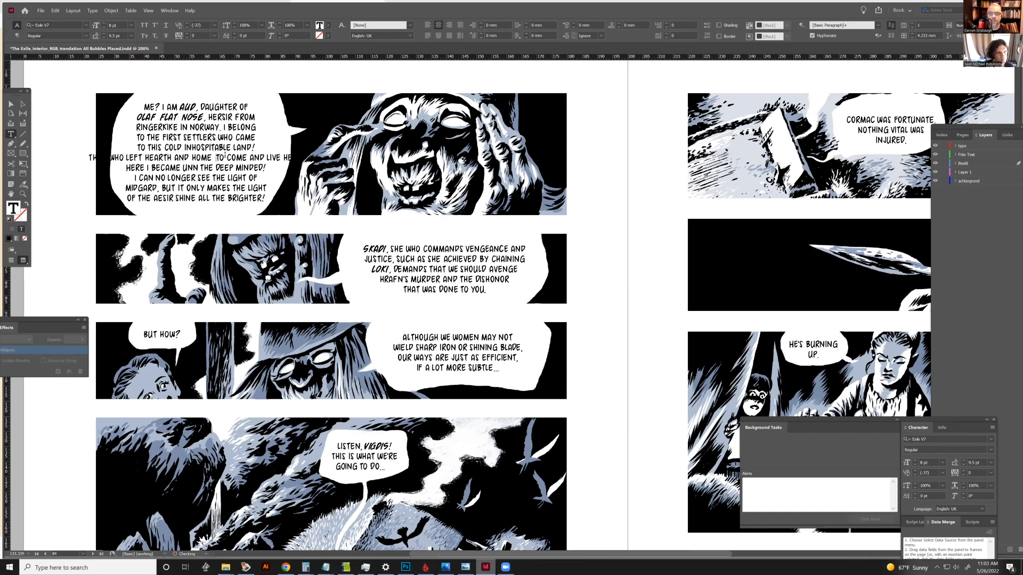
pyautogui.press('BackSpace')
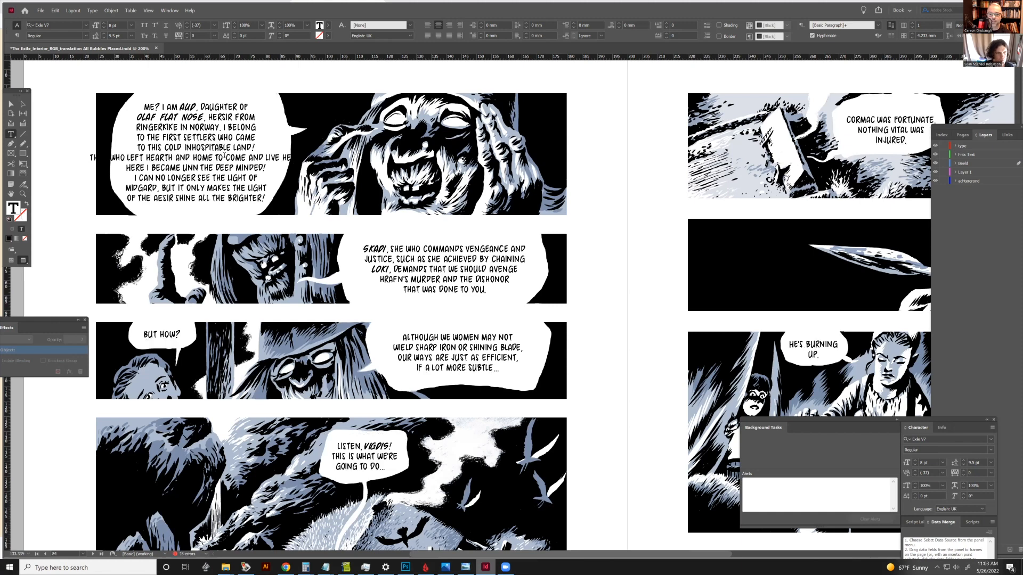
# Step: In page 84's first balloon, rebreak the lines as "THEY WHO LEFT HEARTH AND HOME TO / COME AND LIVE HERE. HERE I / BECAME UNN THE DEEP MINDED!"
pyautogui.click(225, 157)
pyautogui.press('Return')
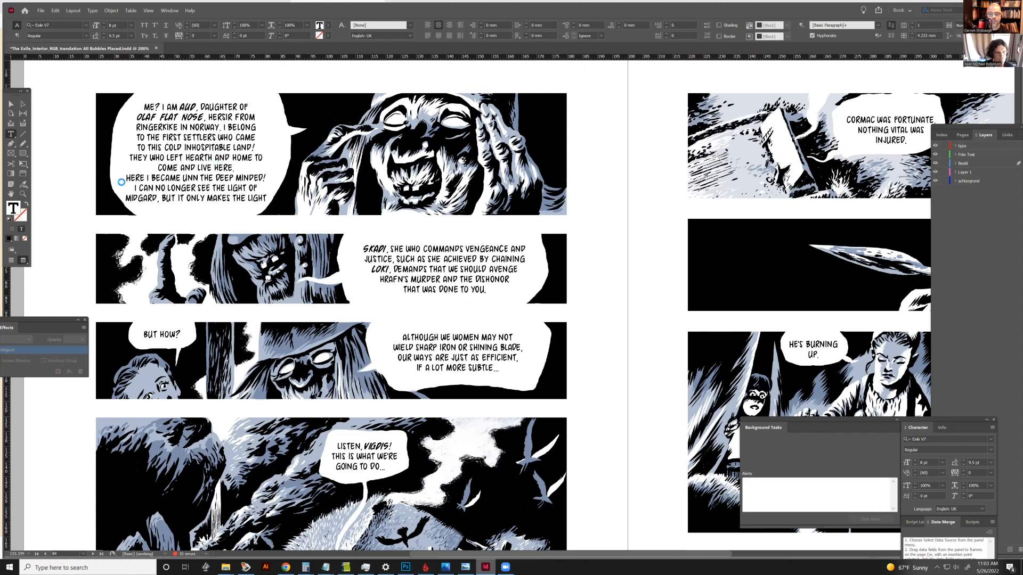
pyautogui.click(125, 176)
pyautogui.press('BackSpace')
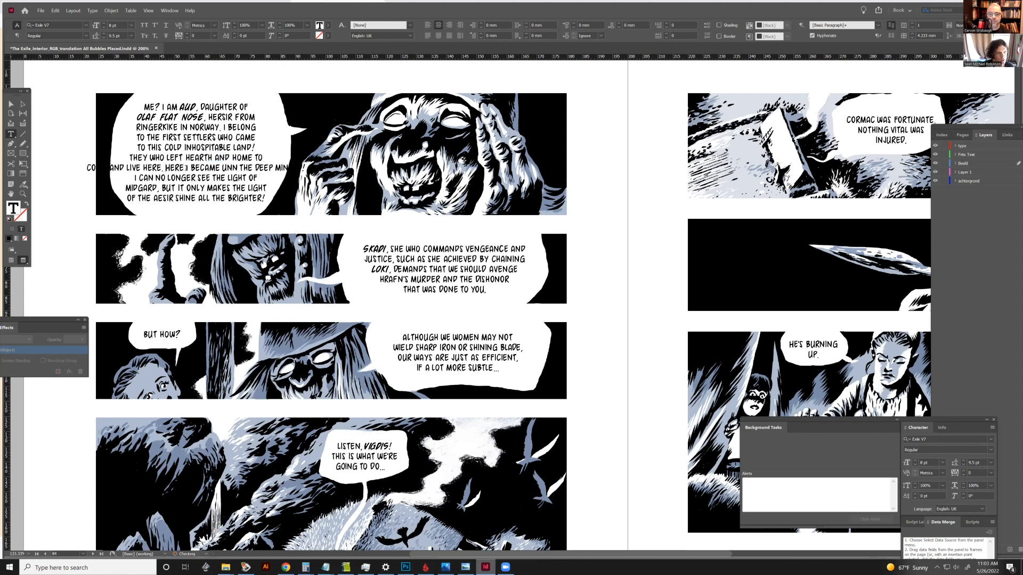
pyautogui.click(190, 167)
pyautogui.press('Return')
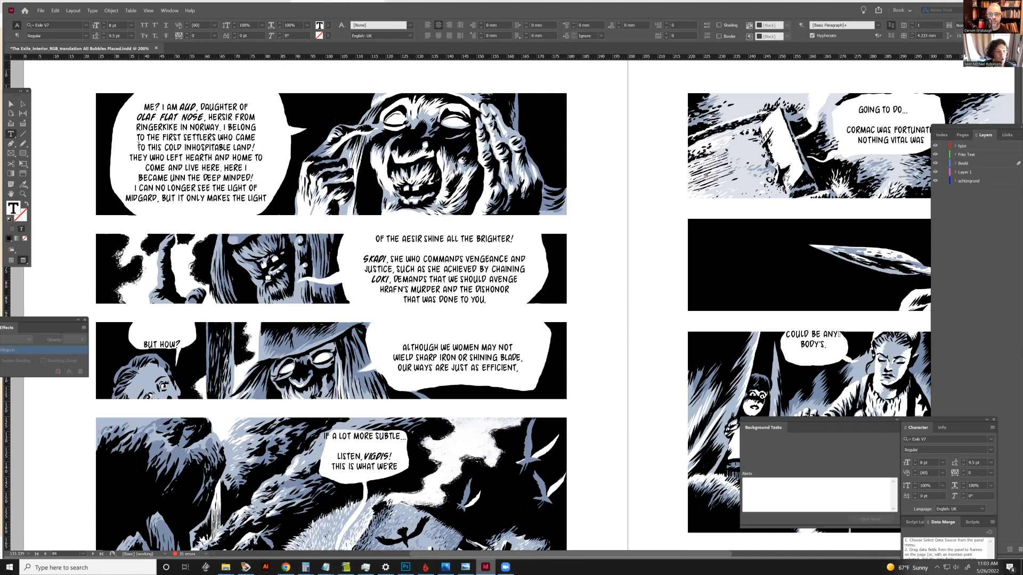
# Step: Rebreak the middle lines as "TO THE FIRST SETTLERS WHO CAME TO / THIS COLD INHOSPITABLE LAND! THEY", leaving "WHO LEFT" to start the next line
pyautogui.click(139, 147)
pyautogui.press('BackSpace')
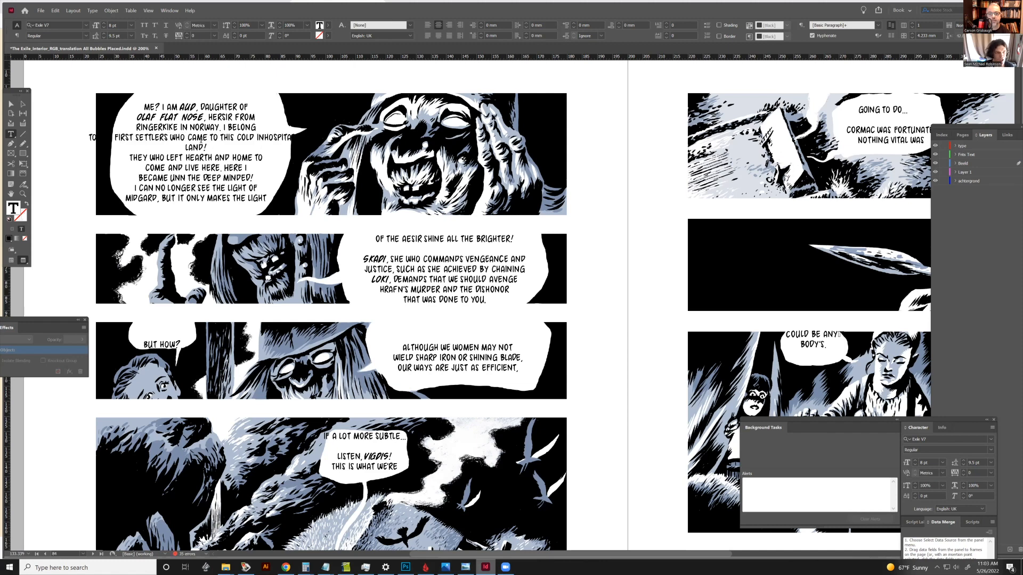
pyautogui.click(220, 138)
pyautogui.press('Return')
pyautogui.click(130, 159)
pyautogui.press('Left')
pyautogui.press('BackSpace')
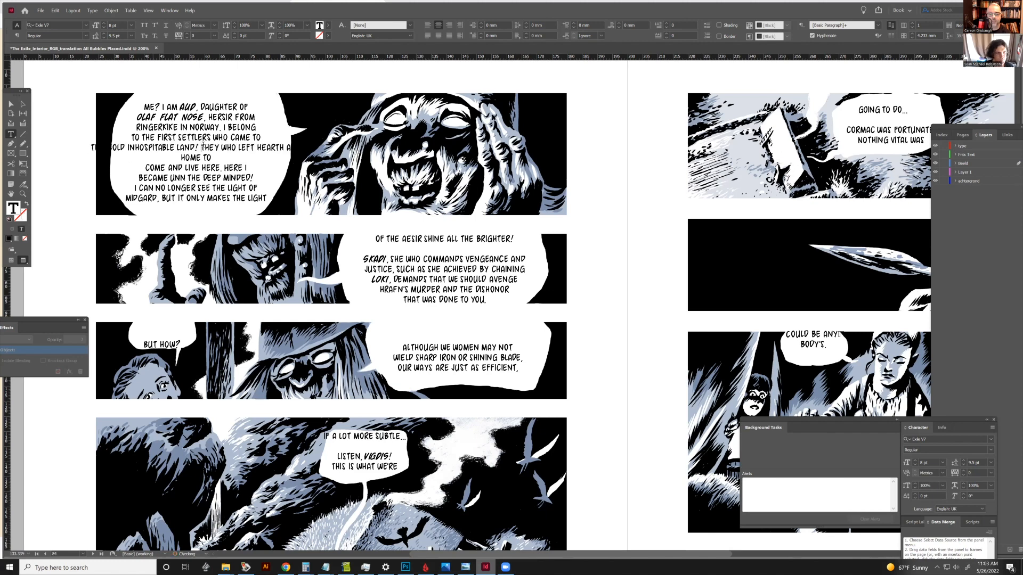
pyautogui.hotkey('ctrl', 'Right')
pyautogui.press('Return')
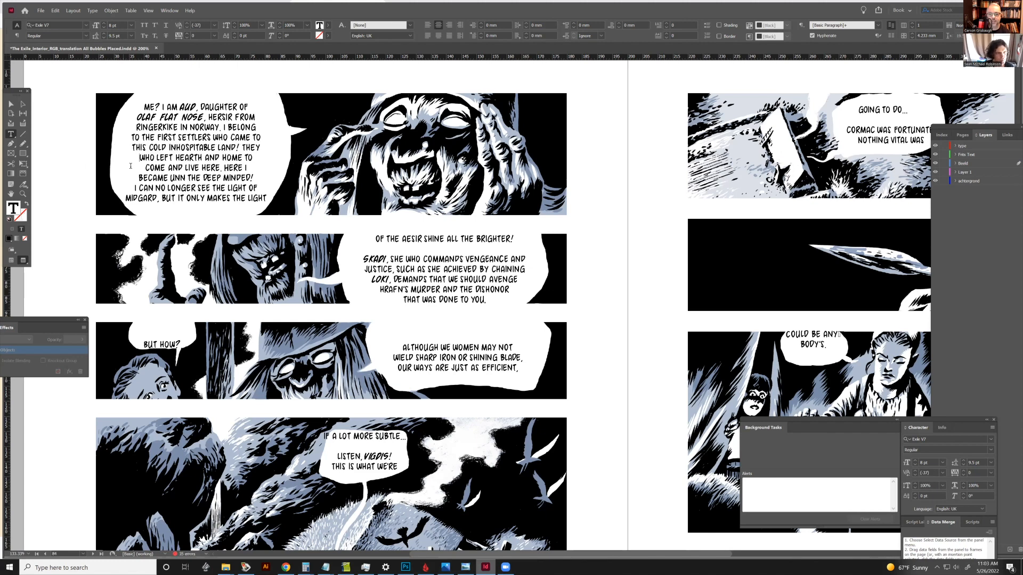
# Step: Rebreak the following lines as "WHO LEFT HEARTH AND HOME TO COME / AND LIVE HERE. HERE I BECAME / UNN THE DEEP MINDED!"
pyautogui.click(145, 168)
pyautogui.press('BackSpace')
pyautogui.click(224, 156)
pyautogui.press('Return')
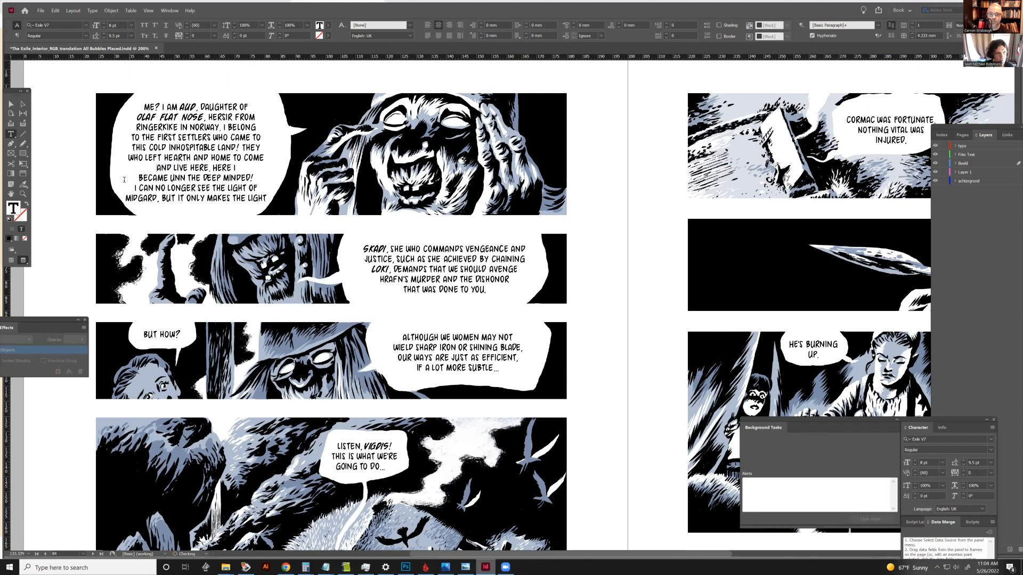
pyautogui.click(133, 176)
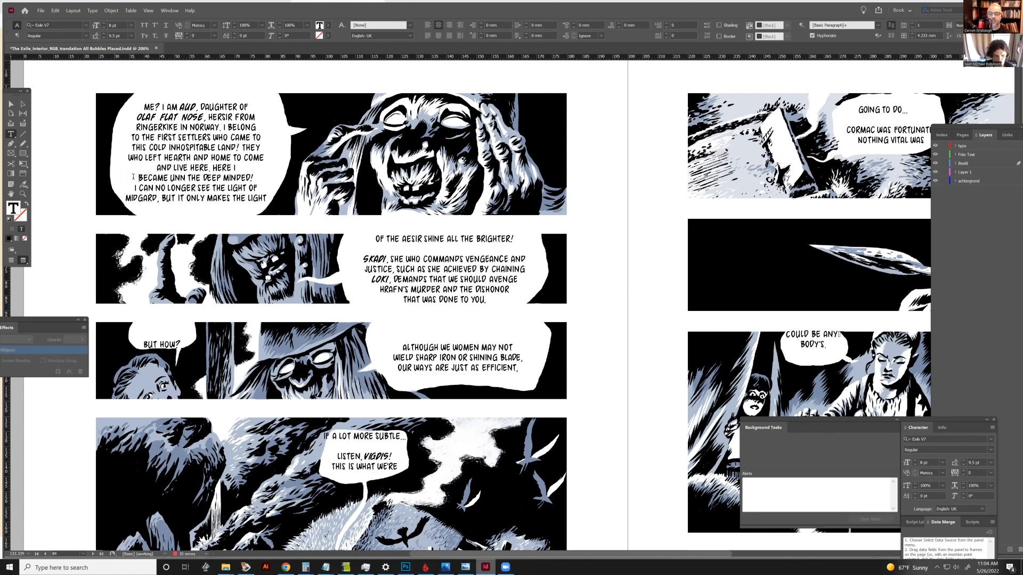
pyautogui.press('BackSpace')
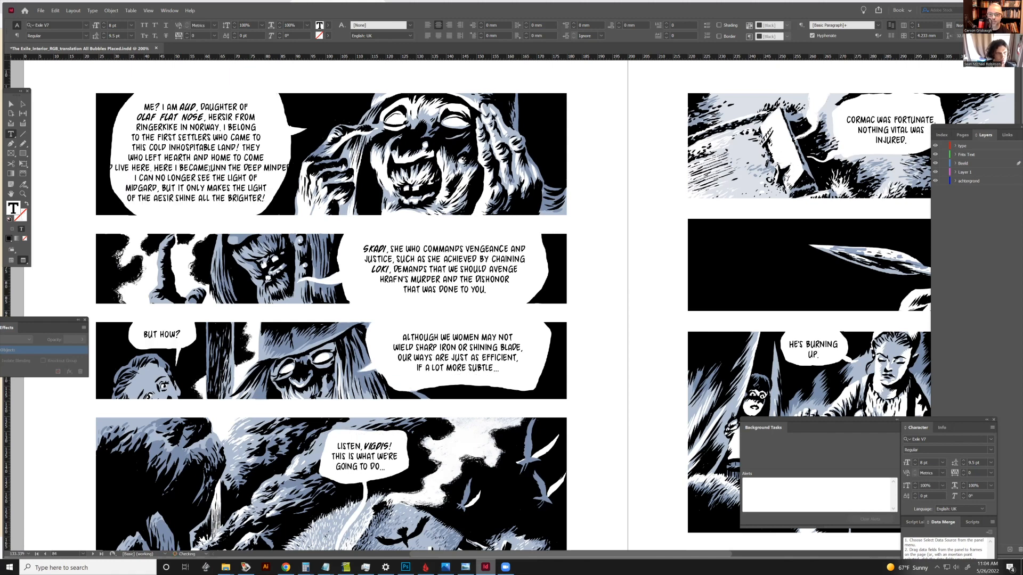
pyautogui.click(212, 168)
pyautogui.press('Return')
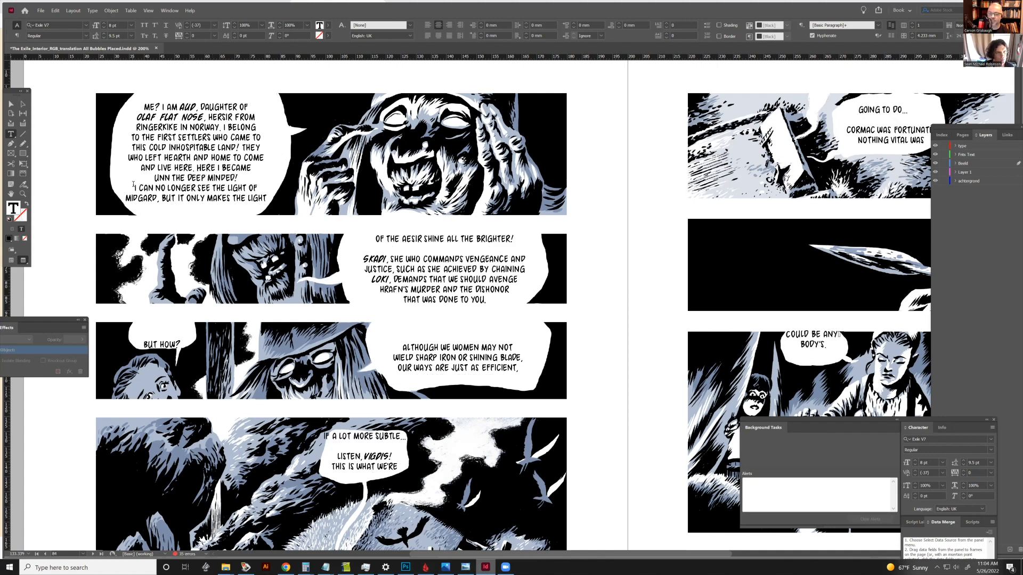
# Step: Pull "I CAN" up behind "DEEP MINDED!" and "UNN" up behind "BECAME", starting the next line with "THE DEEP MINDED!"
pyautogui.click(134, 184)
pyautogui.press('BackSpace')
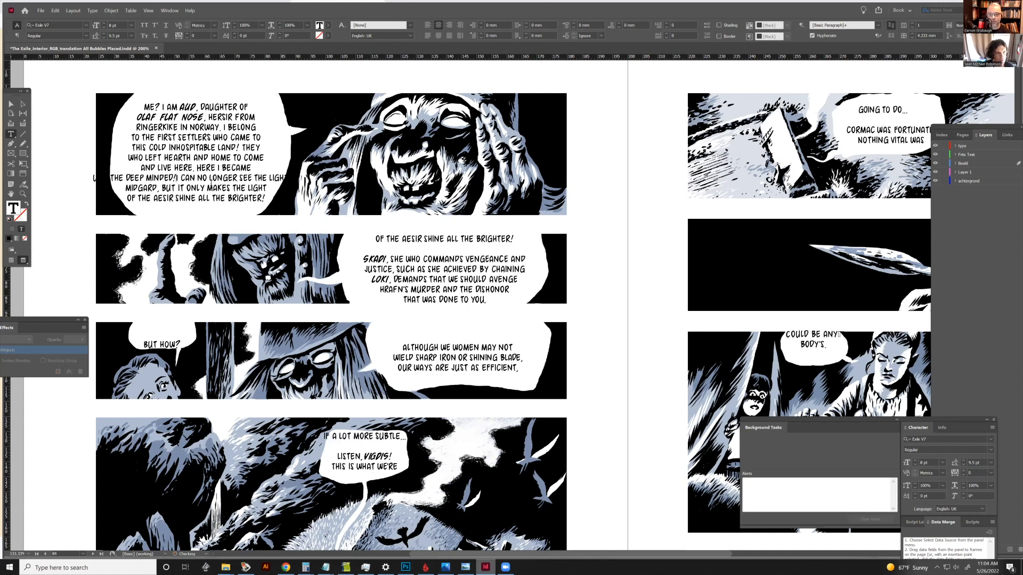
pyautogui.click(199, 179)
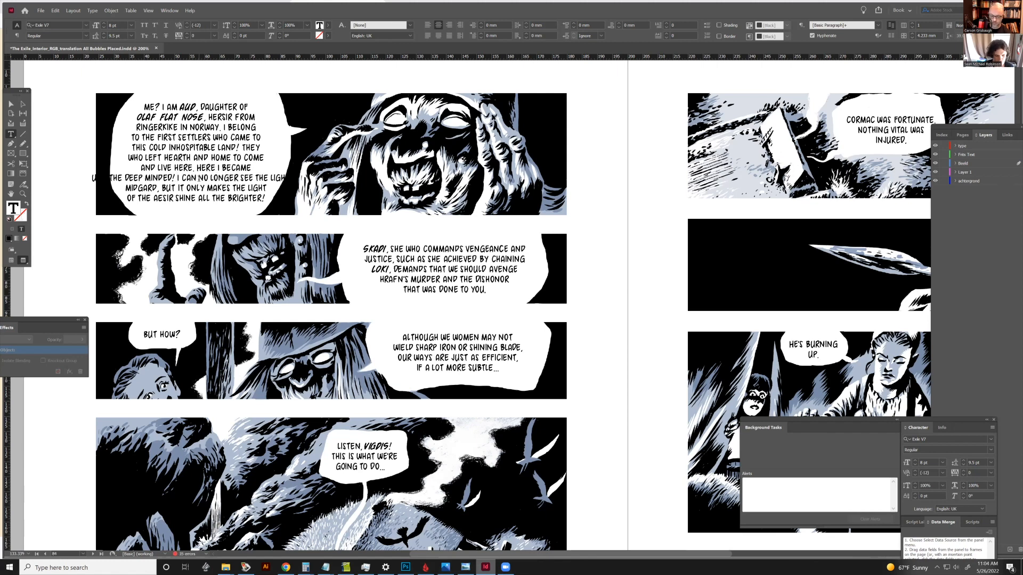
pyautogui.press('Return')
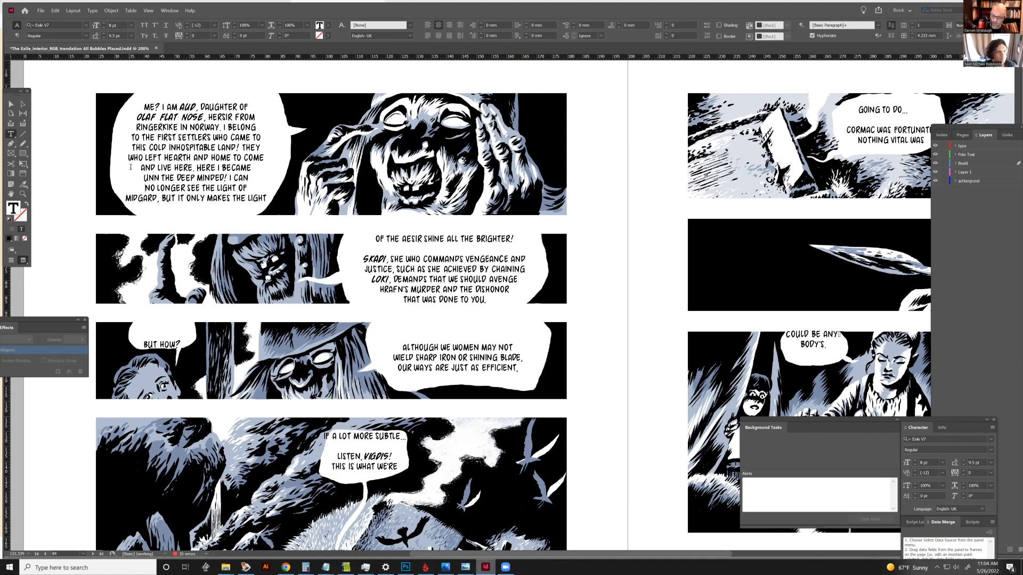
pyautogui.click(145, 178)
pyautogui.press('BackSpace')
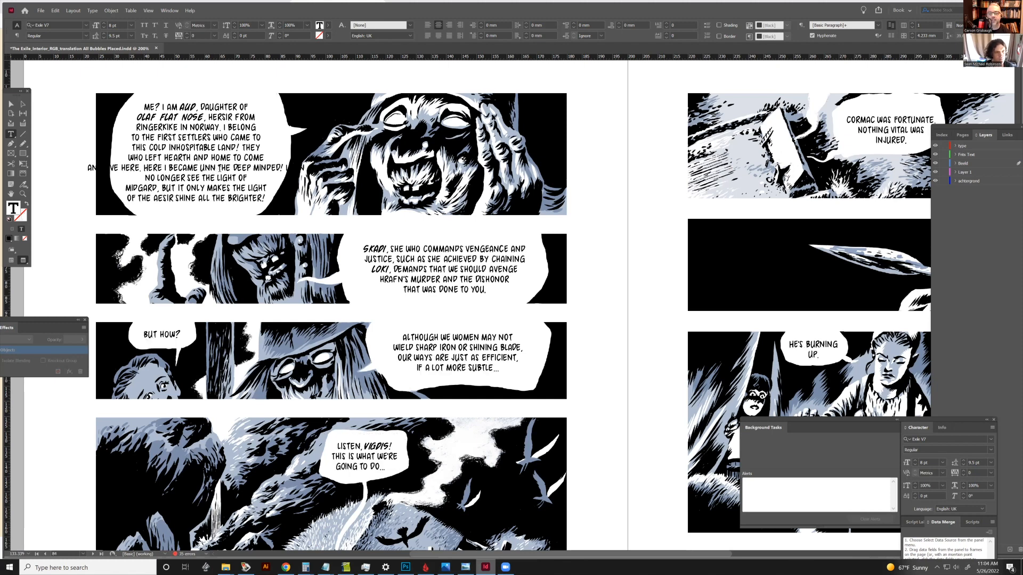
pyautogui.press('Return')
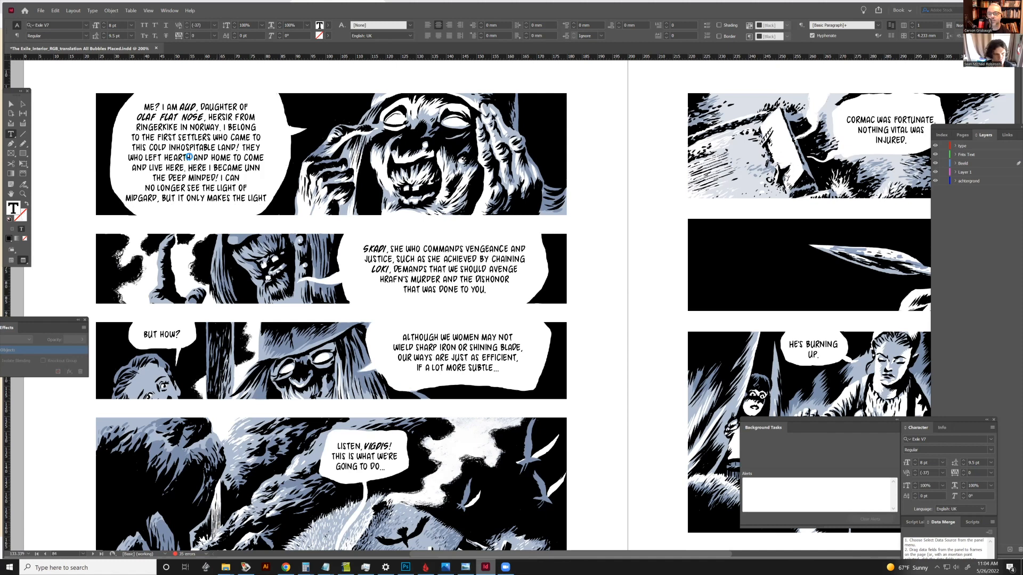
# Step: Rebreak the lines below as "THE DEEP MINDED! I CAN NO LONGER / SEE THE LIGHT OF MIDGARD, BUT IT ONLY", with "MAKES THE LIGHT" starting the next line
pyautogui.click(146, 187)
pyautogui.press('BackSpace')
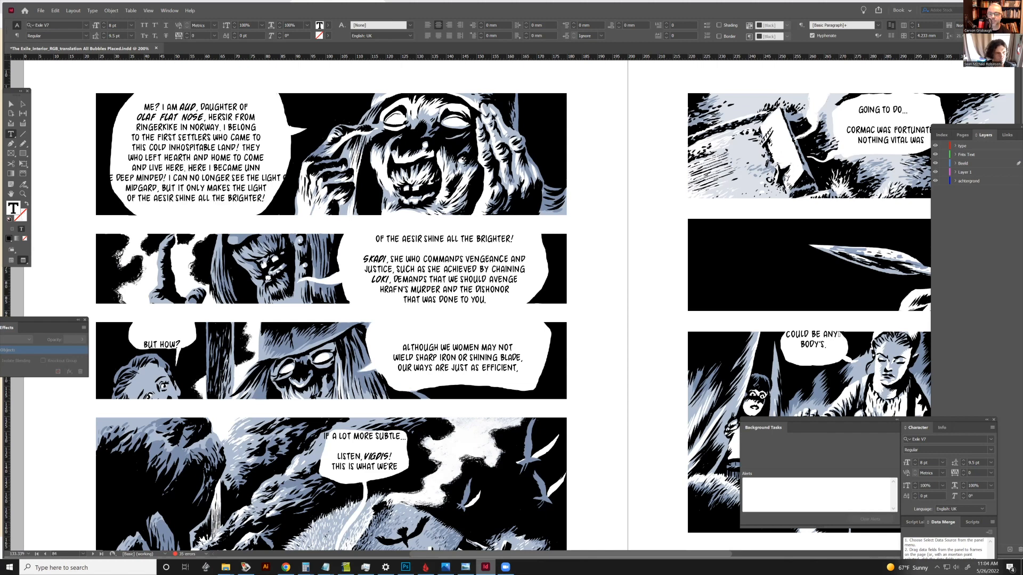
pyautogui.click(233, 178)
pyautogui.press('Return')
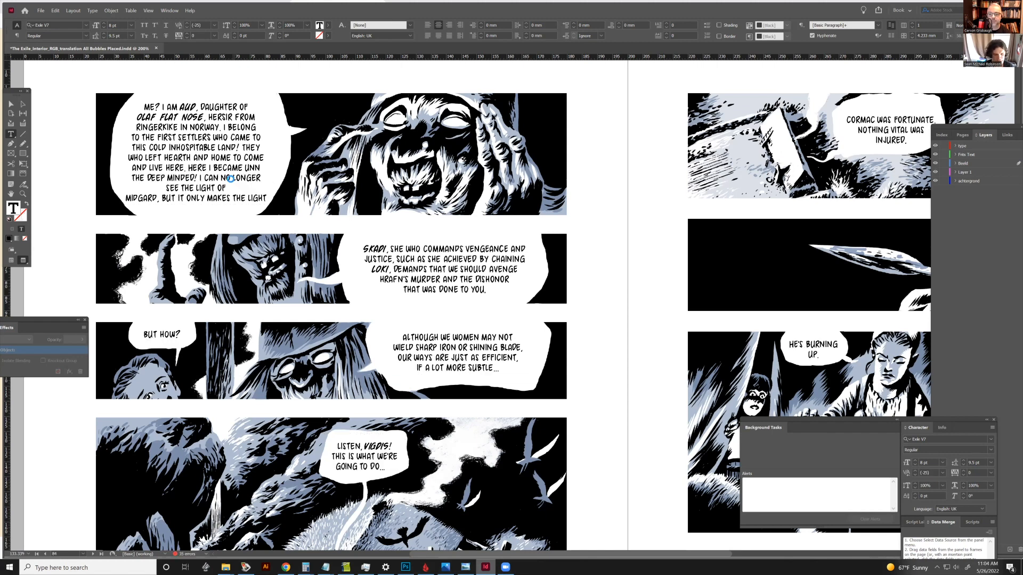
pyautogui.click(125, 199)
pyautogui.press('BackSpace')
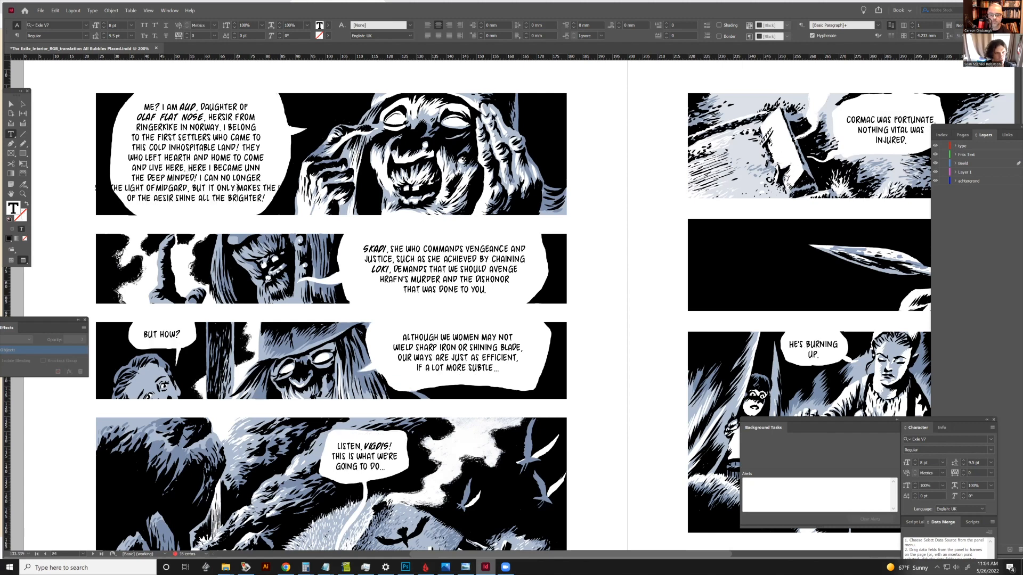
pyautogui.click(236, 188)
pyautogui.press('Return')
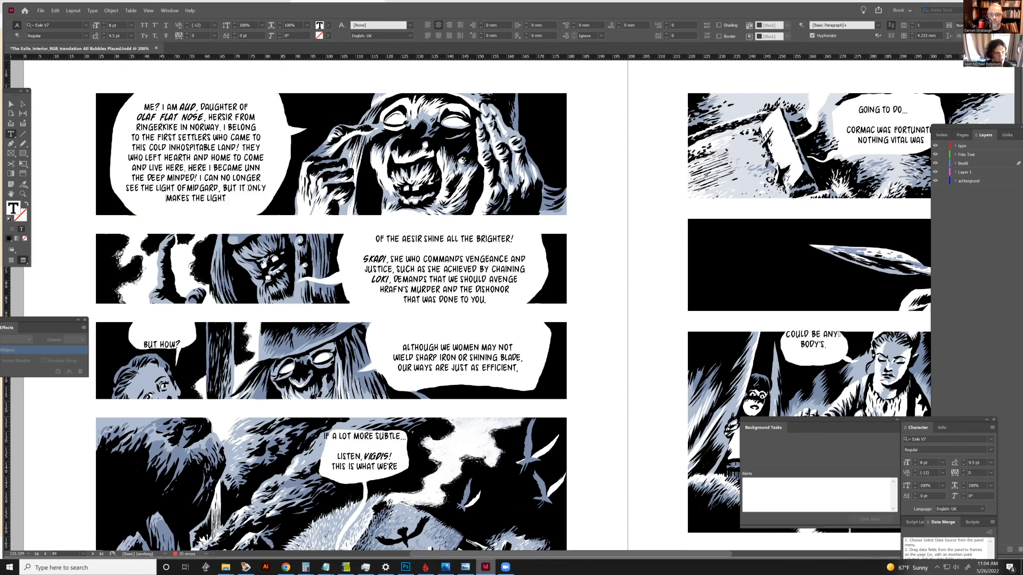
# Step: Rebreak the balloon's closing lines as "MAKES THE LIGHT OF THE AESIR SHINE / ALL THE BRIGHTER!", keeping the space in "IT ONLY"
pyautogui.press('BackSpace')
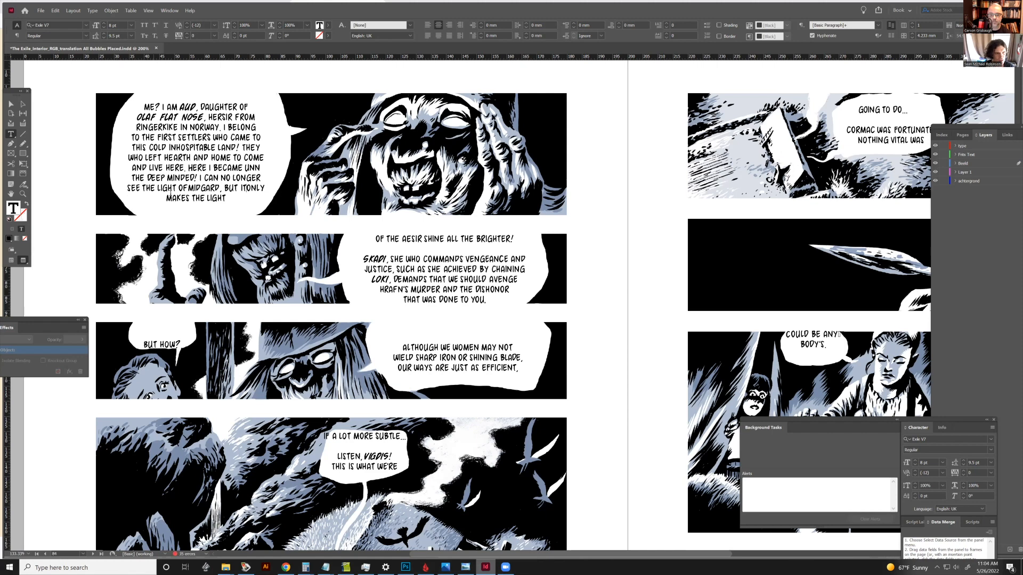
pyautogui.press('BackSpace')
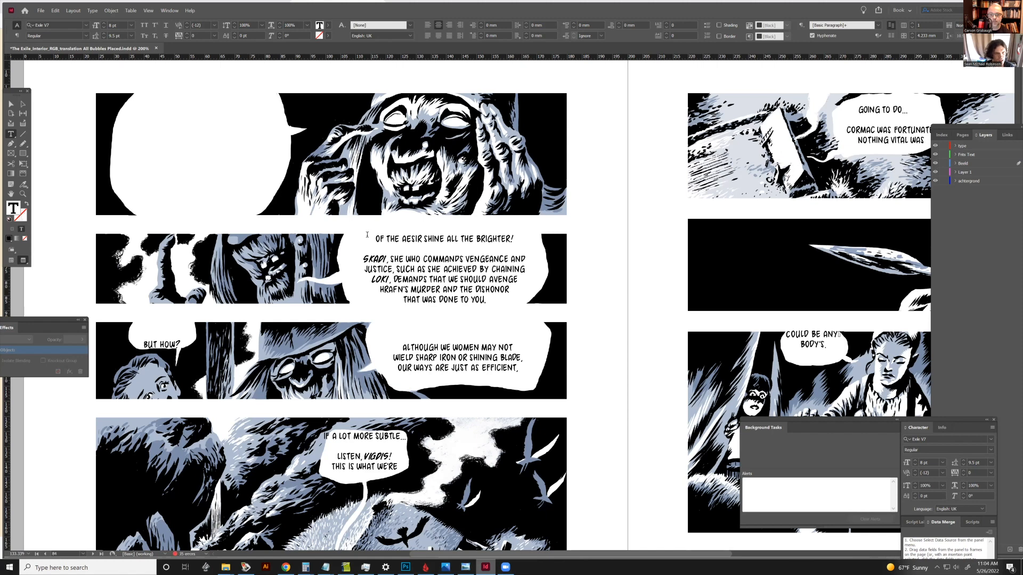
pyautogui.click(230, 197)
pyautogui.press('Return')
pyautogui.write('MAKES THE LIGHT OF THE AESIR SHINE')
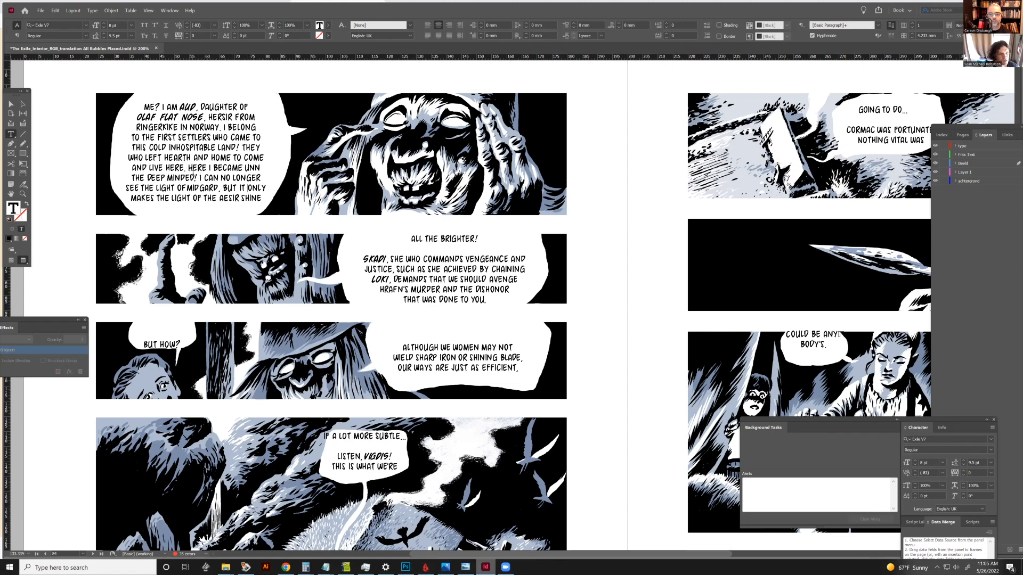
# Step: Hyphenate "DEEP-MINDED" and set the name "UNN THE DEEP-MINDED!" in the Exile Bold font
pyautogui.write('-')
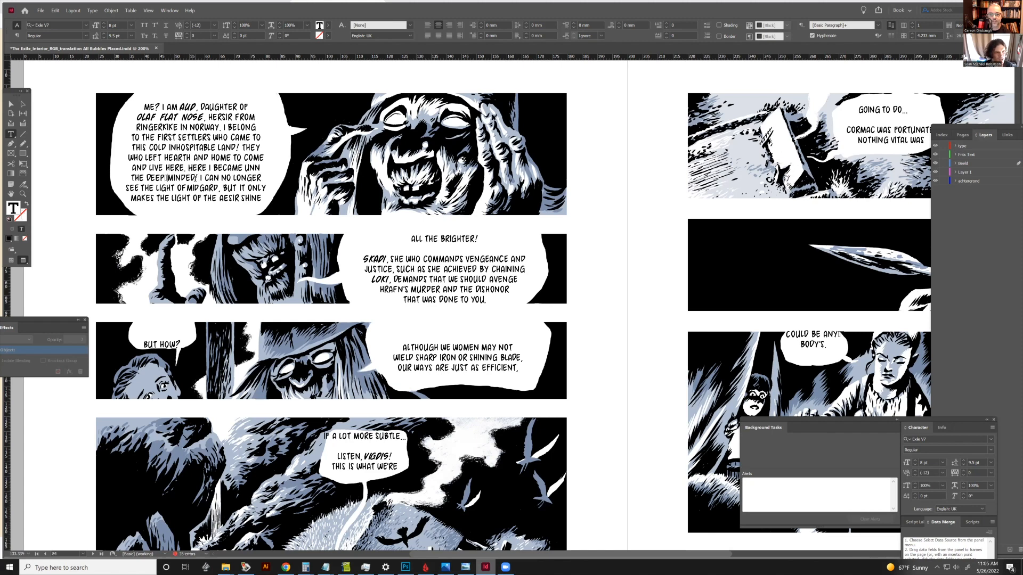
pyautogui.moveTo(198, 178); pyautogui.dragTo(245, 167)
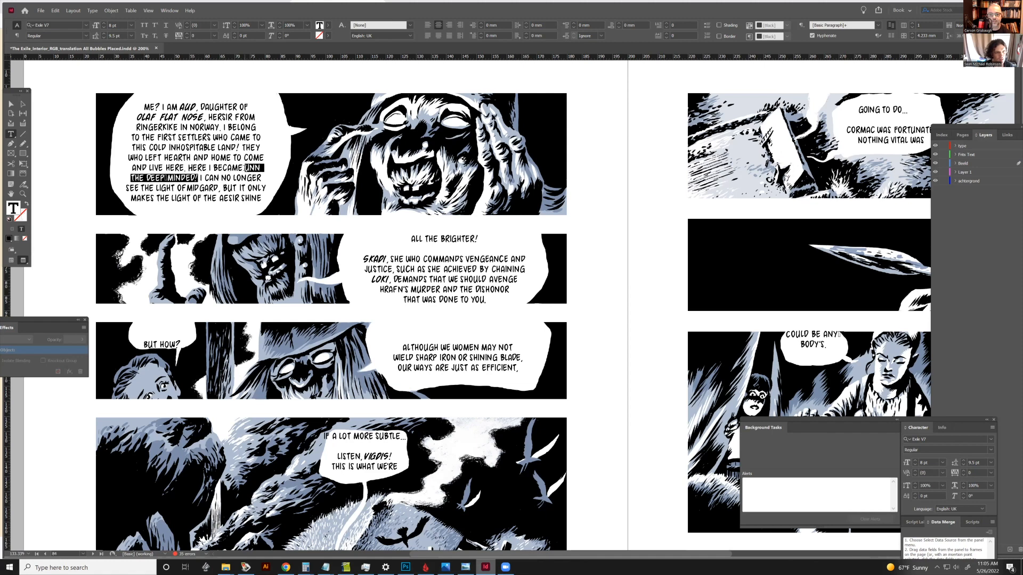
pyautogui.click(86, 27)
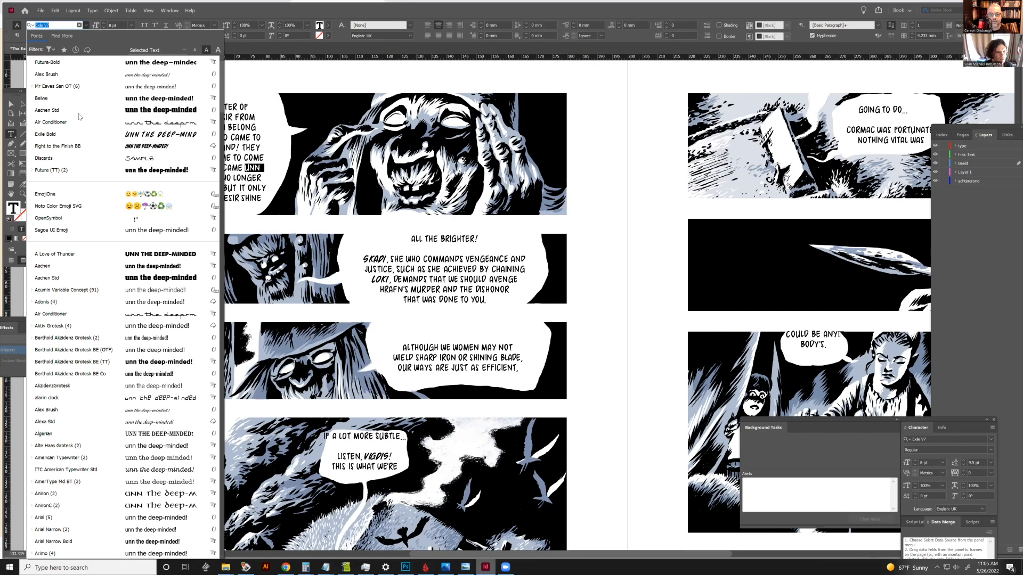
pyautogui.scroll(-4, 101, 515)
pyautogui.scroll(-10, 101, 515)
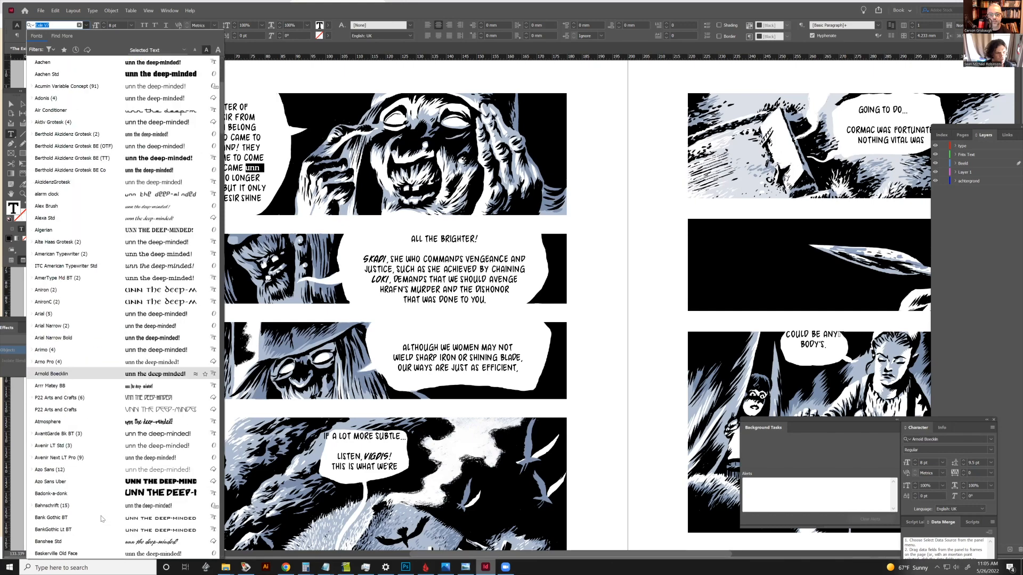
pyautogui.scroll(-6, 101, 517)
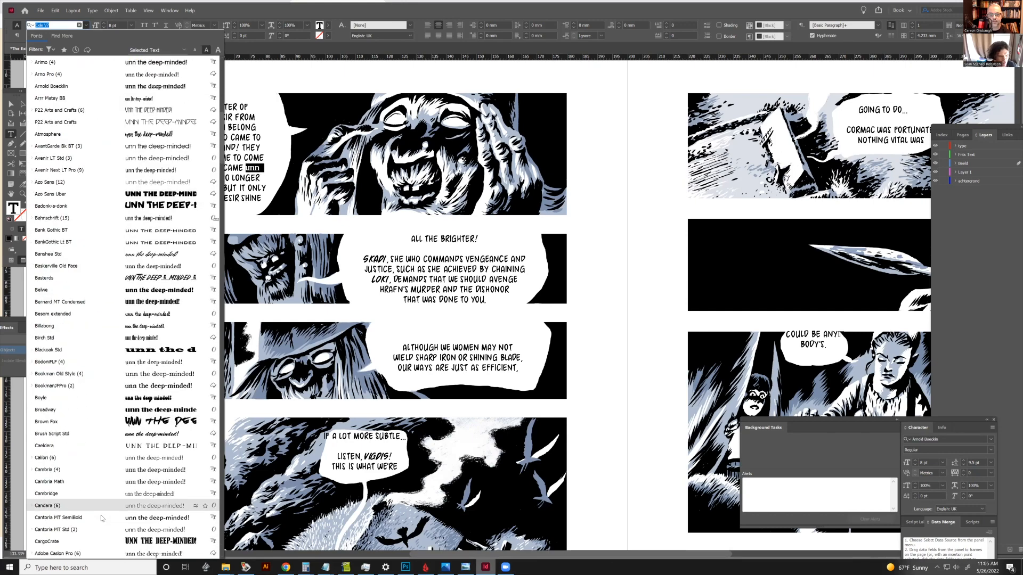
pyautogui.scroll(-3, 101, 517)
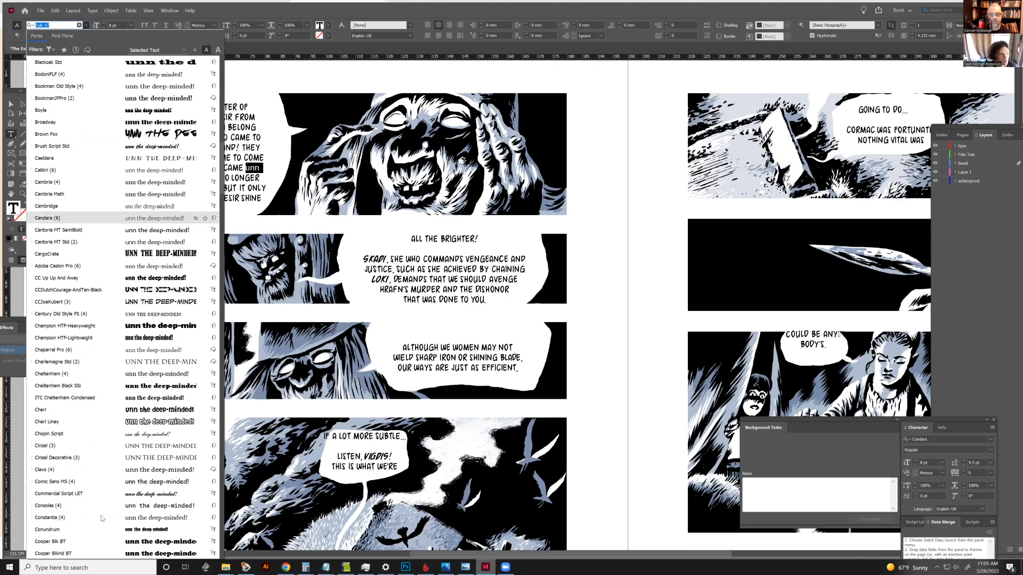
pyautogui.scroll(-7, 101, 518)
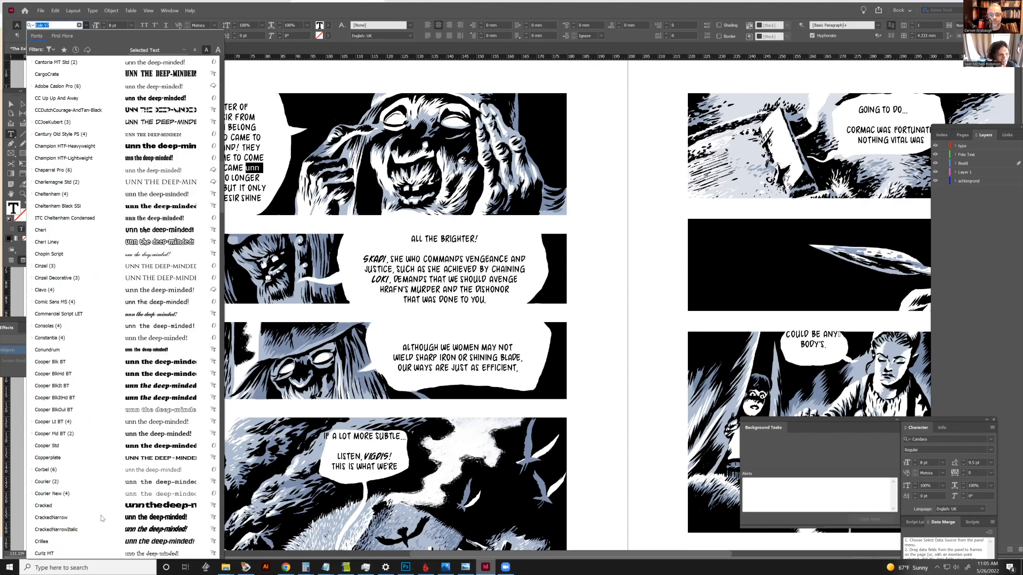
pyautogui.scroll(-5, 101, 518)
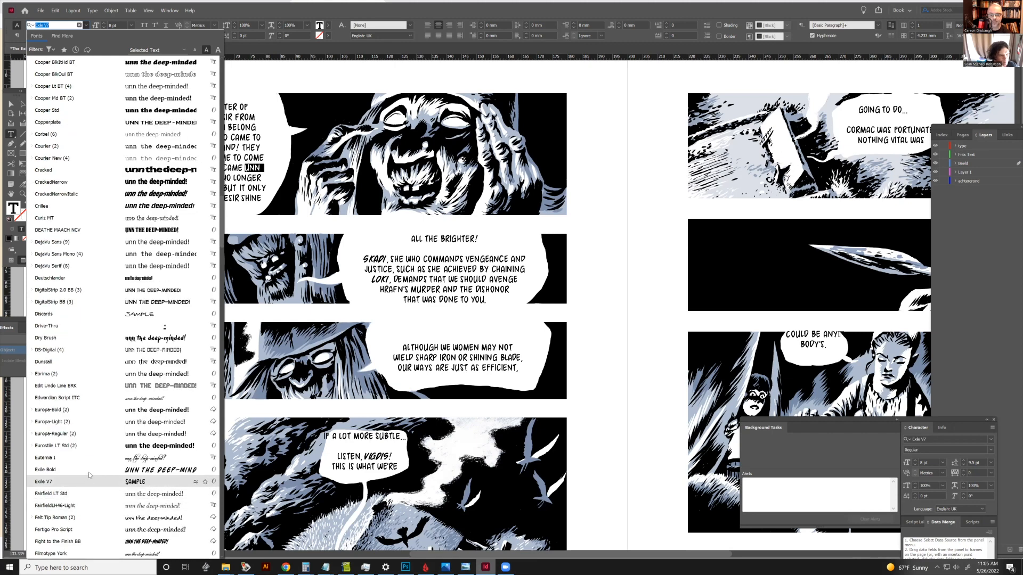
pyautogui.click(48, 471)
pyautogui.press('Return')
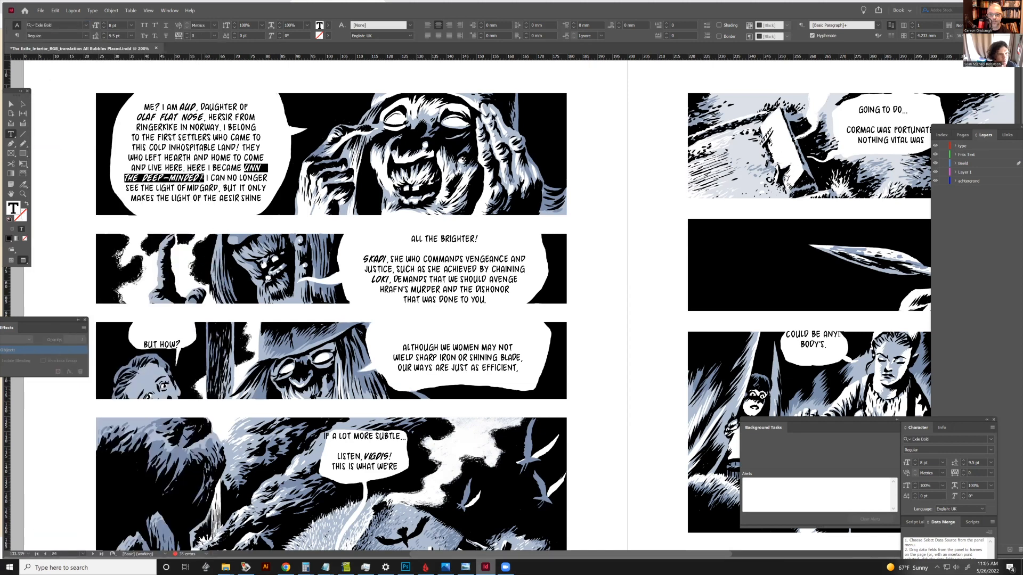
pyautogui.click(123, 176)
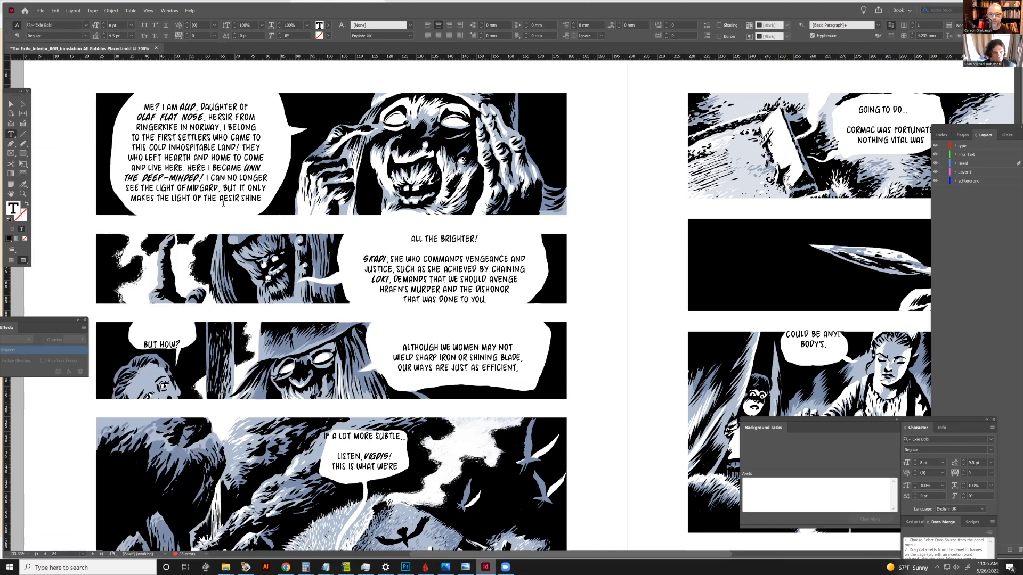